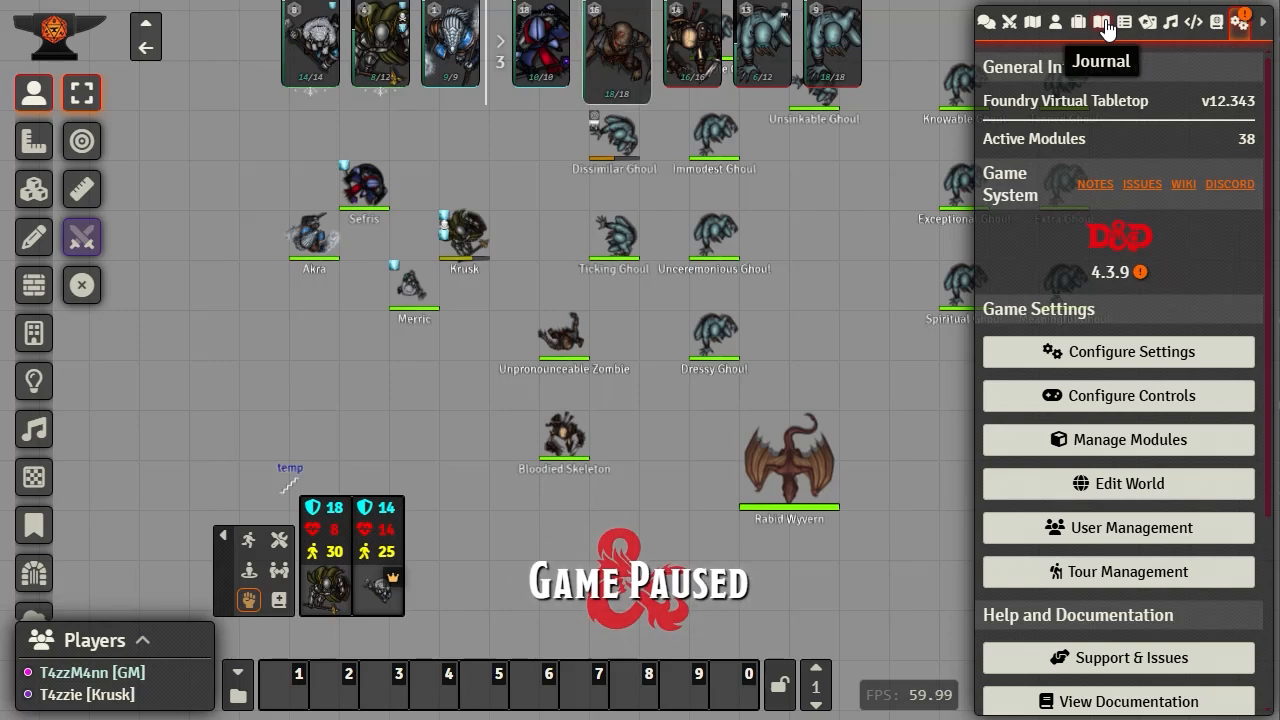
# - Create a journal entry named 'Default Journal' with no folder assigned
pyautogui.click(1103, 23)
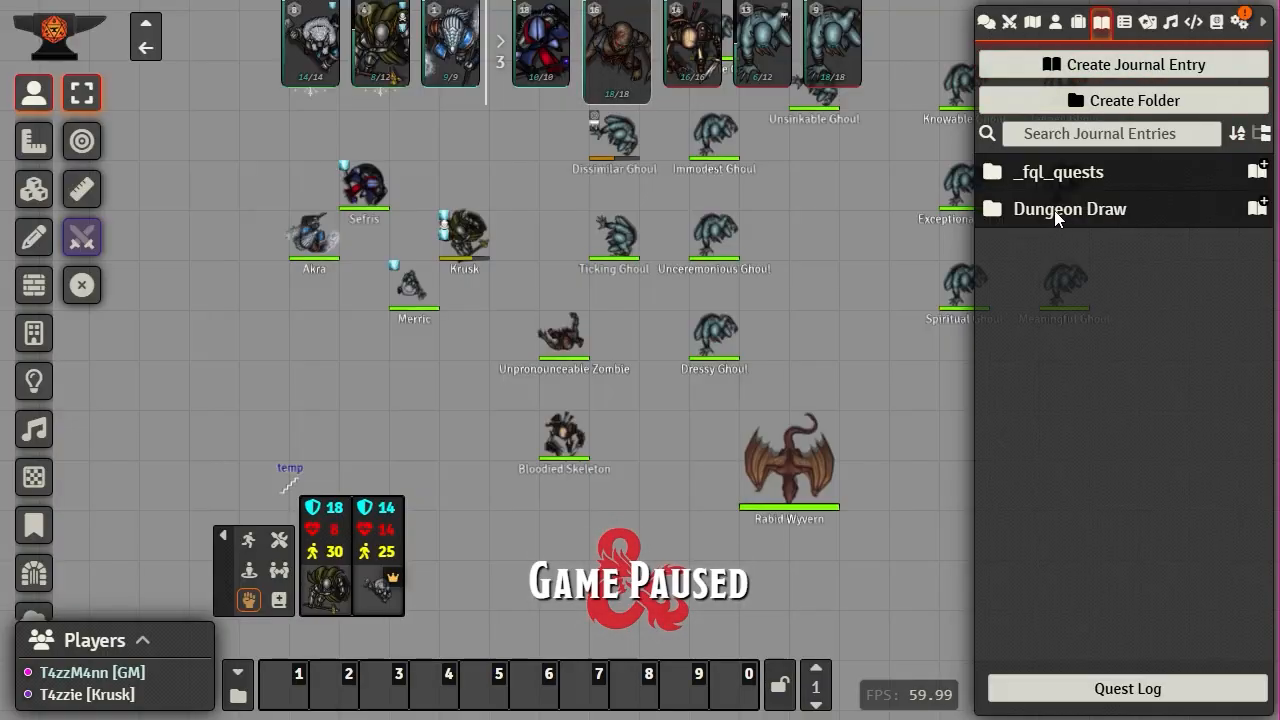
pyautogui.click(1113, 70)
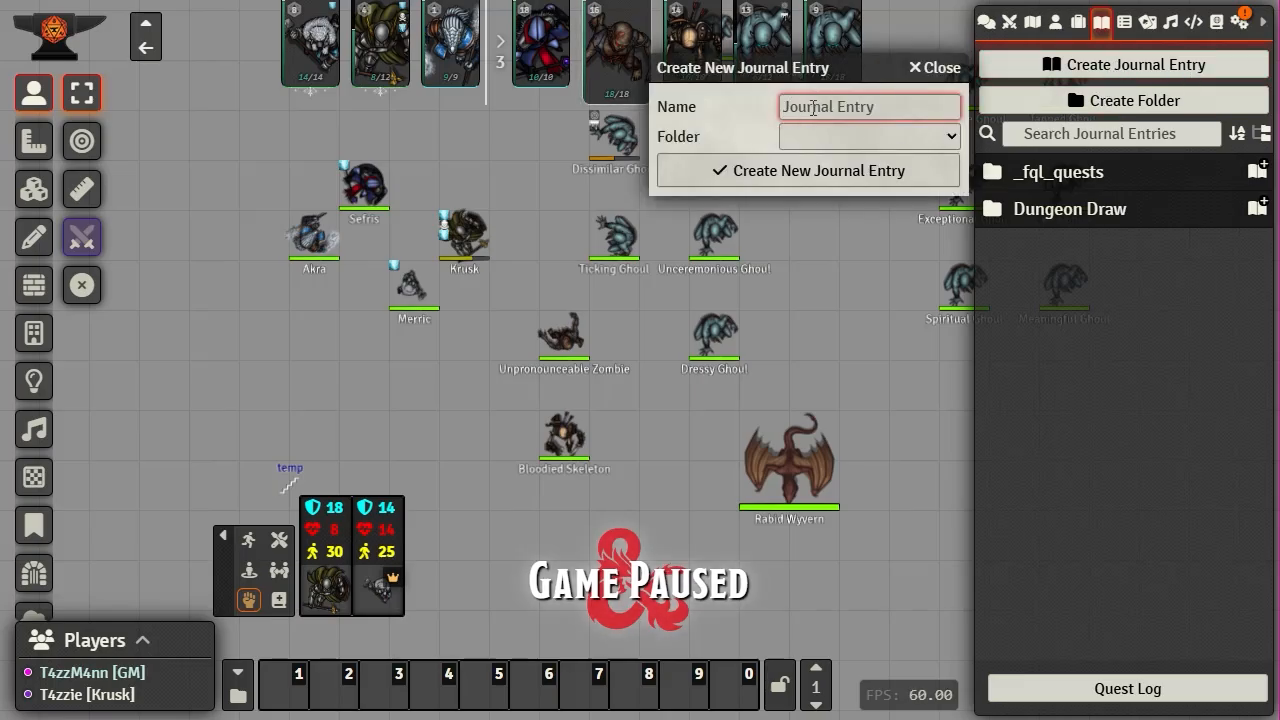
pyautogui.click(940, 137)
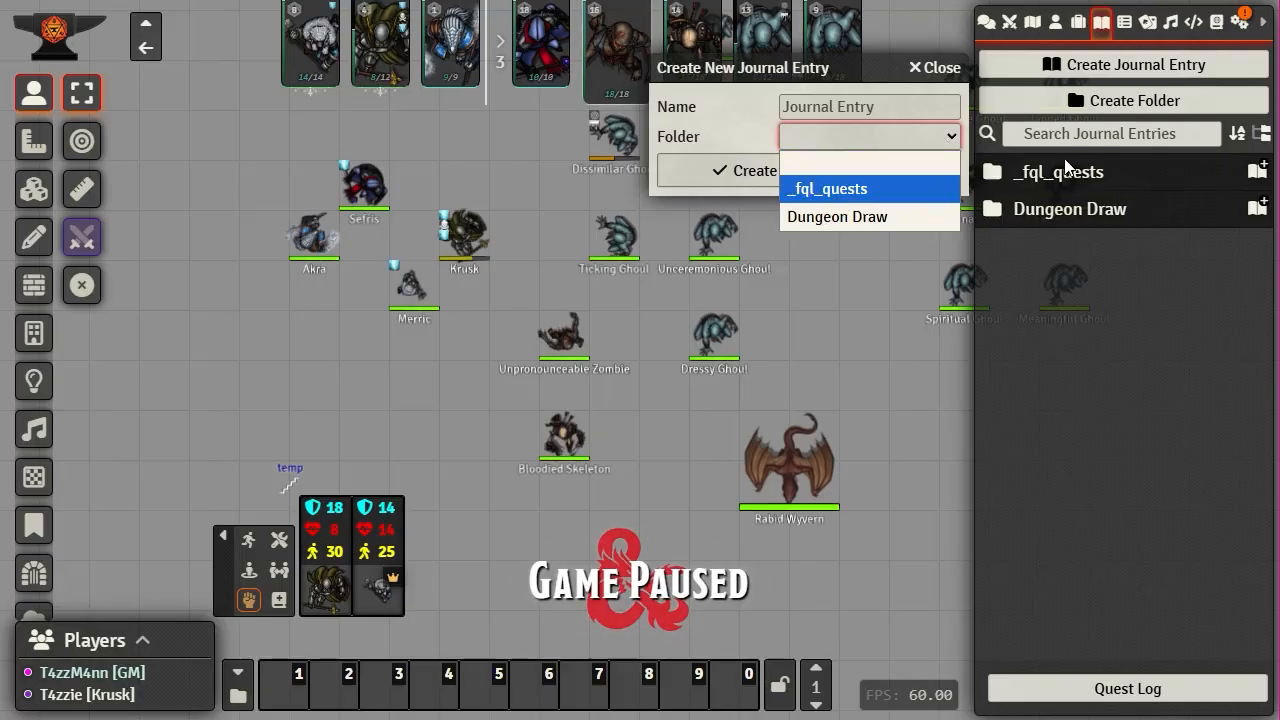
pyautogui.click(717, 136)
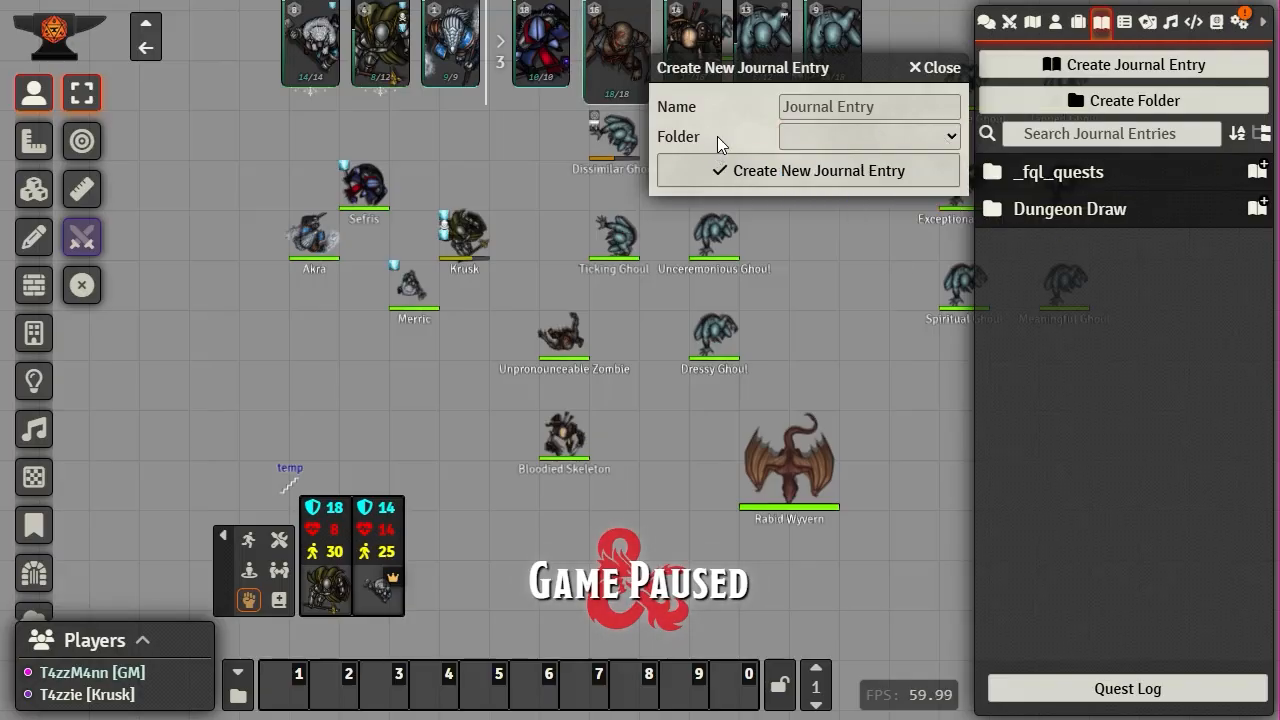
pyautogui.click(857, 107)
pyautogui.write('D')
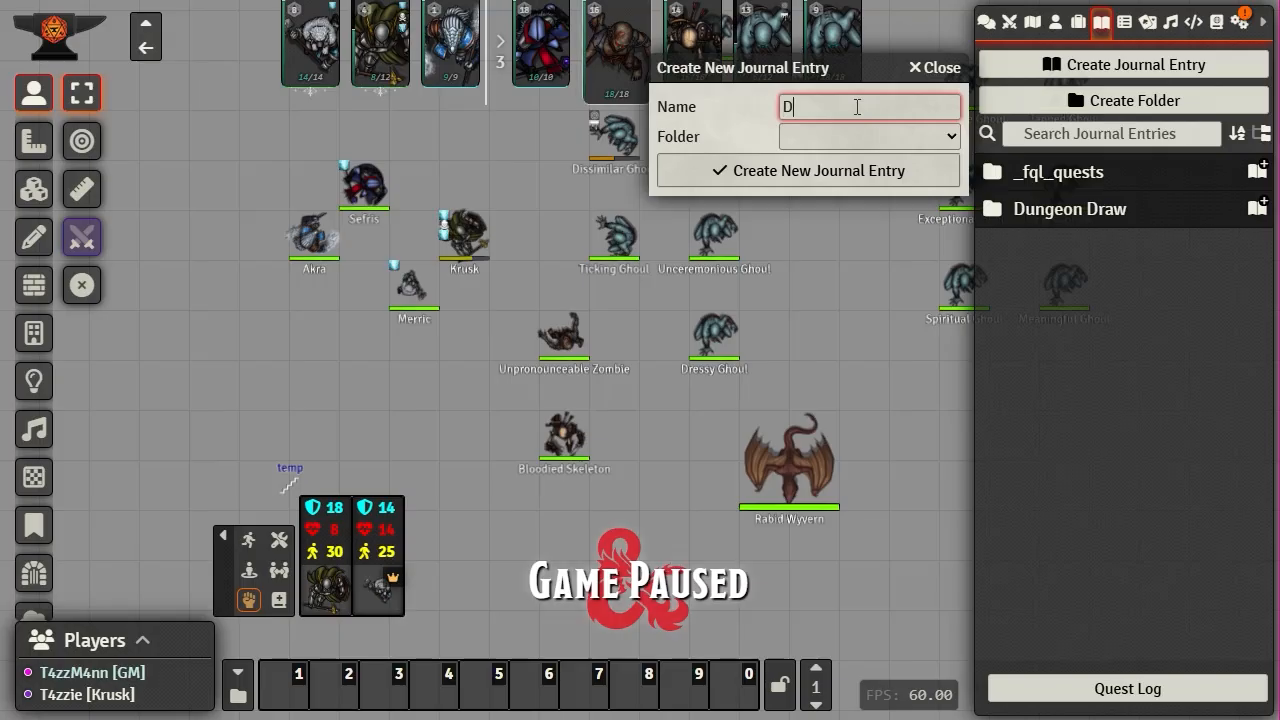
pyautogui.write('efaul')
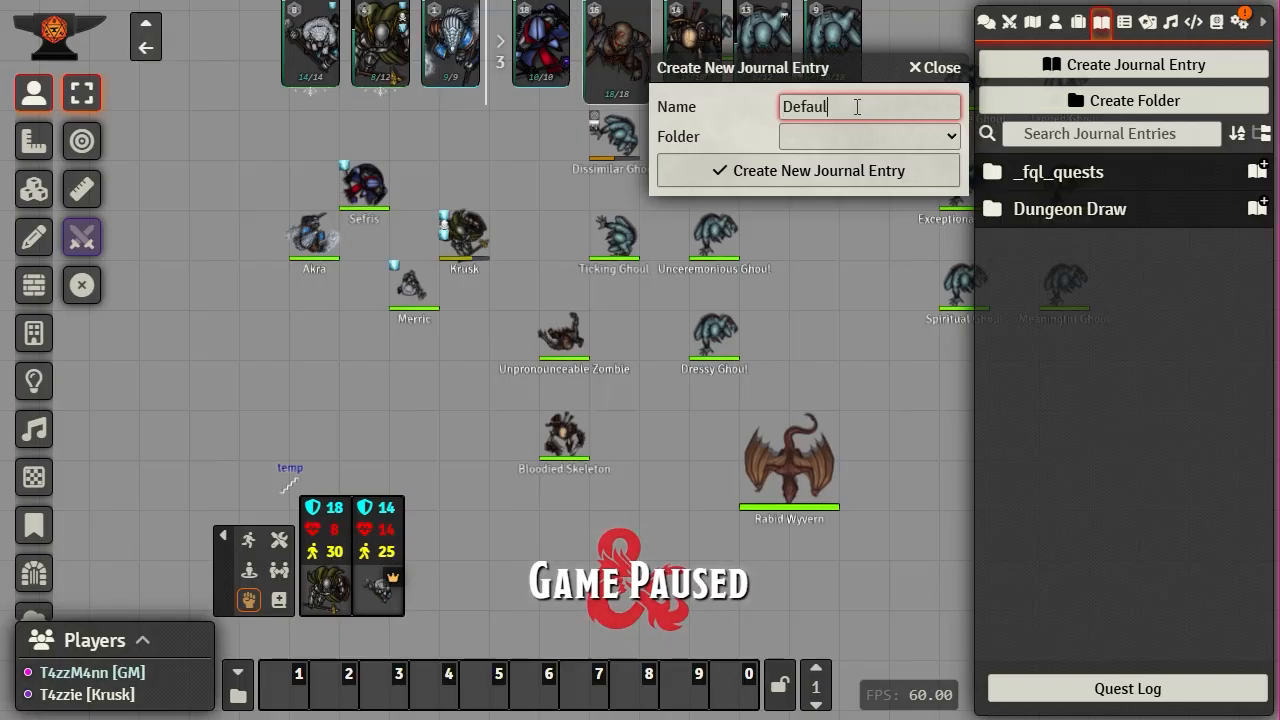
pyautogui.write('t J')
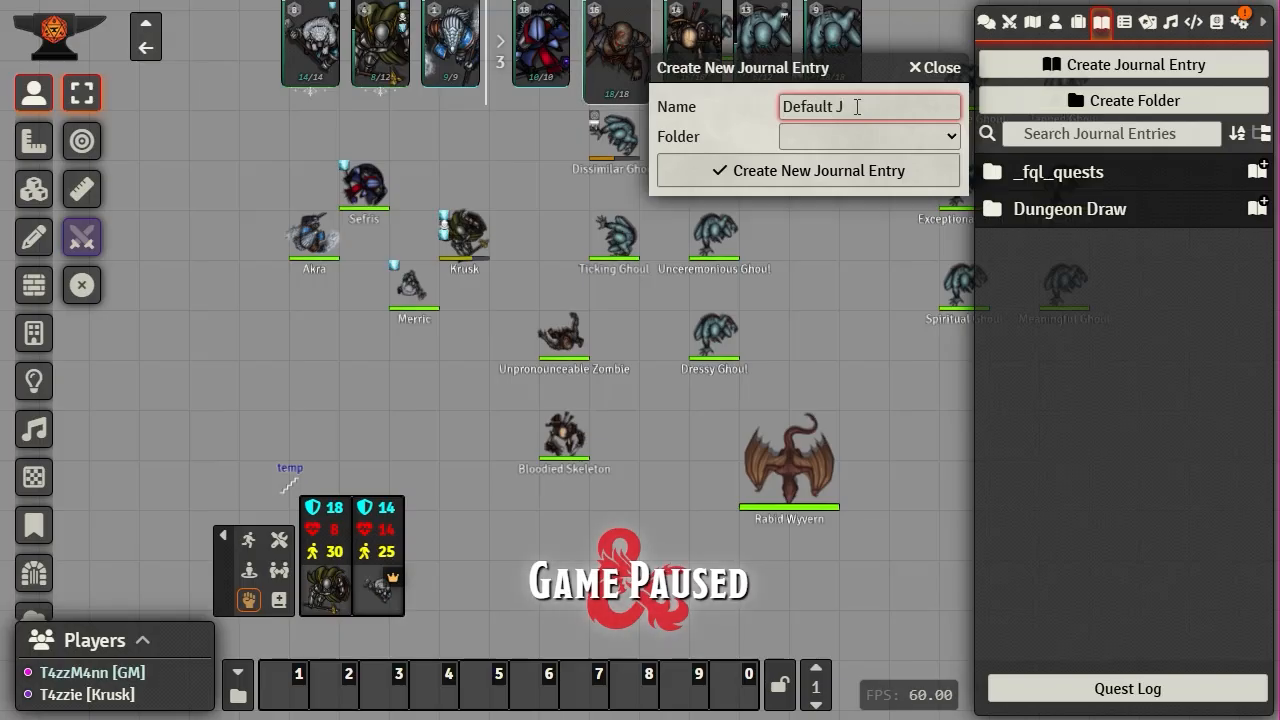
pyautogui.write('ournal')
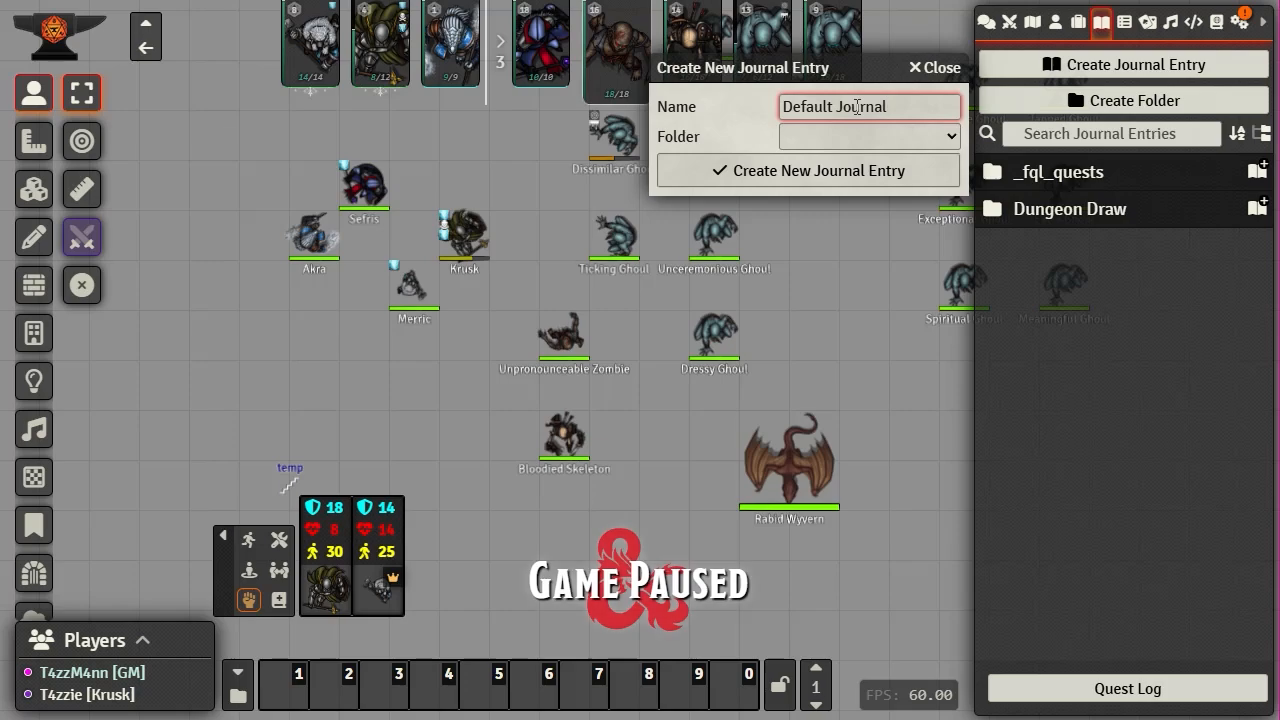
pyautogui.click(791, 175)
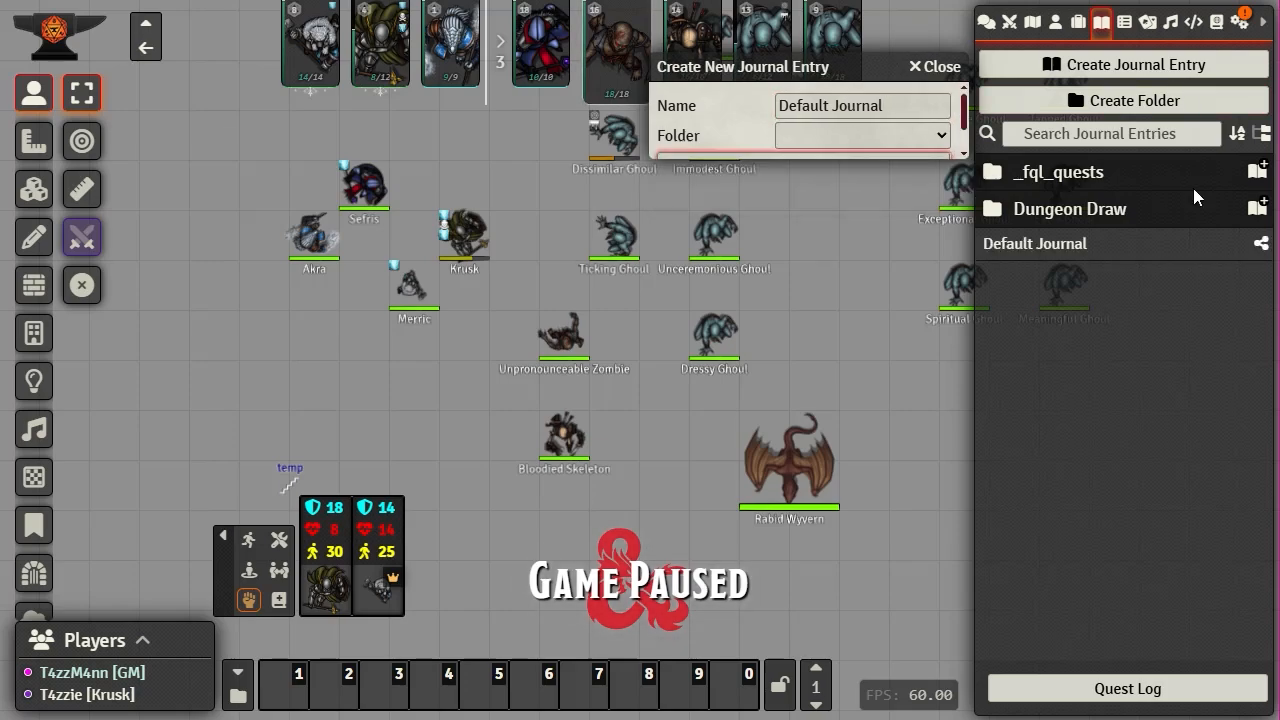
pyautogui.moveTo(457, 23); pyautogui.dragTo(446, 12)
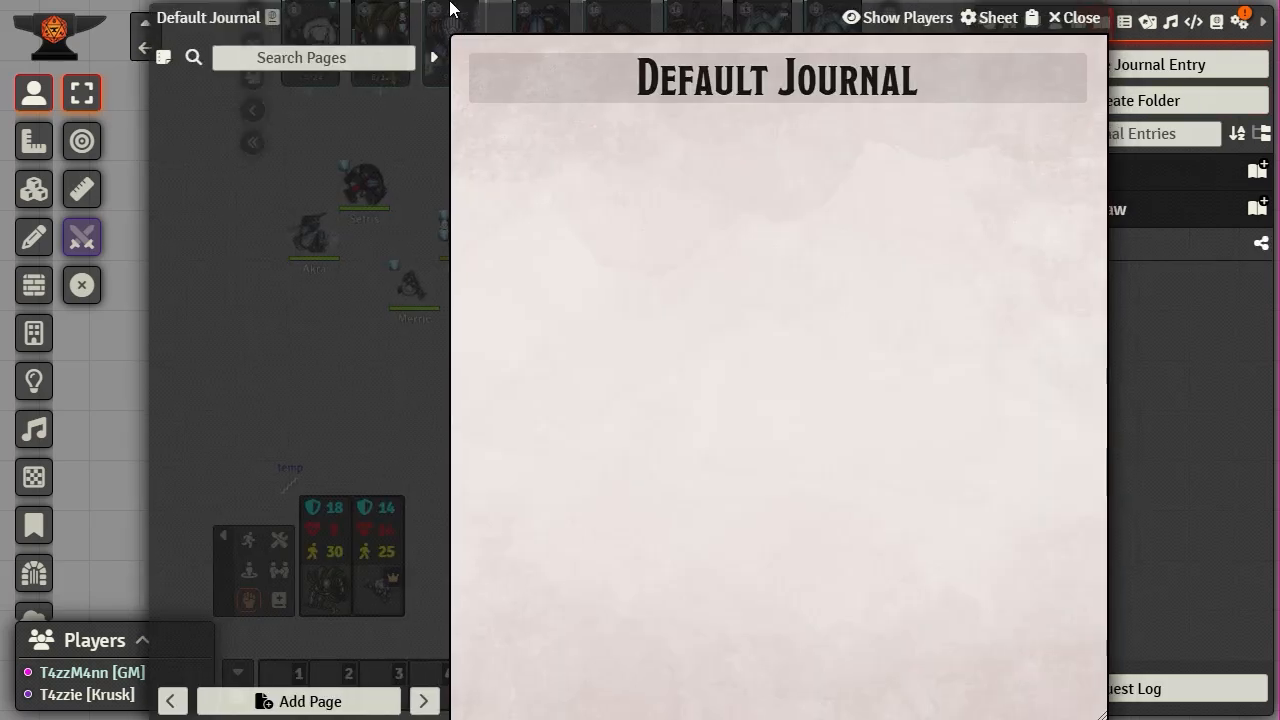
pyautogui.moveTo(317, 50)
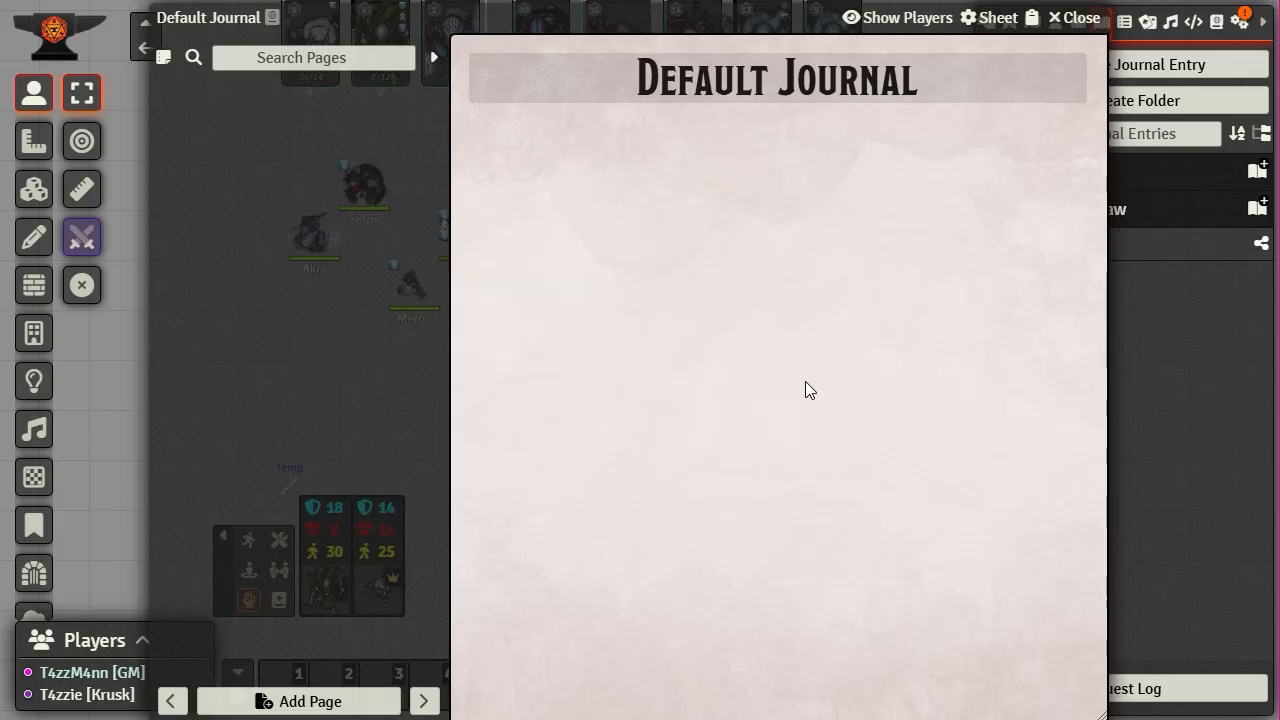
pyautogui.click(164, 62)
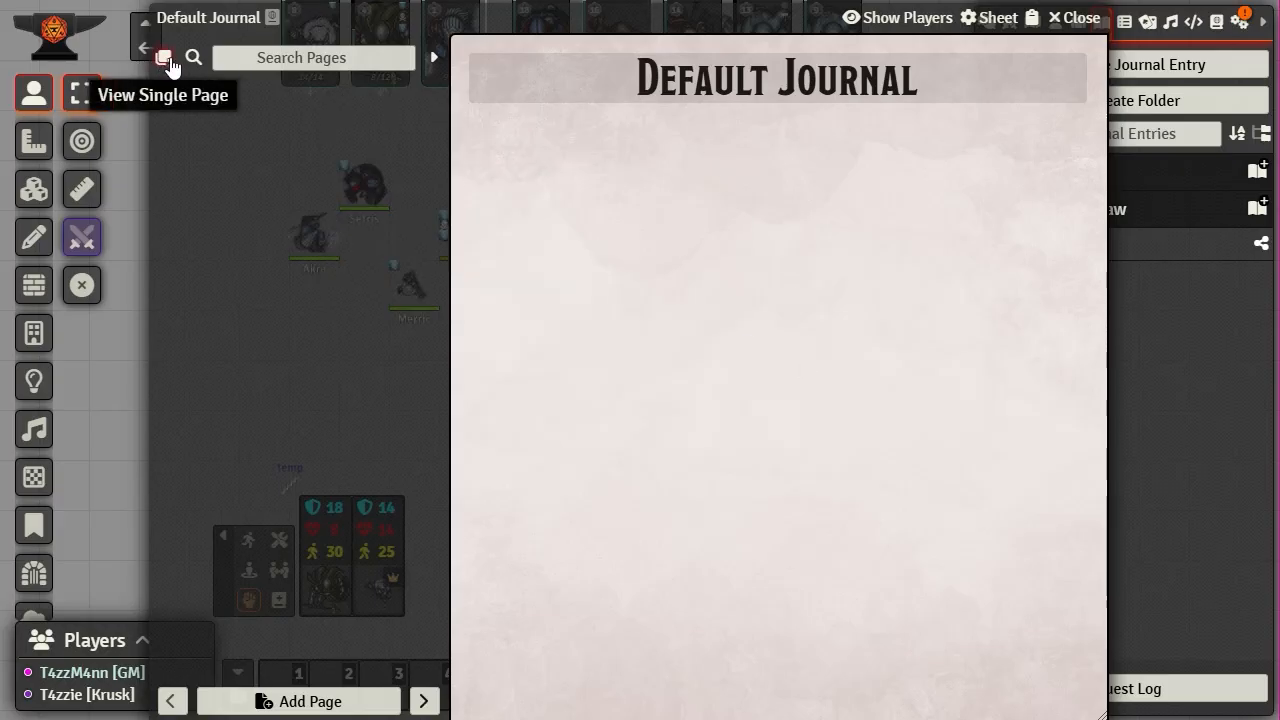
pyautogui.click(165, 63)
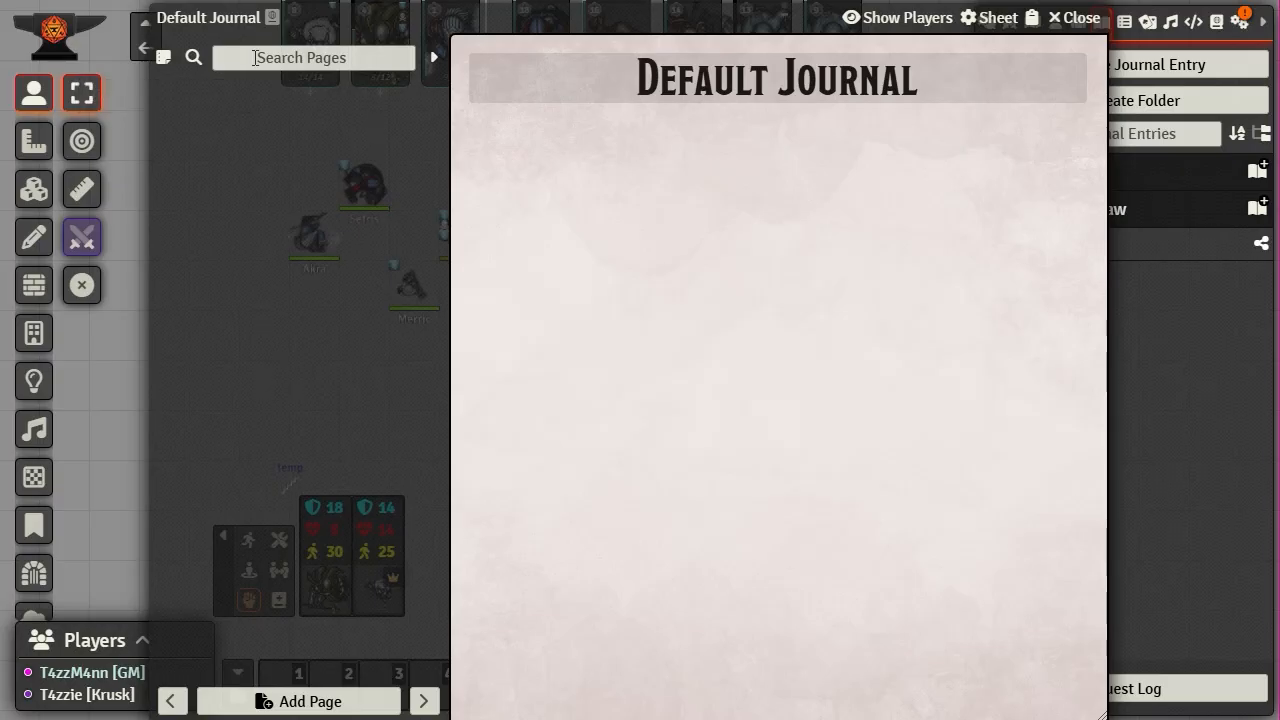
pyautogui.click(436, 66)
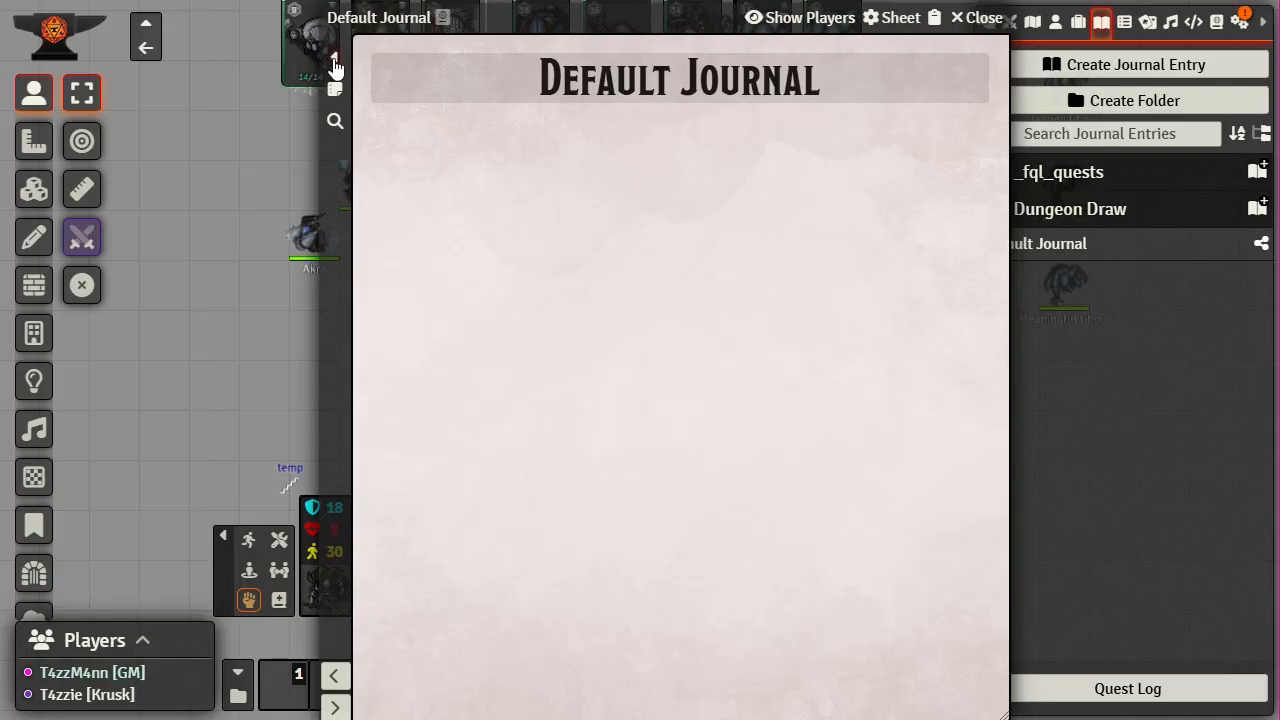
pyautogui.click(335, 60)
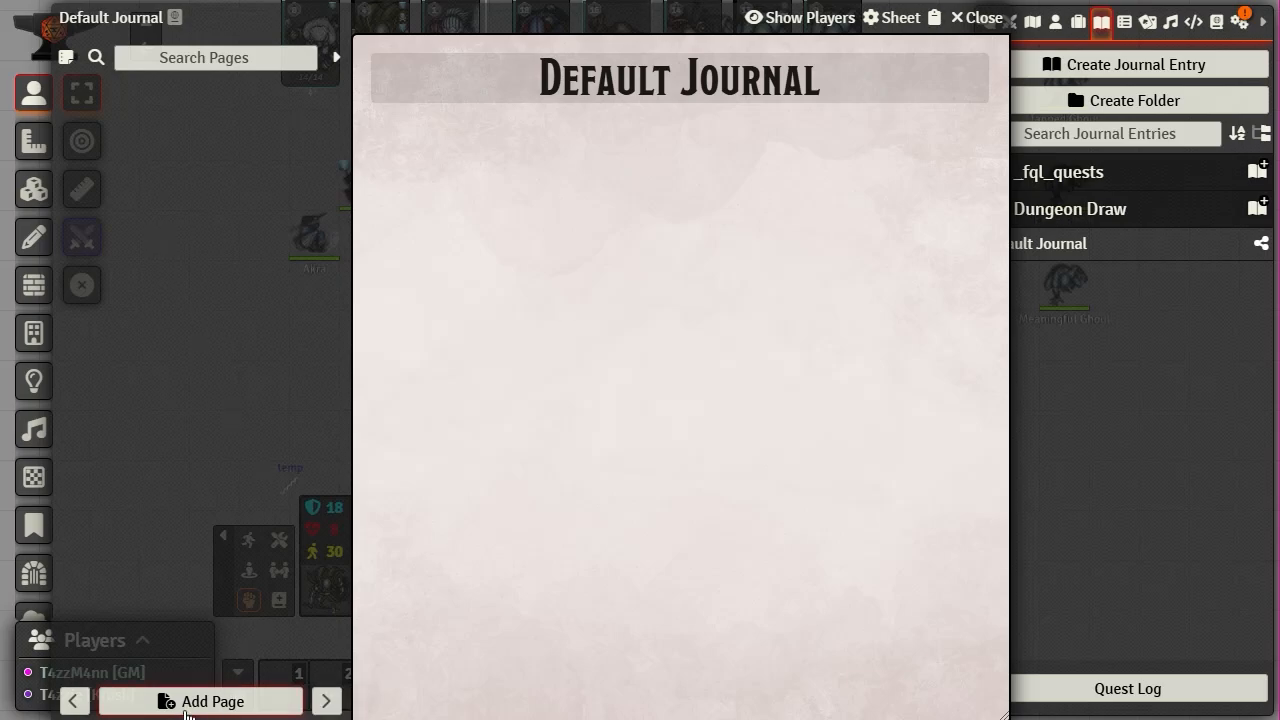
# - Add a Text-type page named 'Page 1' to the Default Journal
pyautogui.click(190, 699)
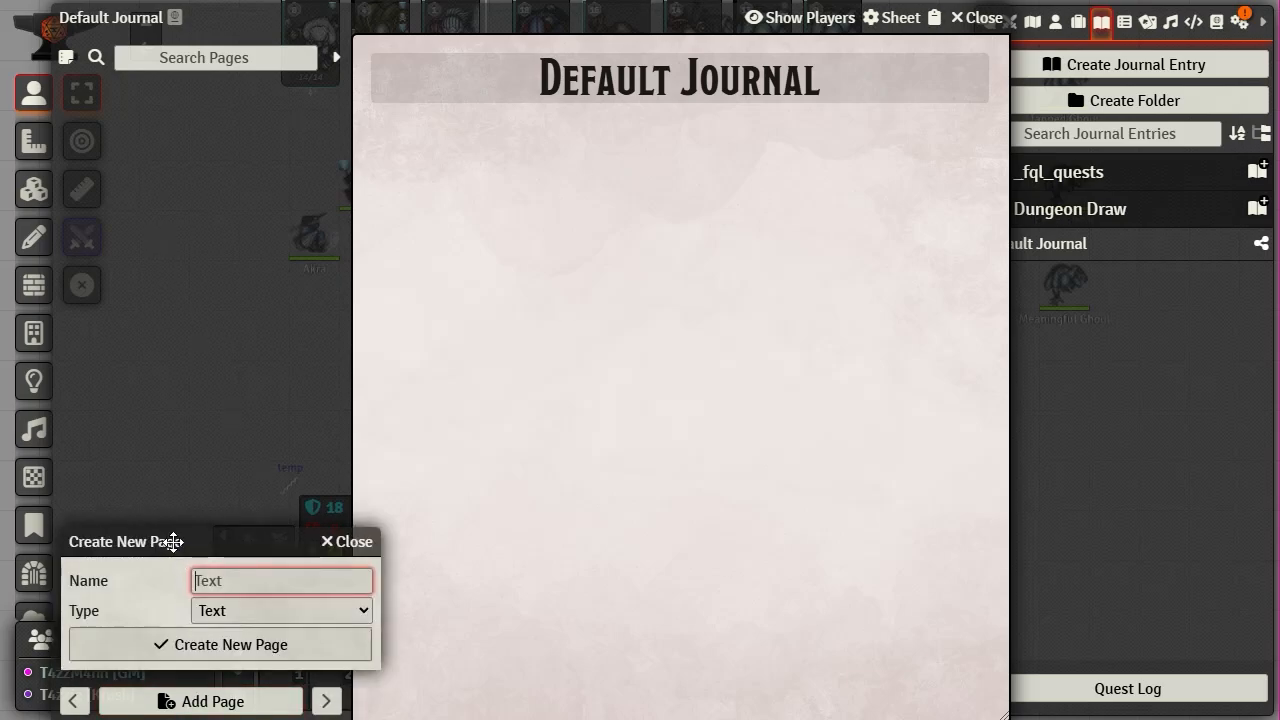
pyautogui.moveTo(171, 540); pyautogui.dragTo(642, 128)
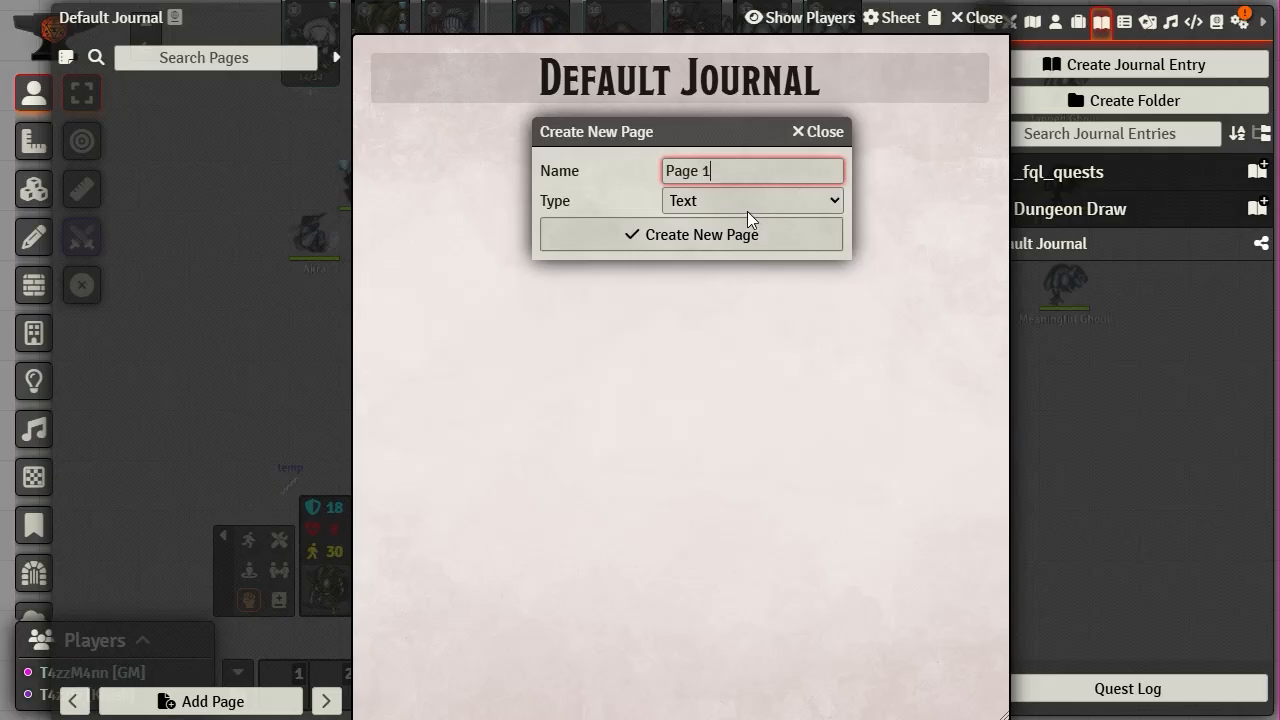
pyautogui.click(749, 201)
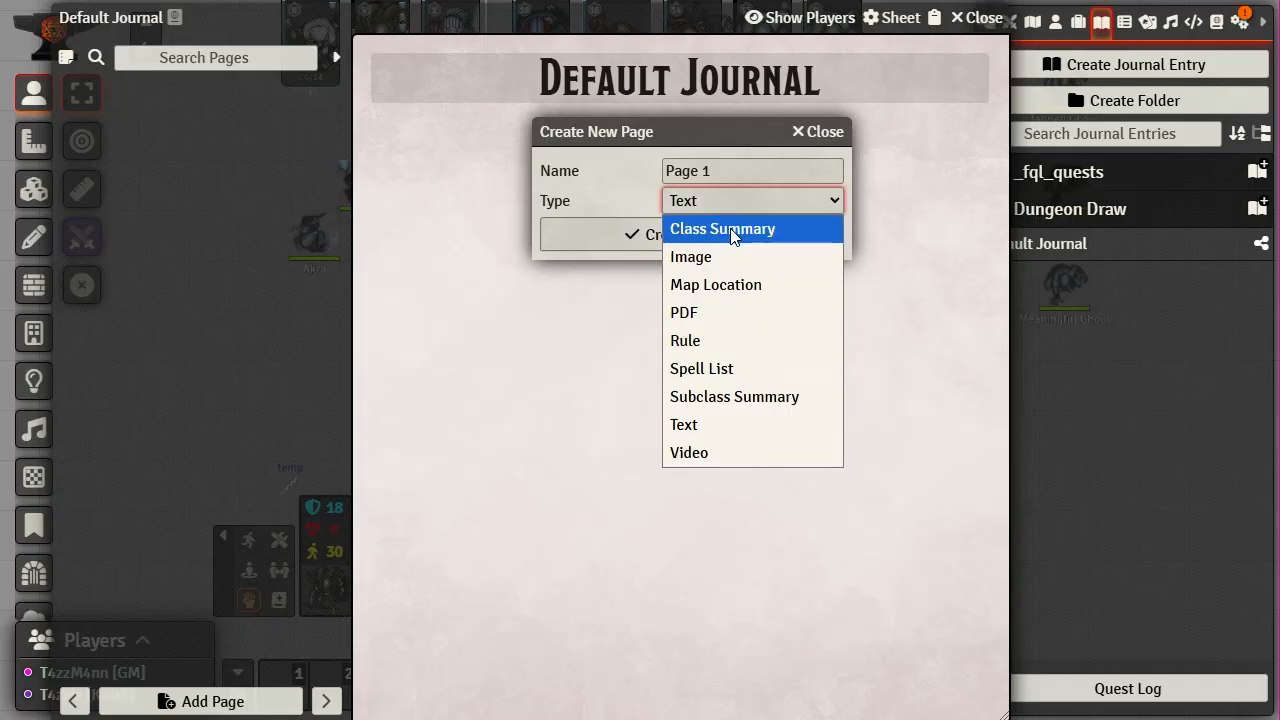
pyautogui.click(726, 430)
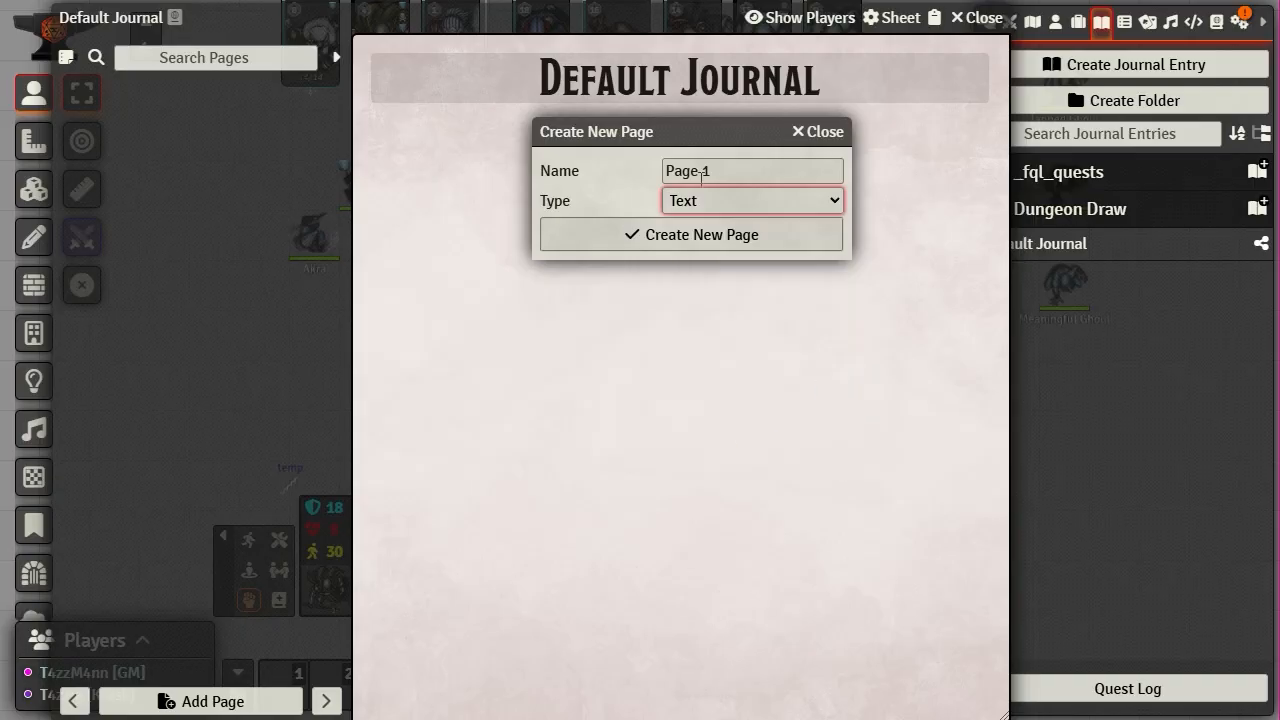
pyautogui.click(693, 244)
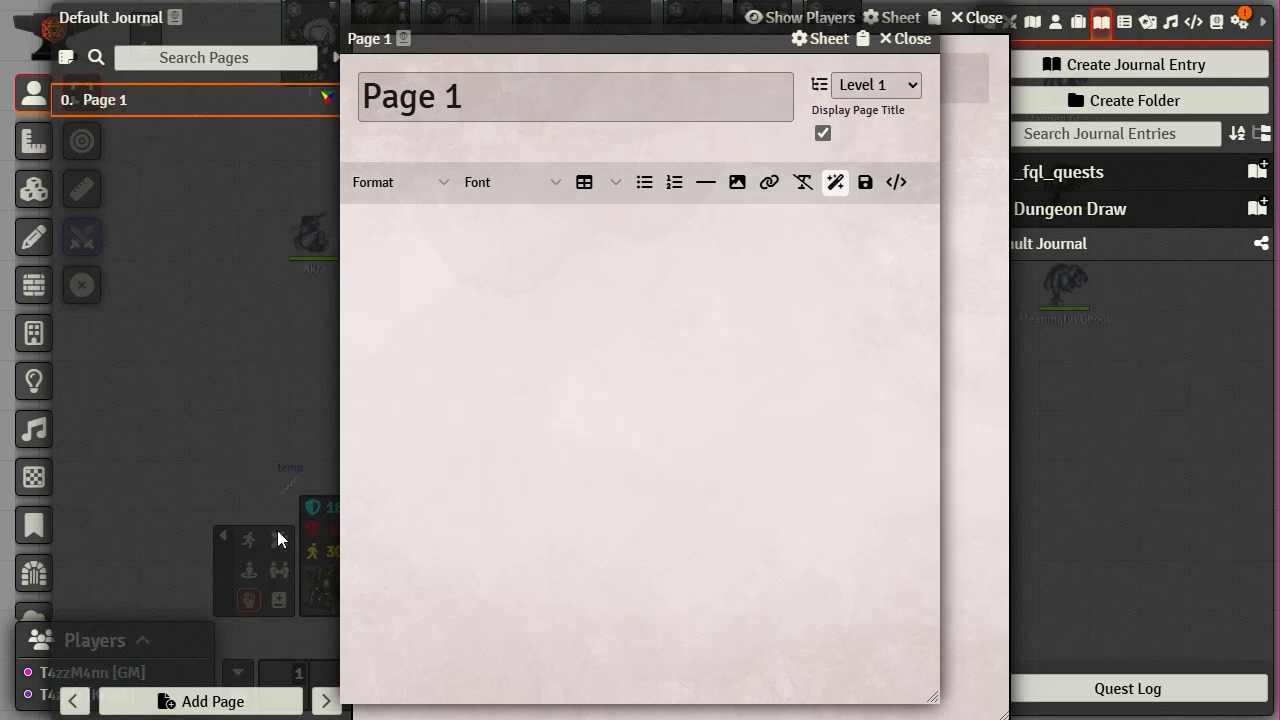
pyautogui.click(113, 102)
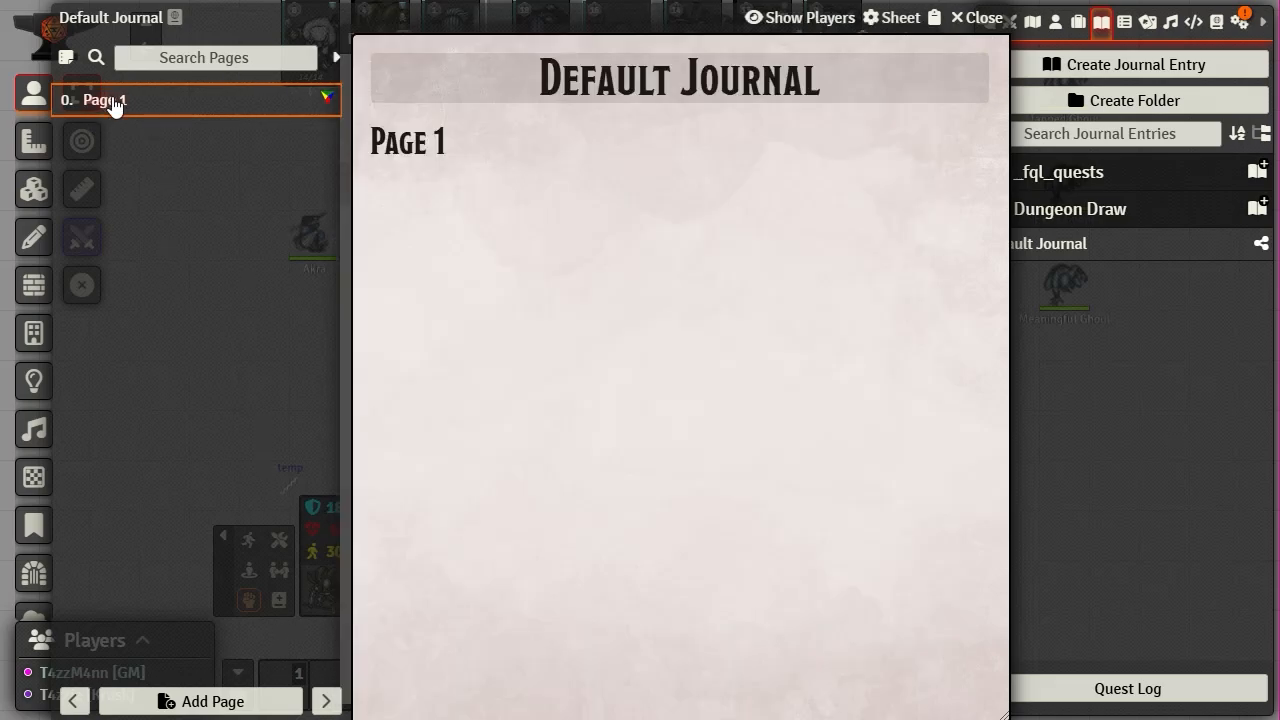
pyautogui.rightClick(113, 102)
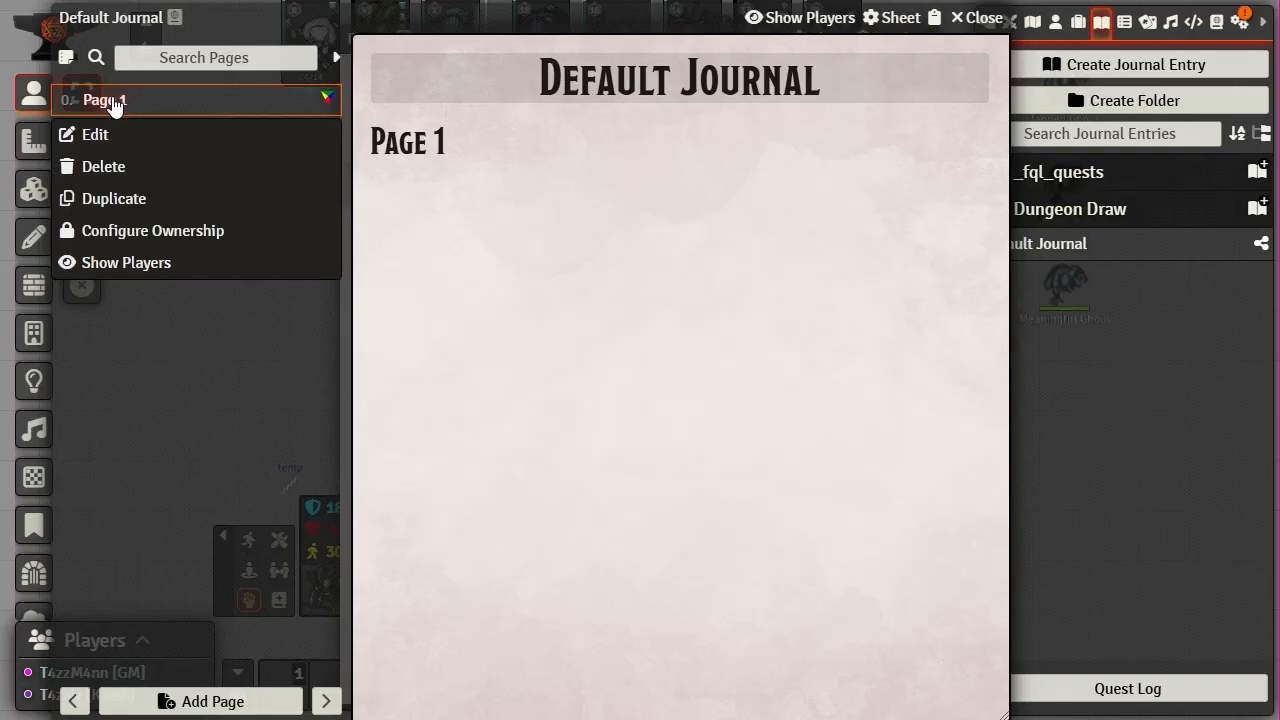
pyautogui.click(206, 421)
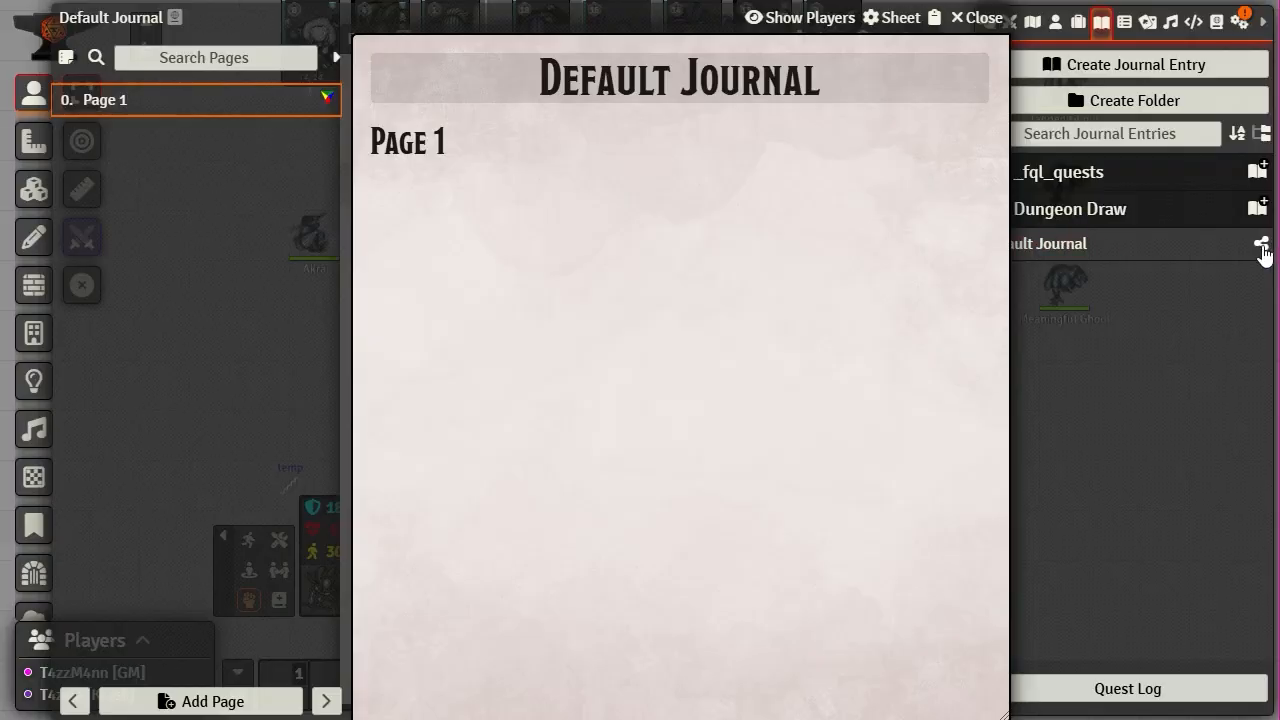
pyautogui.rightClick(1043, 256)
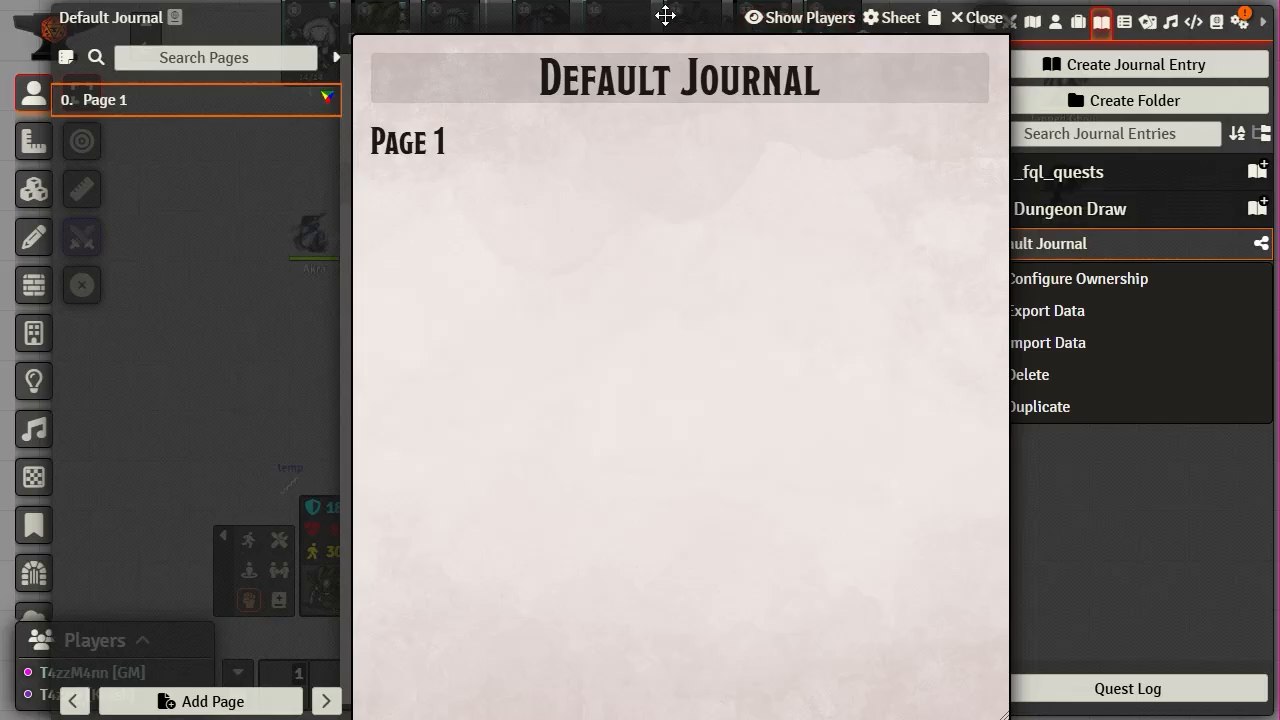
pyautogui.moveTo(628, 16); pyautogui.dragTo(572, 21)
pyautogui.rightClick(1027, 250)
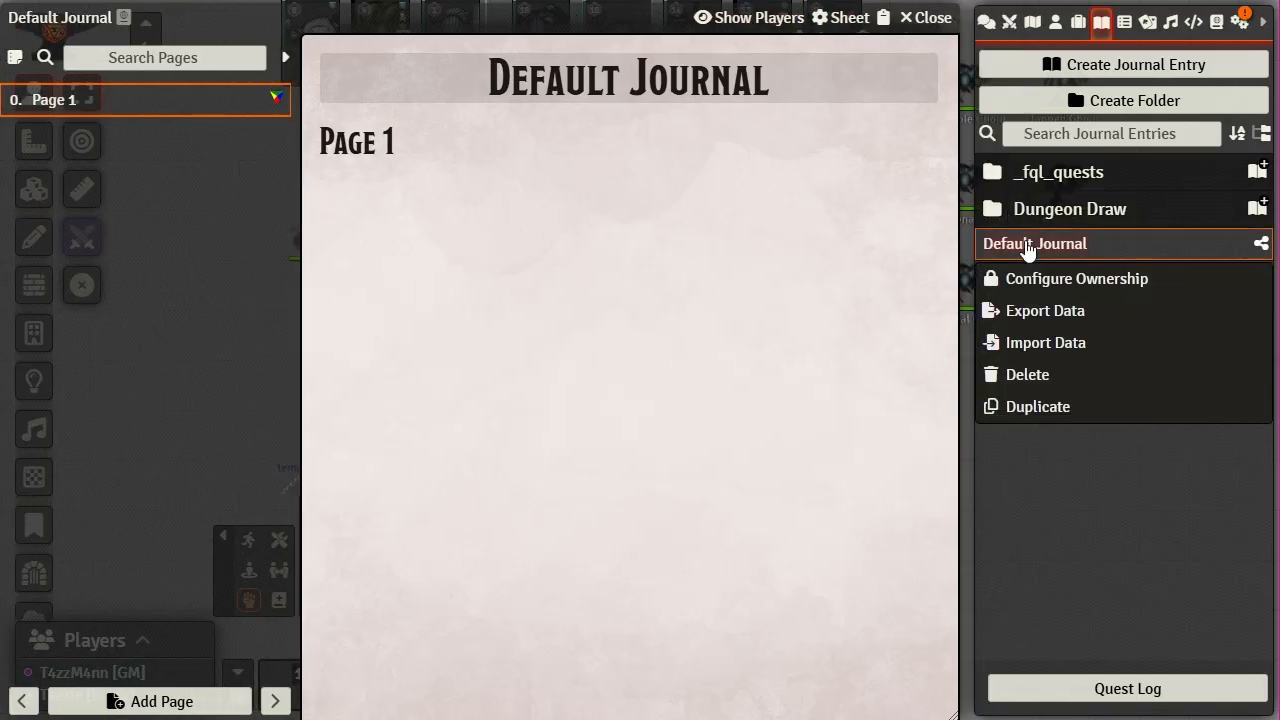
pyautogui.click(1037, 282)
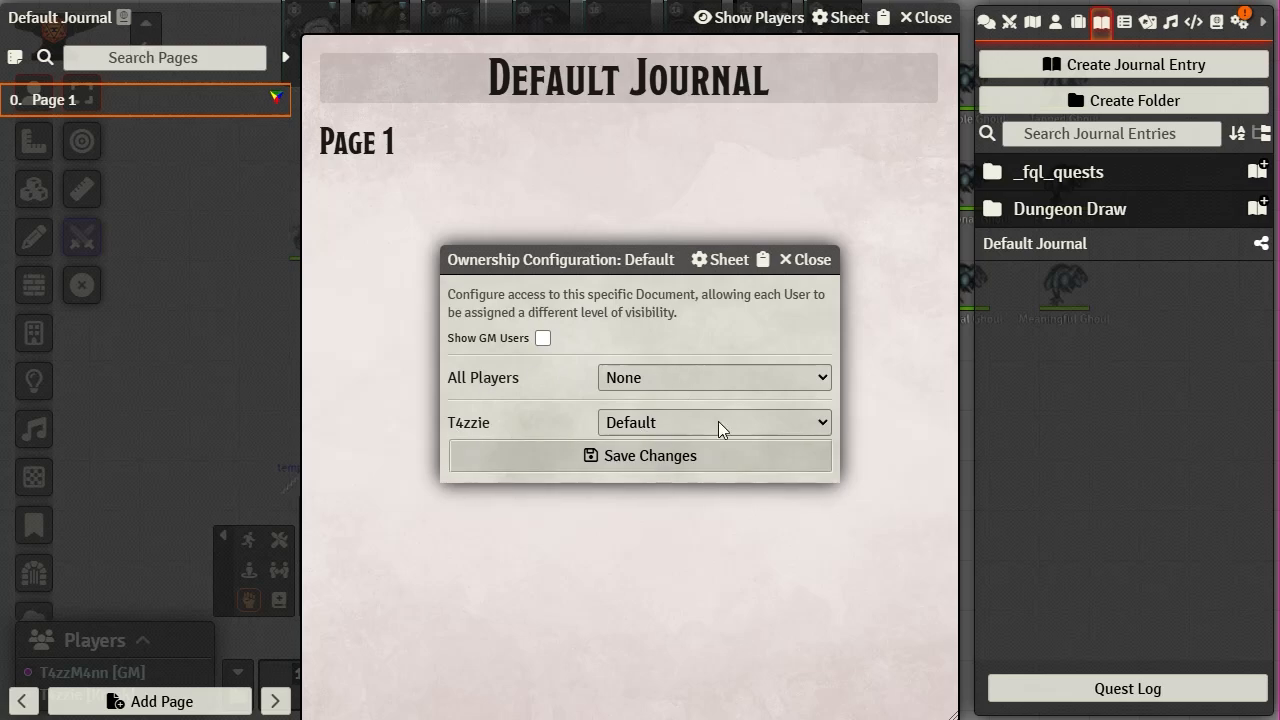
pyautogui.click(805, 260)
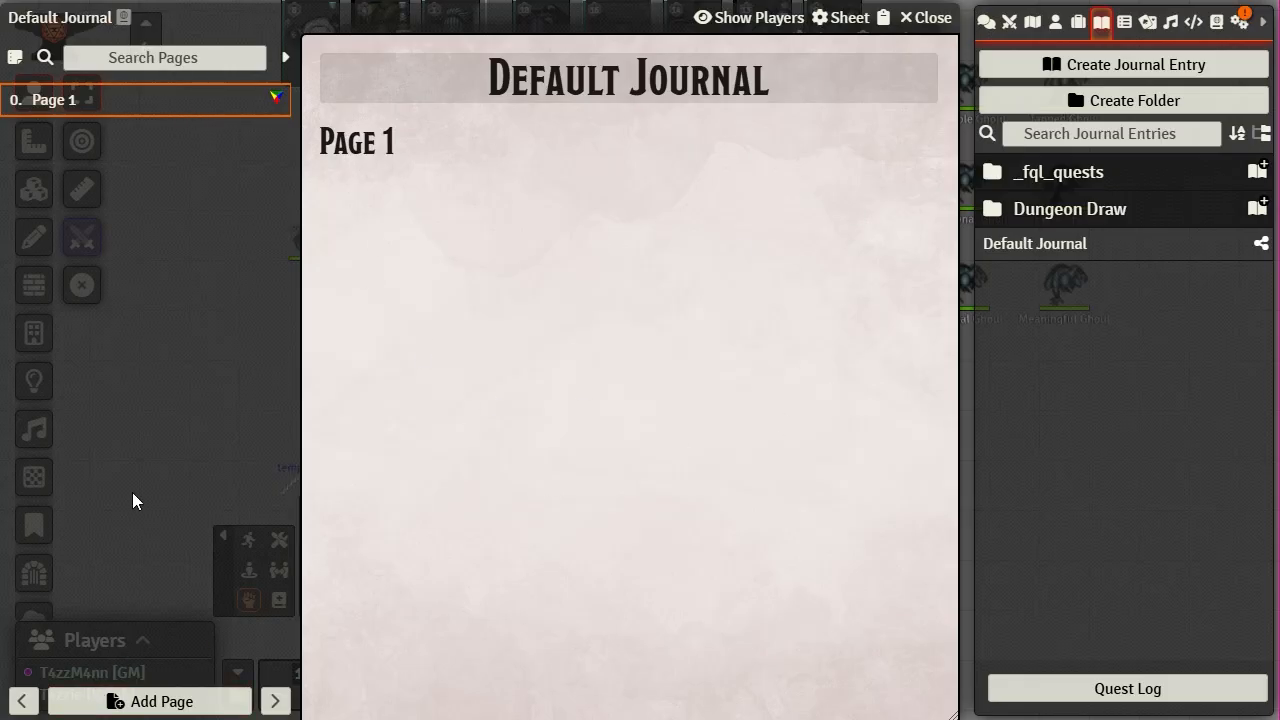
pyautogui.moveTo(194, 17); pyautogui.dragTo(328, 18)
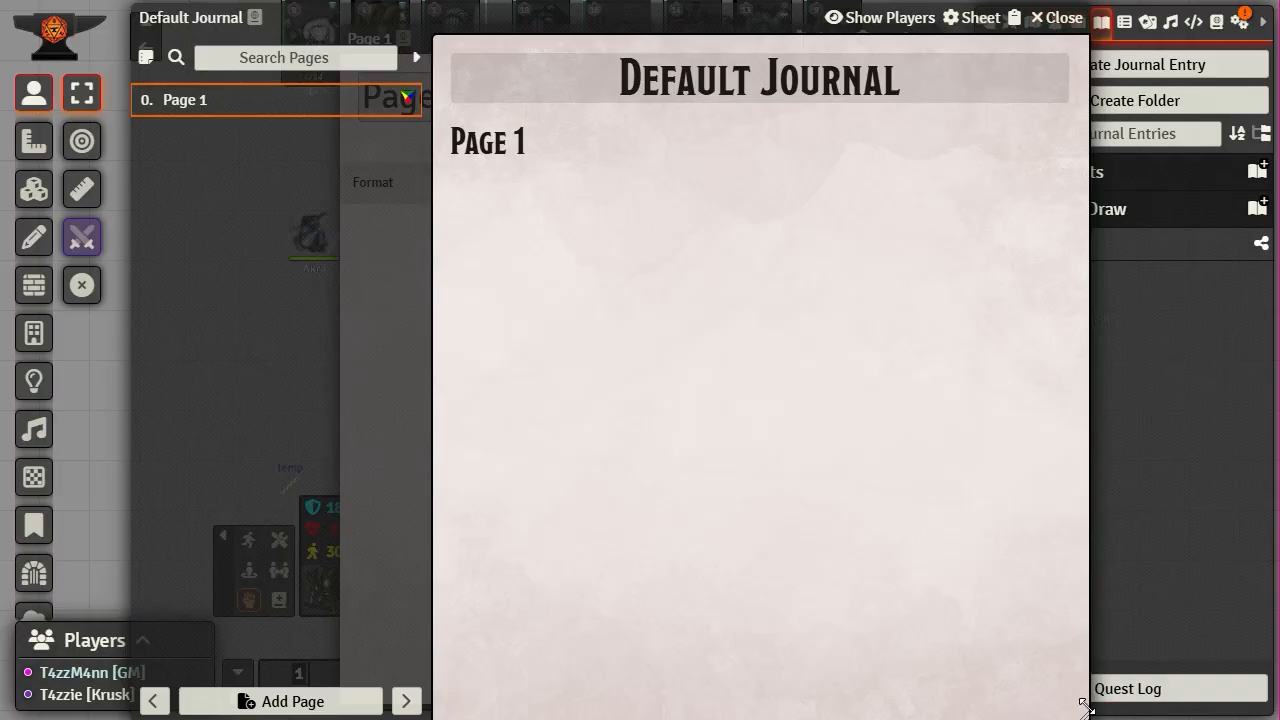
# - Resize the Default Journal window, shrinking it and then widening it back
pyautogui.moveTo(1085, 706); pyautogui.dragTo(1086, 678)
pyautogui.moveTo(1062, 608); pyautogui.dragTo(236, 459)
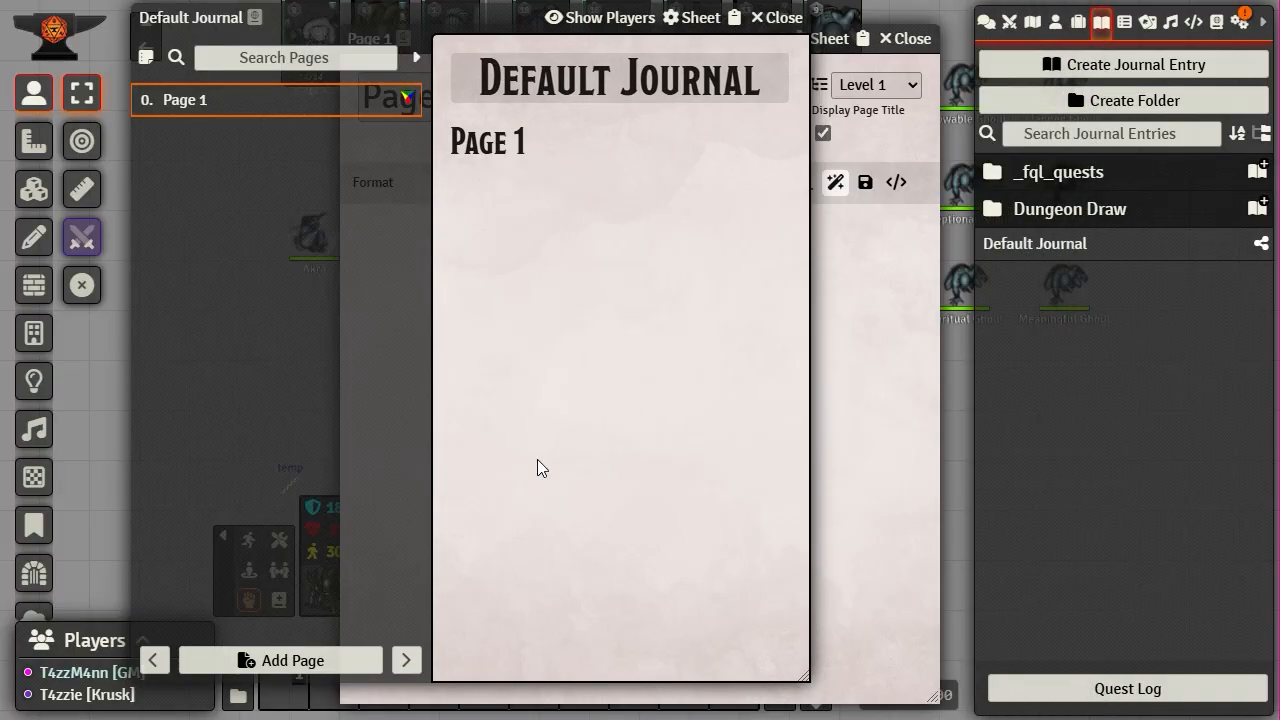
pyautogui.moveTo(803, 676); pyautogui.dragTo(1120, 694)
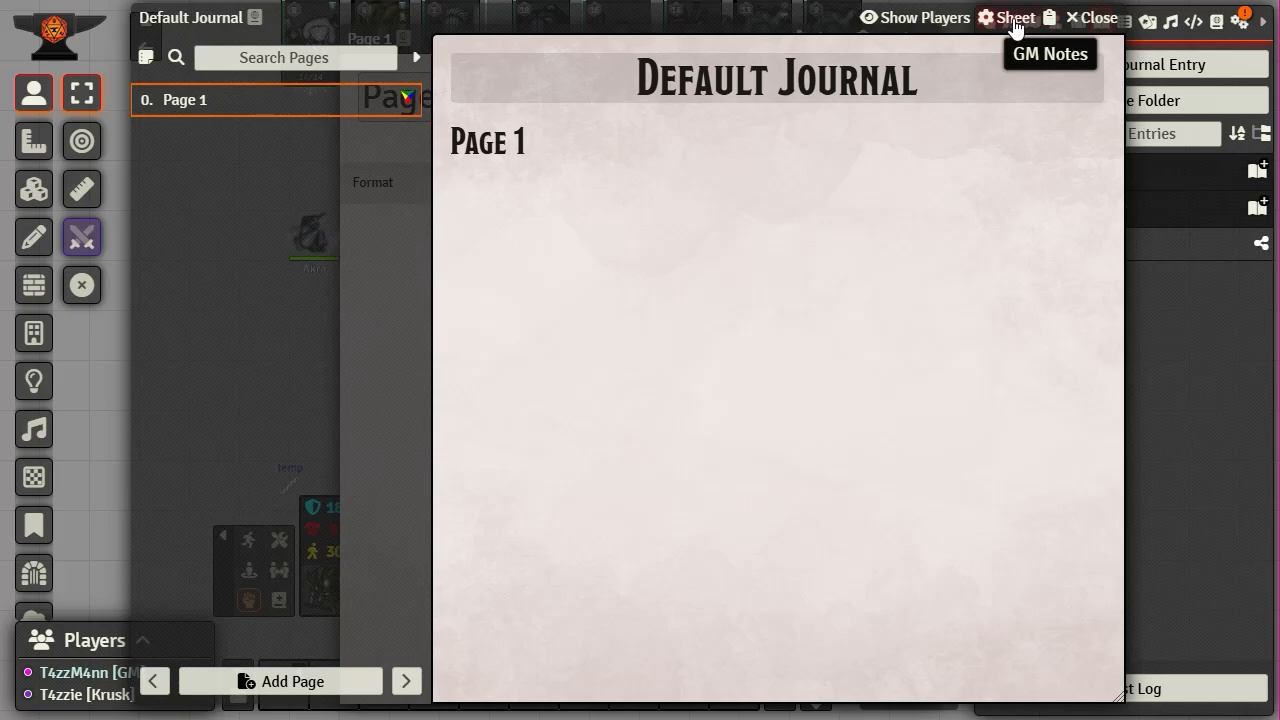
# - Dismiss Show Players and Sheet Configuration unchanged, then close Default Journal and the Page 1 editor
pyautogui.click(901, 20)
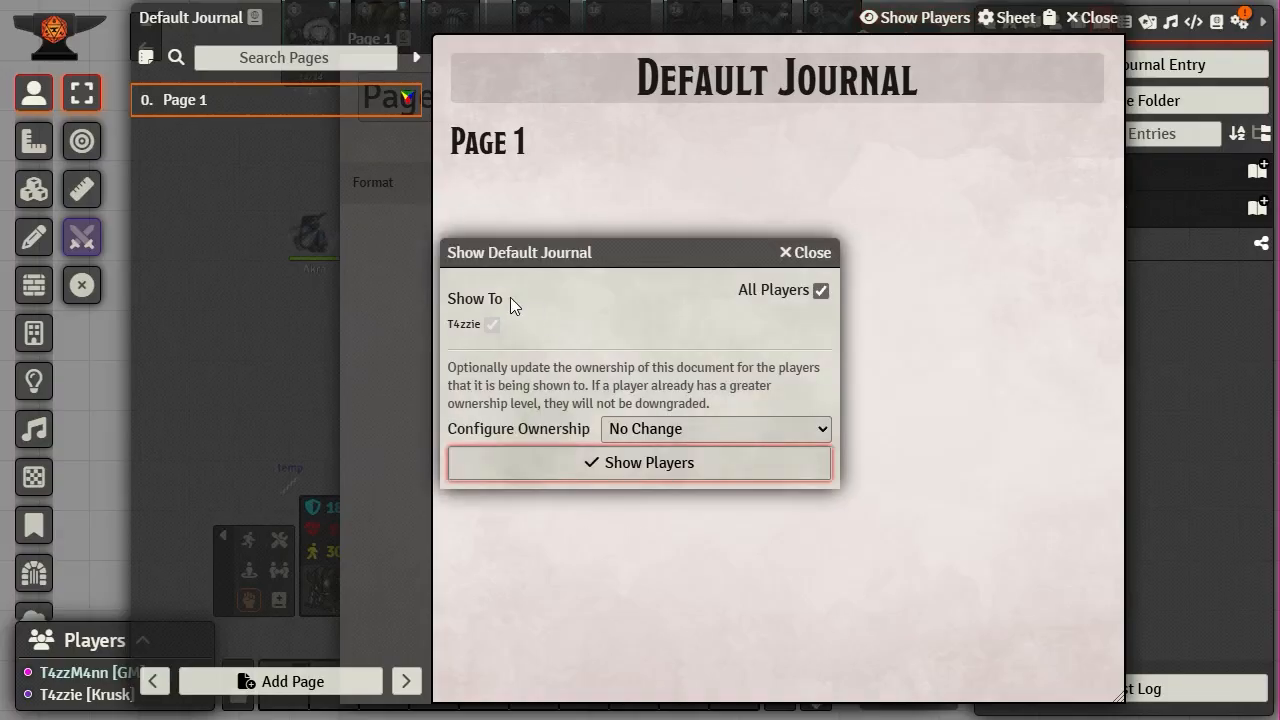
pyautogui.click(810, 253)
pyautogui.click(1018, 22)
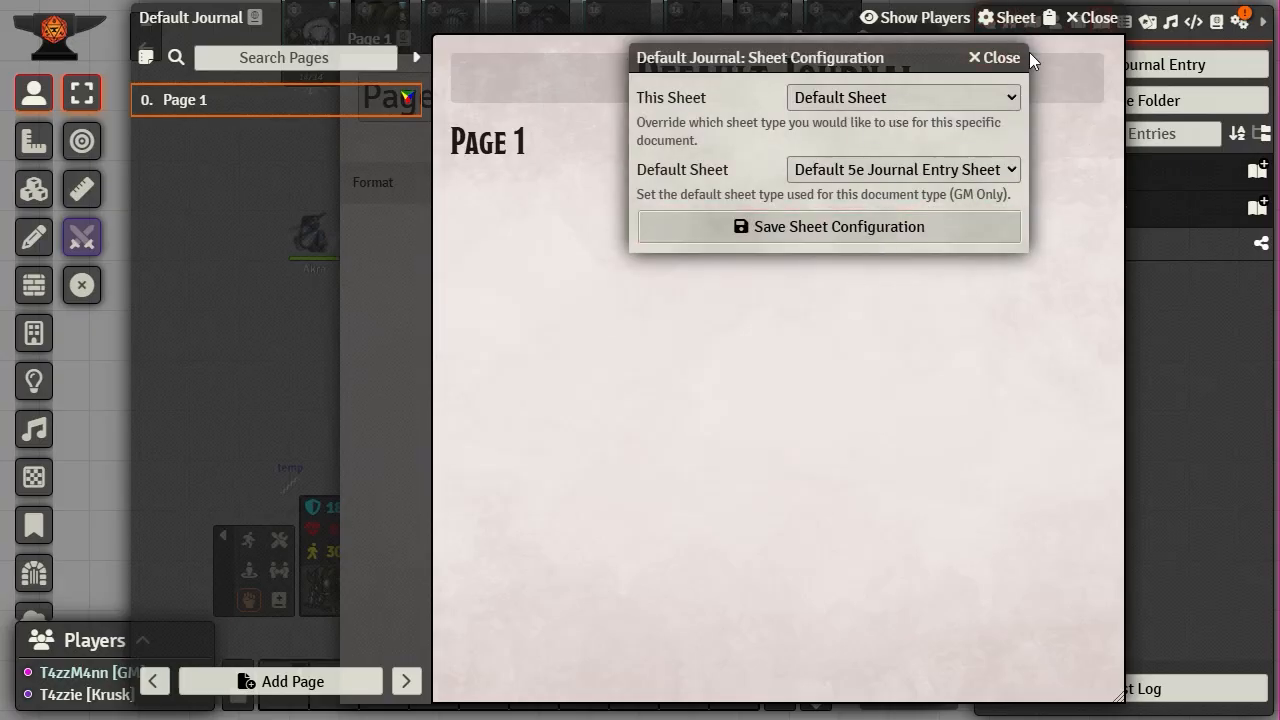
pyautogui.click(1003, 62)
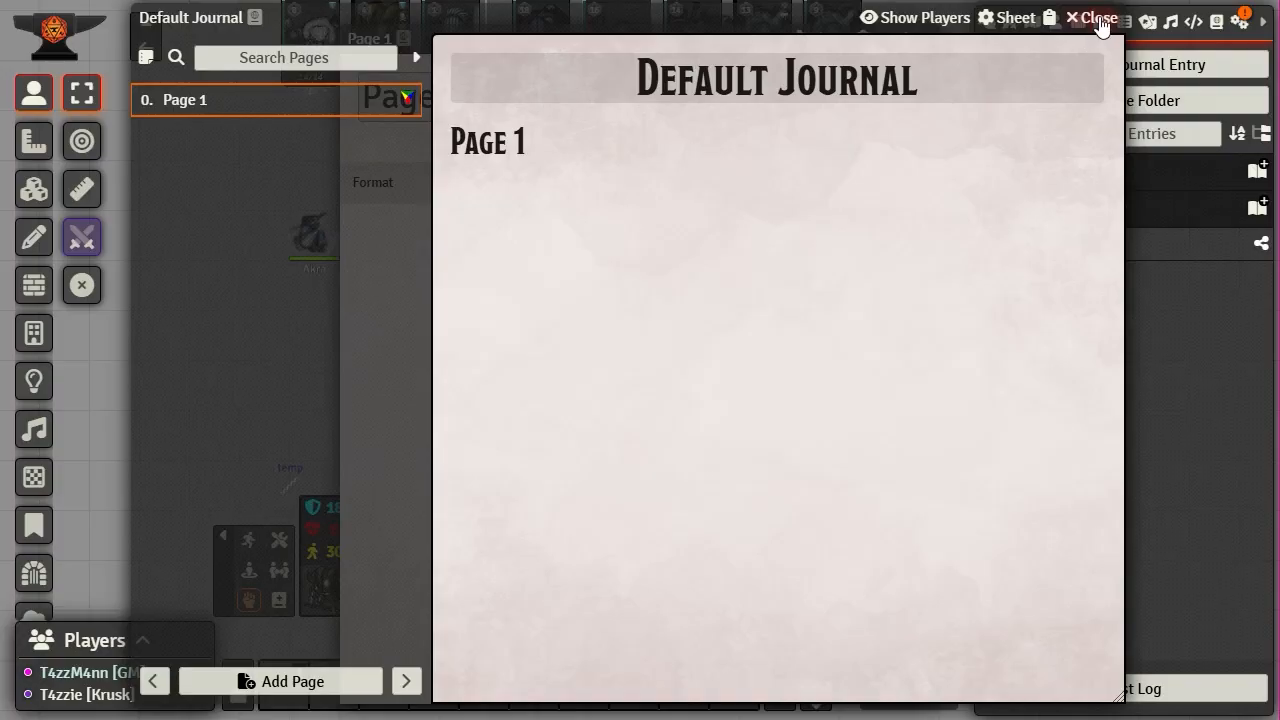
pyautogui.click(1098, 19)
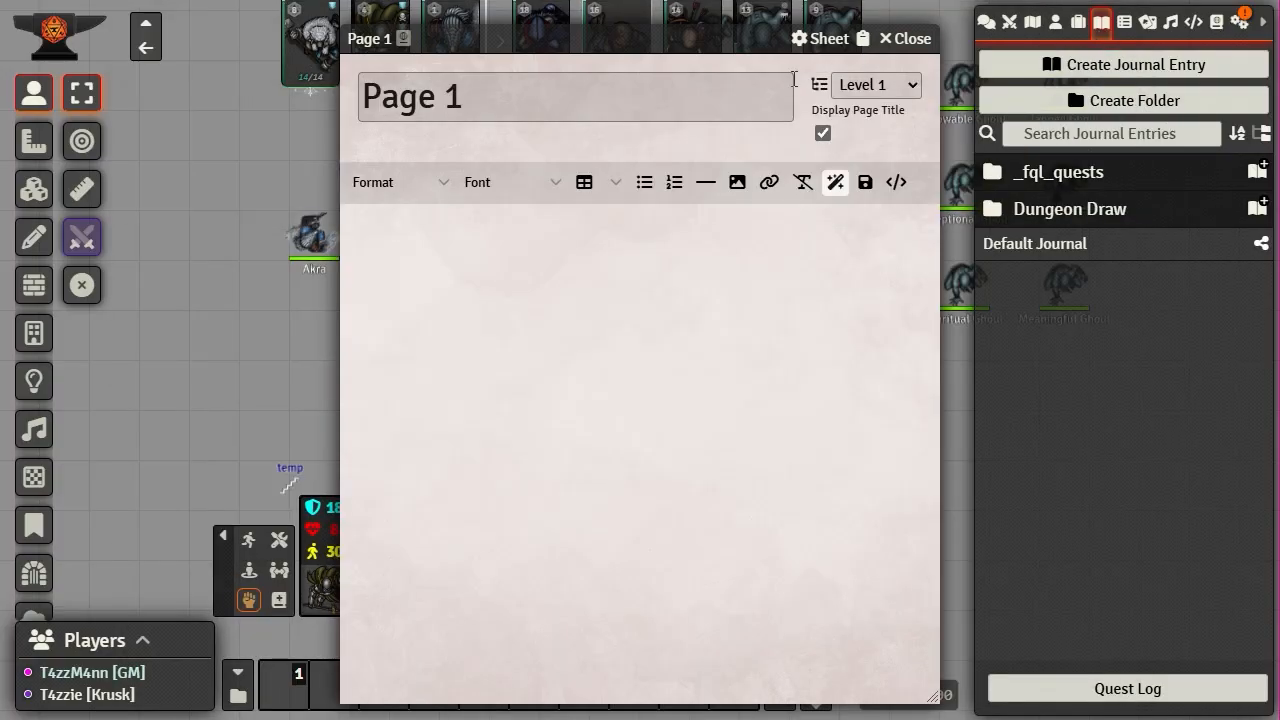
pyautogui.click(918, 39)
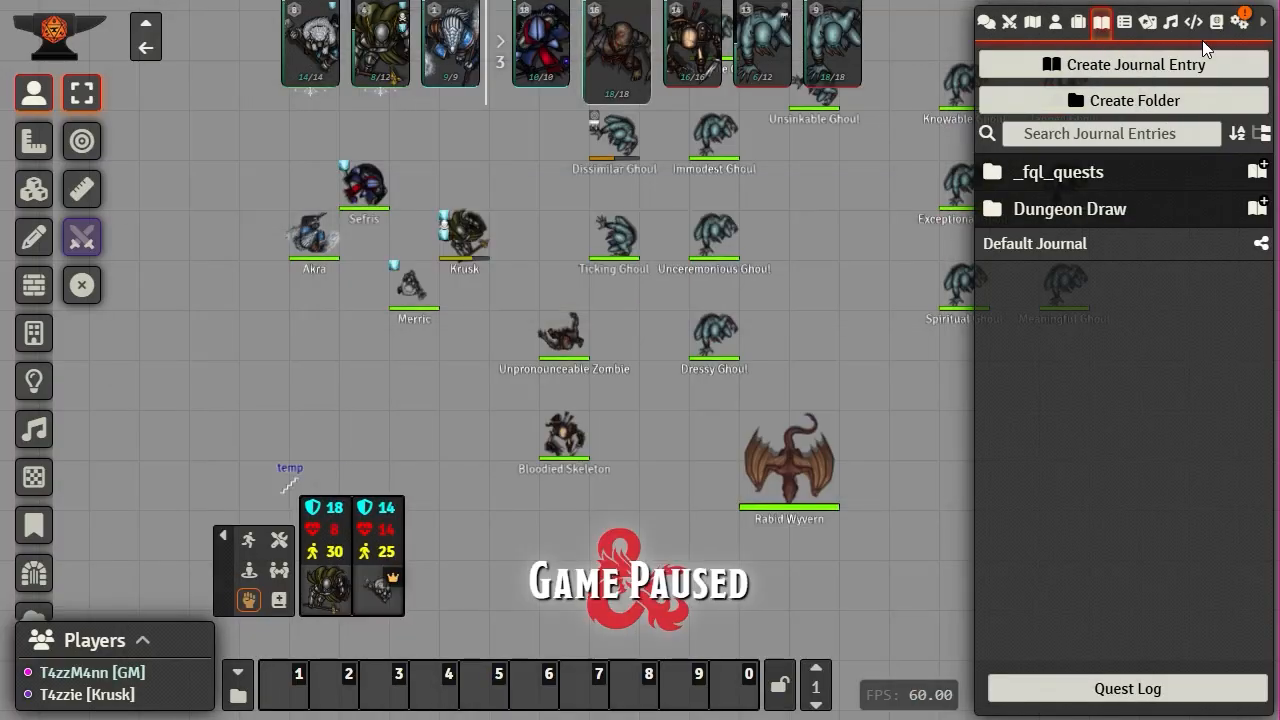
# - Tick Monk's Enhanced Journal in Manage Modules, save module settings and confirm the reload
pyautogui.click(1243, 25)
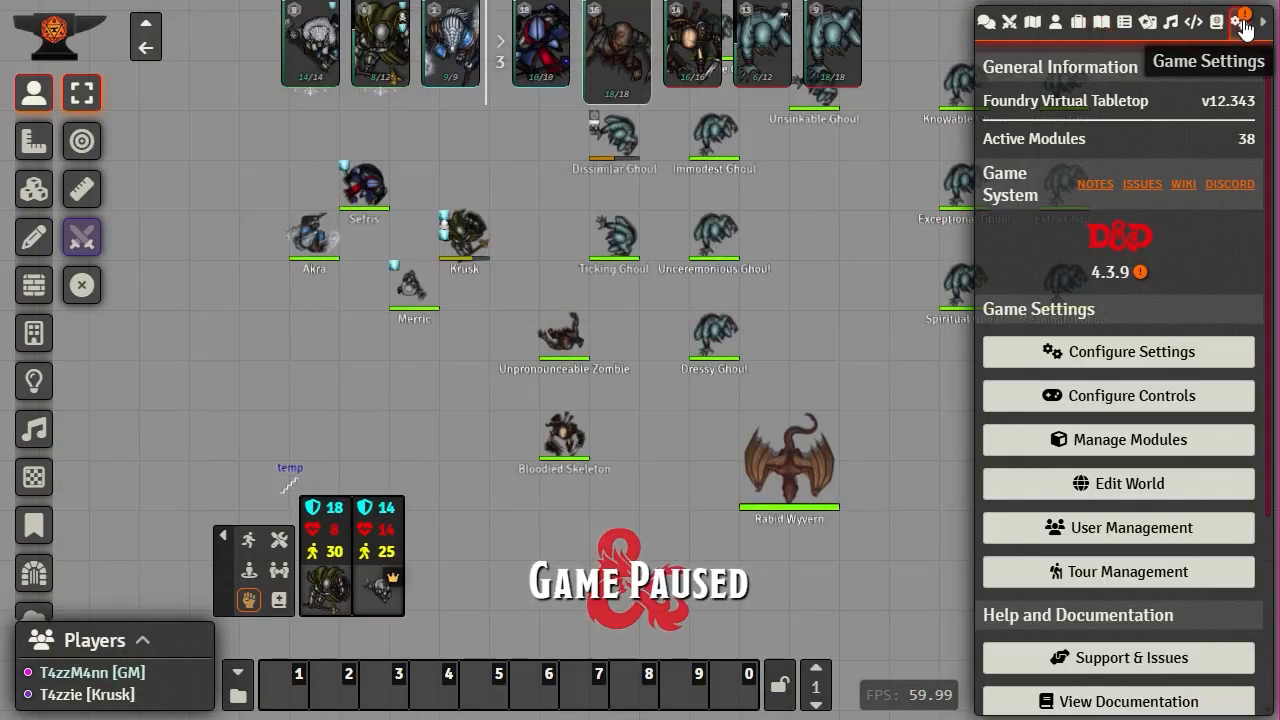
pyautogui.click(1130, 450)
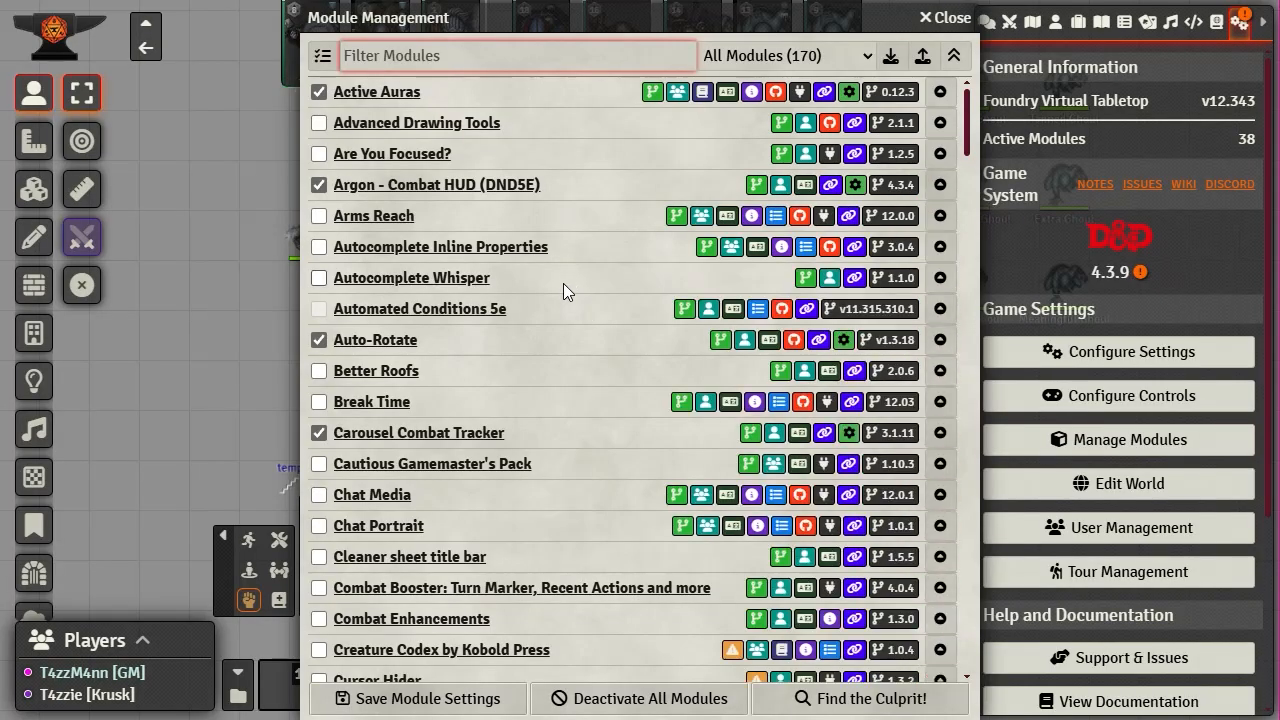
pyautogui.scroll(-5, 558, 320)
pyautogui.scroll(-20, 555, 370)
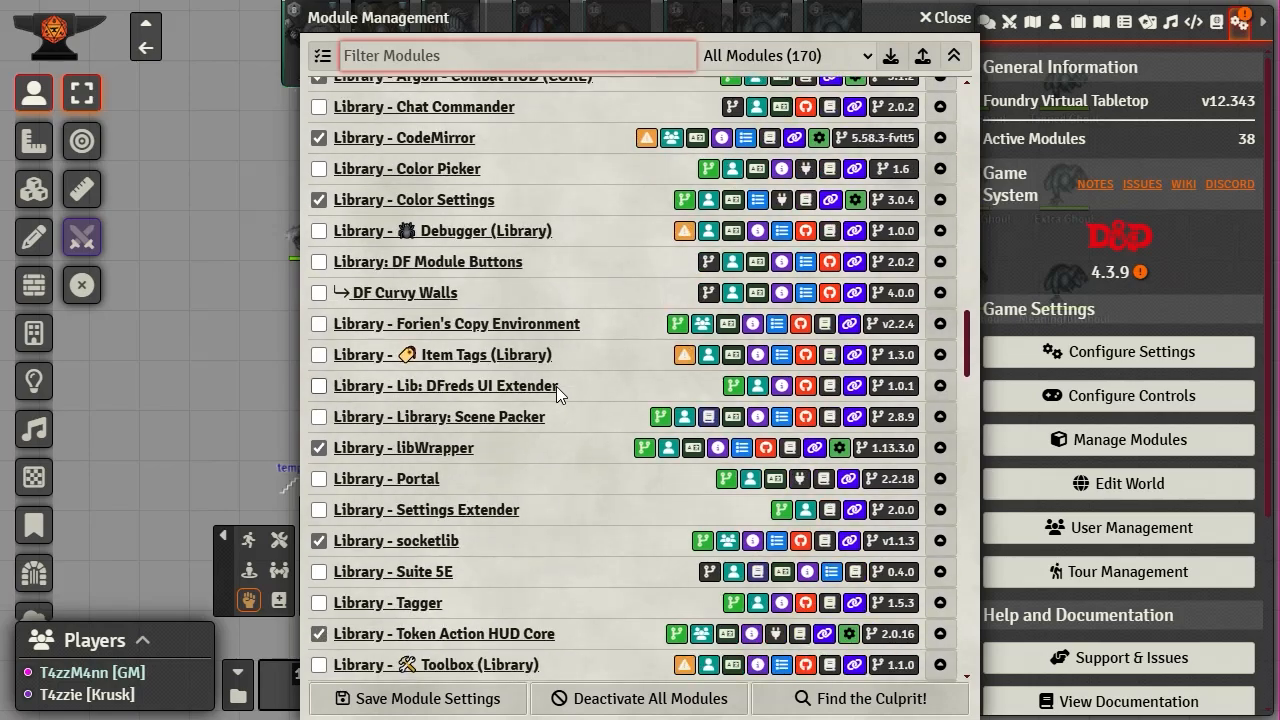
pyautogui.scroll(-8, 557, 387)
pyautogui.scroll(15, 556, 386)
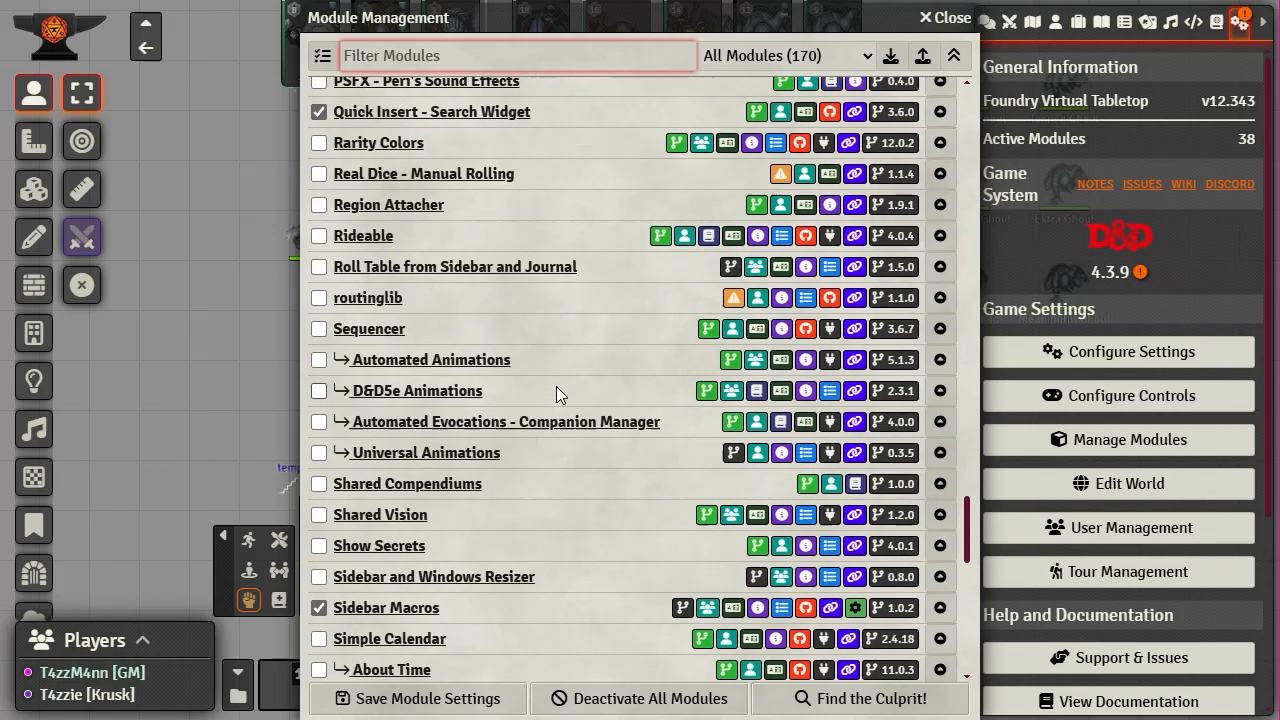
pyautogui.scroll(2, 556, 386)
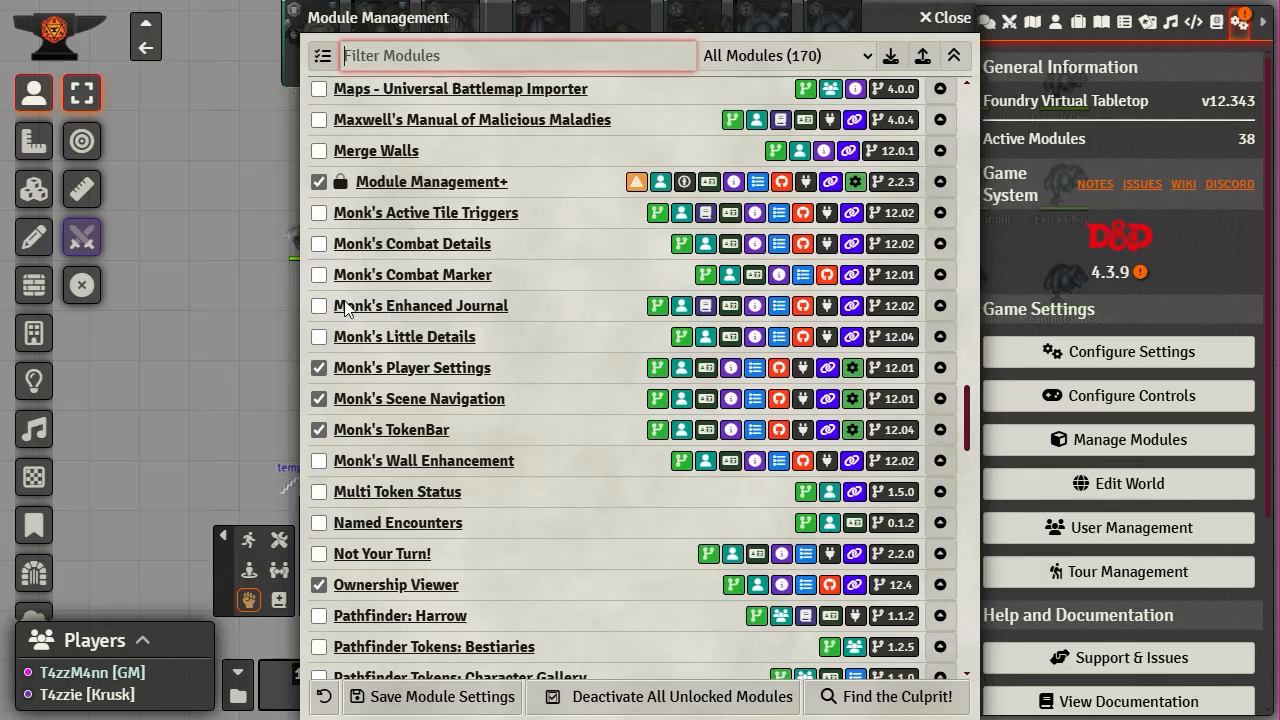
pyautogui.click(319, 306)
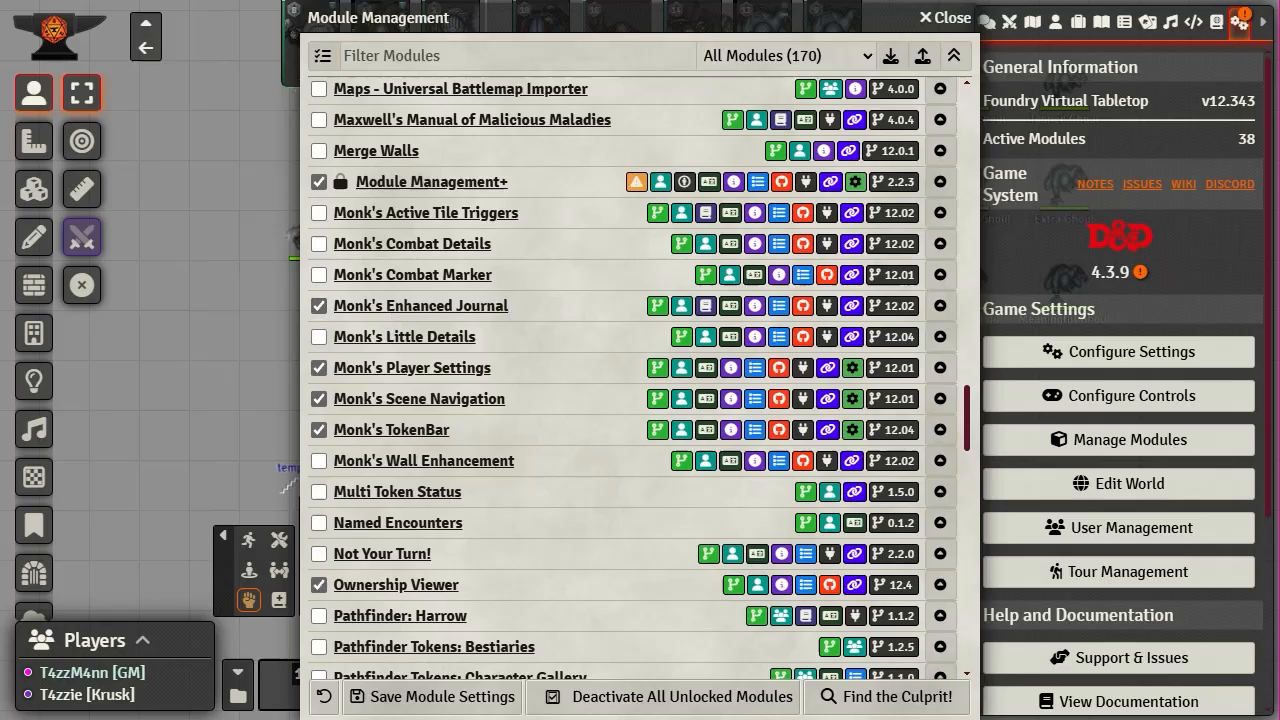
pyautogui.click(402, 696)
pyautogui.click(577, 443)
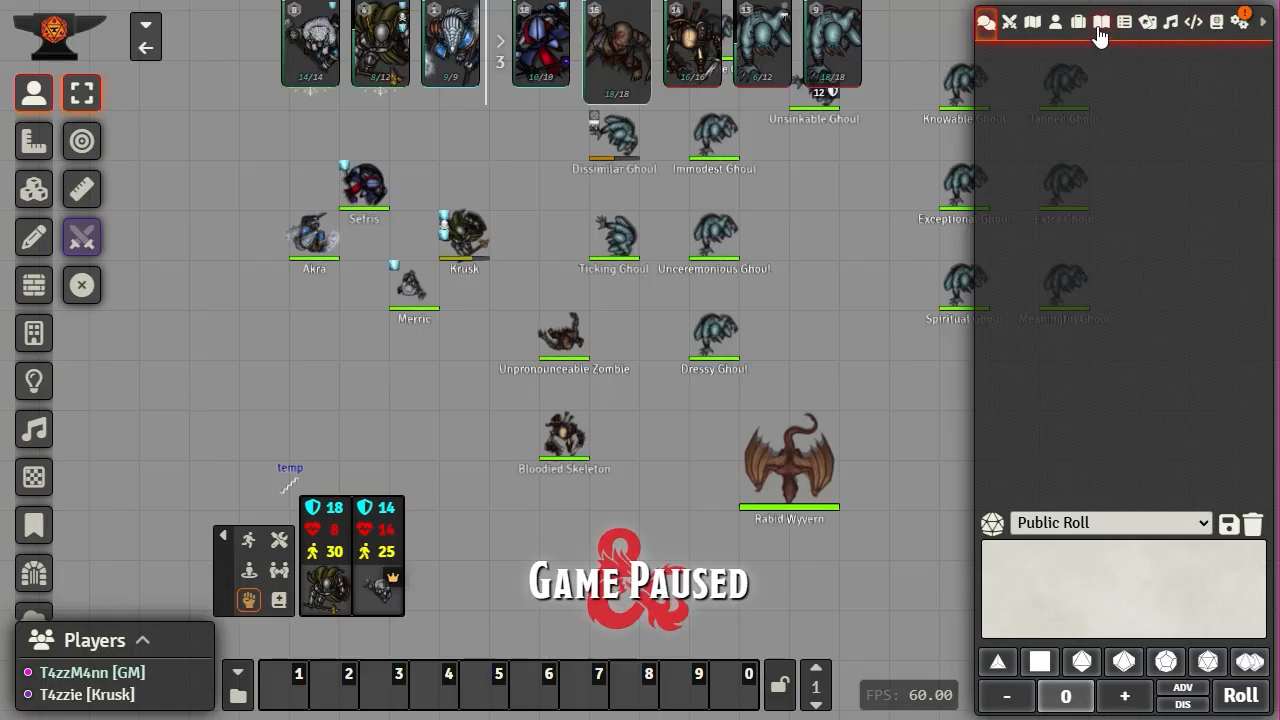
# - Delete the Default Journal entry from the Journal directory and confirm
pyautogui.click(1102, 24)
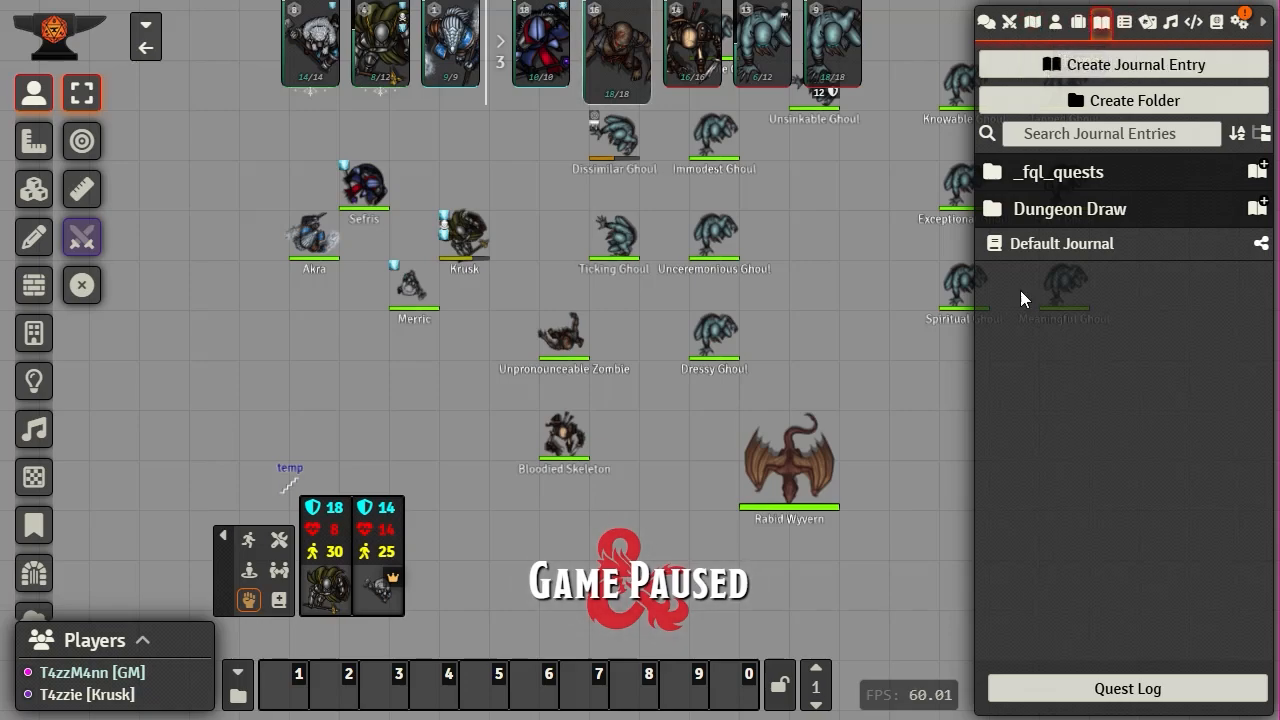
pyautogui.rightClick(1062, 250)
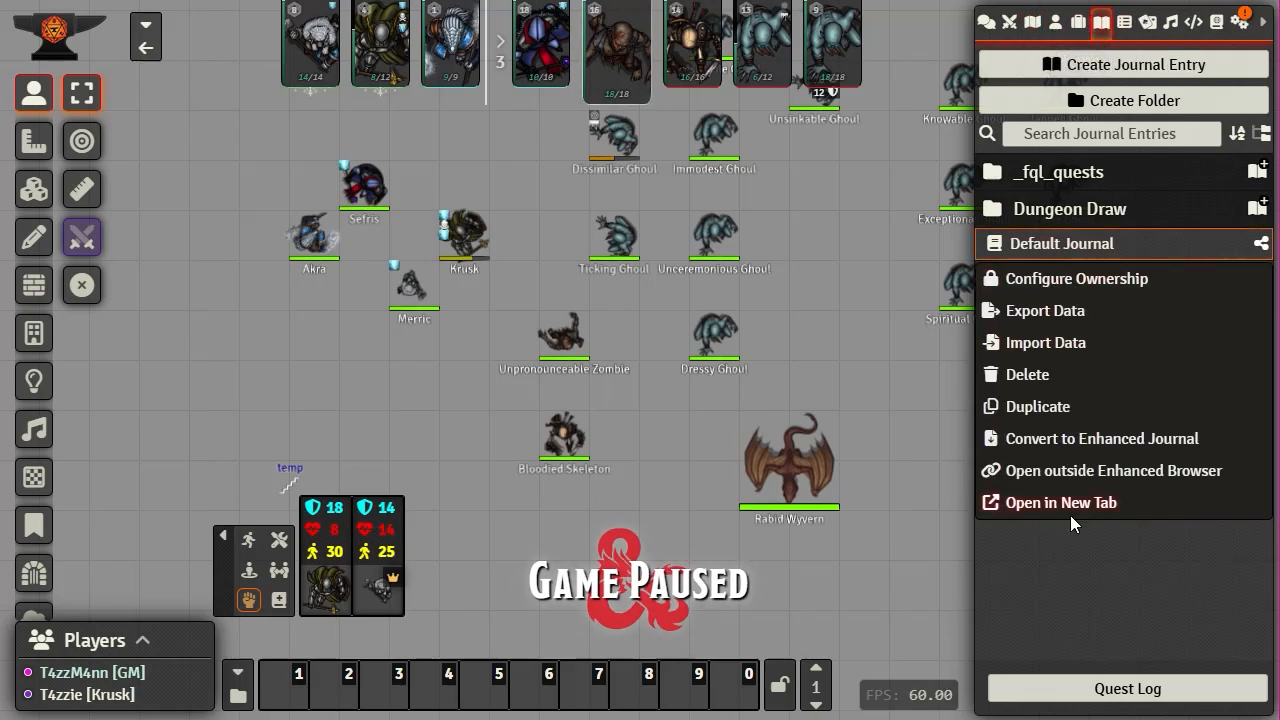
pyautogui.click(1029, 374)
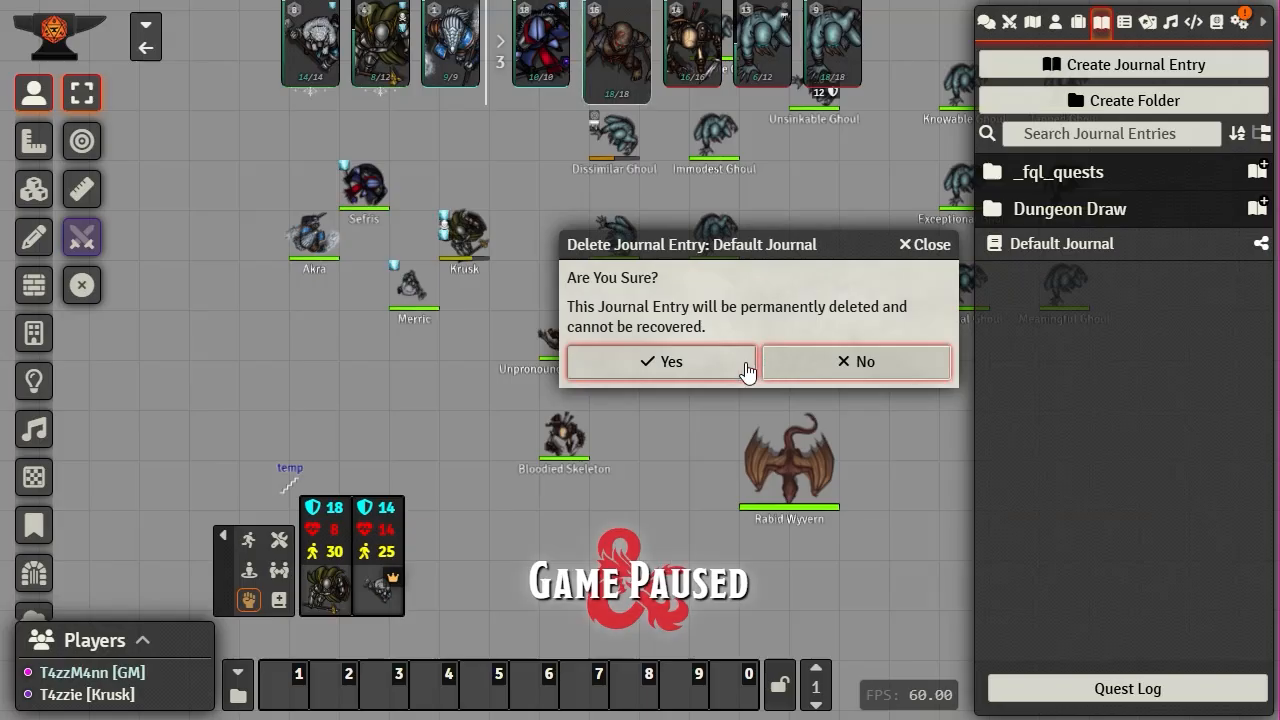
pyautogui.click(672, 366)
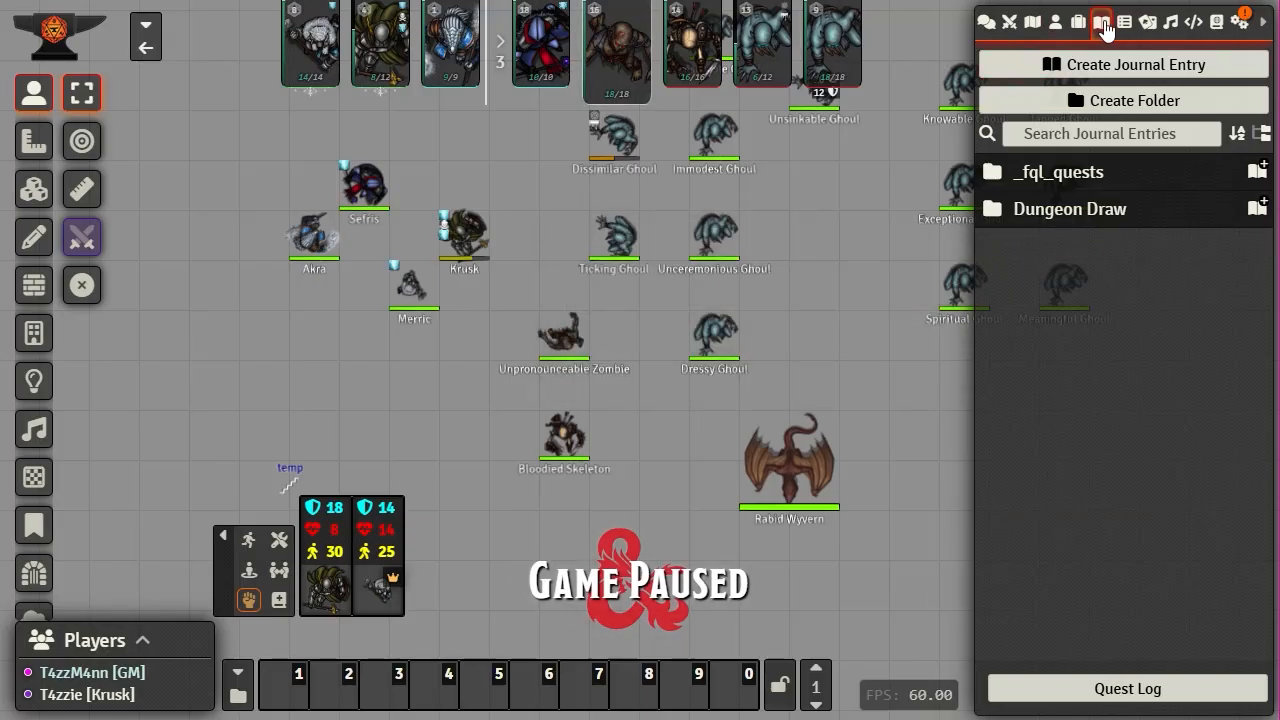
# - Start a new journal entry and browse its Type list down to Shop, keeping Text selected
pyautogui.click(1100, 68)
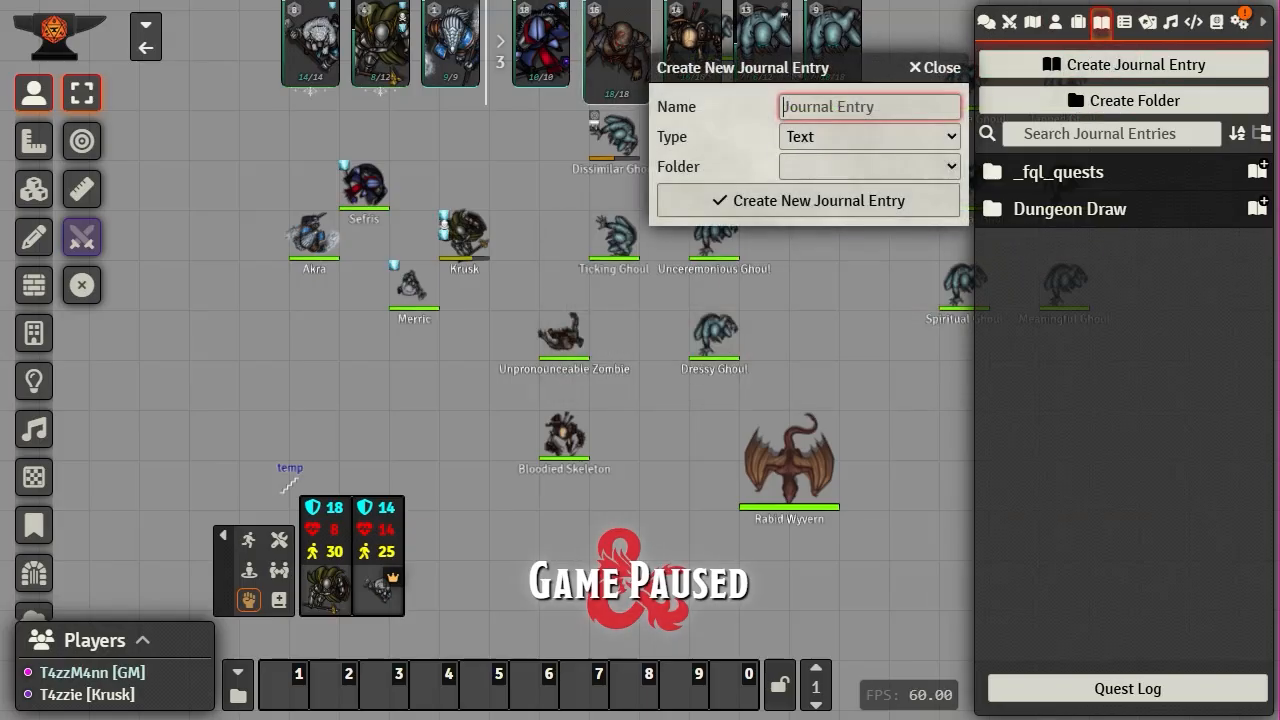
pyautogui.moveTo(827, 65); pyautogui.dragTo(599, 28)
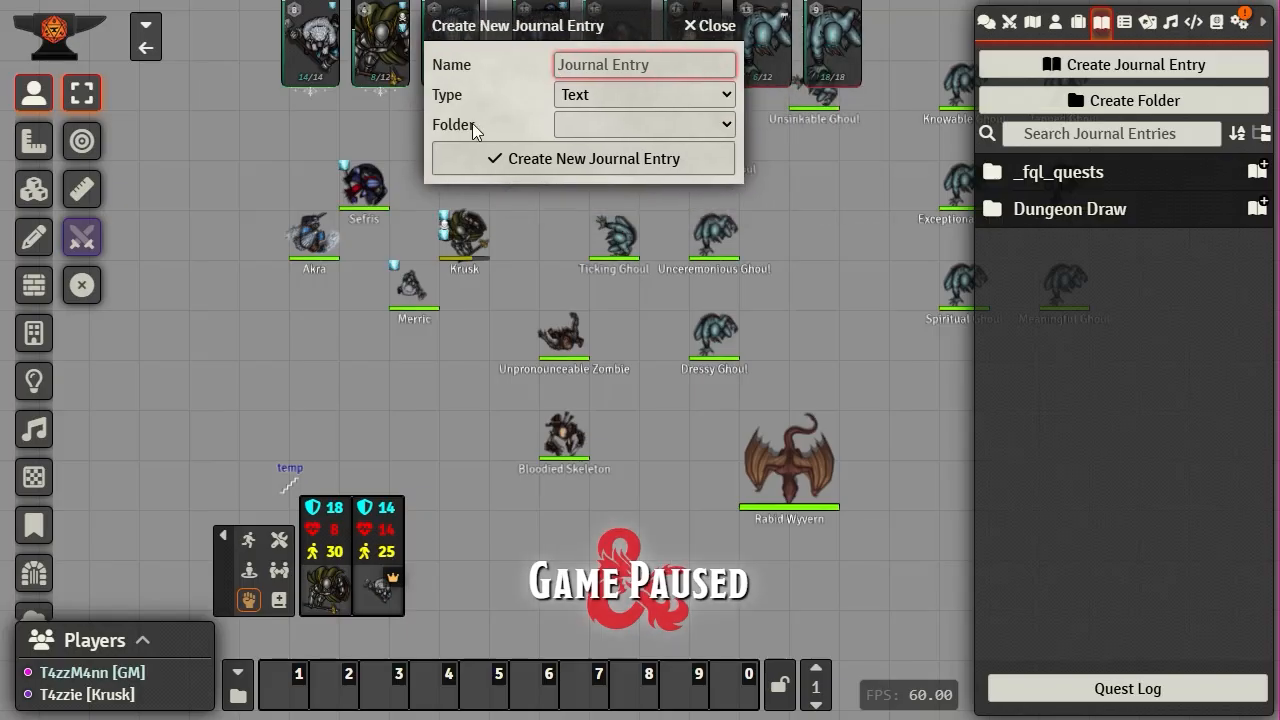
pyautogui.click(728, 91)
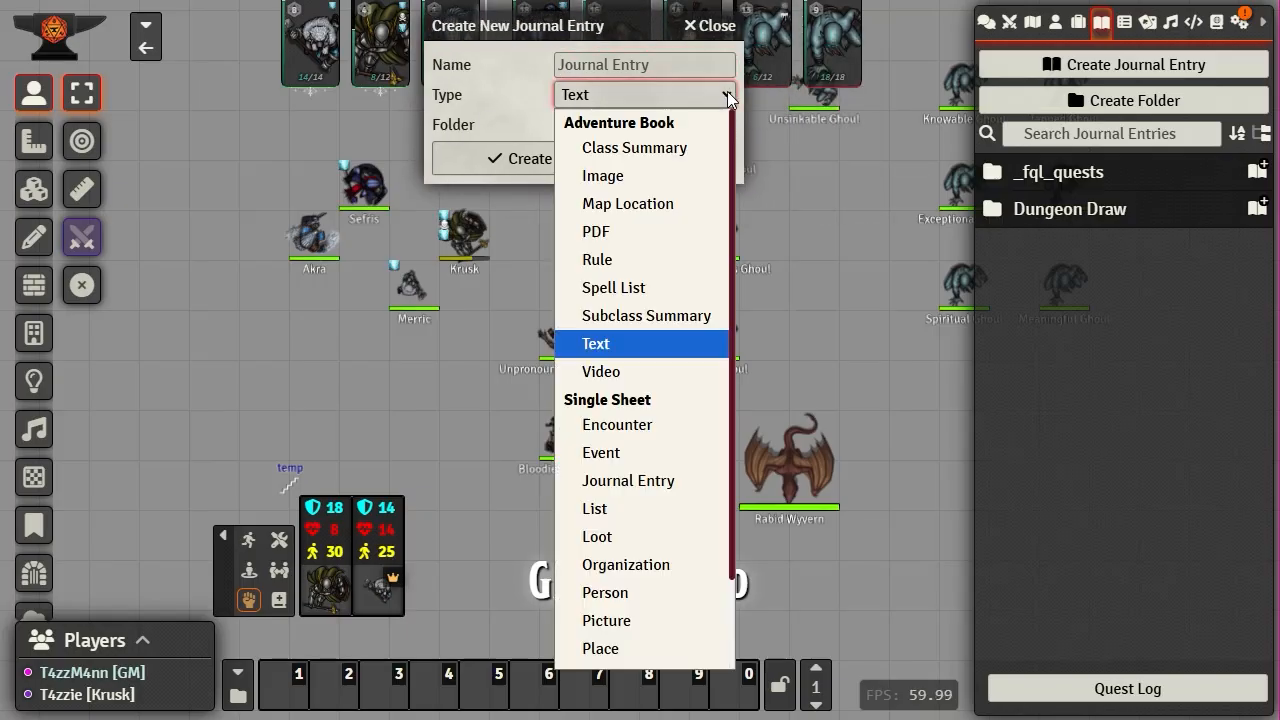
pyautogui.scroll(-2, 684, 490)
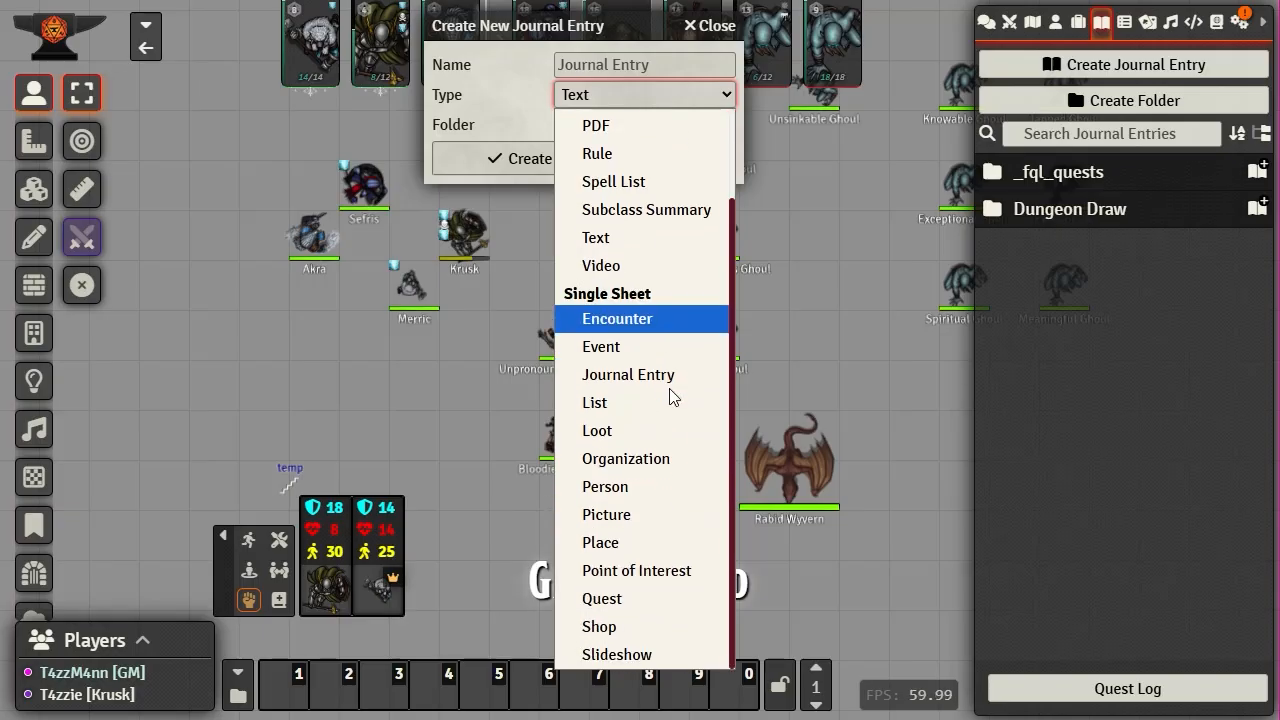
pyautogui.scroll(2, 660, 423)
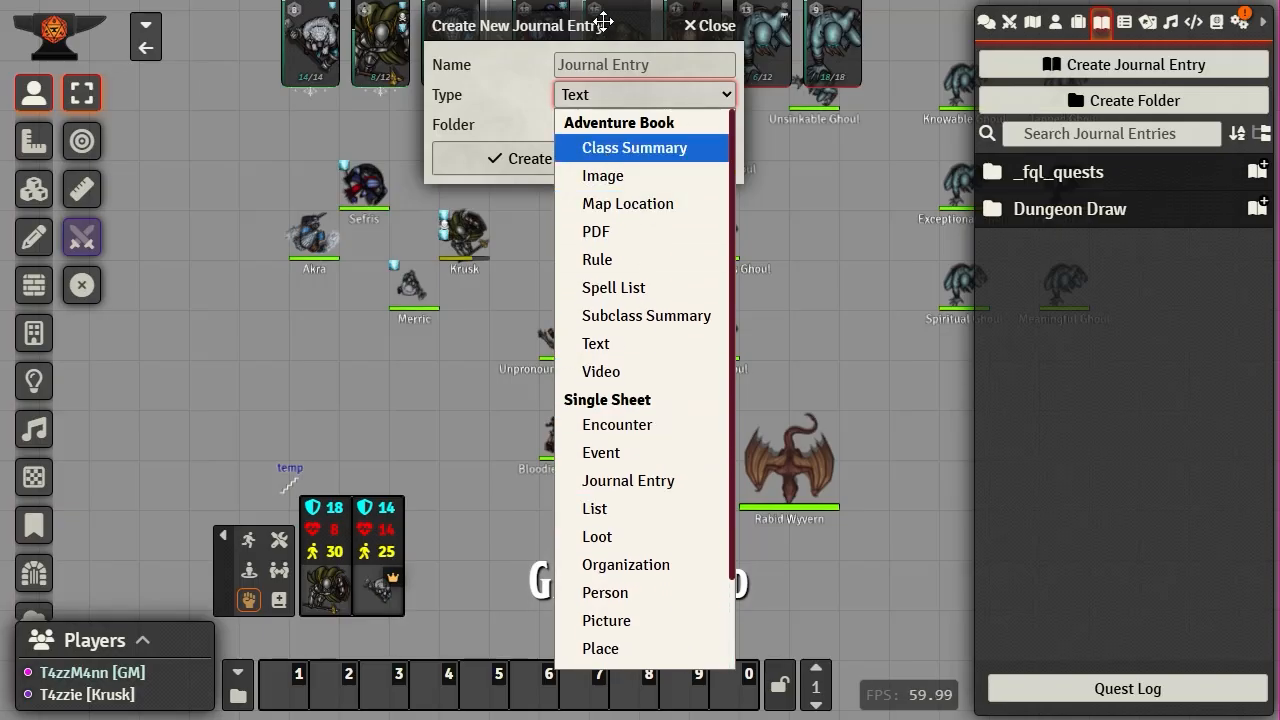
pyautogui.click(620, 25)
pyautogui.moveTo(620, 25); pyautogui.dragTo(620, 17)
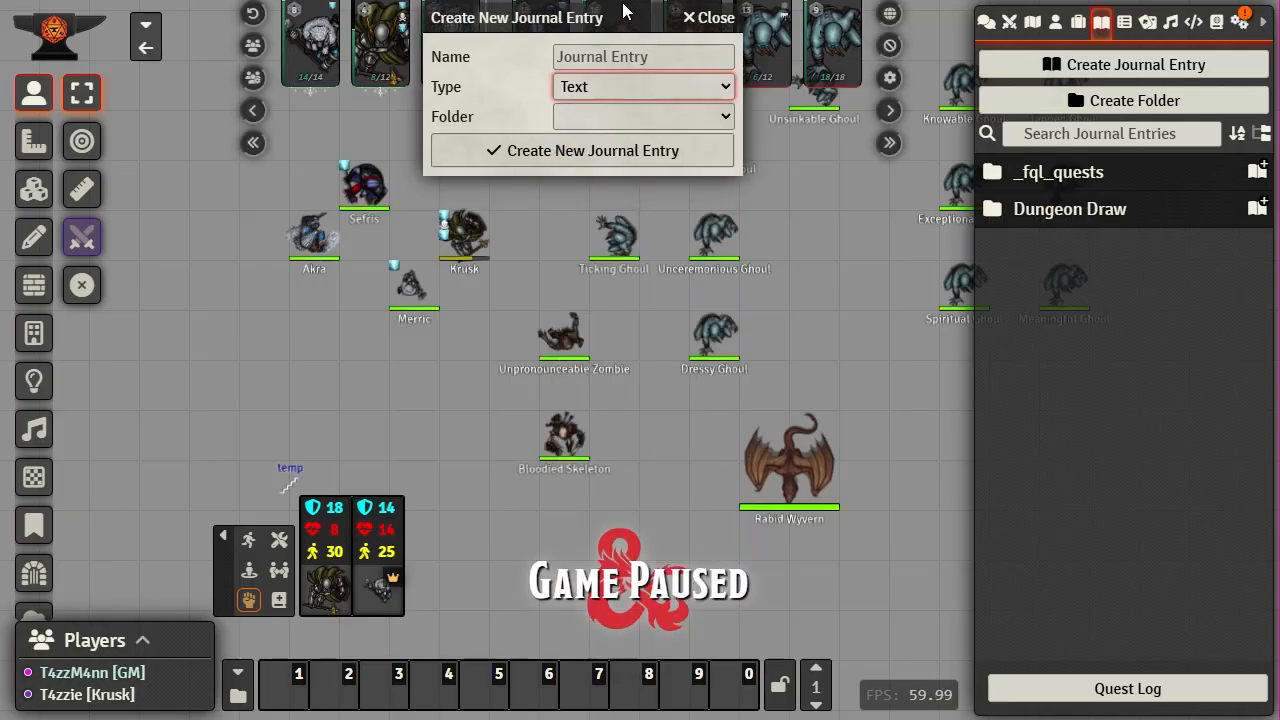
pyautogui.click(708, 87)
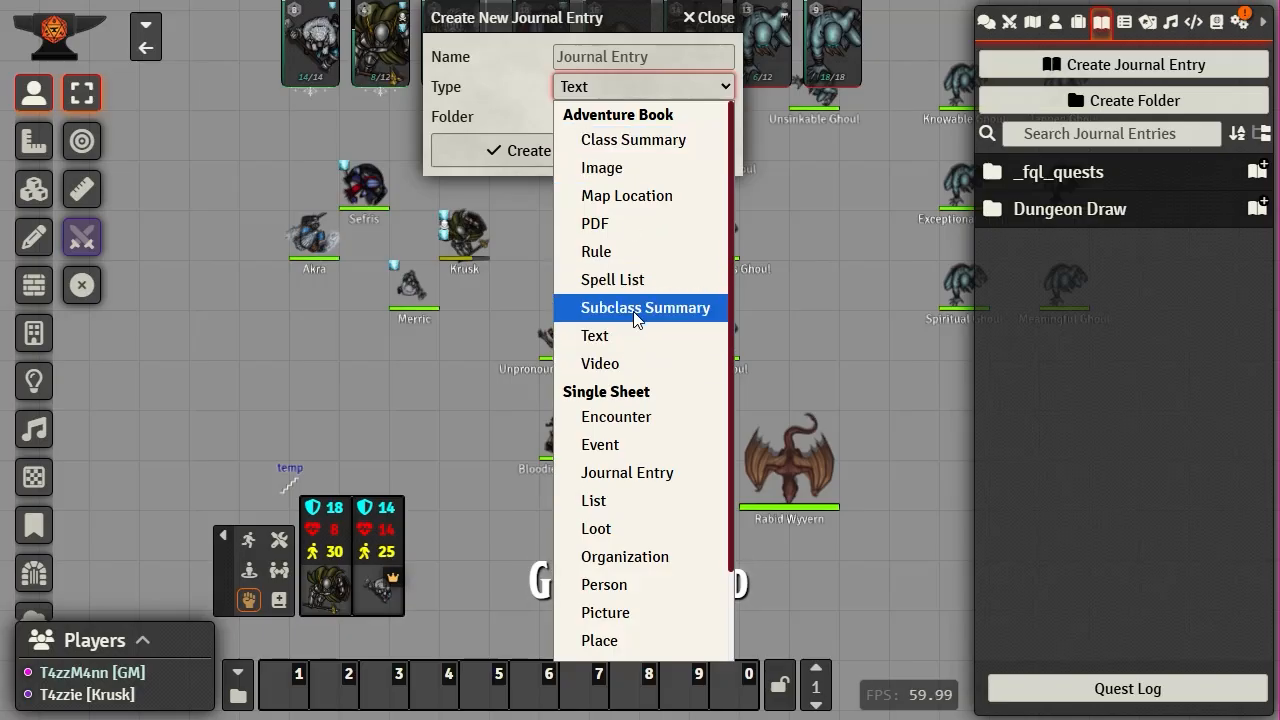
pyautogui.scroll(-2, 655, 318)
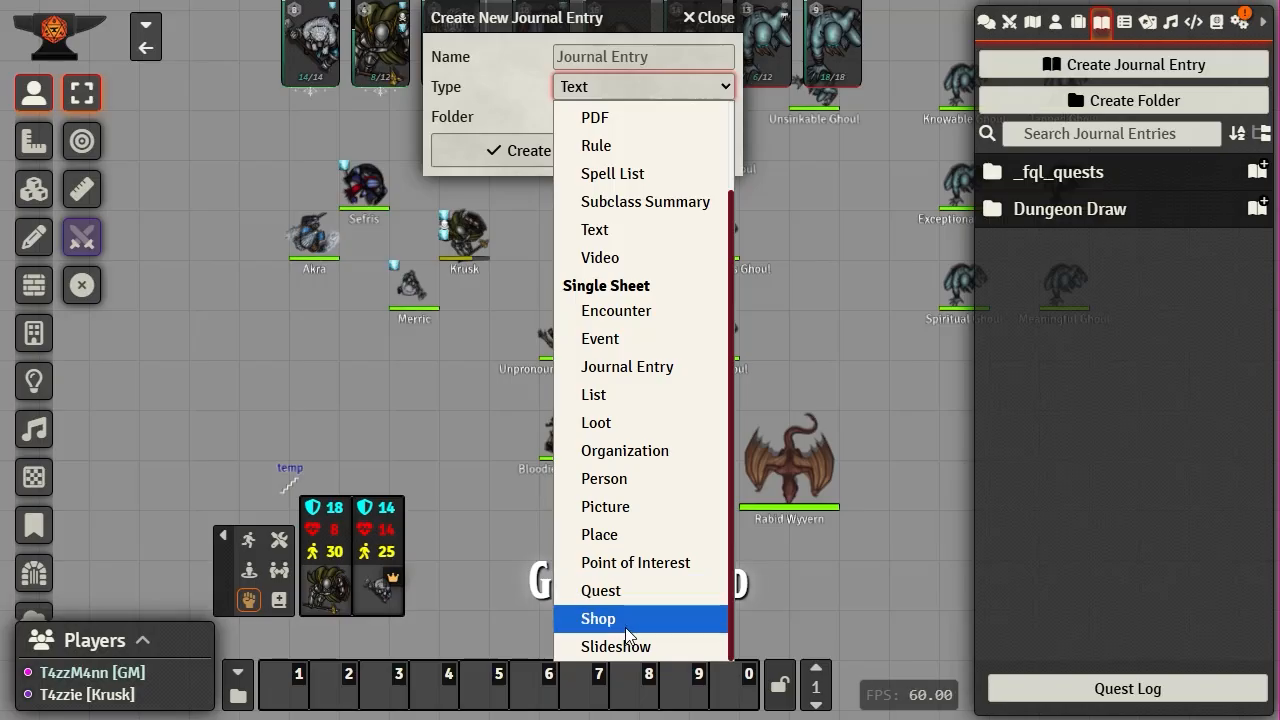
pyautogui.click(836, 372)
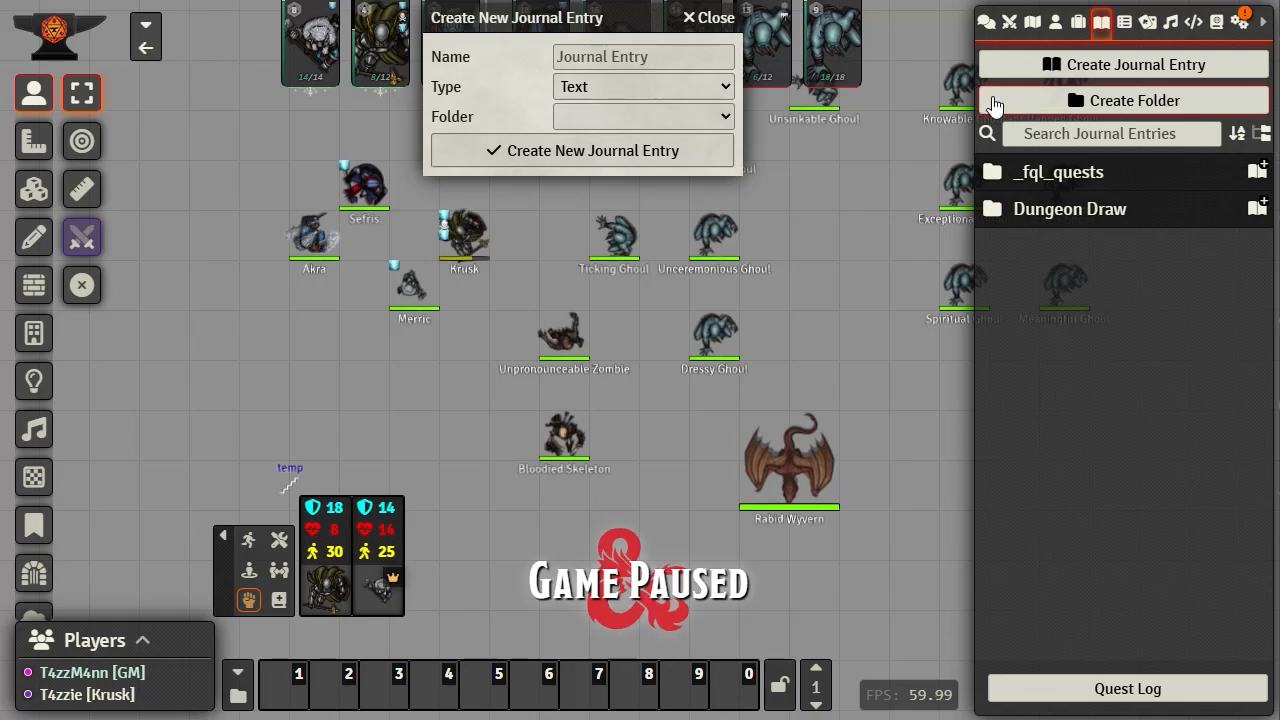
# - Browse the entry type list again, then switch to Journal Notes tools and toggle the quests panel
pyautogui.click(725, 80)
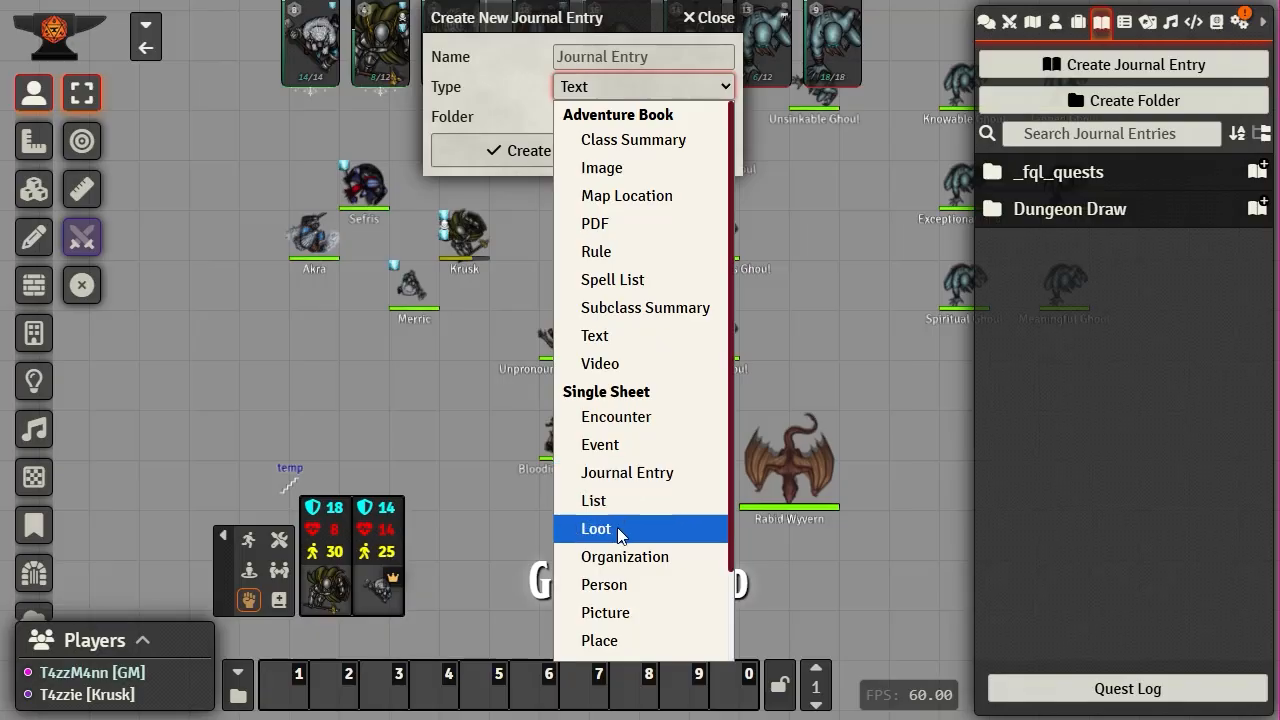
pyautogui.scroll(-2, 612, 572)
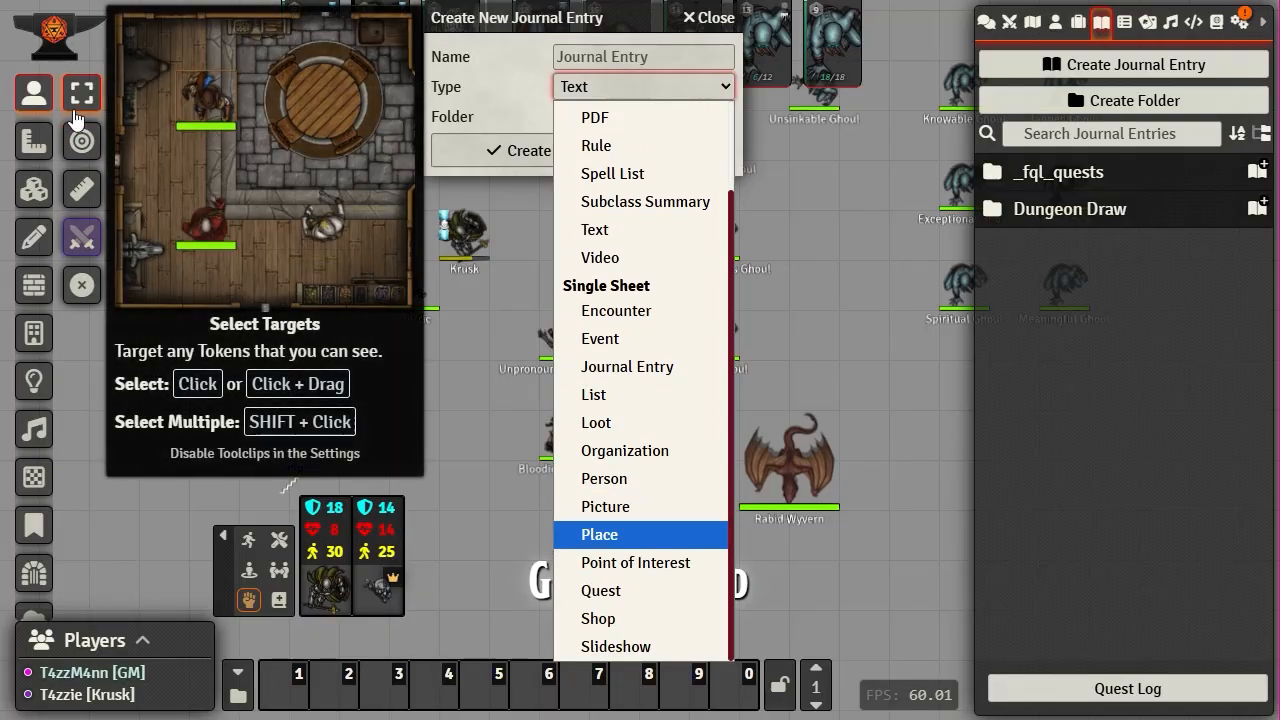
pyautogui.click(34, 525)
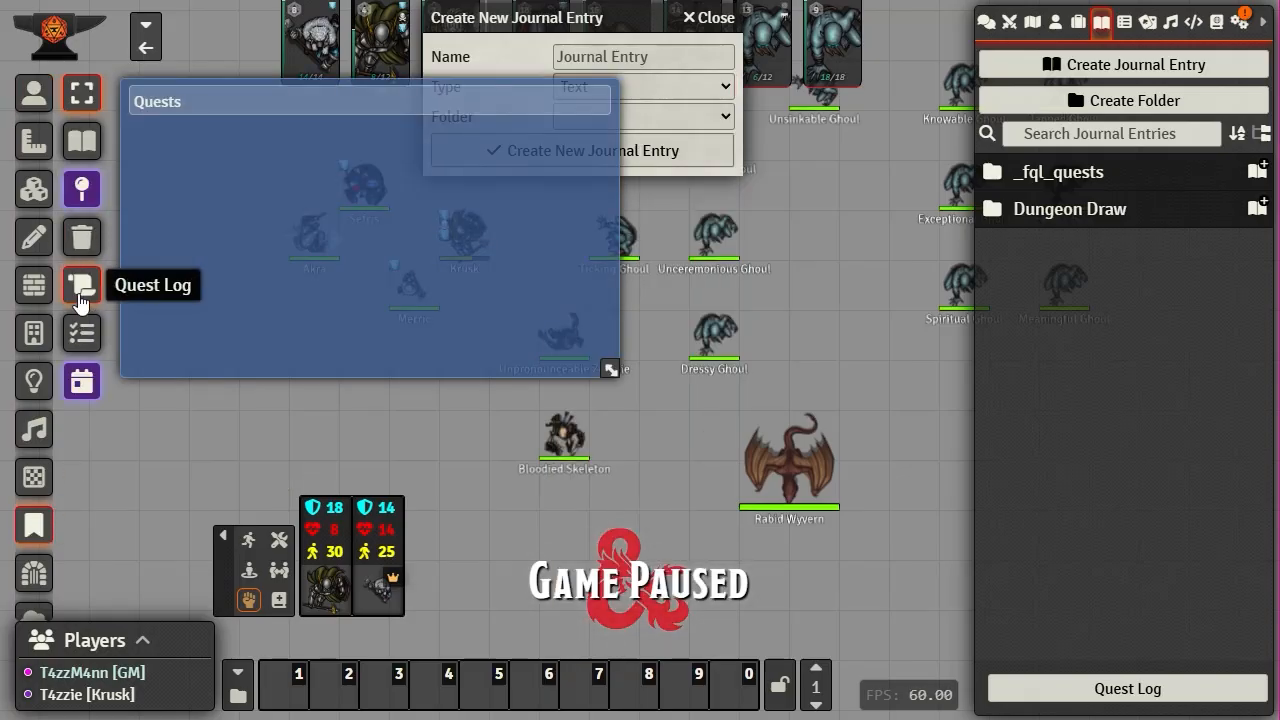
pyautogui.click(80, 388)
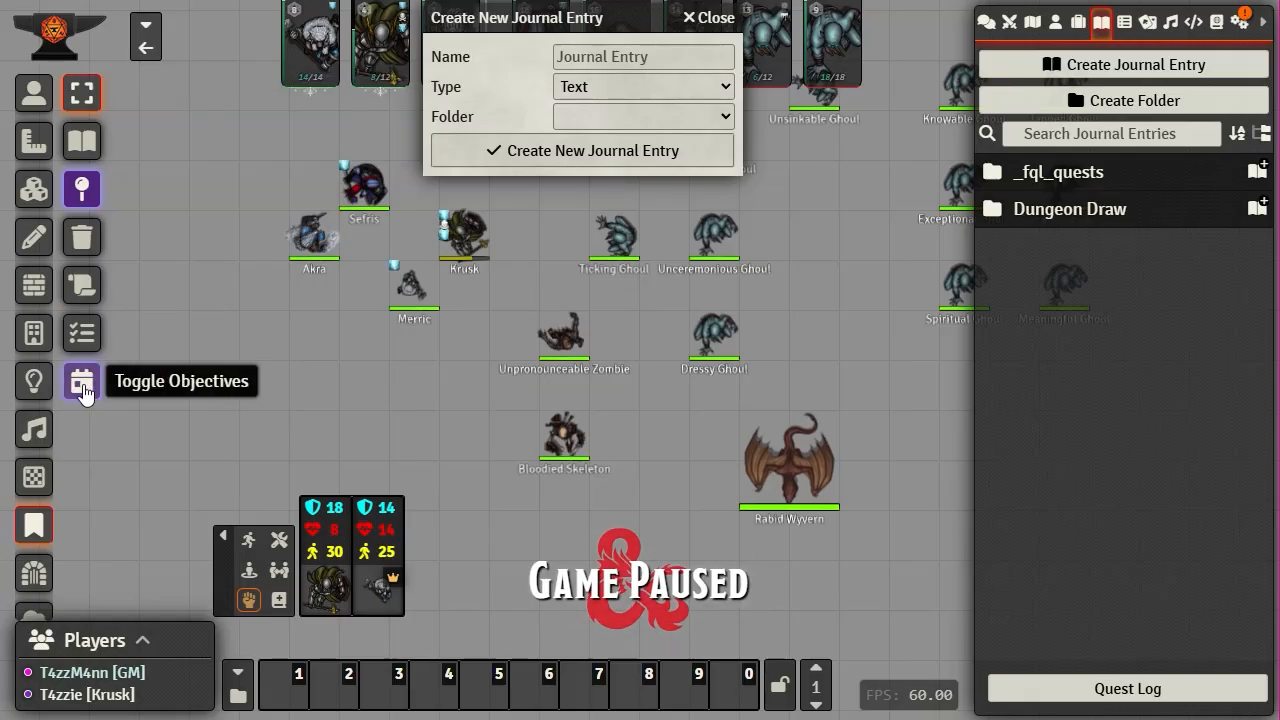
pyautogui.click(86, 390)
pyautogui.click(86, 390)
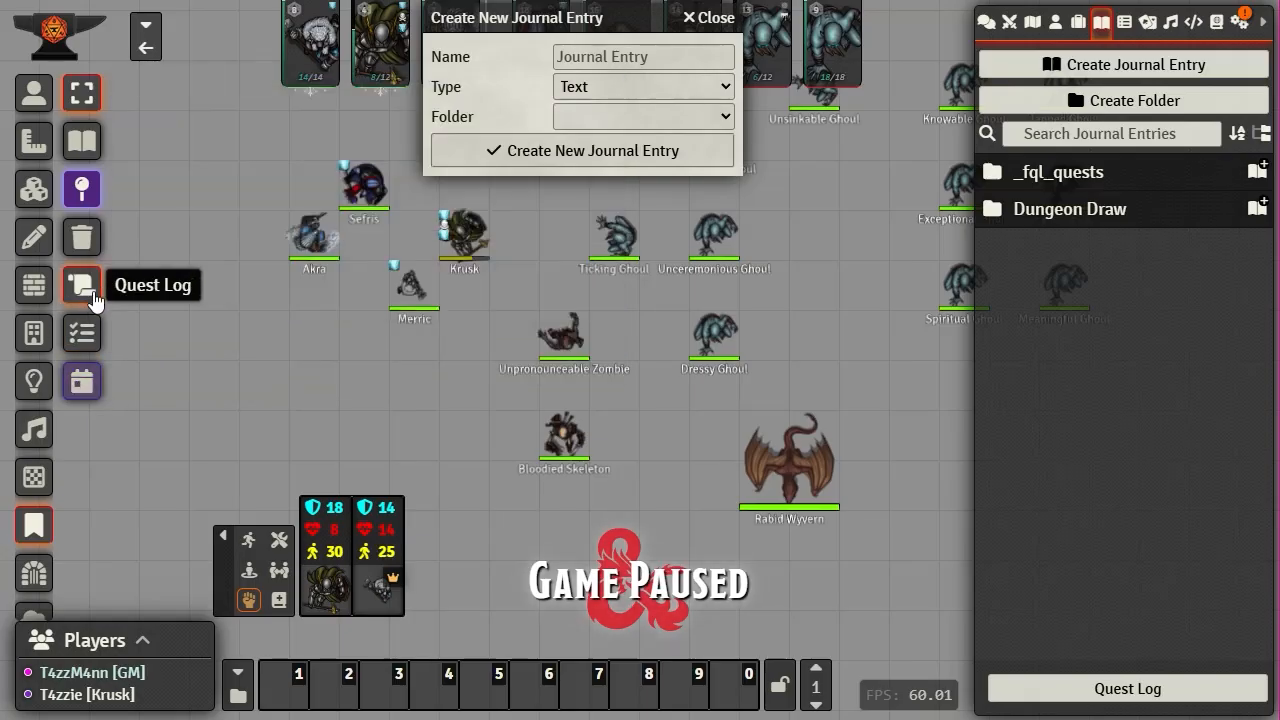
pyautogui.click(84, 288)
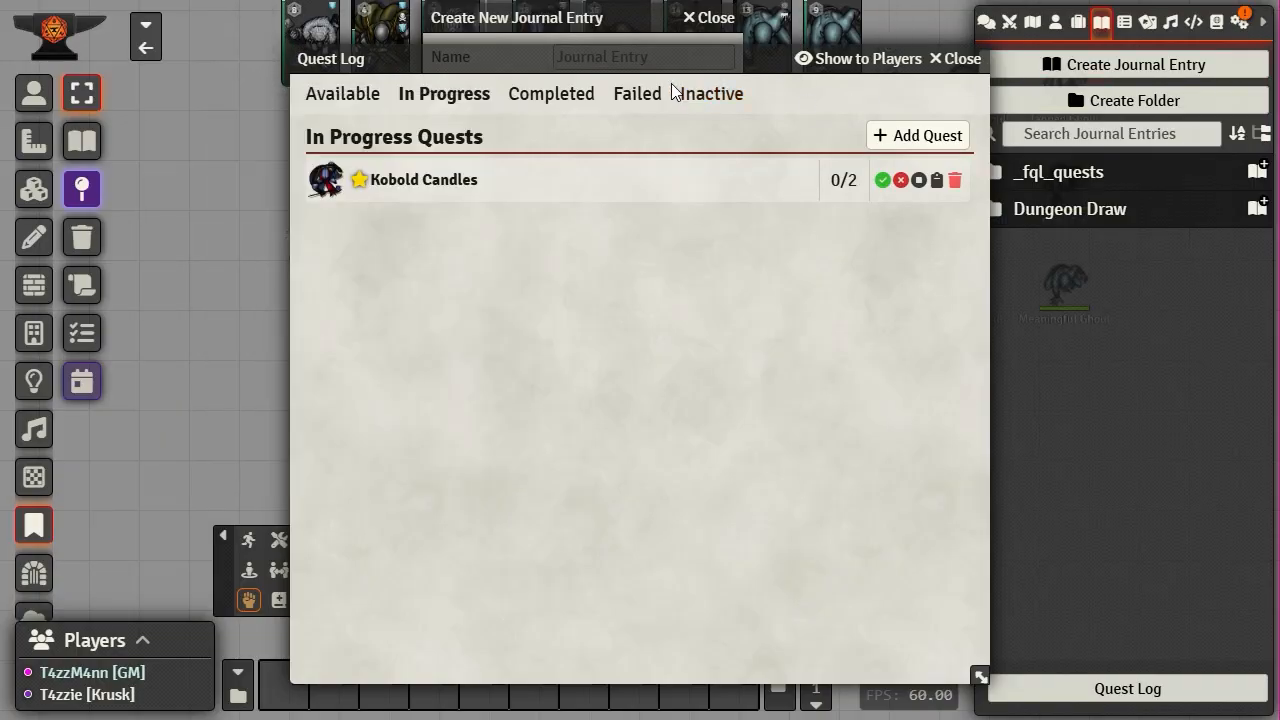
pyautogui.click(962, 60)
pyautogui.click(82, 336)
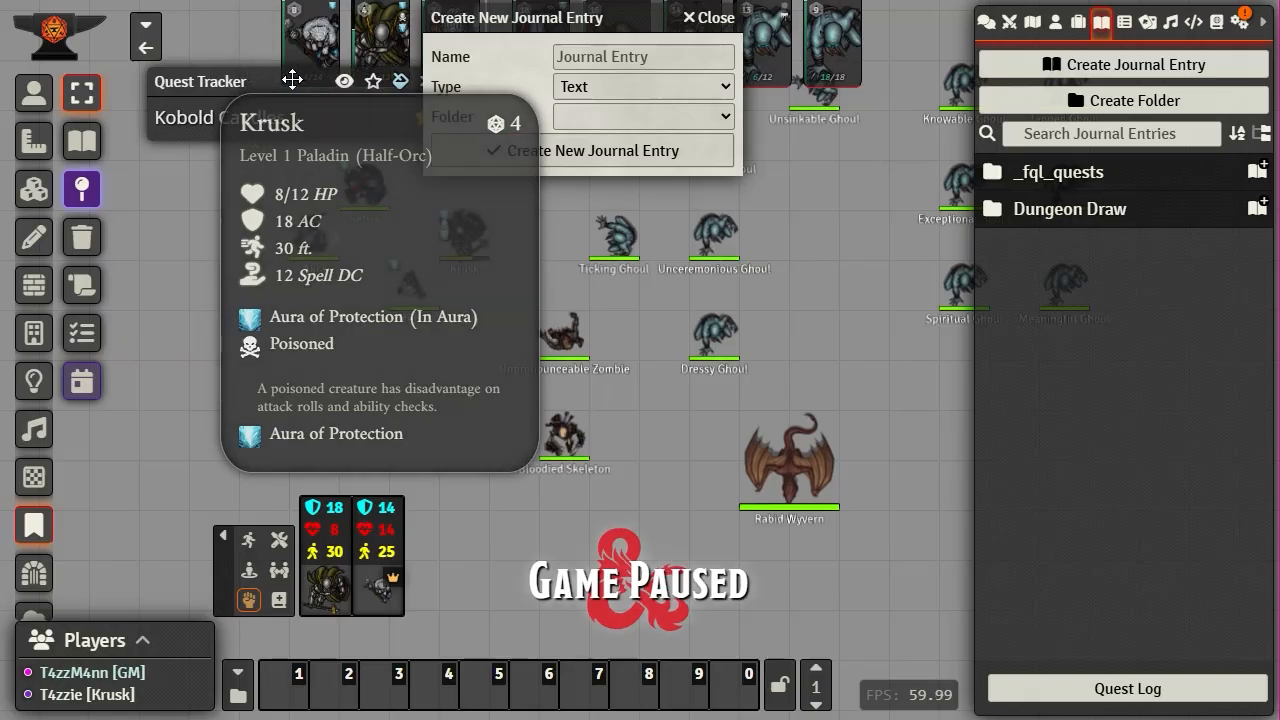
pyautogui.moveTo(296, 82); pyautogui.dragTo(216, 95)
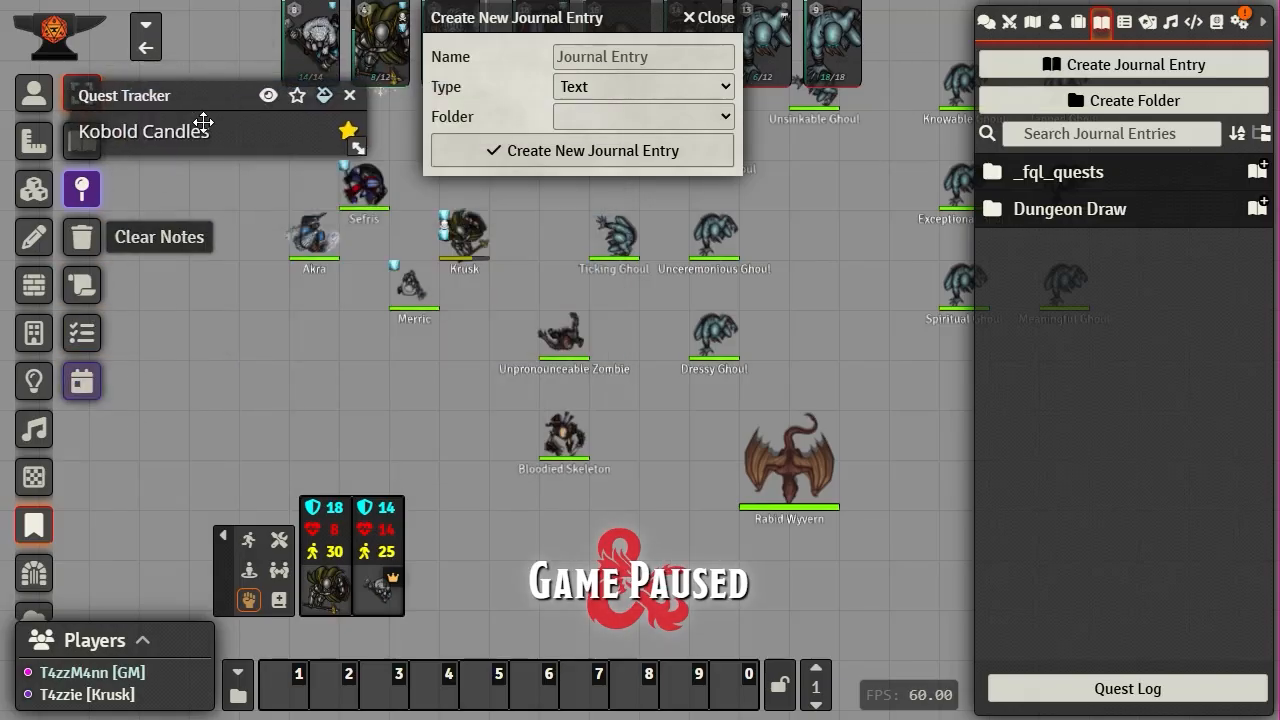
pyautogui.moveTo(164, 95); pyautogui.dragTo(270, 238)
pyautogui.click(451, 238)
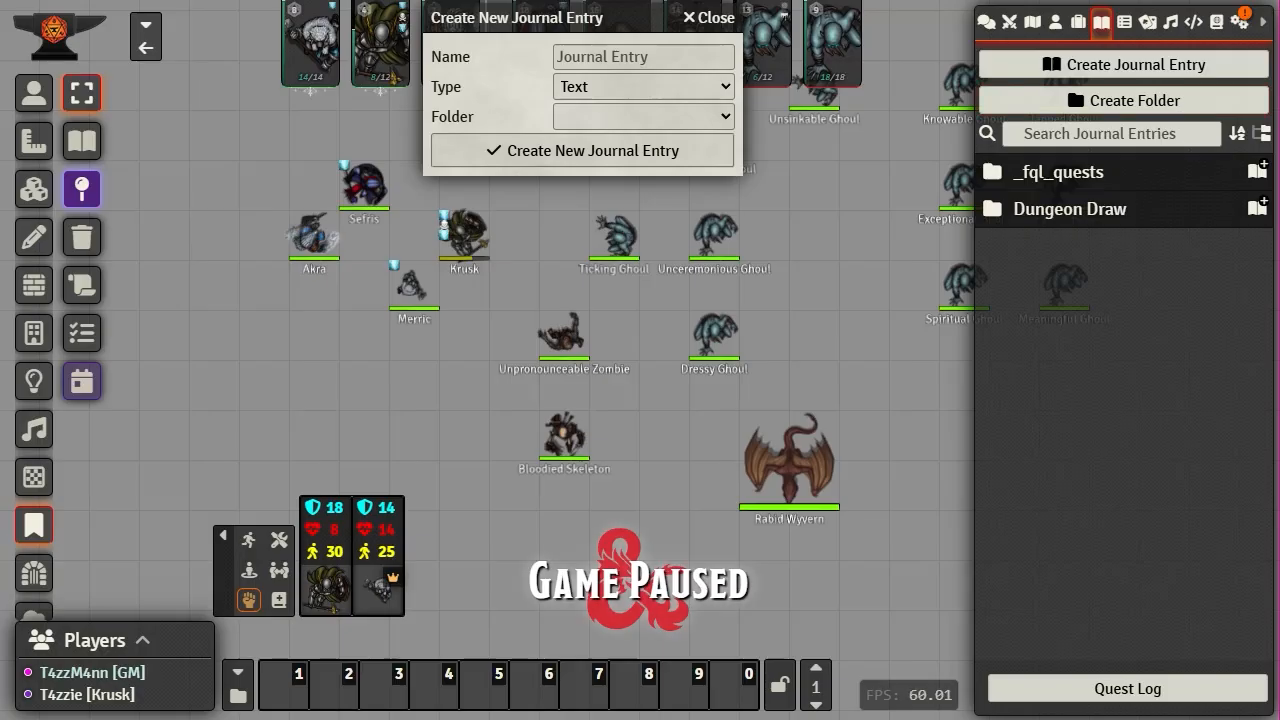
# - Set the new entry's type to Quest and name it 'Monk's Quest'
pyautogui.click(722, 86)
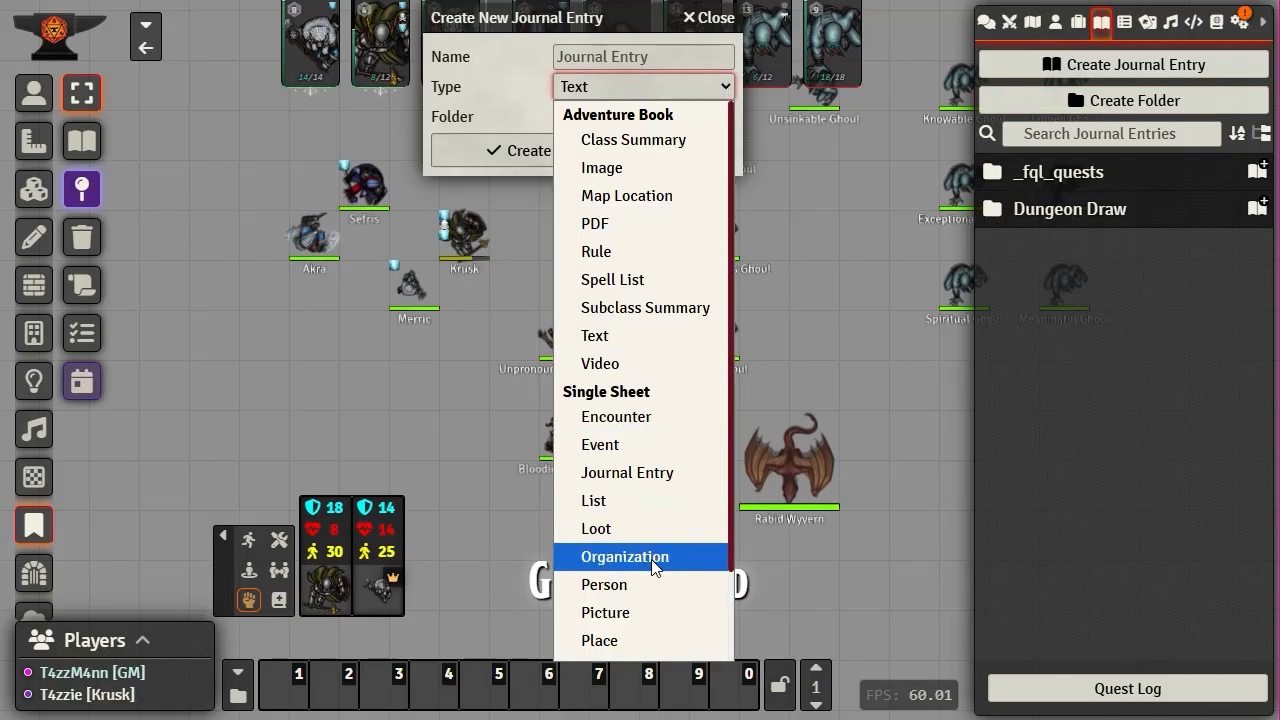
pyautogui.scroll(-2, 645, 590)
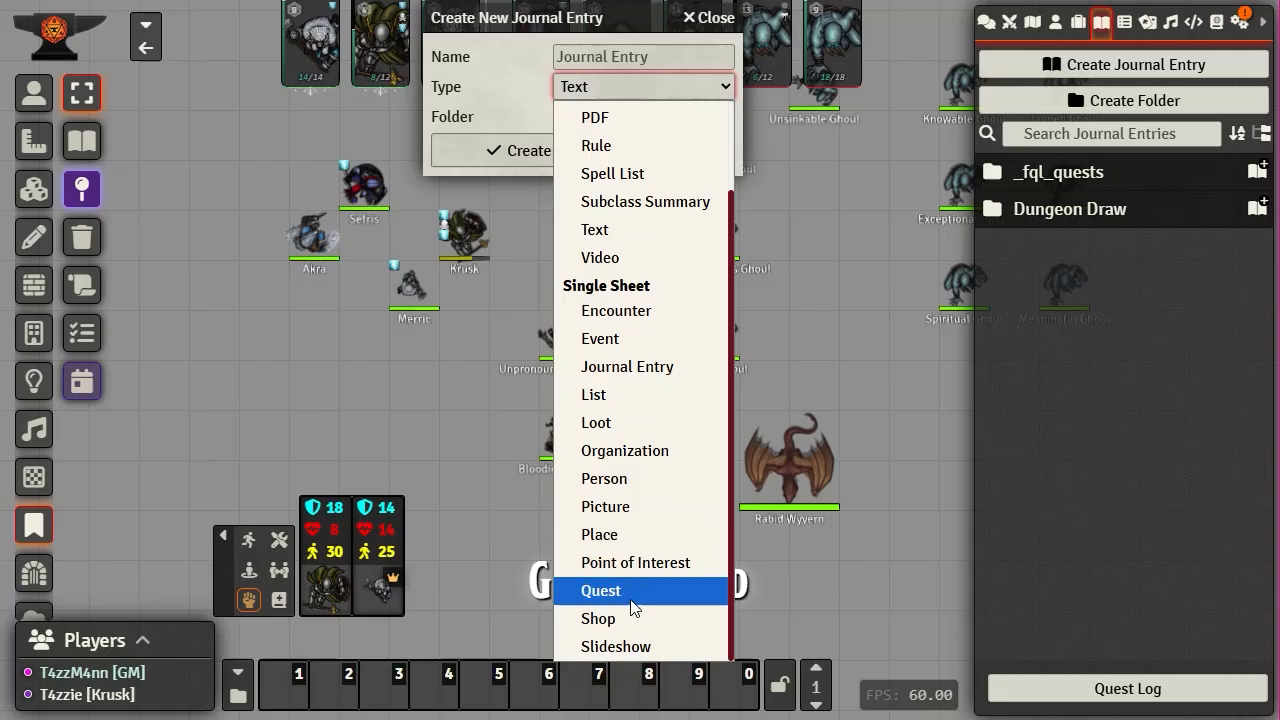
pyautogui.click(630, 592)
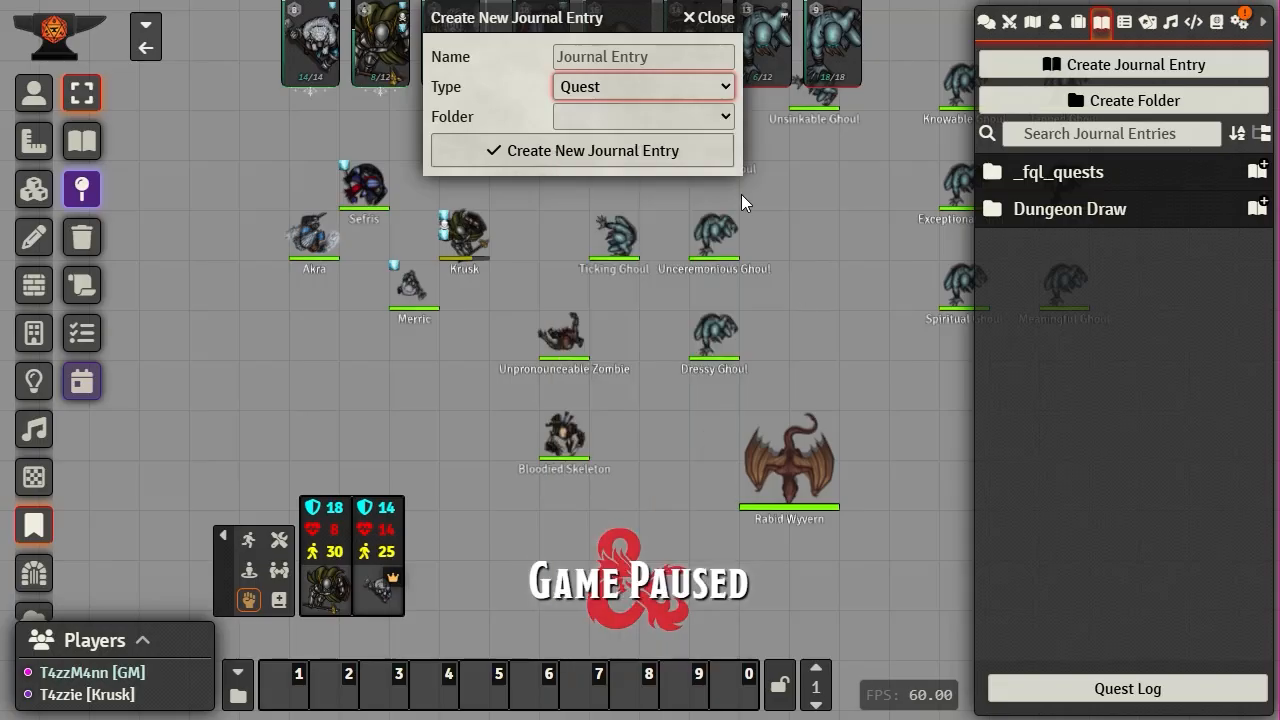
pyautogui.click(604, 66)
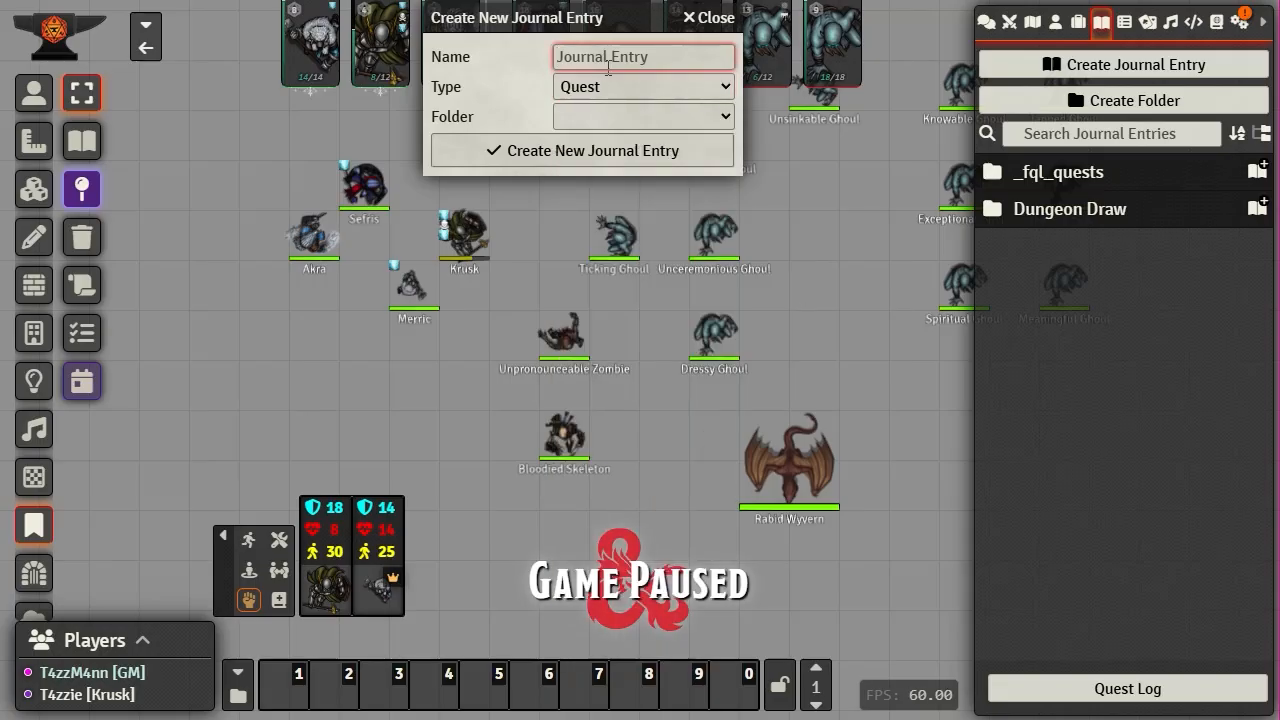
pyautogui.write('Monk')
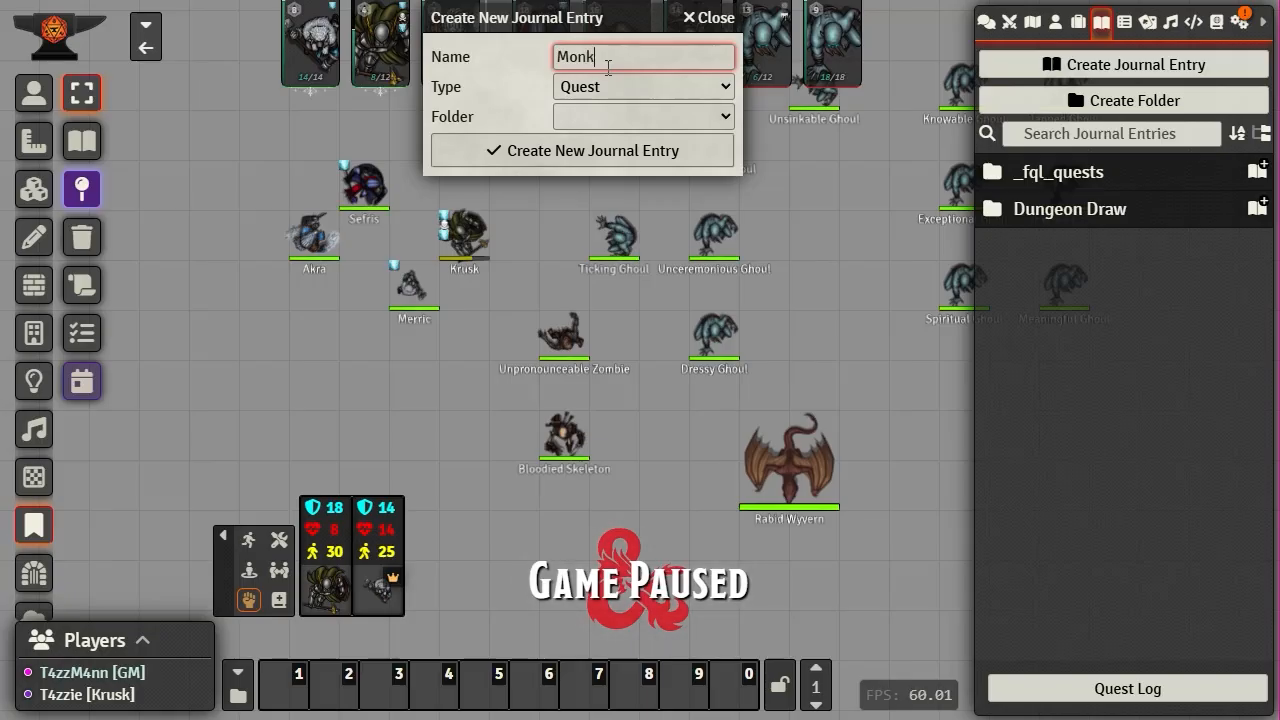
pyautogui.write("'s")
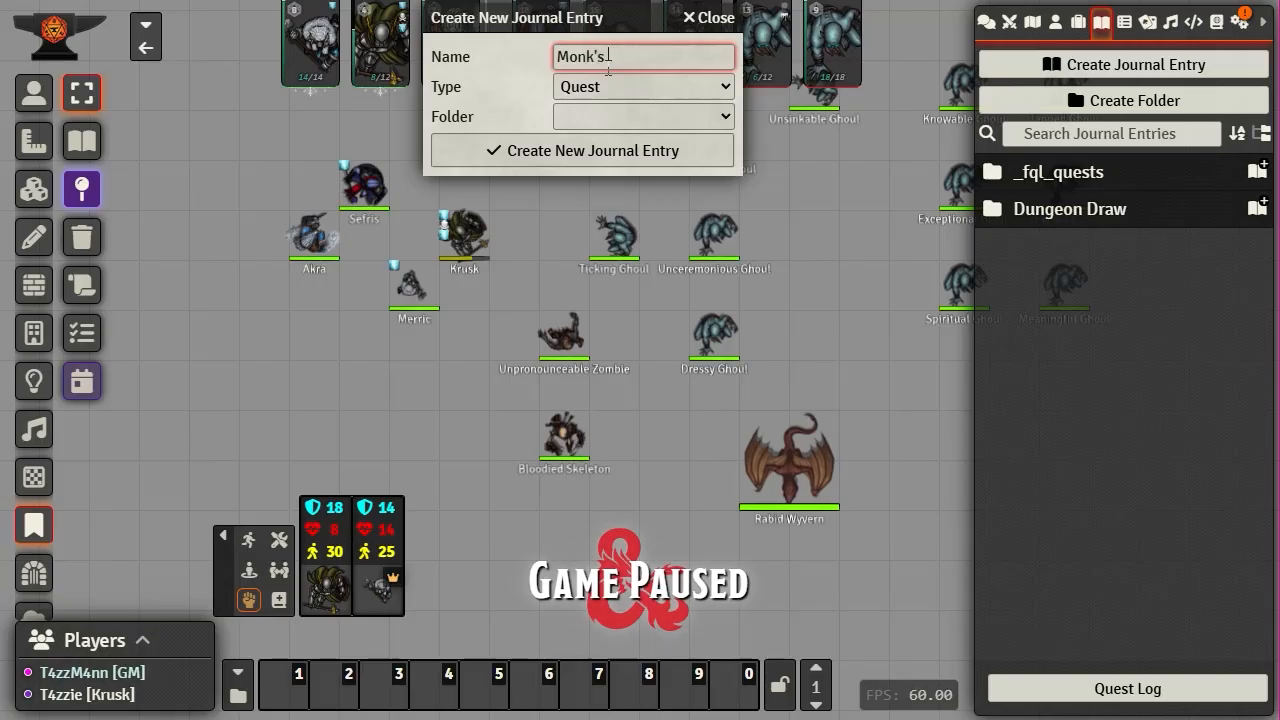
pyautogui.write(' Quest')
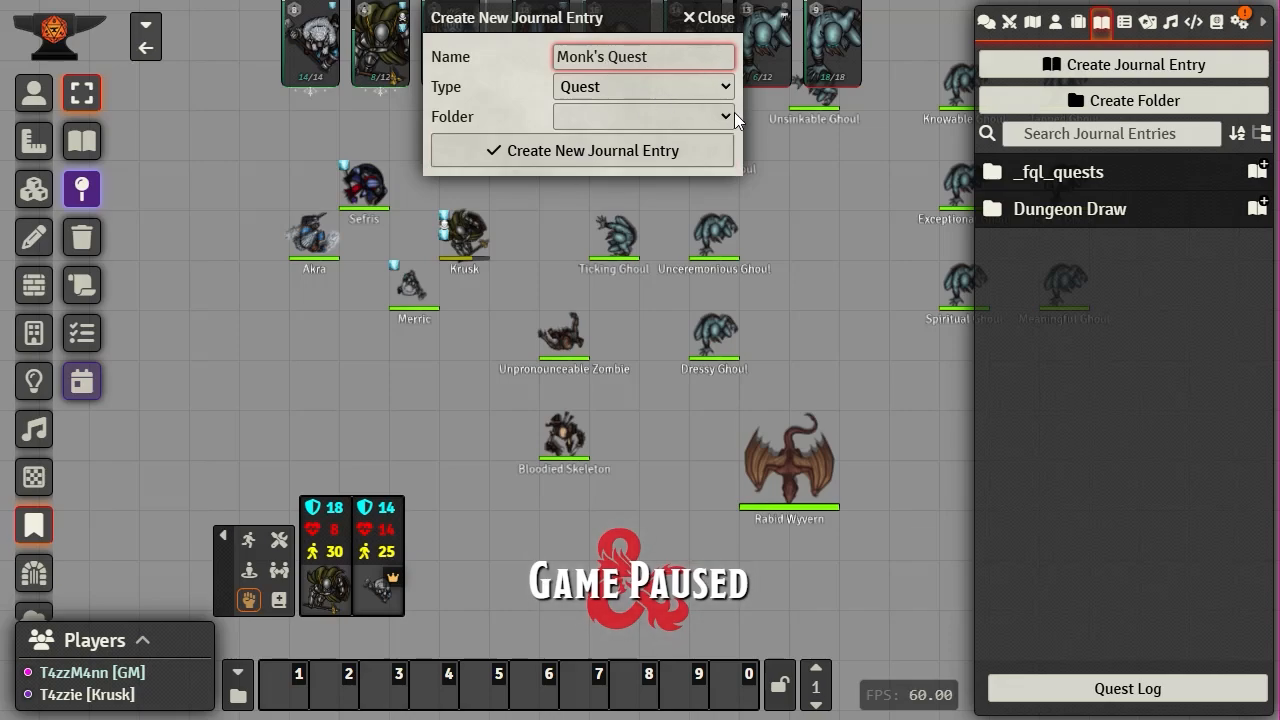
# - Name a new folder 'Monk's' with a purple folder colour and bright yellow text colour
pyautogui.click(1100, 100)
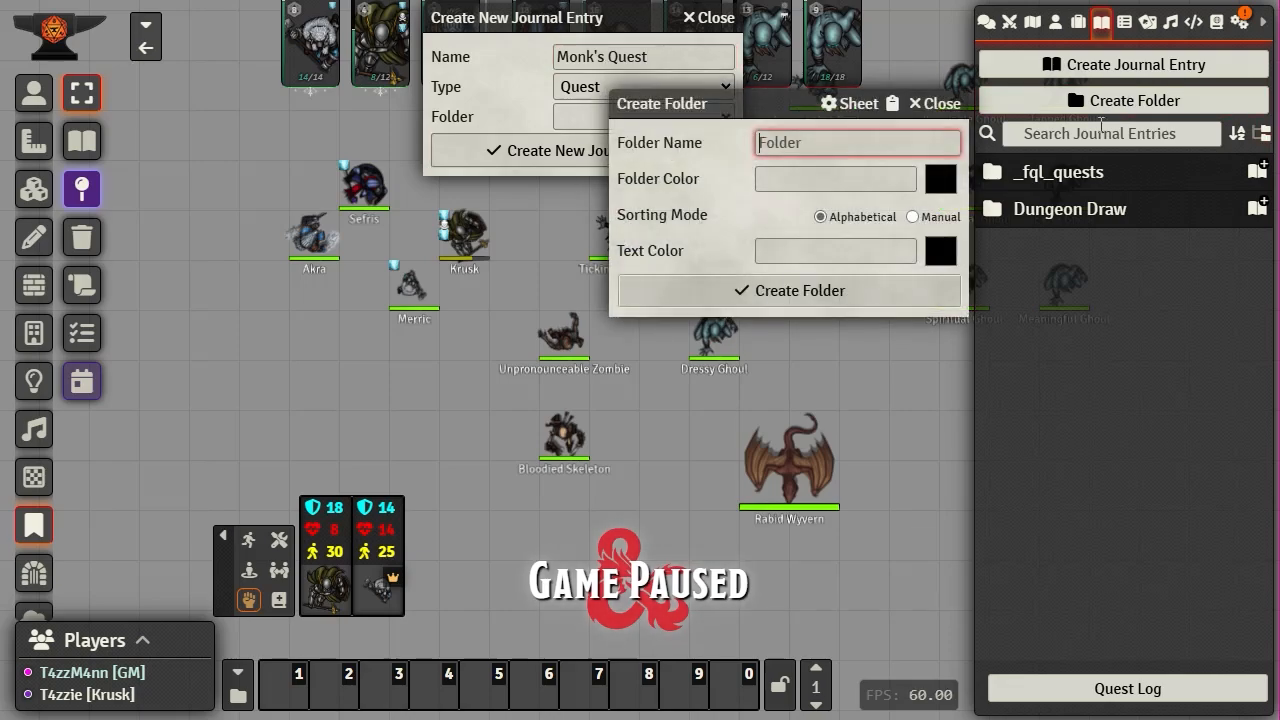
pyautogui.write("Monk's")
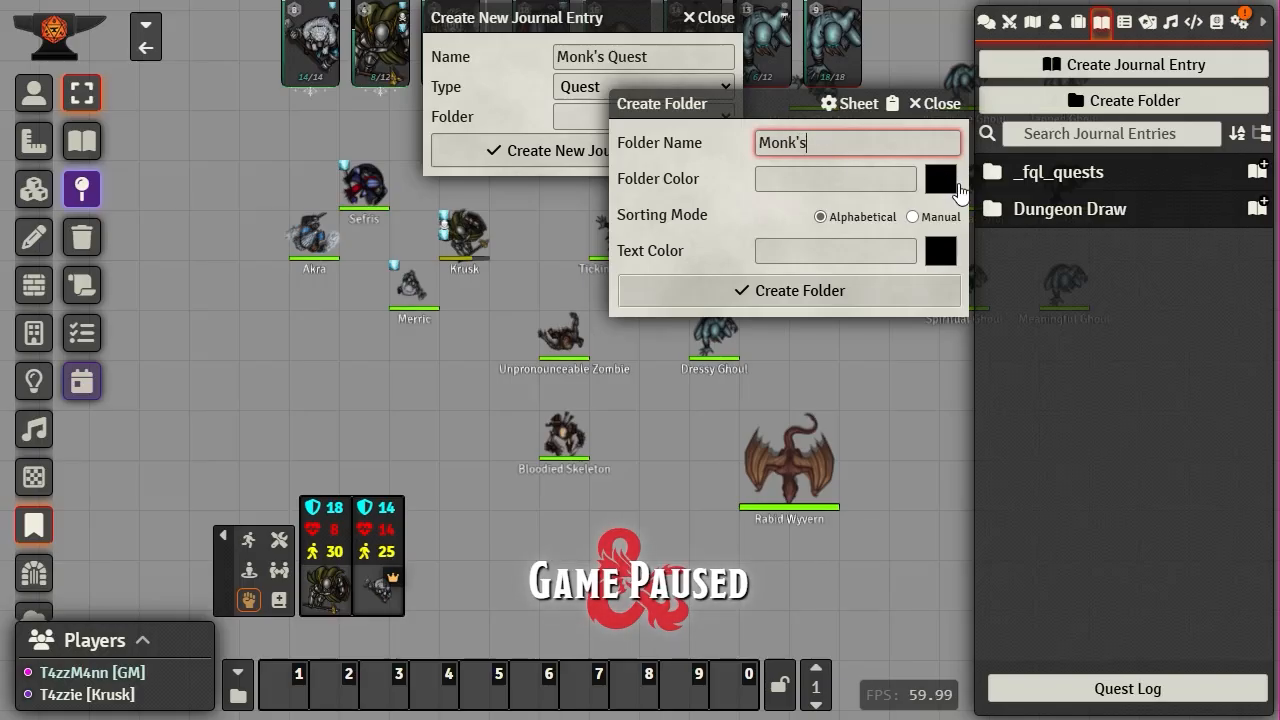
pyautogui.click(940, 182)
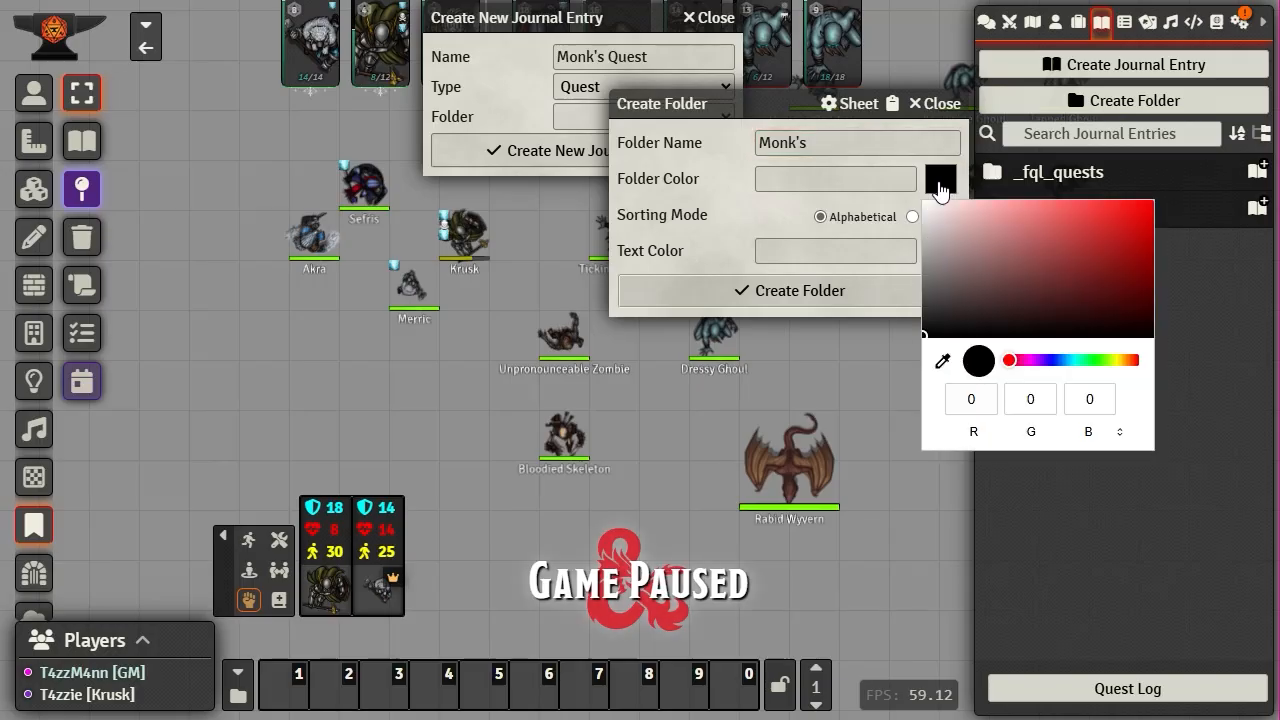
pyautogui.click(1039, 361)
pyautogui.moveTo(1151, 209); pyautogui.dragTo(1176, 182)
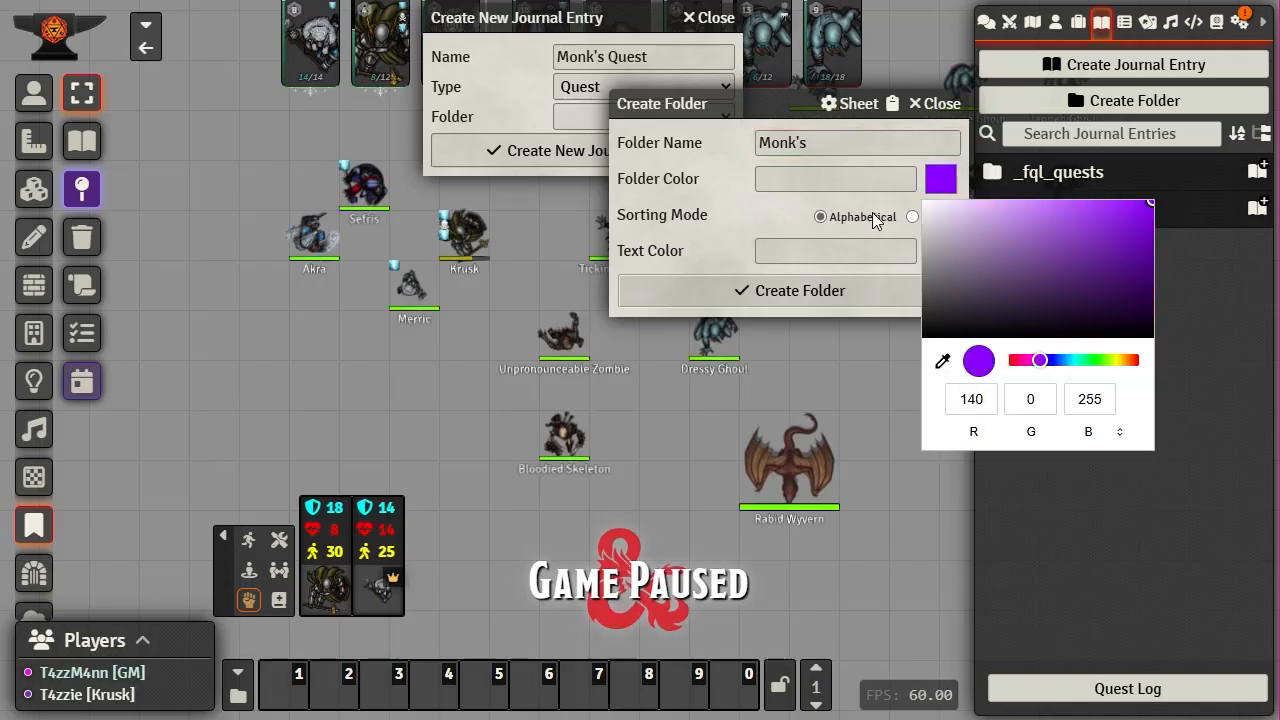
pyautogui.click(757, 225)
pyautogui.click(941, 256)
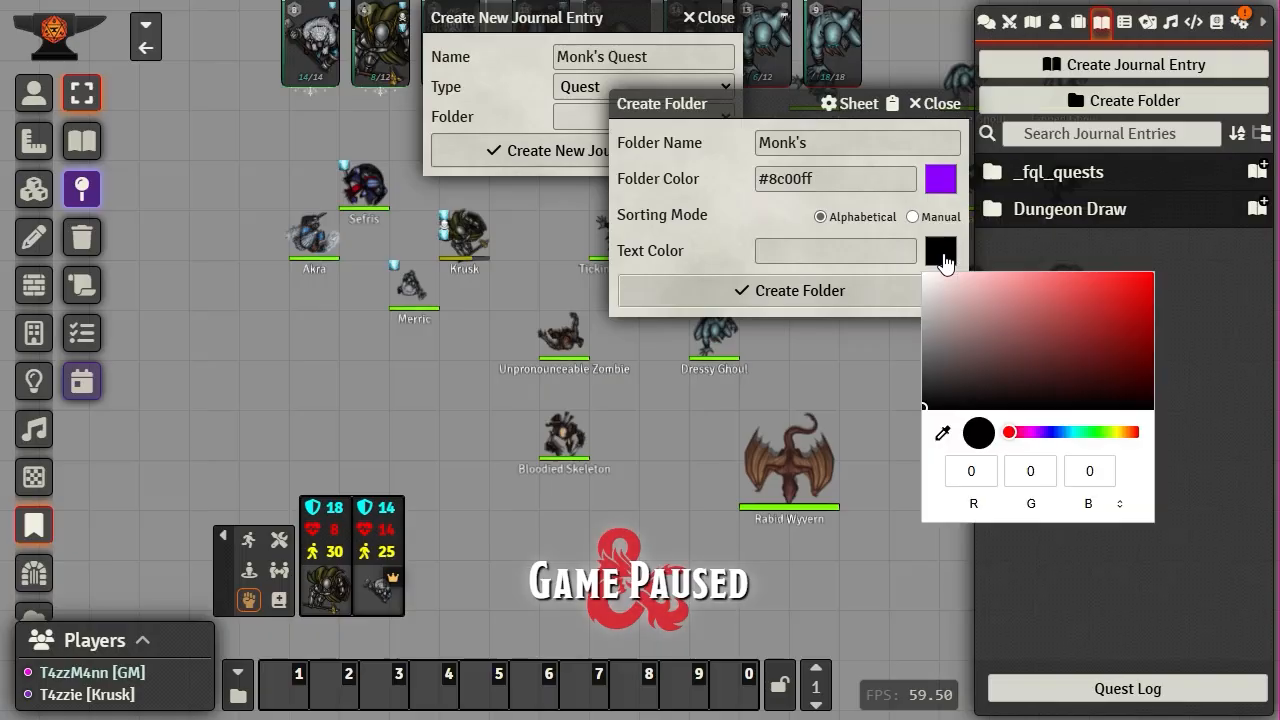
pyautogui.moveTo(1083, 432); pyautogui.dragTo(1117, 432)
pyautogui.moveTo(1117, 306); pyautogui.dragTo(1152, 273)
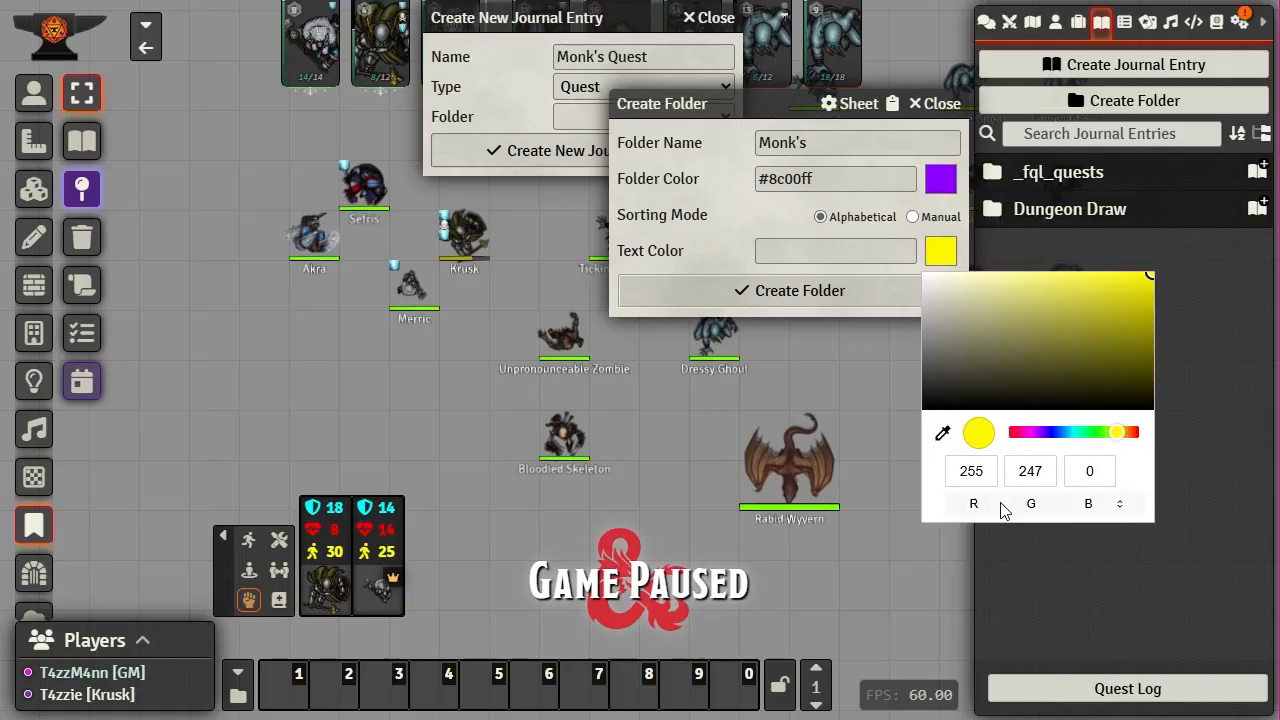
pyautogui.doubleClick(1030, 471)
pyautogui.write('255')
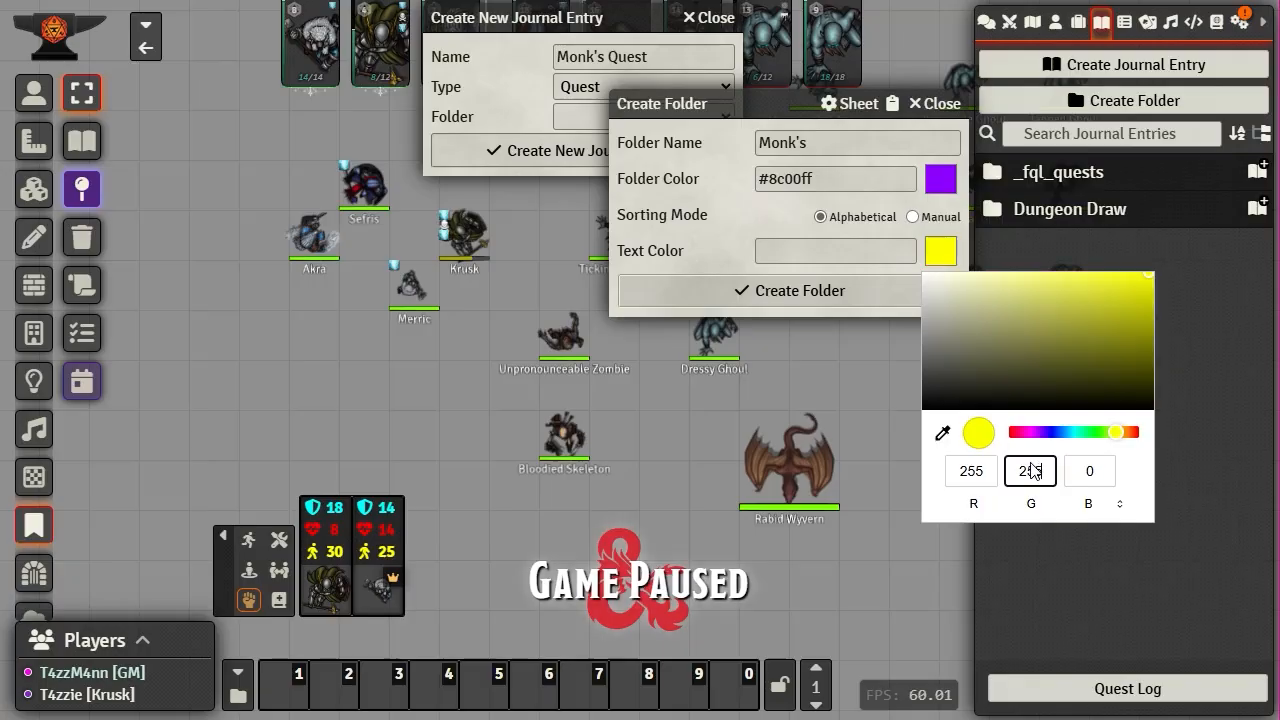
# - Darken the folder colour to #5a00a3, create the Monk's folder, then create the Monk's Quest entry
pyautogui.click(941, 180)
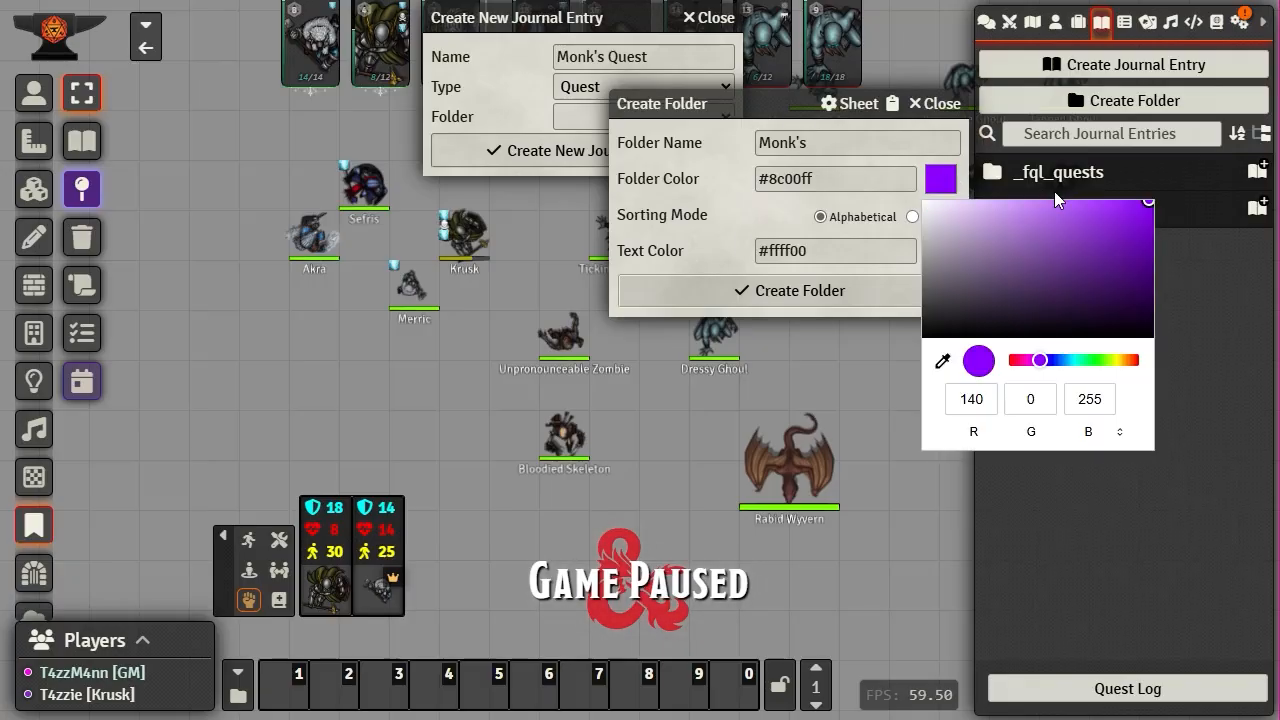
pyautogui.moveTo(1147, 207); pyautogui.dragTo(1163, 250)
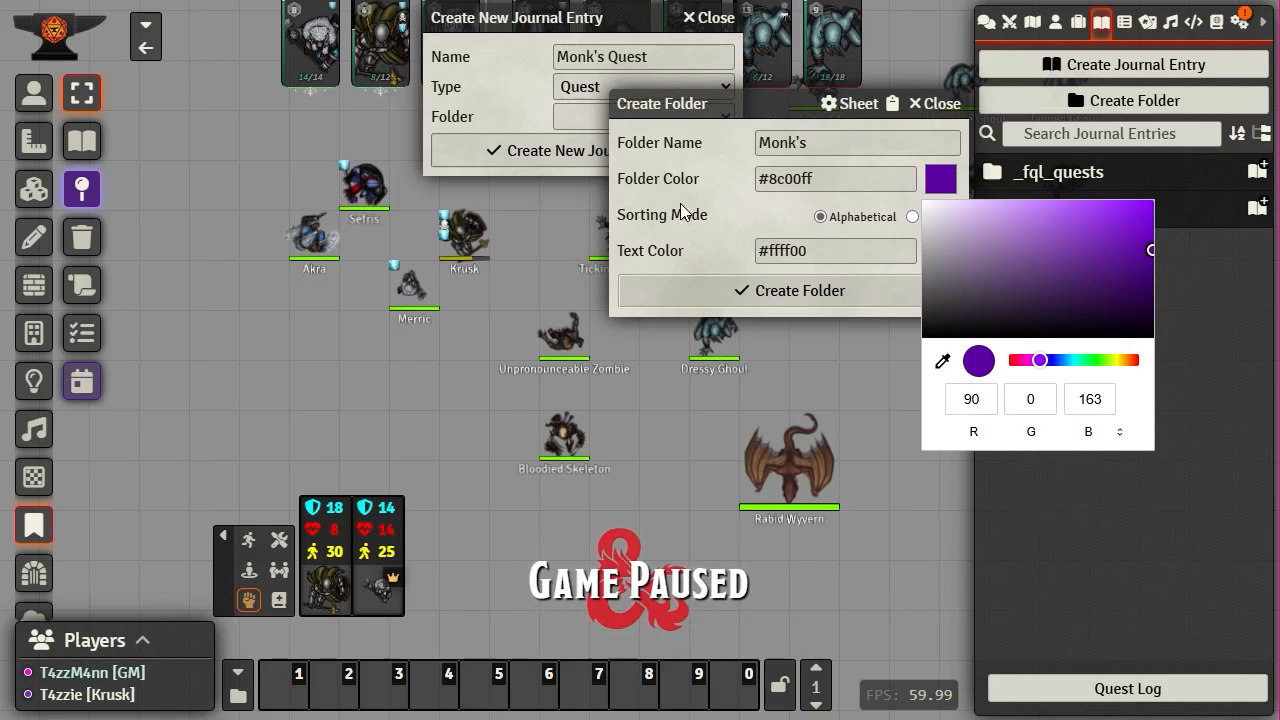
pyautogui.click(764, 207)
pyautogui.click(770, 294)
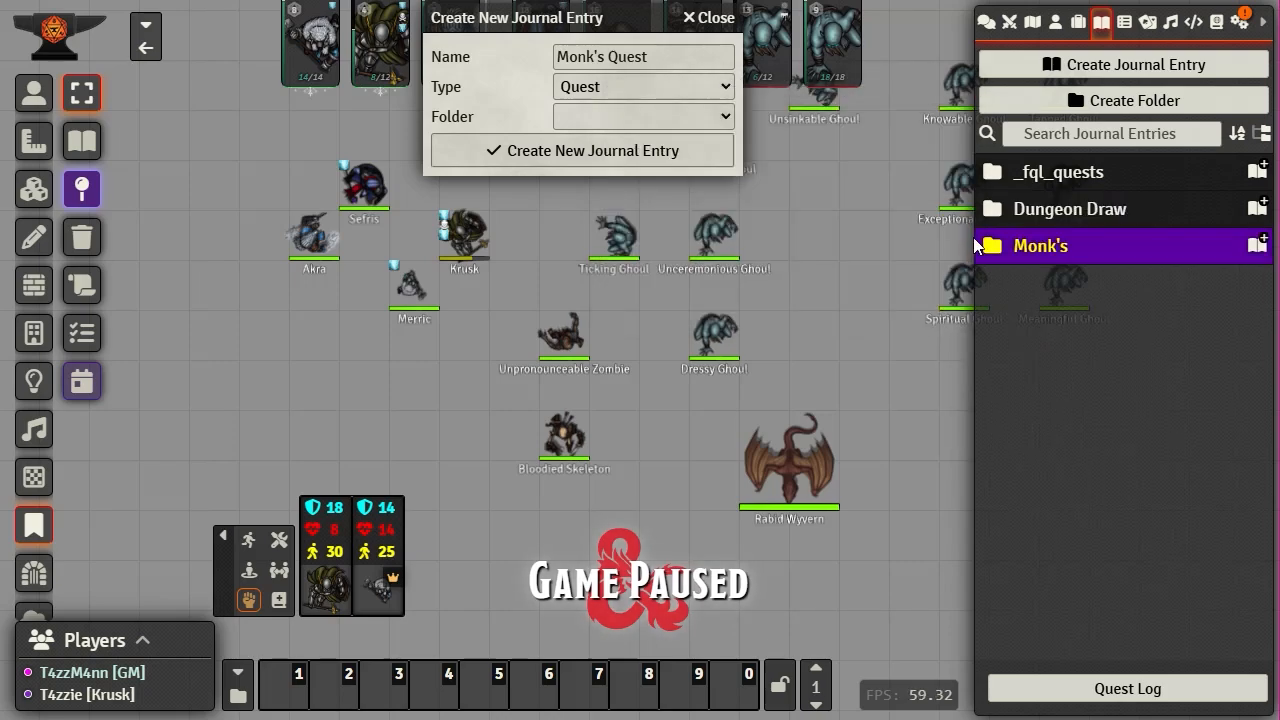
pyautogui.click(722, 122)
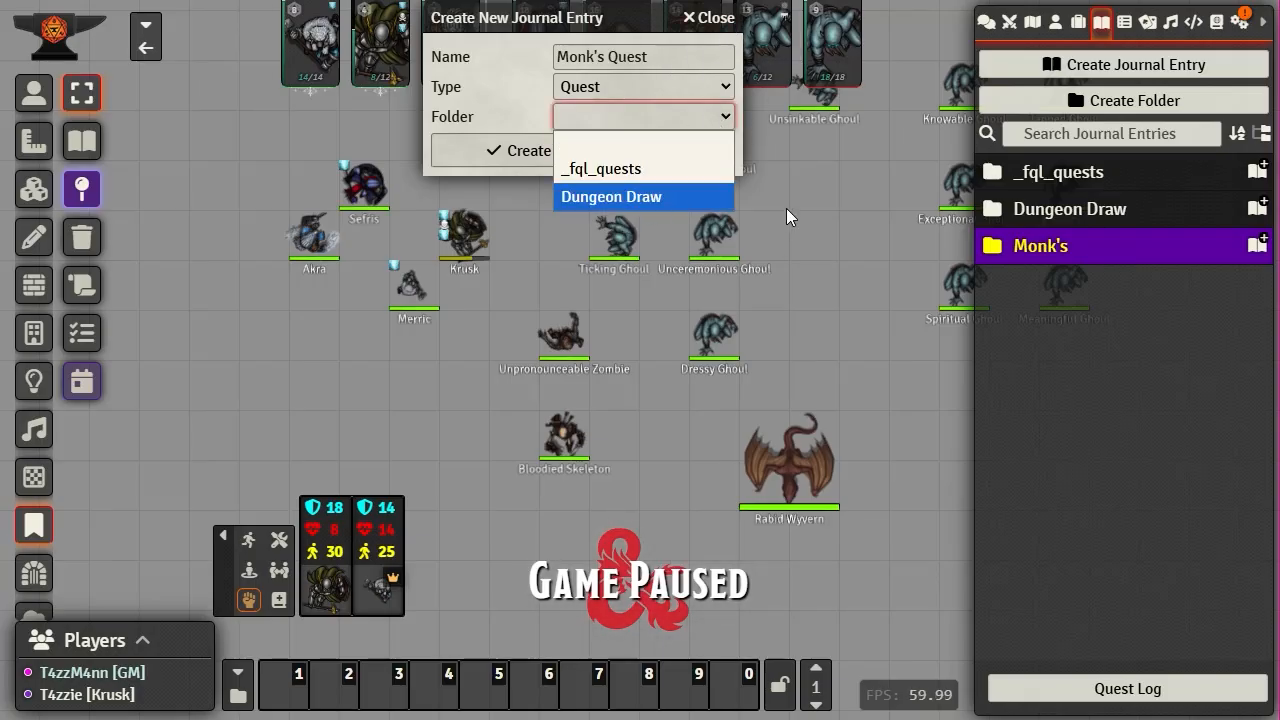
pyautogui.press('Down')
pyautogui.press('Down')
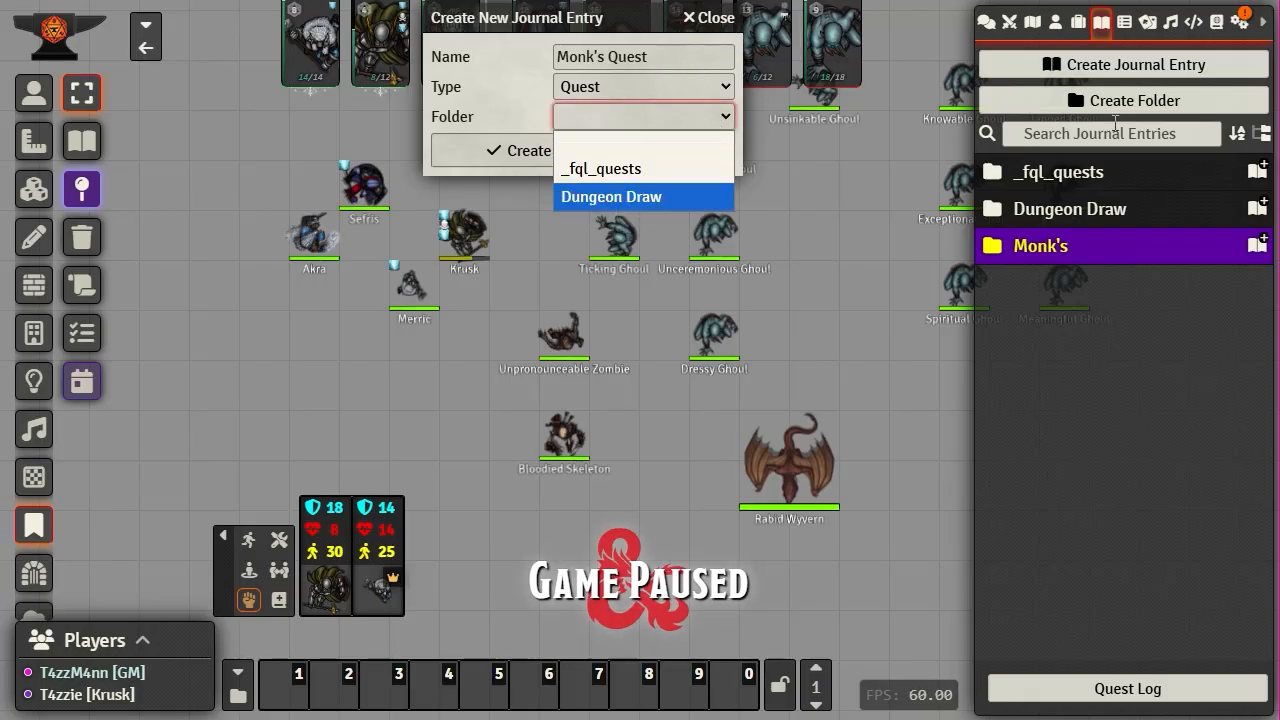
pyautogui.click(490, 152)
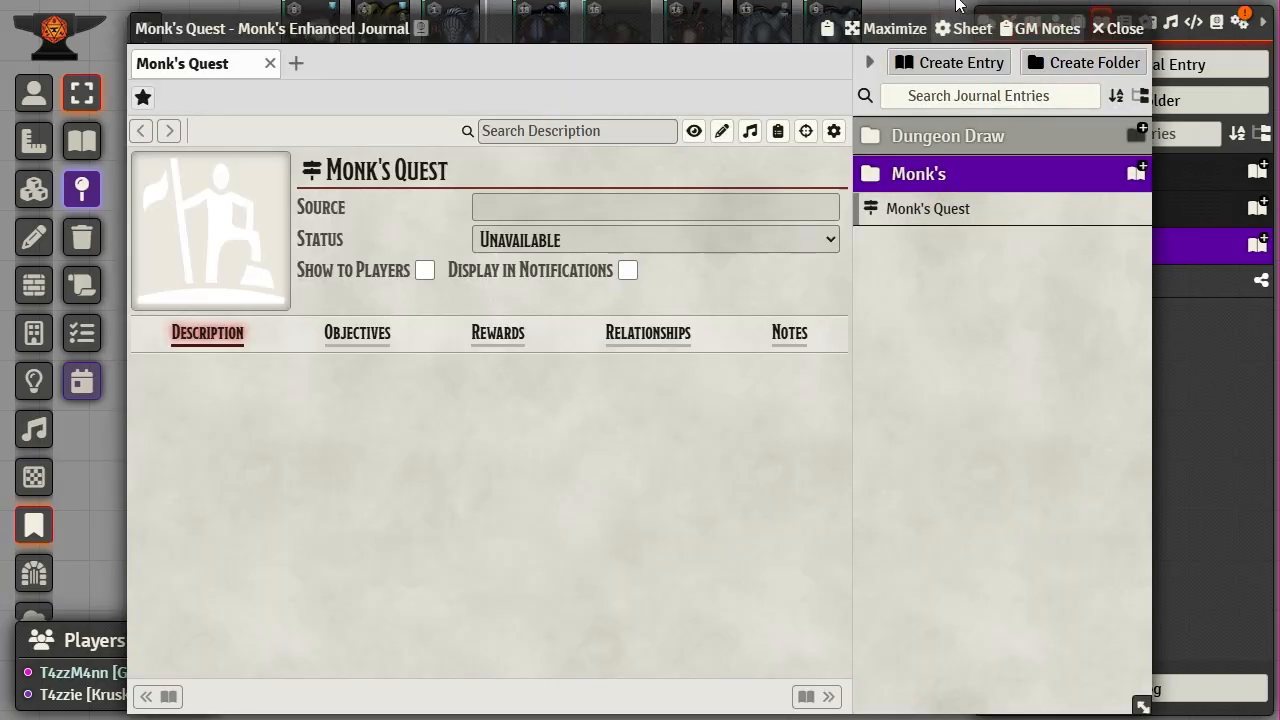
# - File Monk's Quest into the Monk's folder, keep it Unavailable and hidden, and view its Objectives
pyautogui.moveTo(664, 28); pyautogui.dragTo(537, 17)
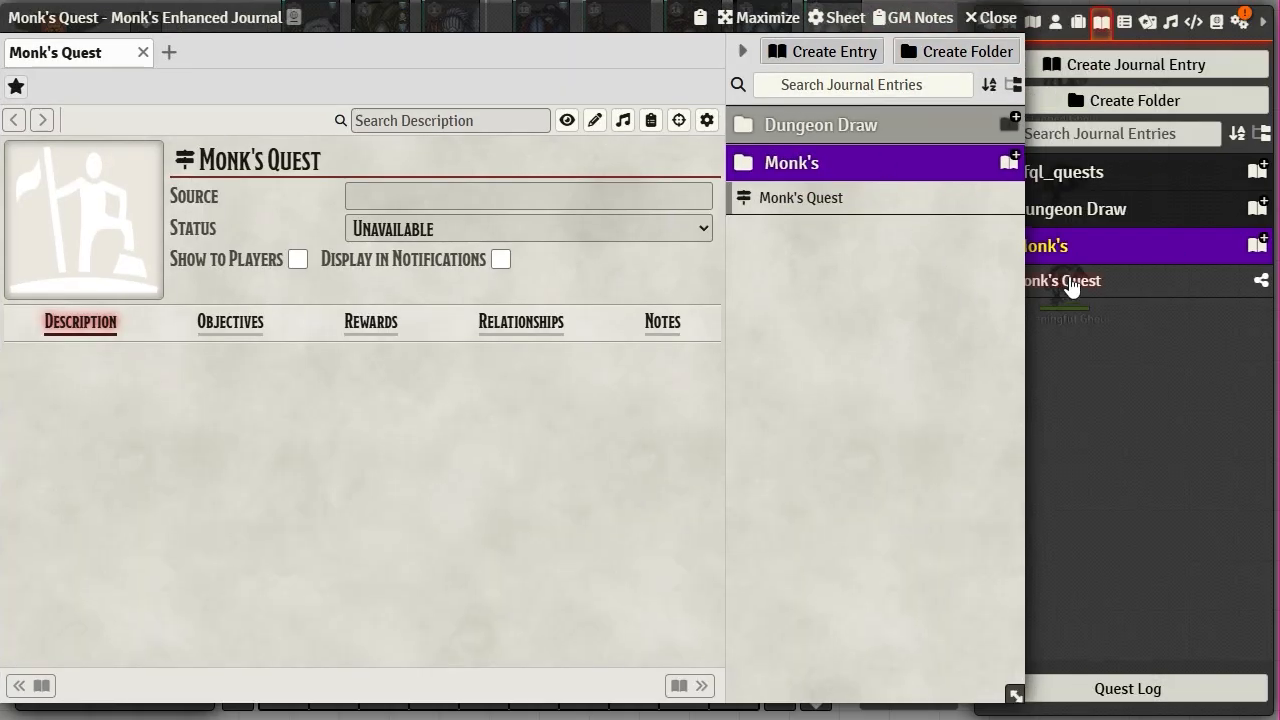
pyautogui.moveTo(1070, 286); pyautogui.dragTo(1061, 243)
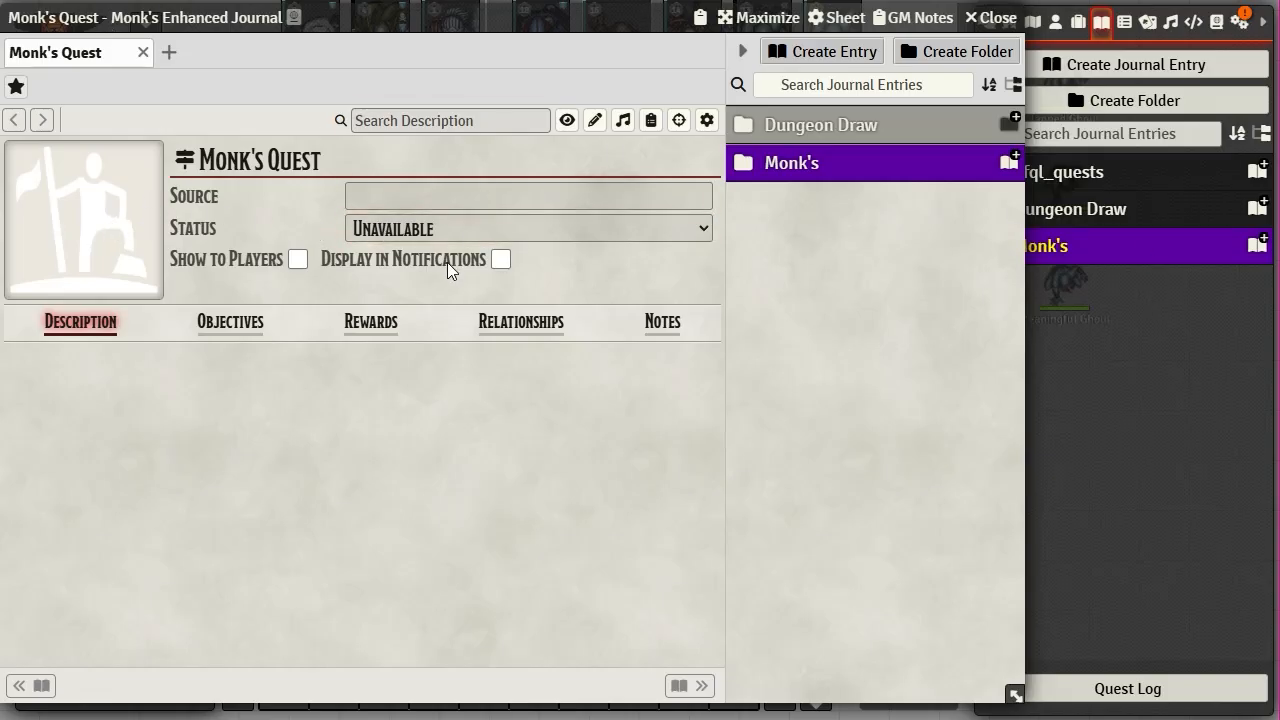
pyautogui.click(701, 228)
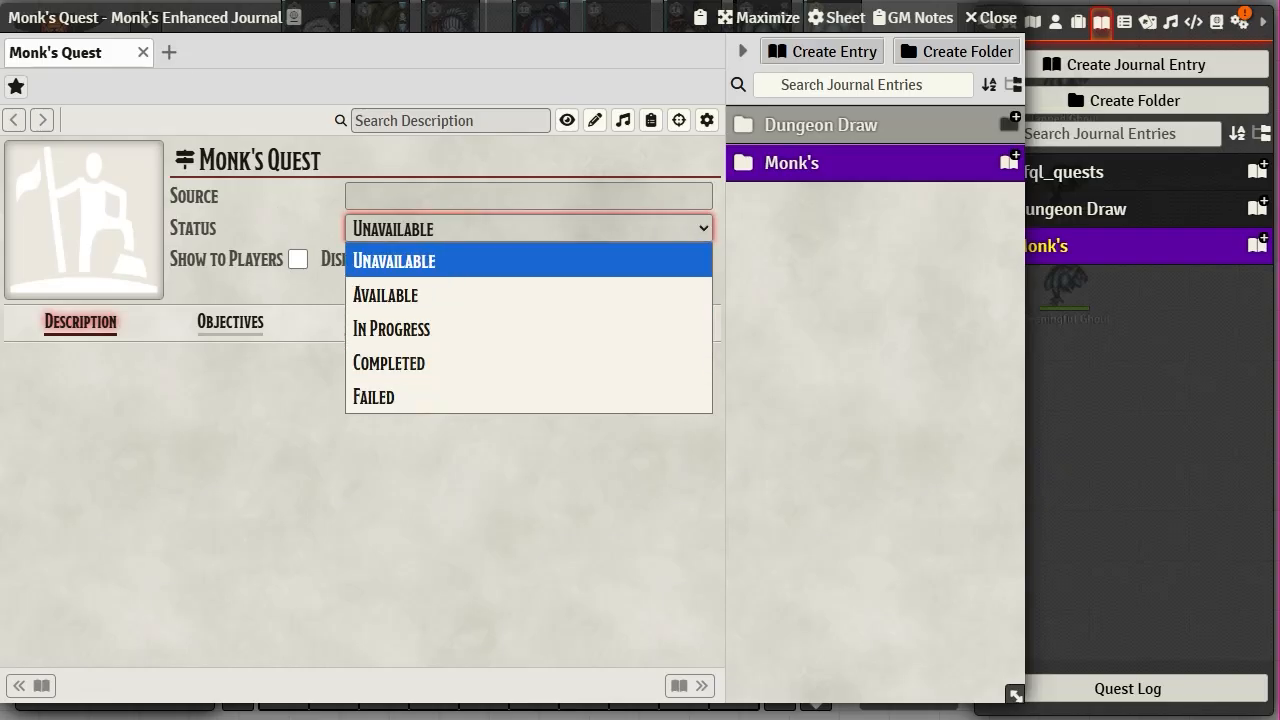
pyautogui.click(445, 555)
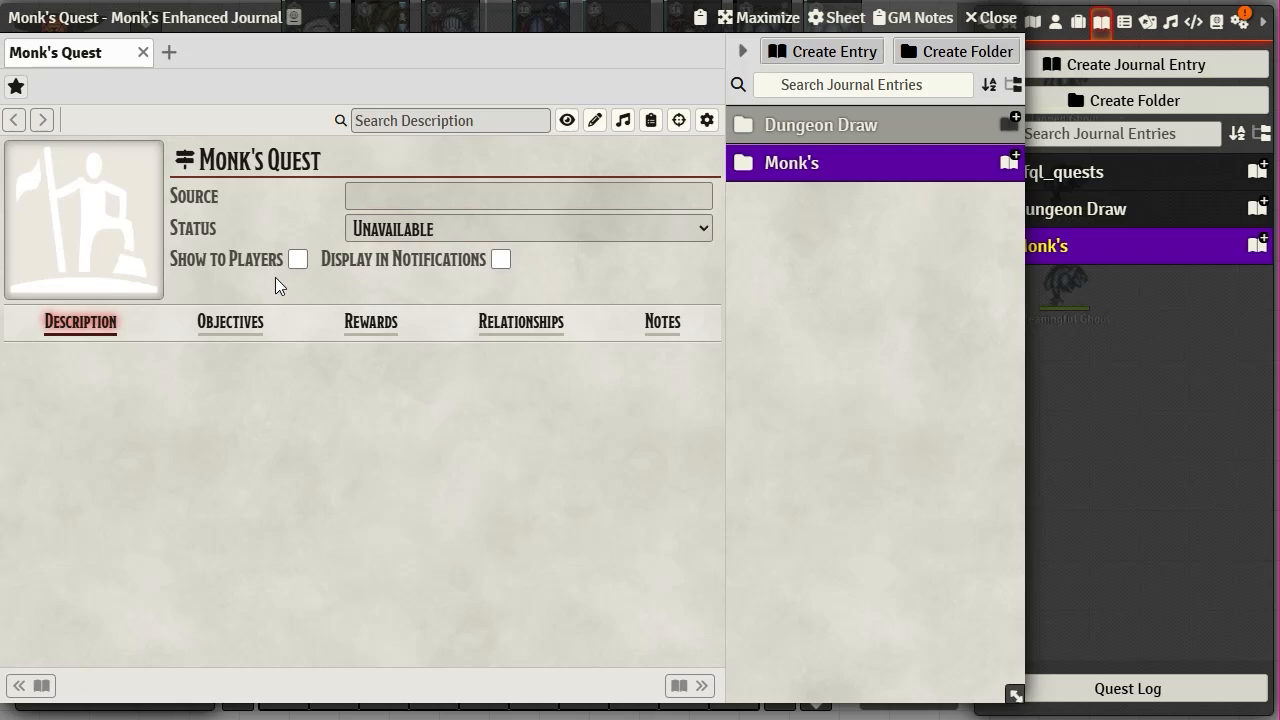
pyautogui.click(297, 260)
pyautogui.click(298, 258)
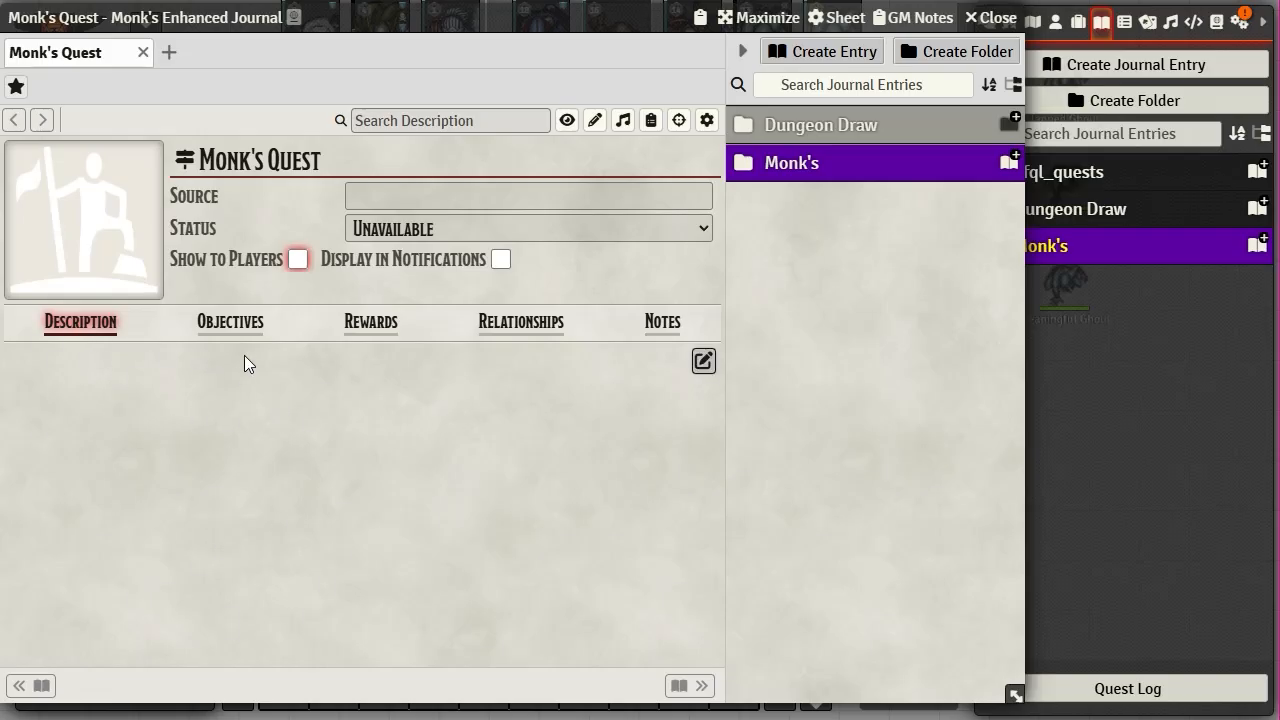
pyautogui.click(222, 321)
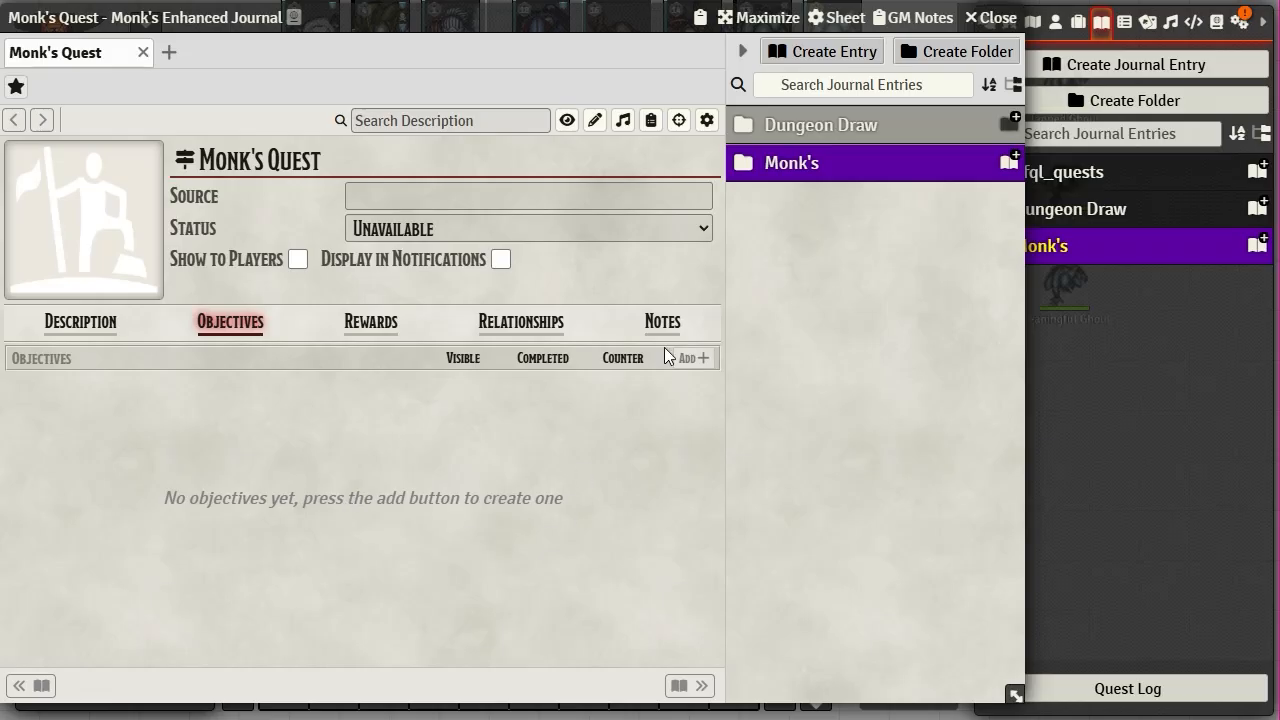
# - Open a new objective editor for Monk's Quest and close it without saving
pyautogui.click(700, 358)
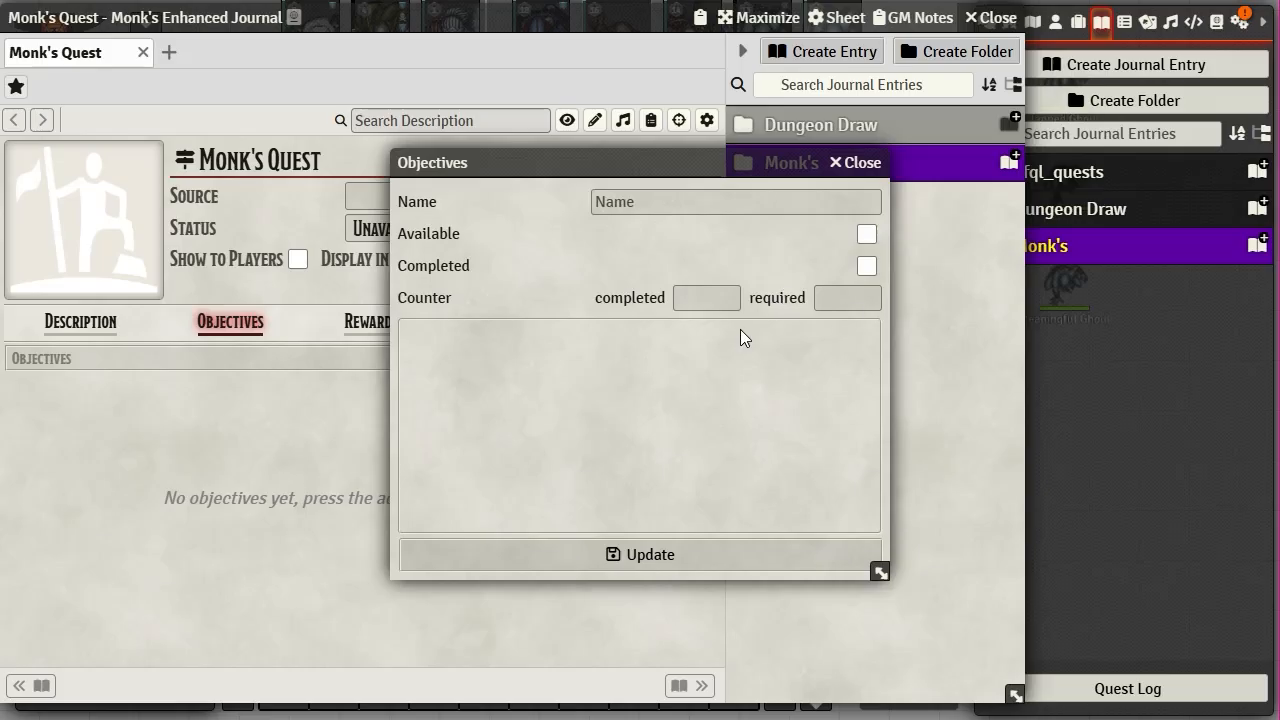
pyautogui.moveTo(652, 443)
pyautogui.click(870, 170)
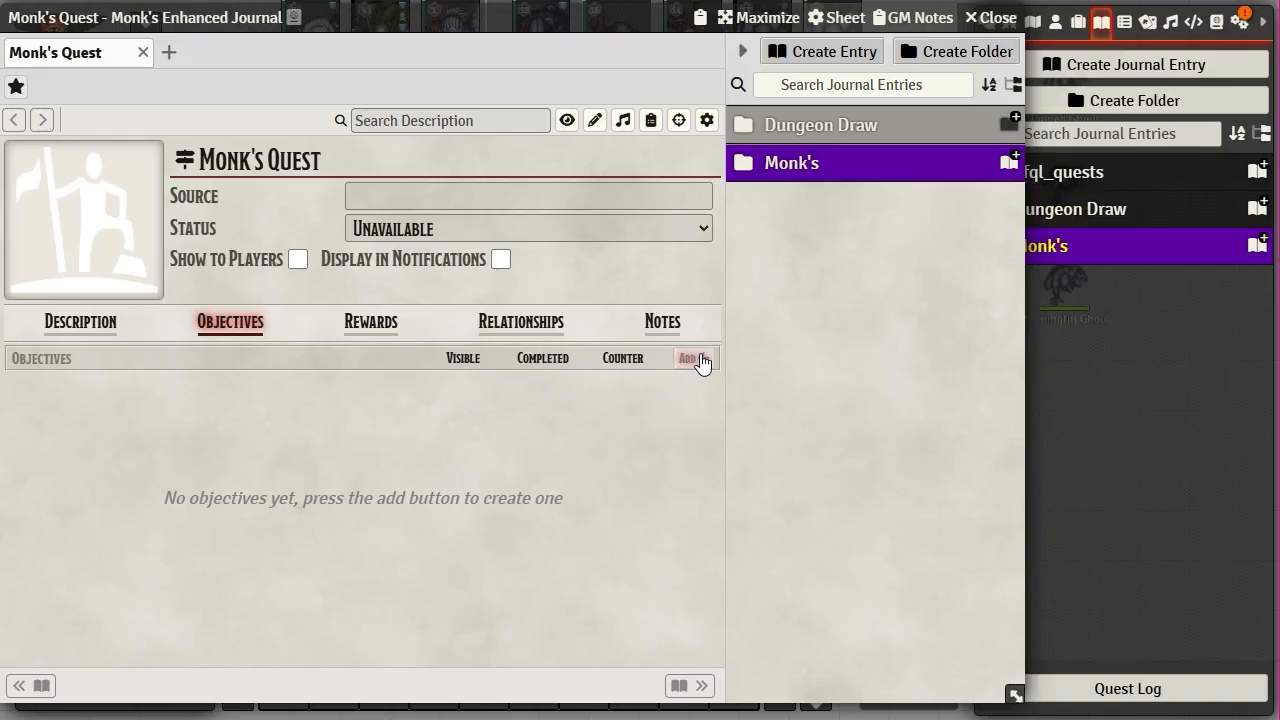
# - On the Rewards tab, add and remove a reward entry, then try dropping Potion of Healing onto the empty area
pyautogui.click(371, 323)
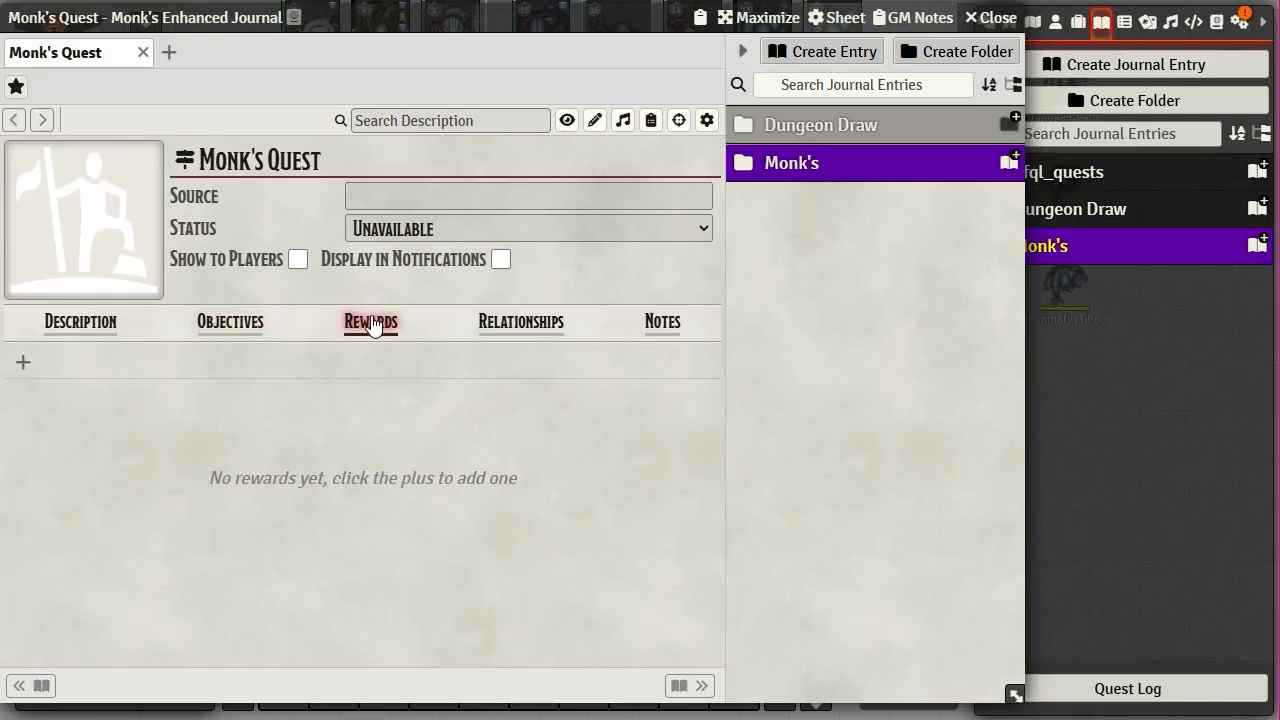
pyautogui.click(23, 363)
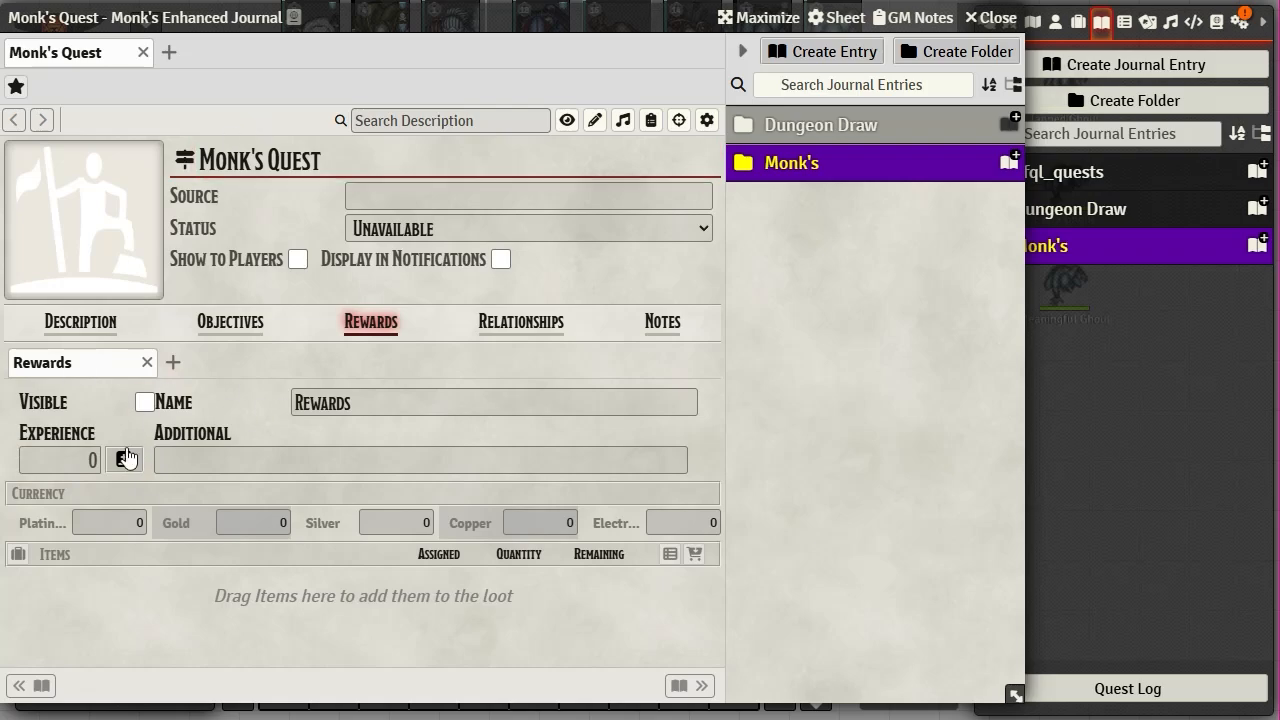
pyautogui.click(333, 403)
pyautogui.click(147, 362)
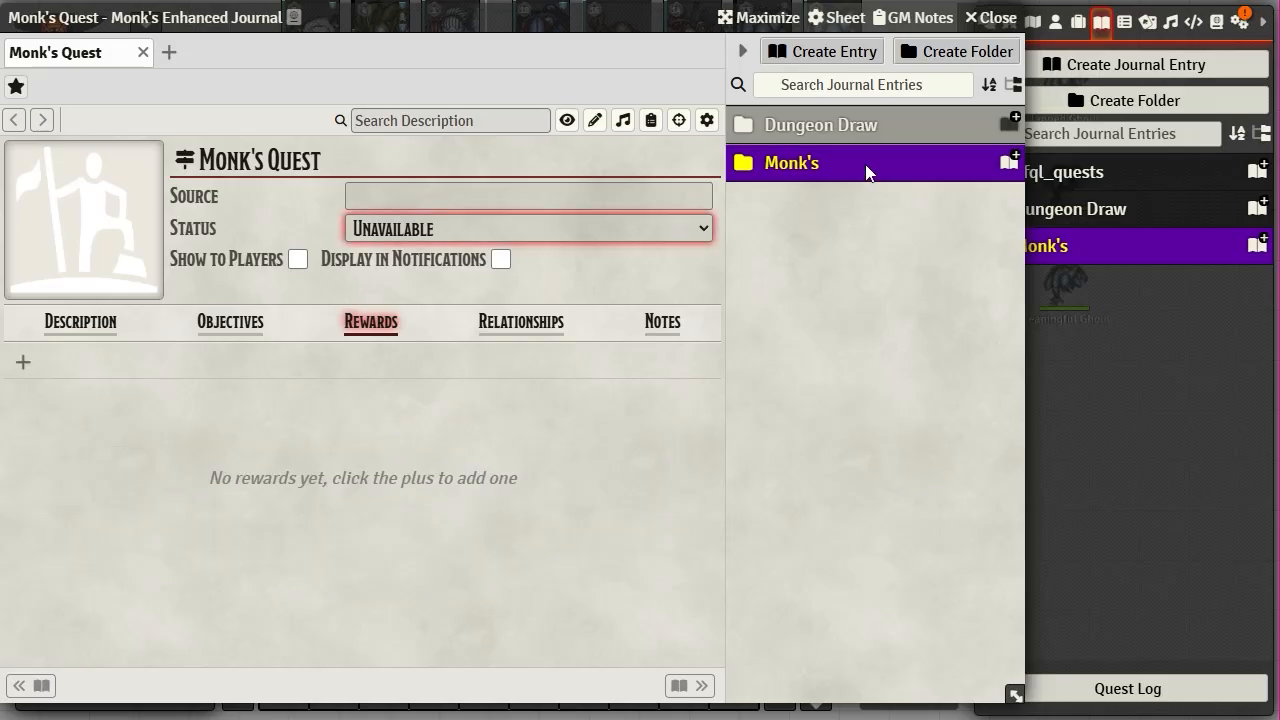
pyautogui.click(1078, 21)
pyautogui.moveTo(1094, 150); pyautogui.dragTo(320, 466)
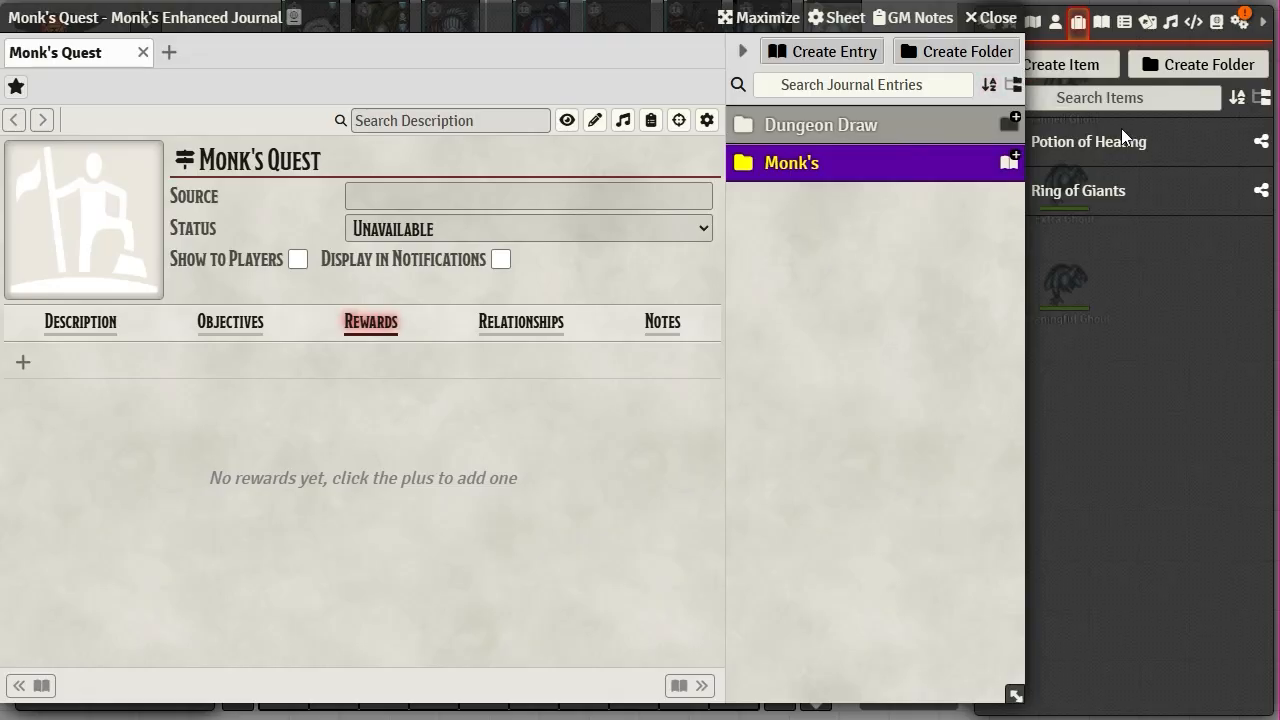
pyautogui.moveTo(1111, 149)
pyautogui.mouseDown()
pyautogui.moveTo(207, 403)
pyautogui.moveTo(274, 471)
pyautogui.moveTo(122, 365)
pyautogui.mouseUp()
# - Create a new reward entry, add then remove Potion of Healing, and view Relationships
pyautogui.click(24, 364)
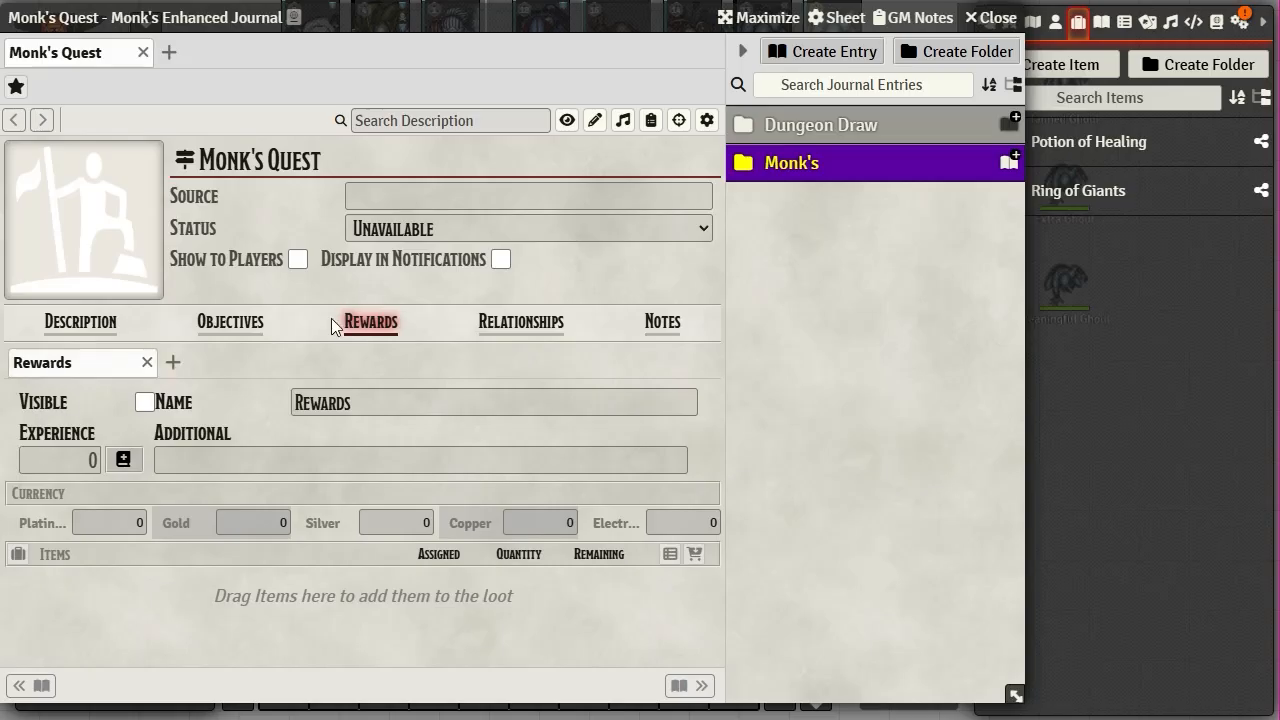
pyautogui.moveTo(1077, 151)
pyautogui.mouseDown()
pyautogui.moveTo(472, 459)
pyautogui.moveTo(423, 418)
pyautogui.mouseUp()
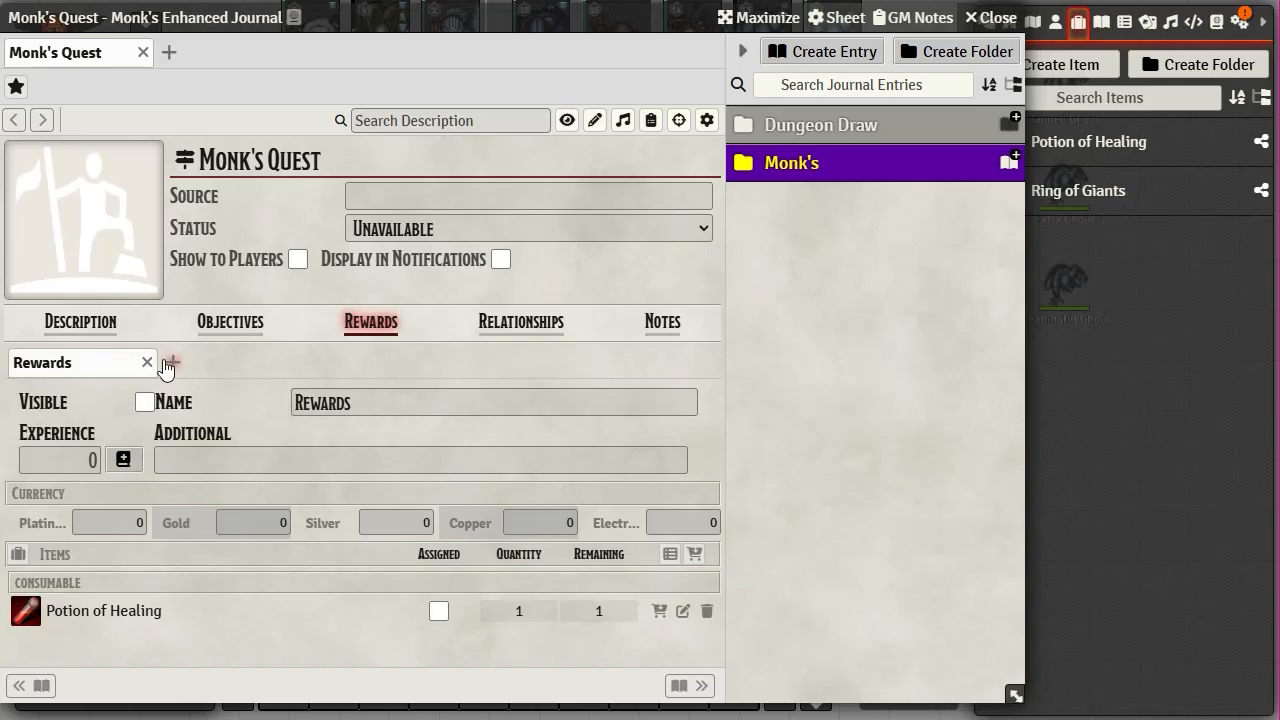
pyautogui.click(72, 461)
pyautogui.click(707, 611)
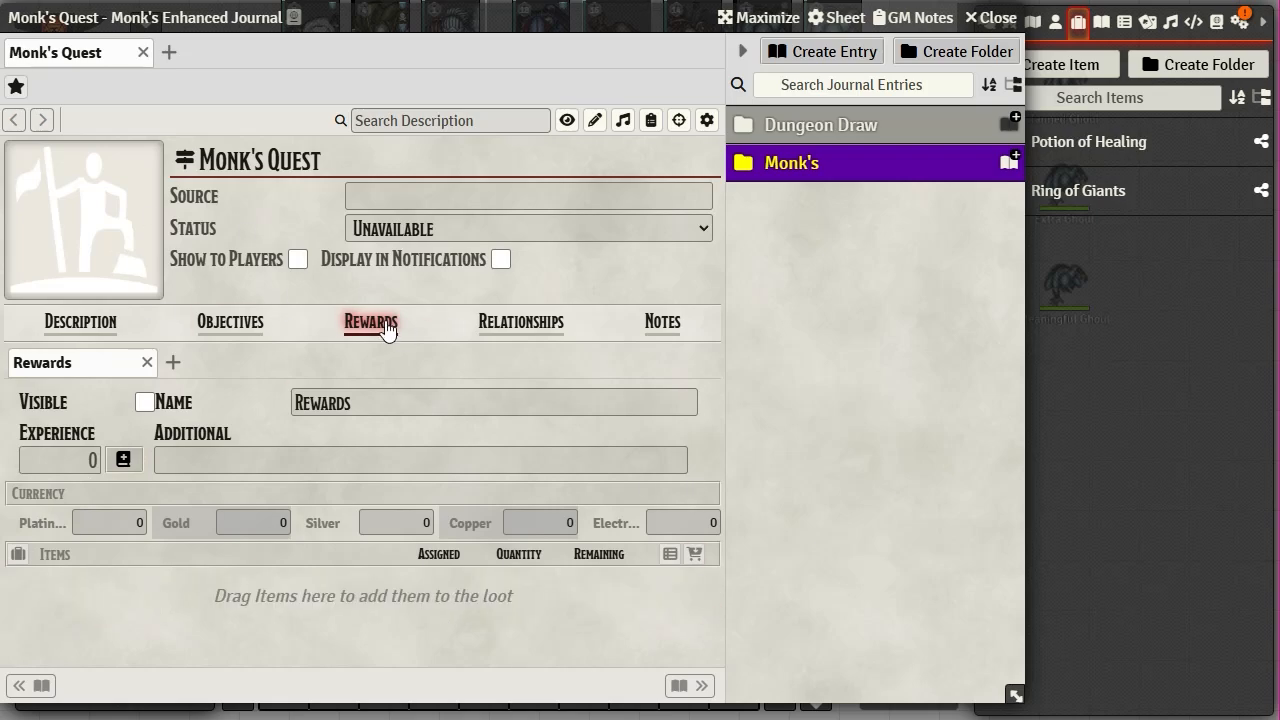
pyautogui.click(528, 328)
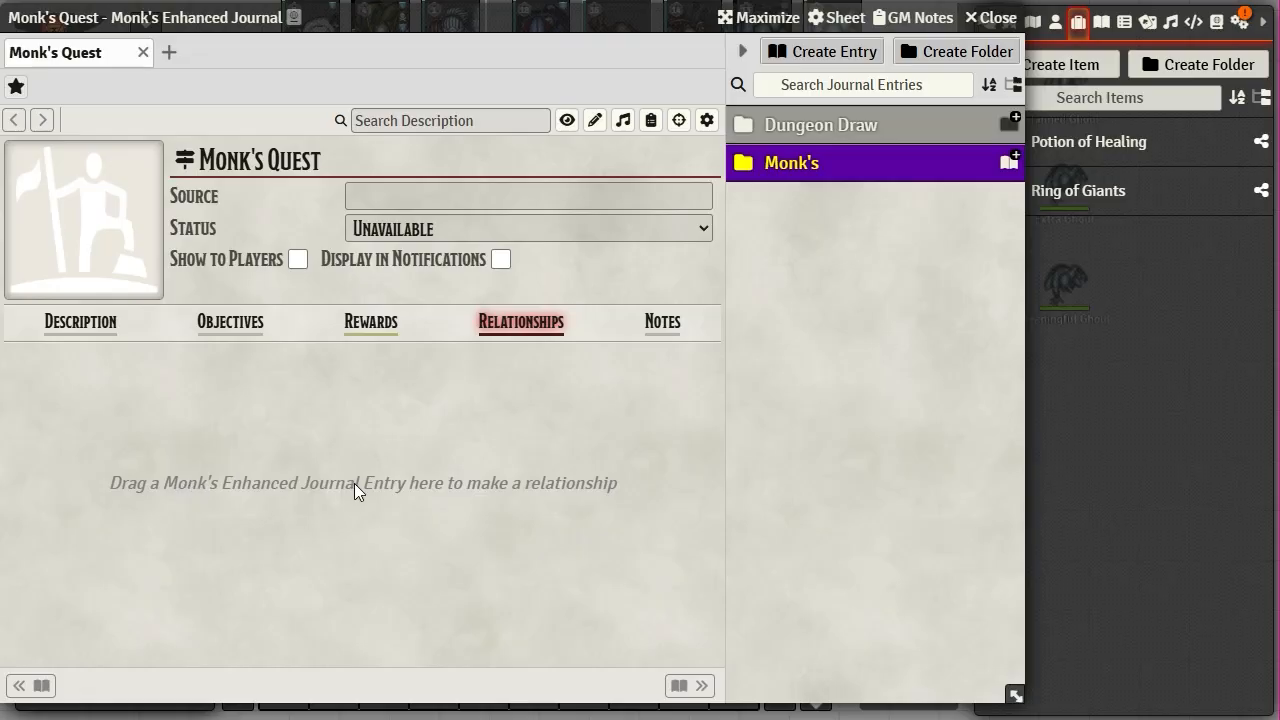
# - Switch Monk's Quest to its GM-only Notes section, then show journal entries in the sidebar
pyautogui.click(664, 326)
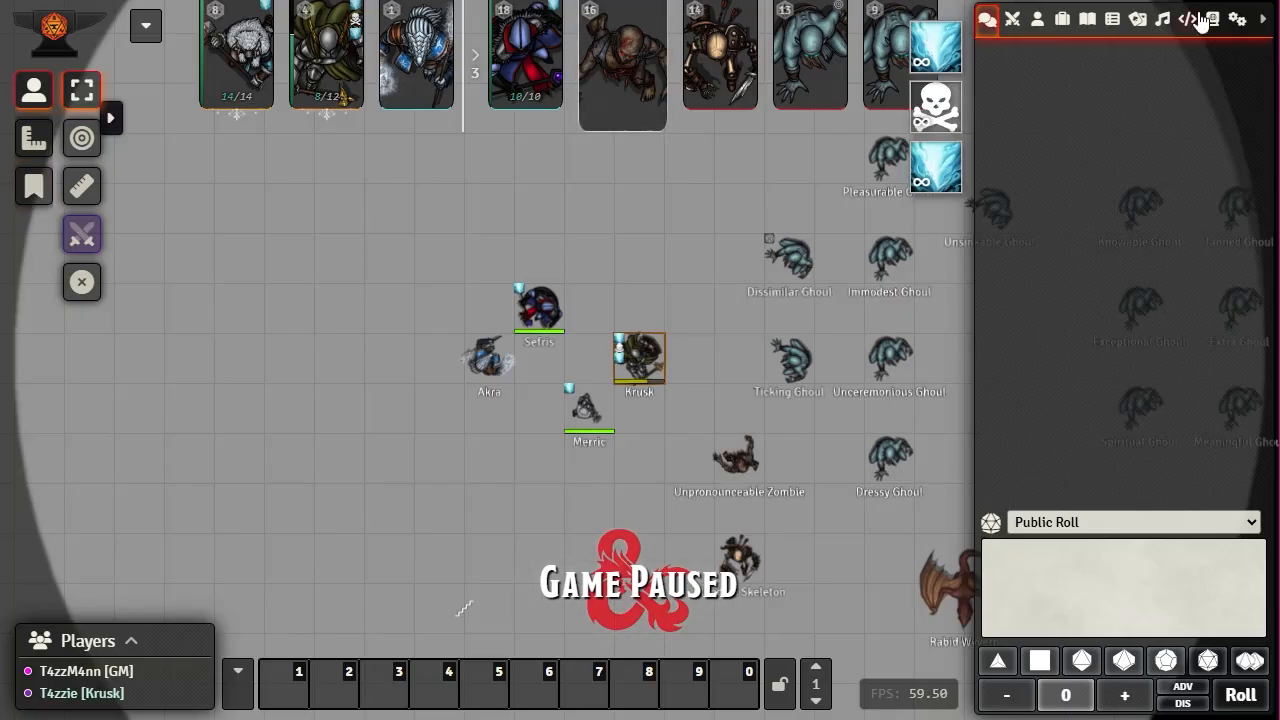
pyautogui.click(1088, 22)
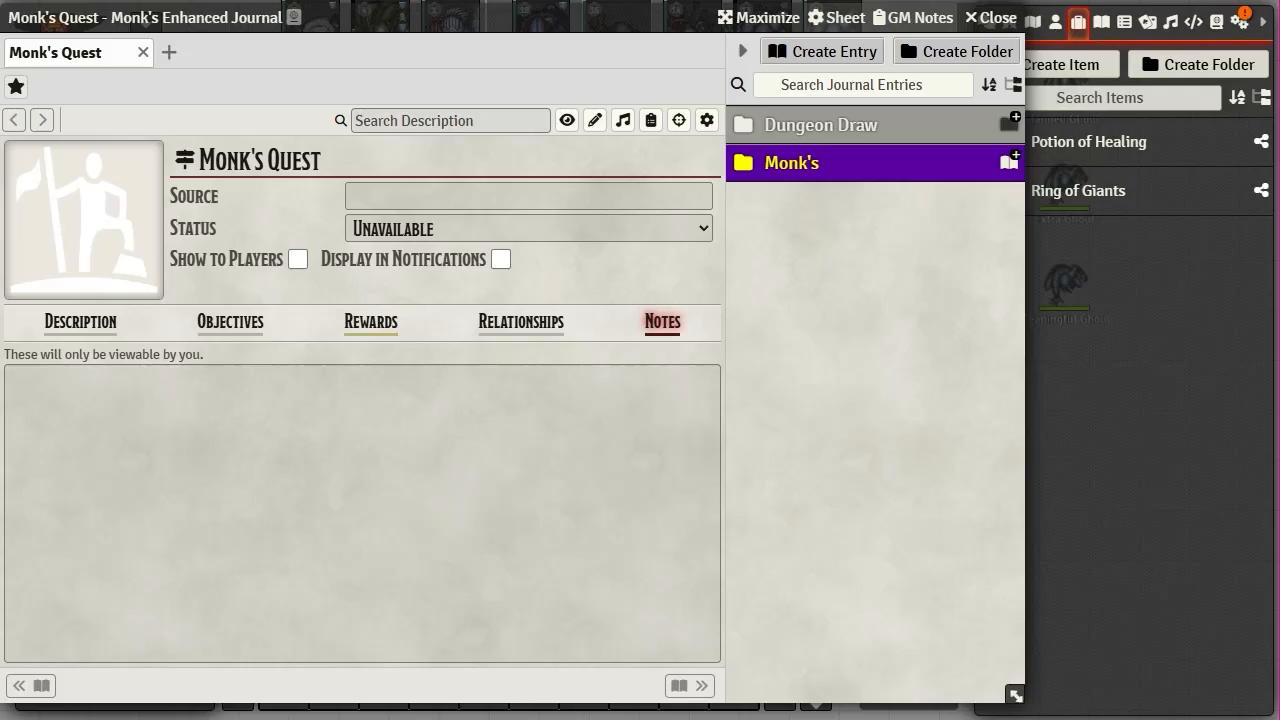
# - Expand the Monk's folder and check Monk's Quest's ownership settings, closing them unsaved
pyautogui.click(798, 165)
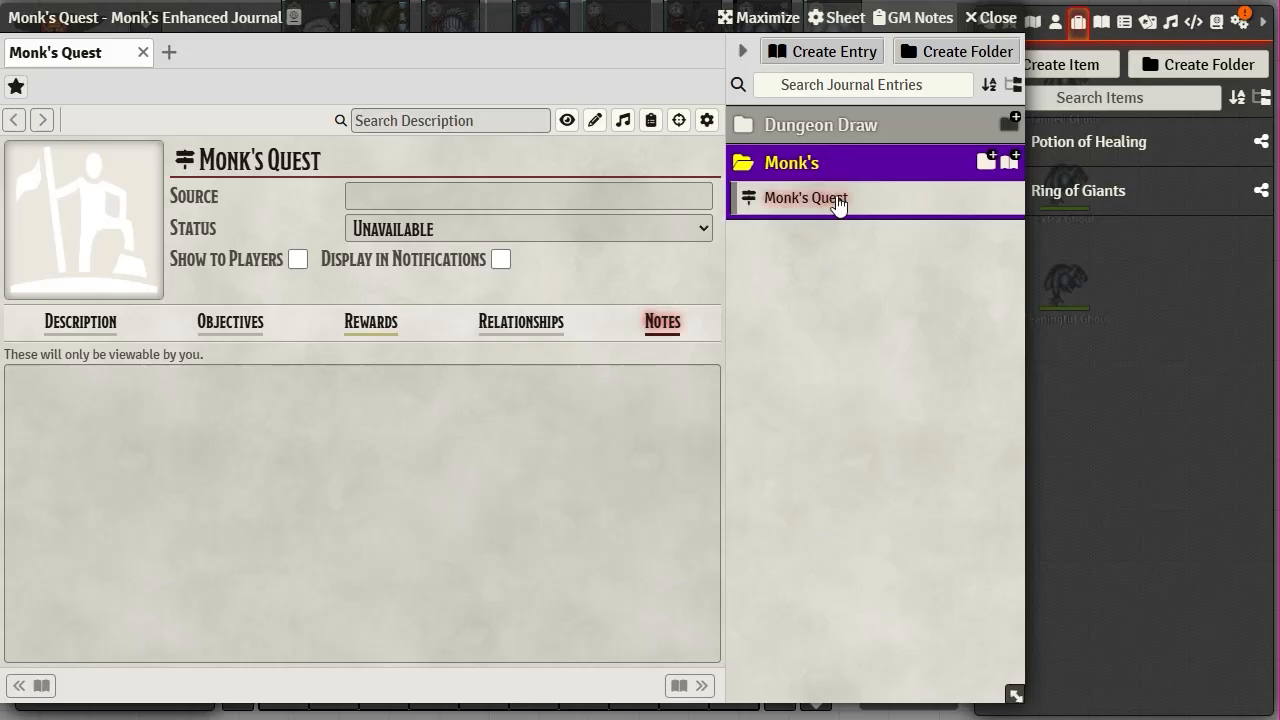
pyautogui.rightClick(812, 200)
pyautogui.click(808, 232)
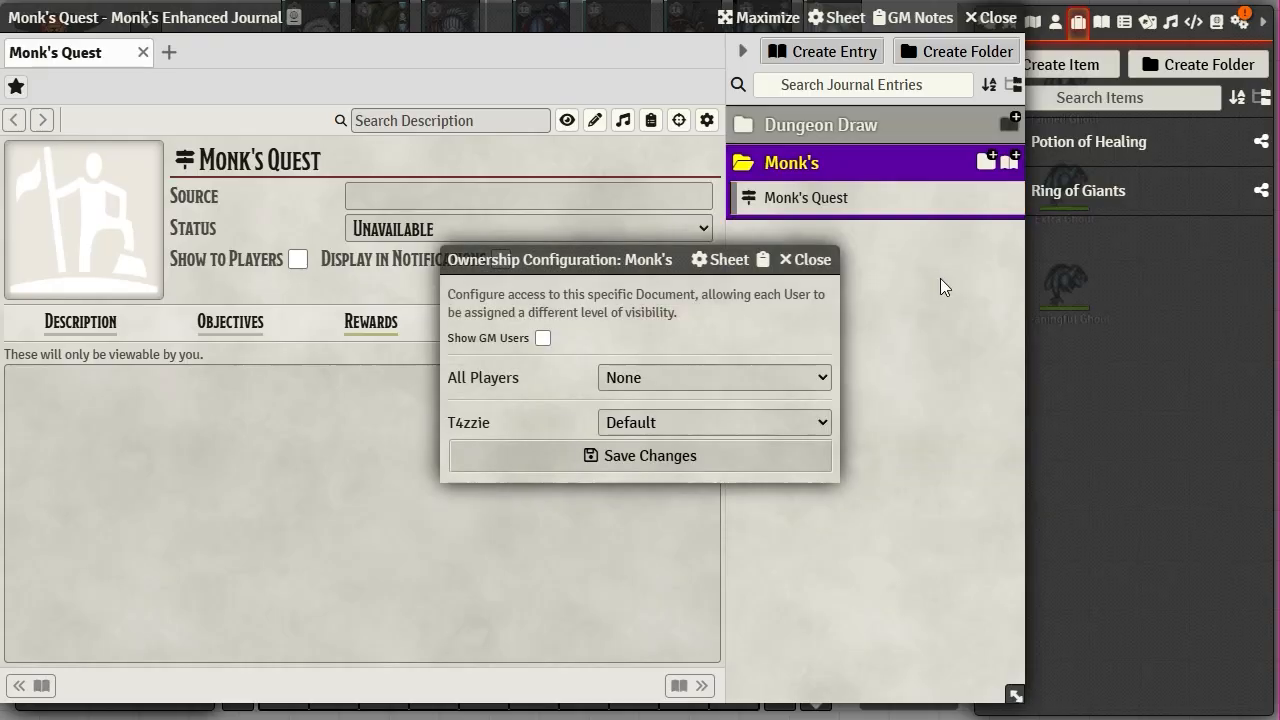
pyautogui.click(711, 377)
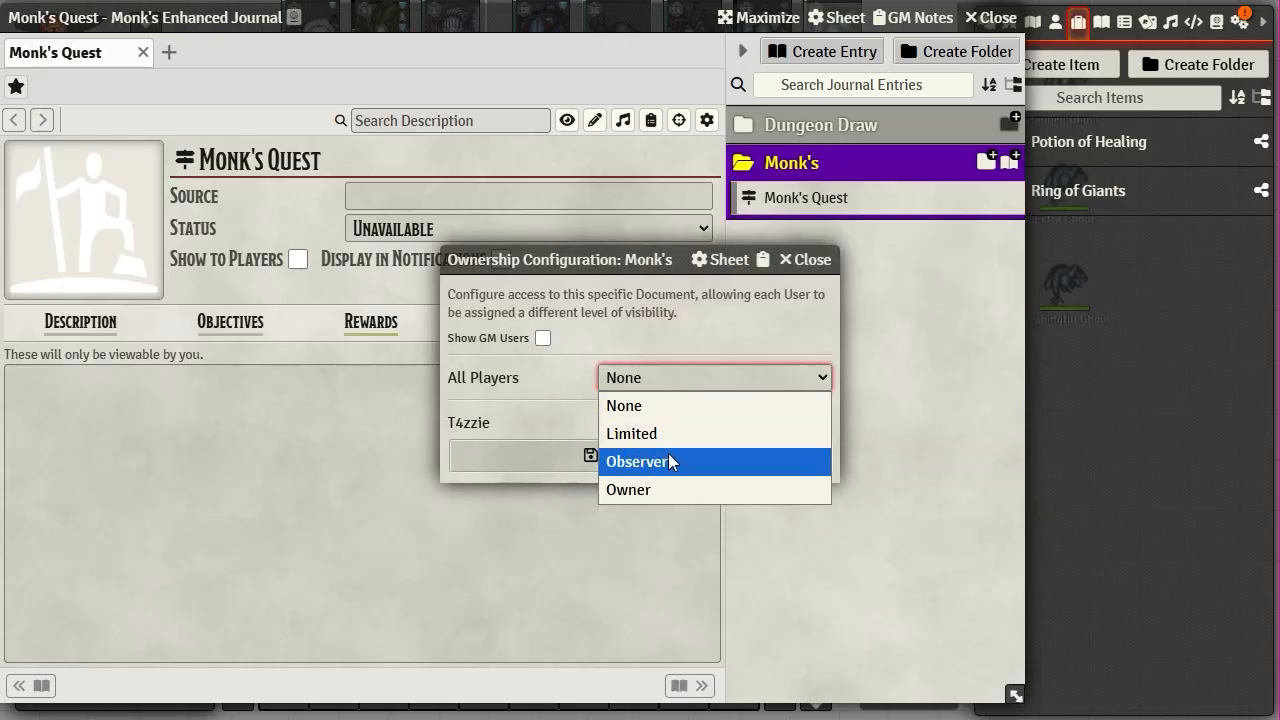
pyautogui.click(815, 259)
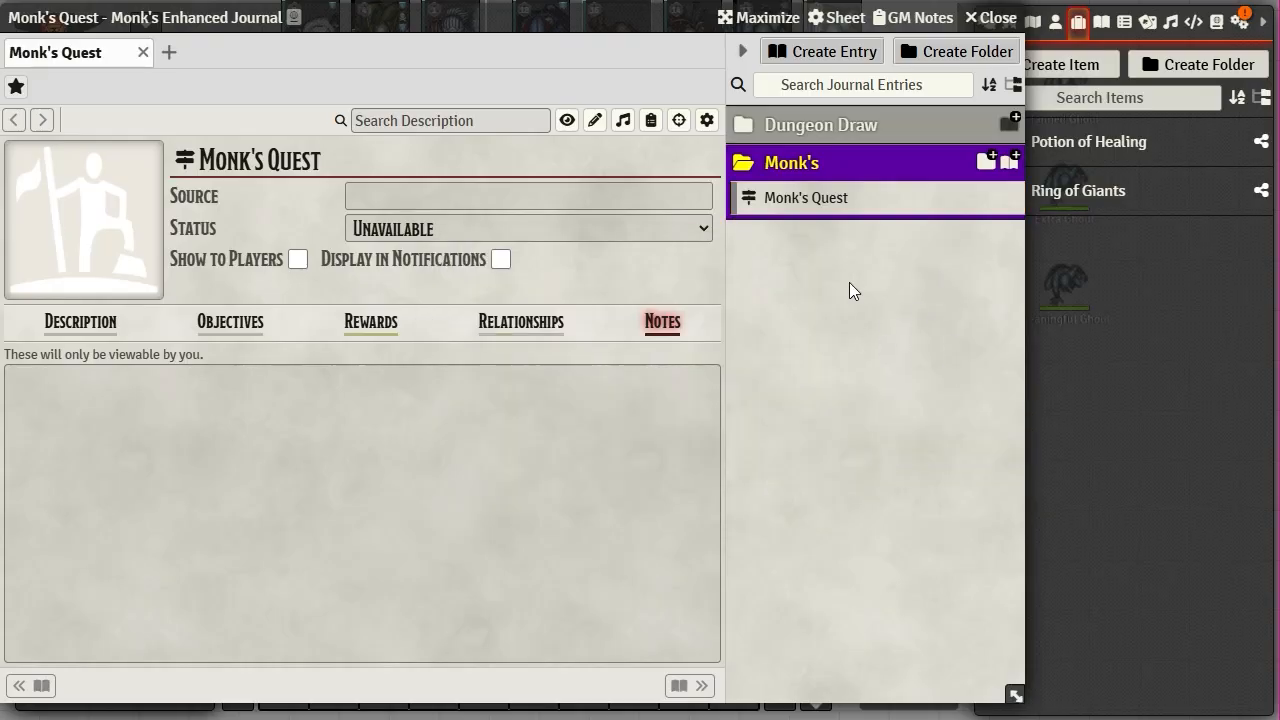
# - Set Monk's folder ownership to Observer for all players and Default for the player, and save
pyautogui.rightClick(781, 165)
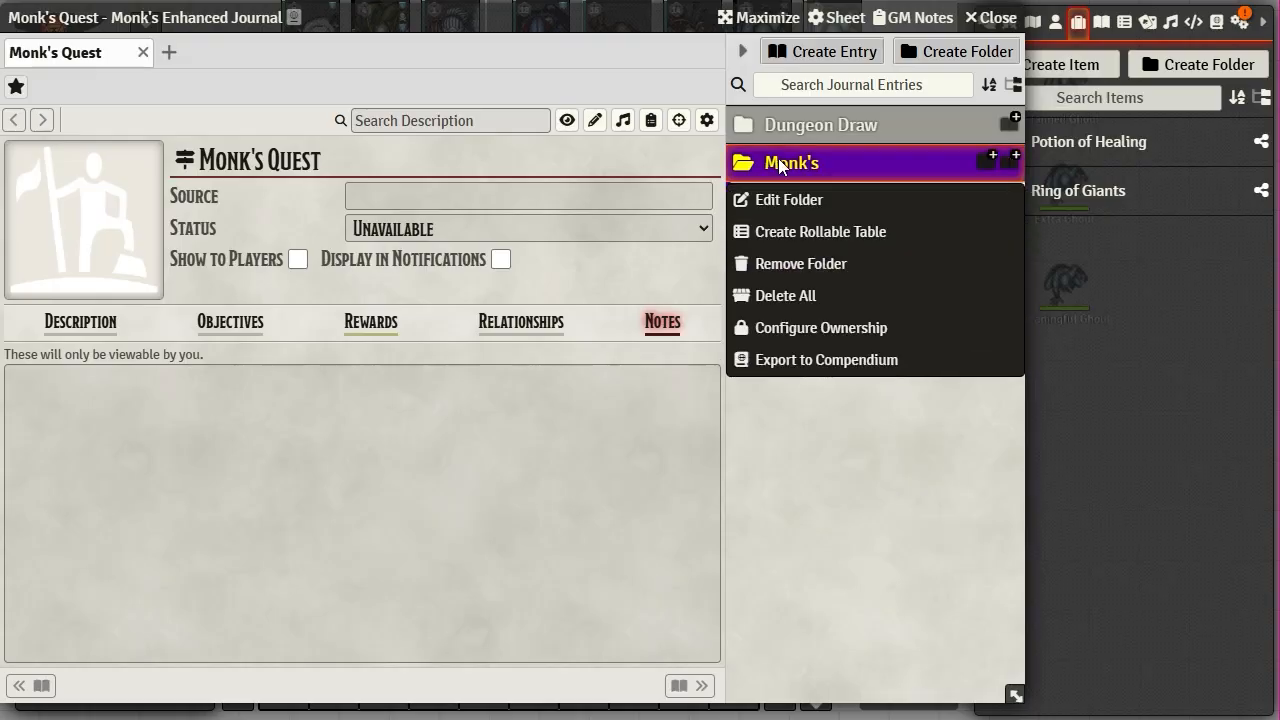
pyautogui.click(795, 330)
pyautogui.click(667, 384)
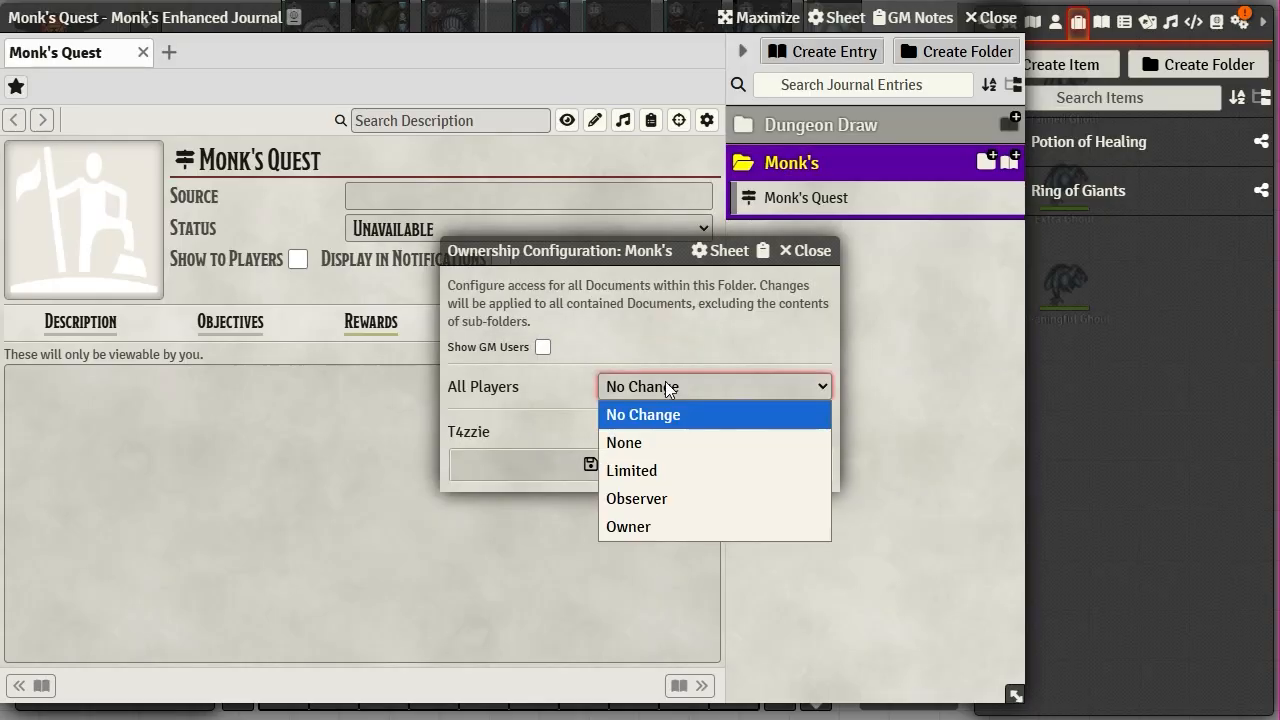
pyautogui.click(658, 503)
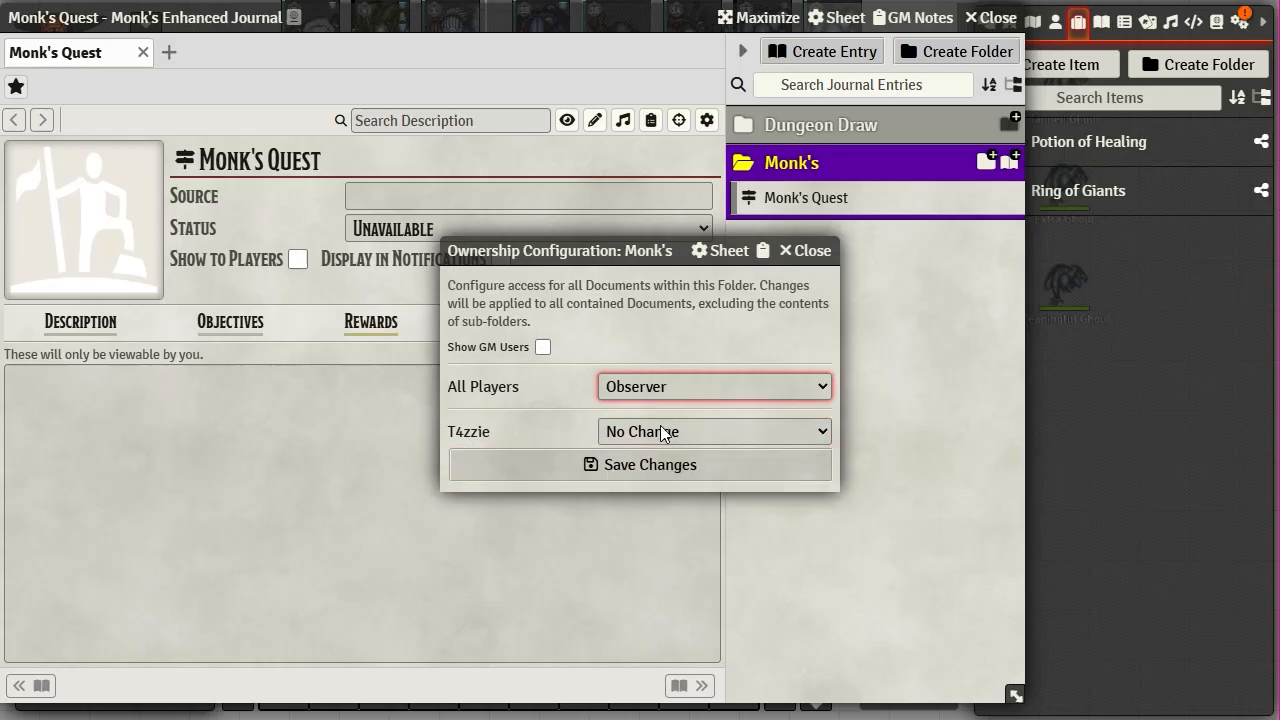
pyautogui.click(643, 431)
pyautogui.click(624, 457)
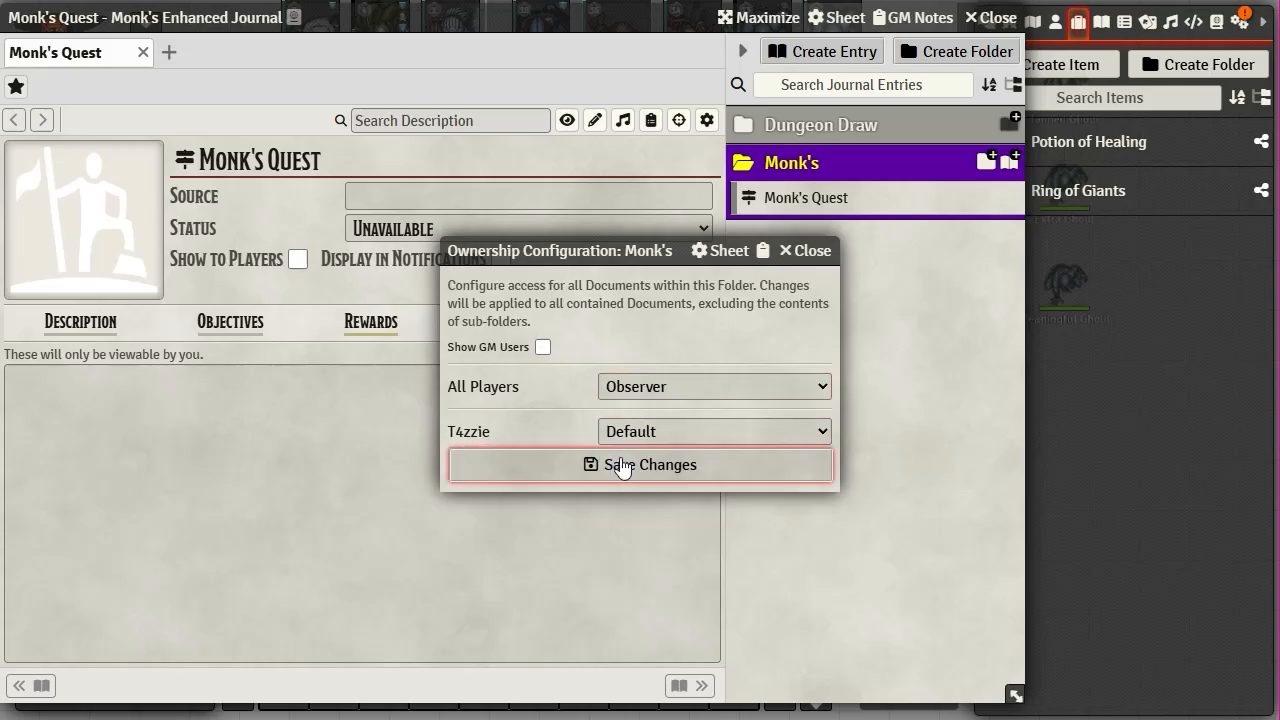
pyautogui.click(623, 466)
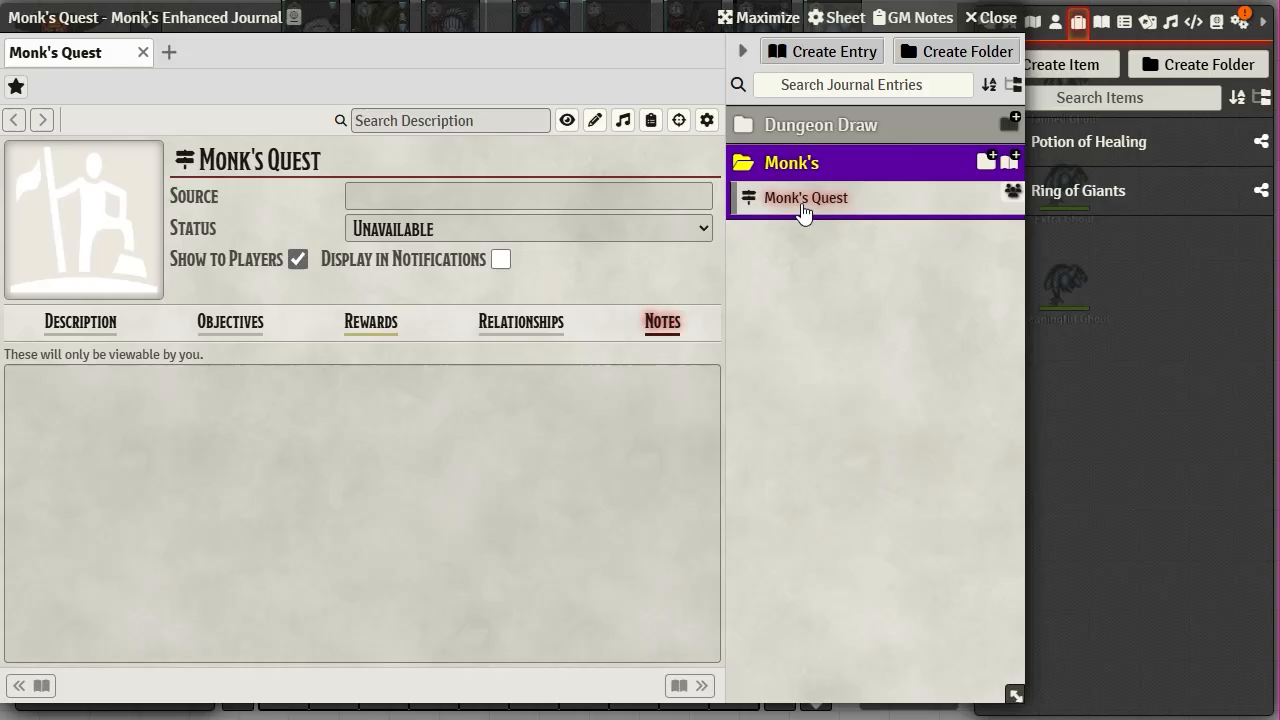
pyautogui.click(803, 166)
# - Reapply Observer for all players and Default for the player on the Monk's folder and save again
pyautogui.rightClick(802, 166)
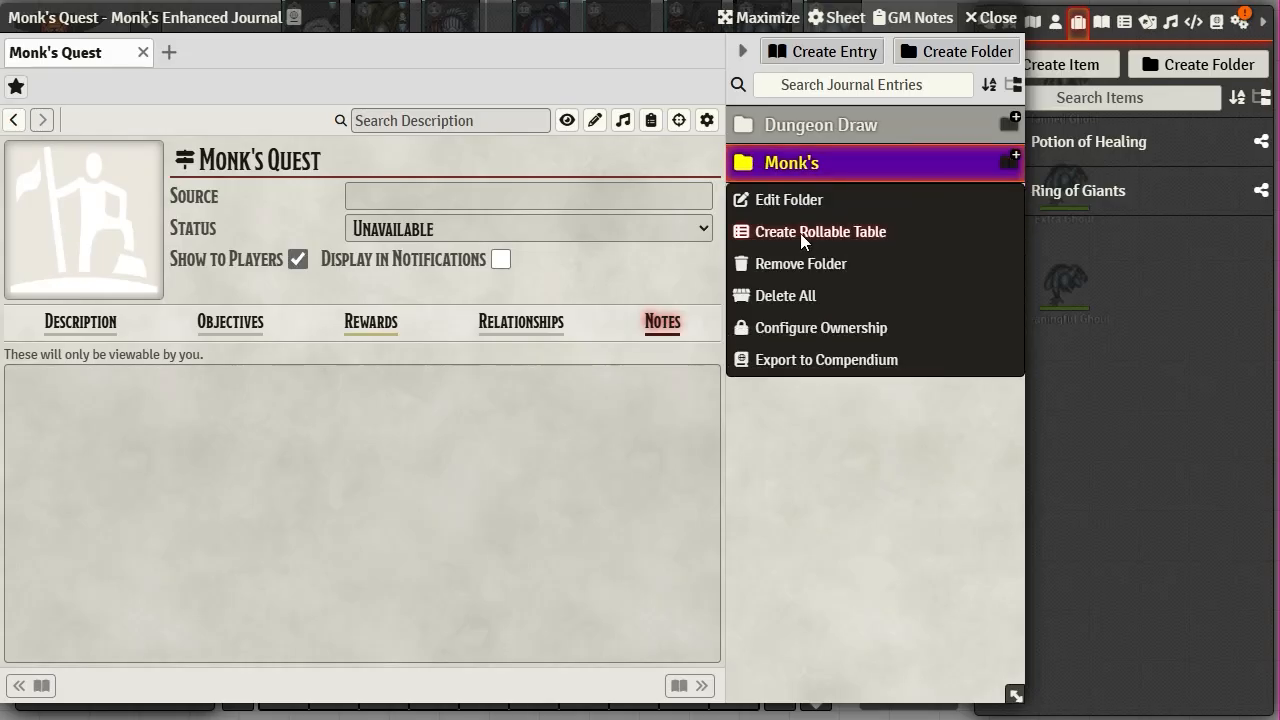
pyautogui.click(803, 330)
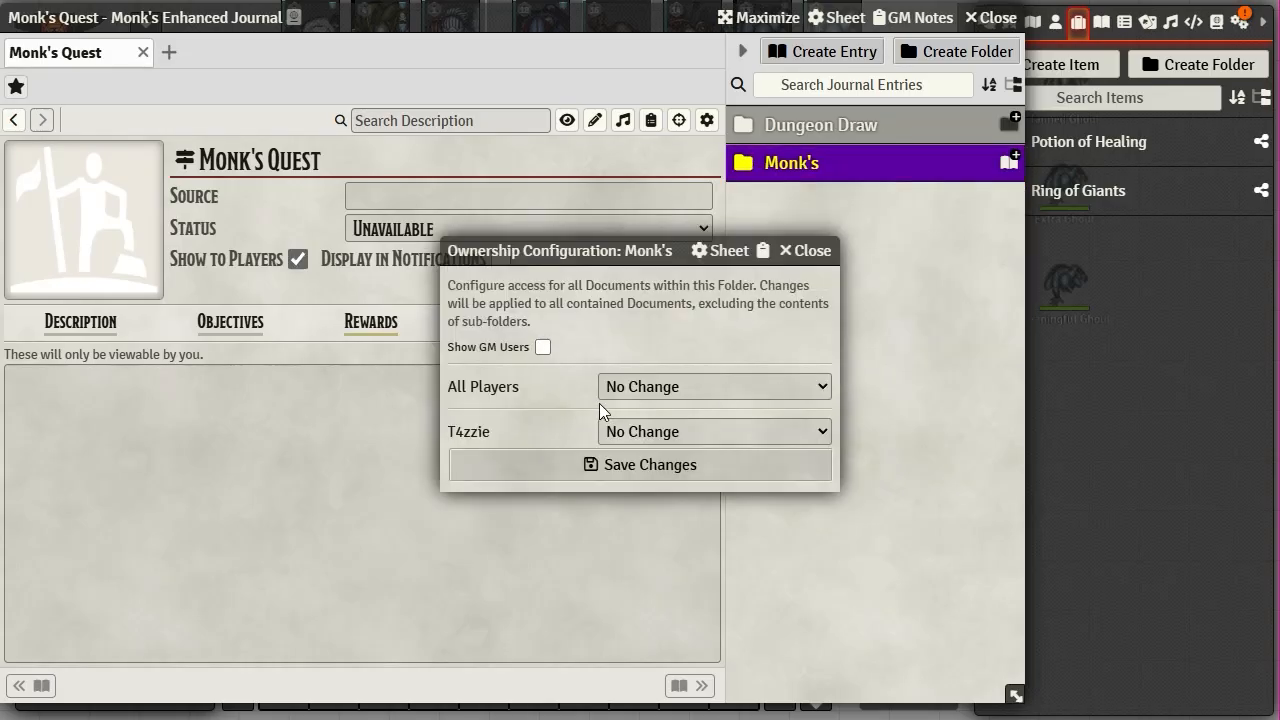
pyautogui.click(631, 384)
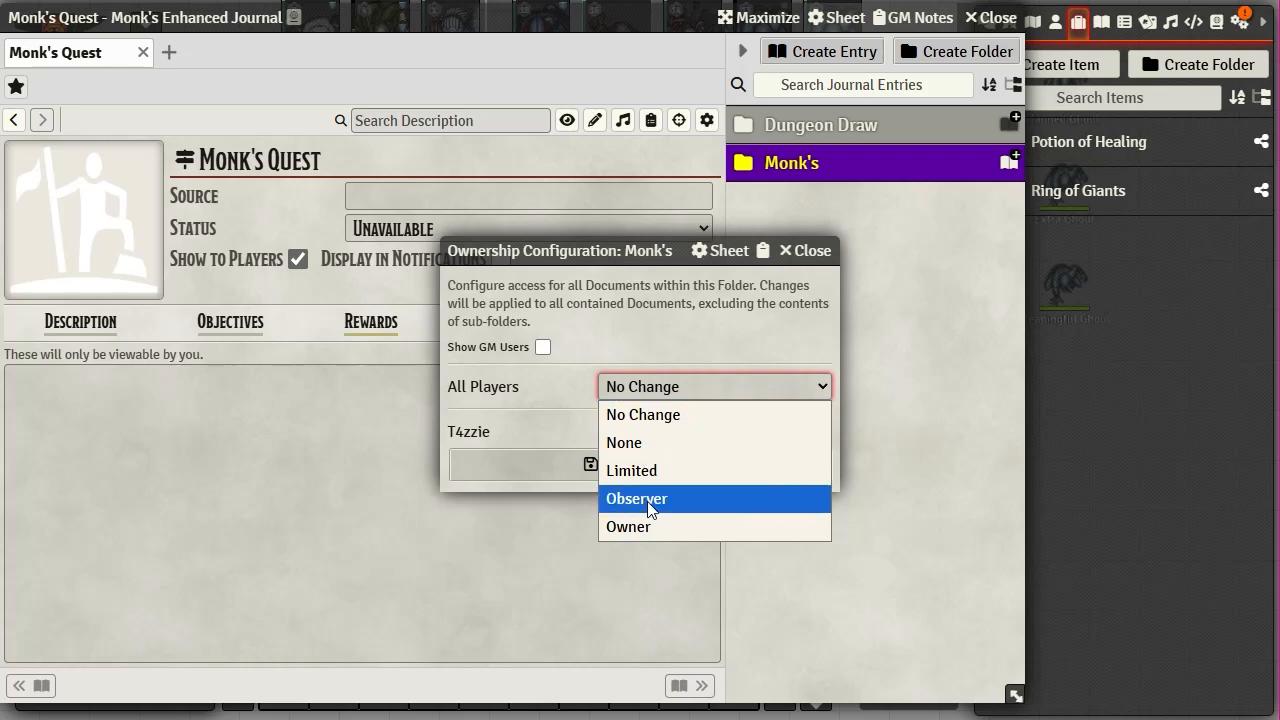
pyautogui.click(647, 498)
pyautogui.click(641, 428)
pyautogui.click(629, 460)
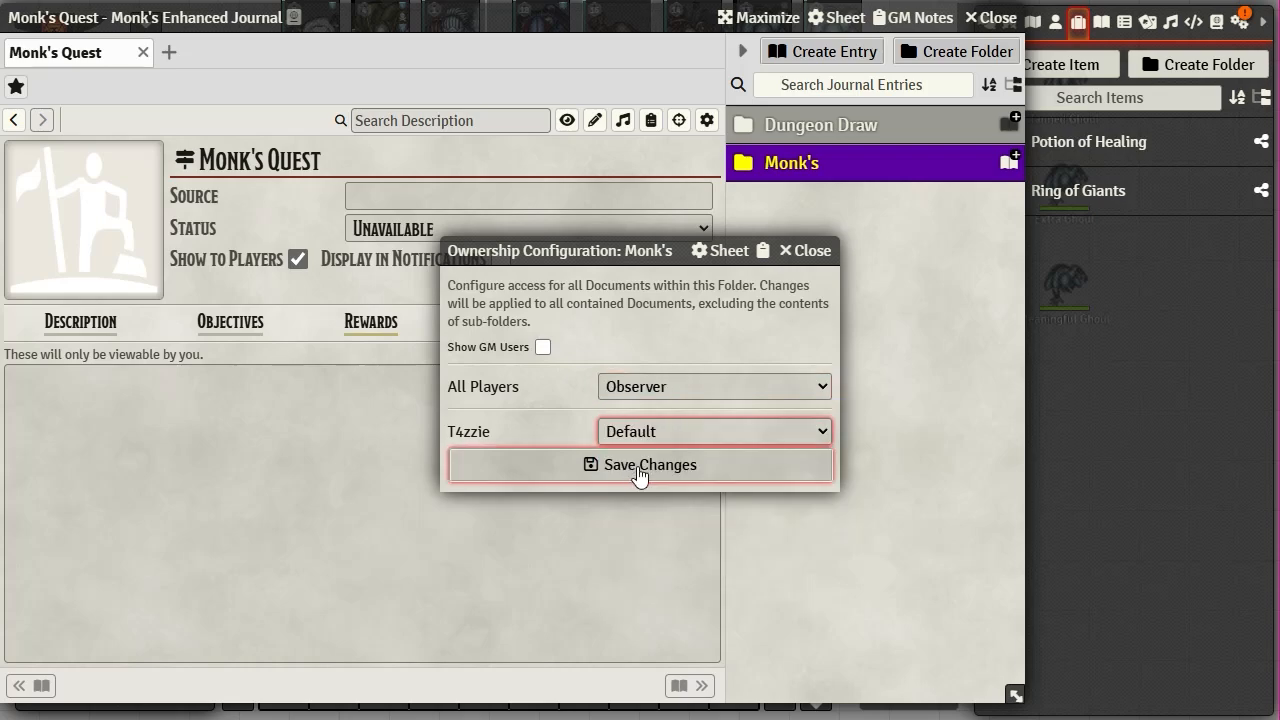
pyautogui.click(640, 465)
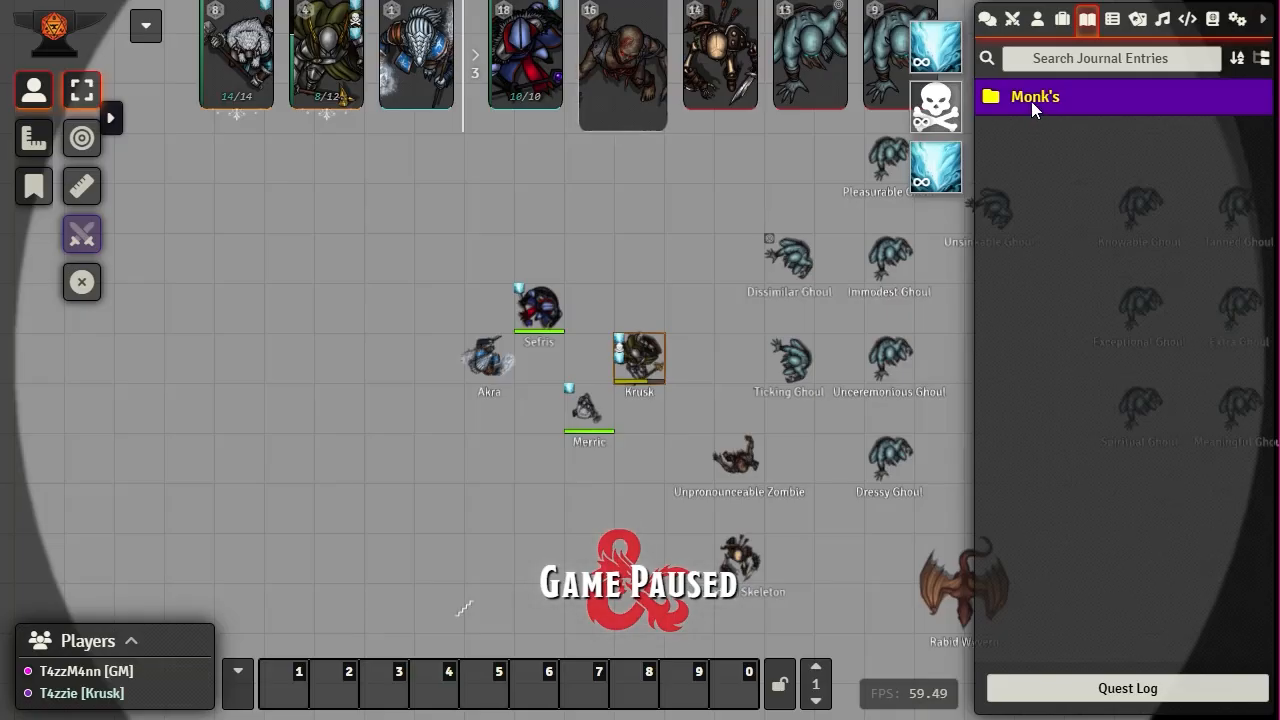
# - As the player, open Monk's Quest from the Monk's folder, then return to the GM's window
pyautogui.click(1048, 100)
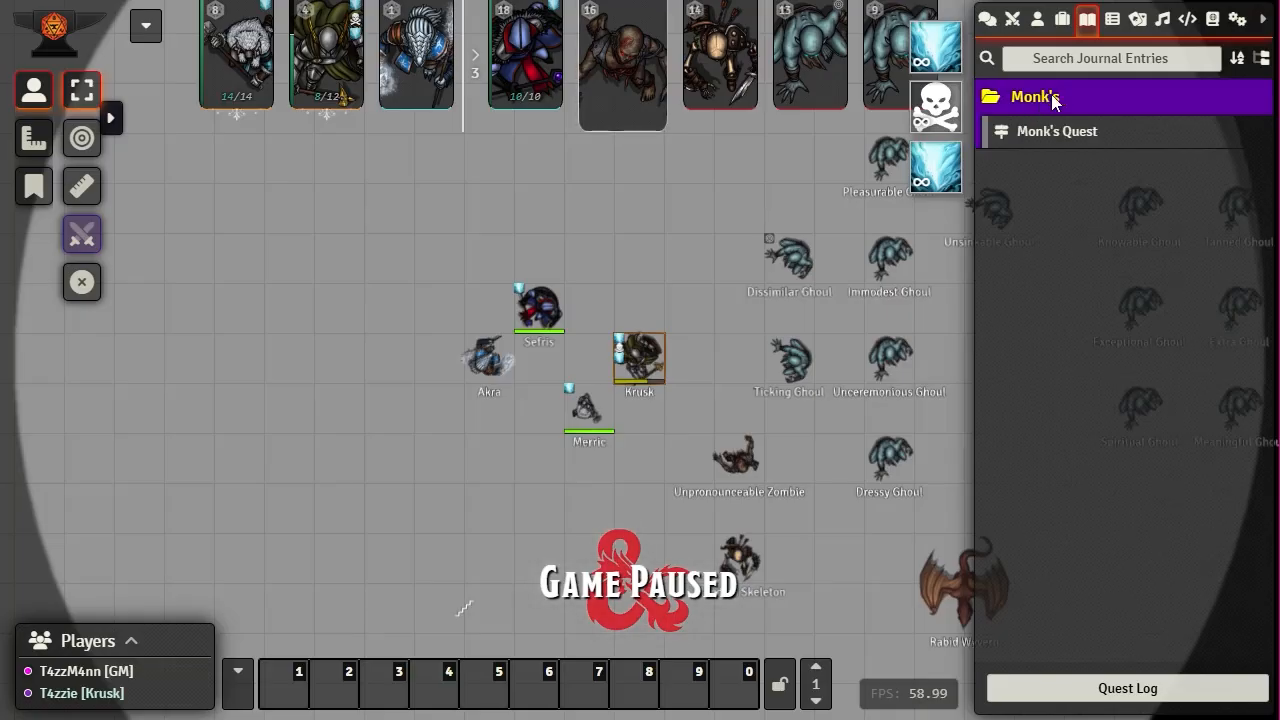
pyautogui.click(1049, 133)
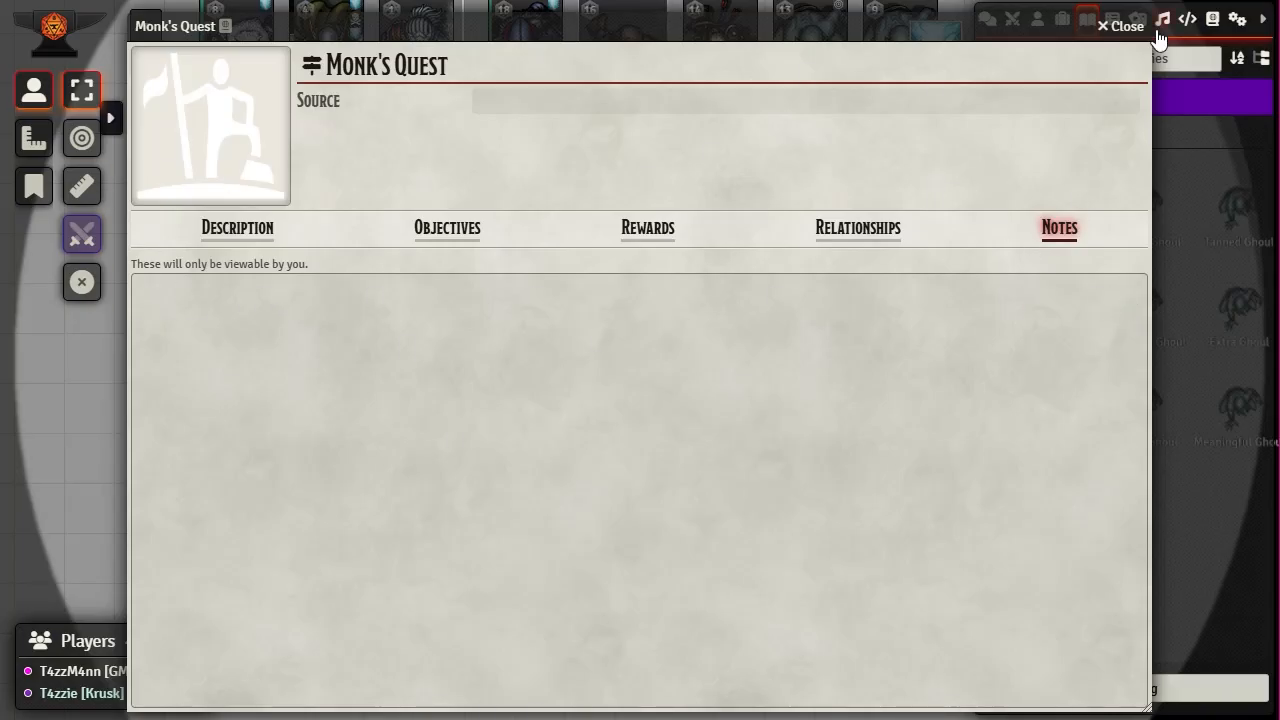
pyautogui.hotkey('alt', 'Tab')
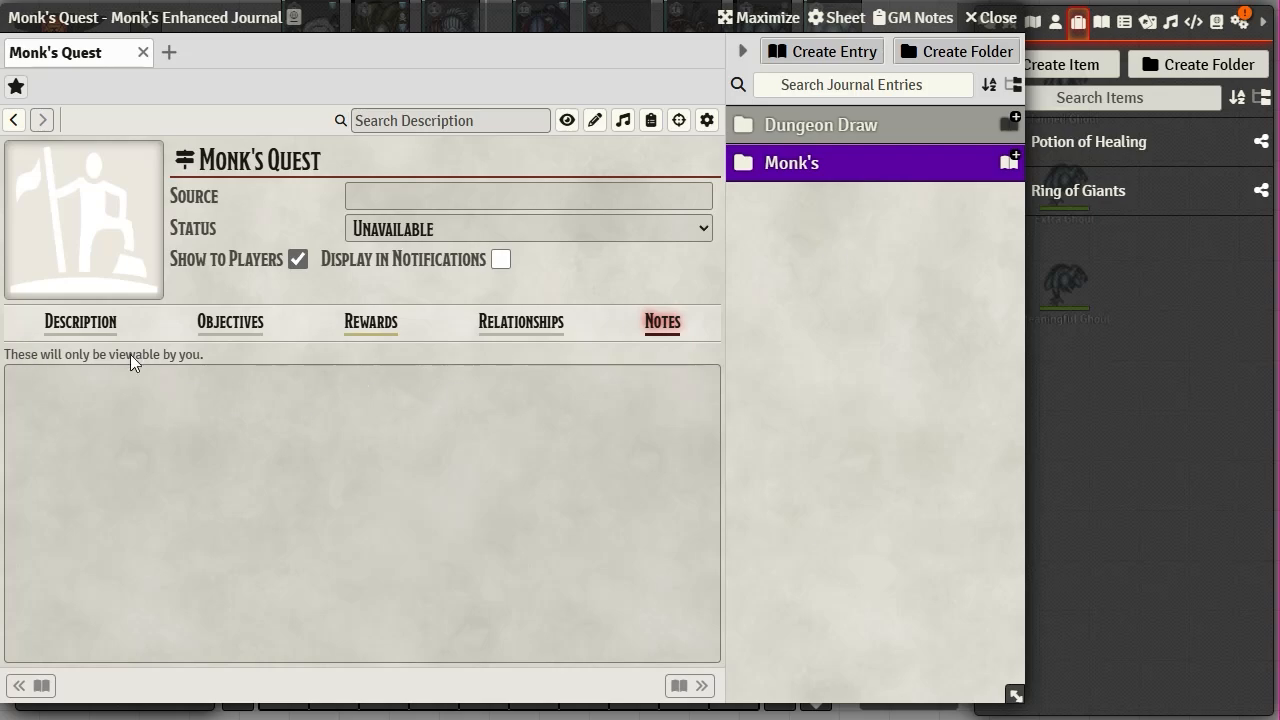
# - Write the GM note 'Hello there' in Monk's Quest Notes and save it
pyautogui.click(701, 381)
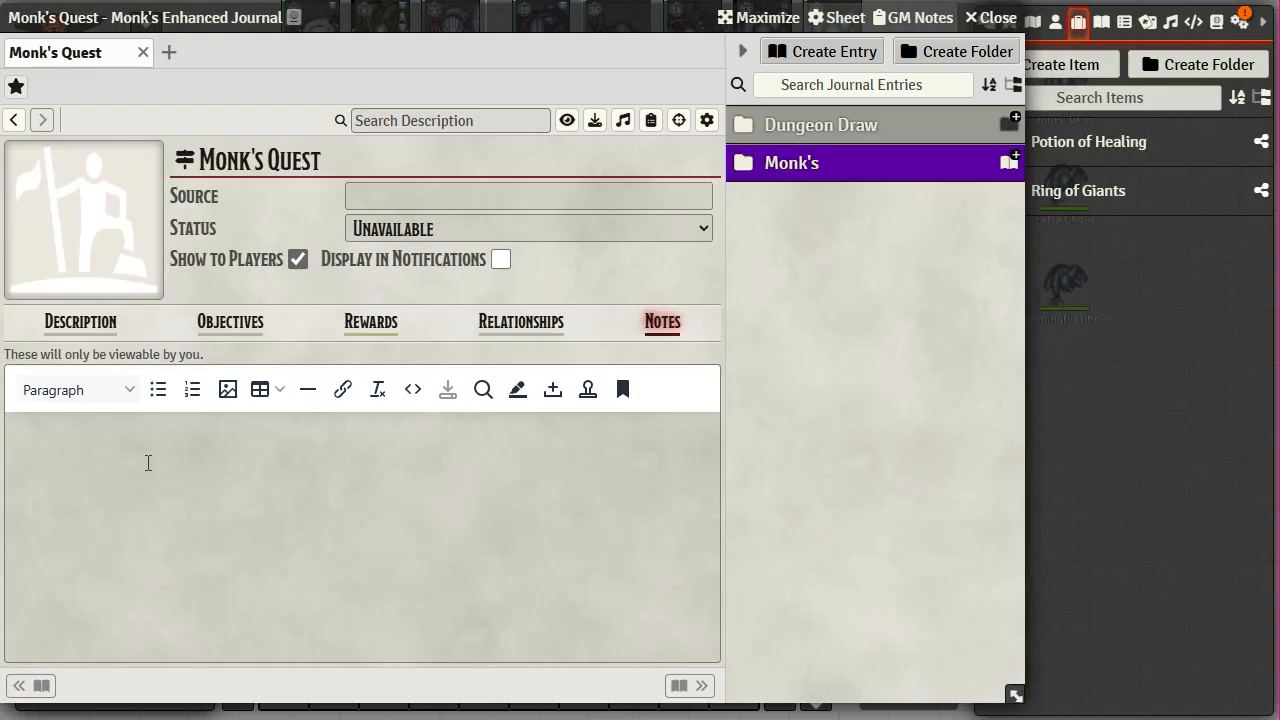
pyautogui.write('Hello there')
pyautogui.click(448, 389)
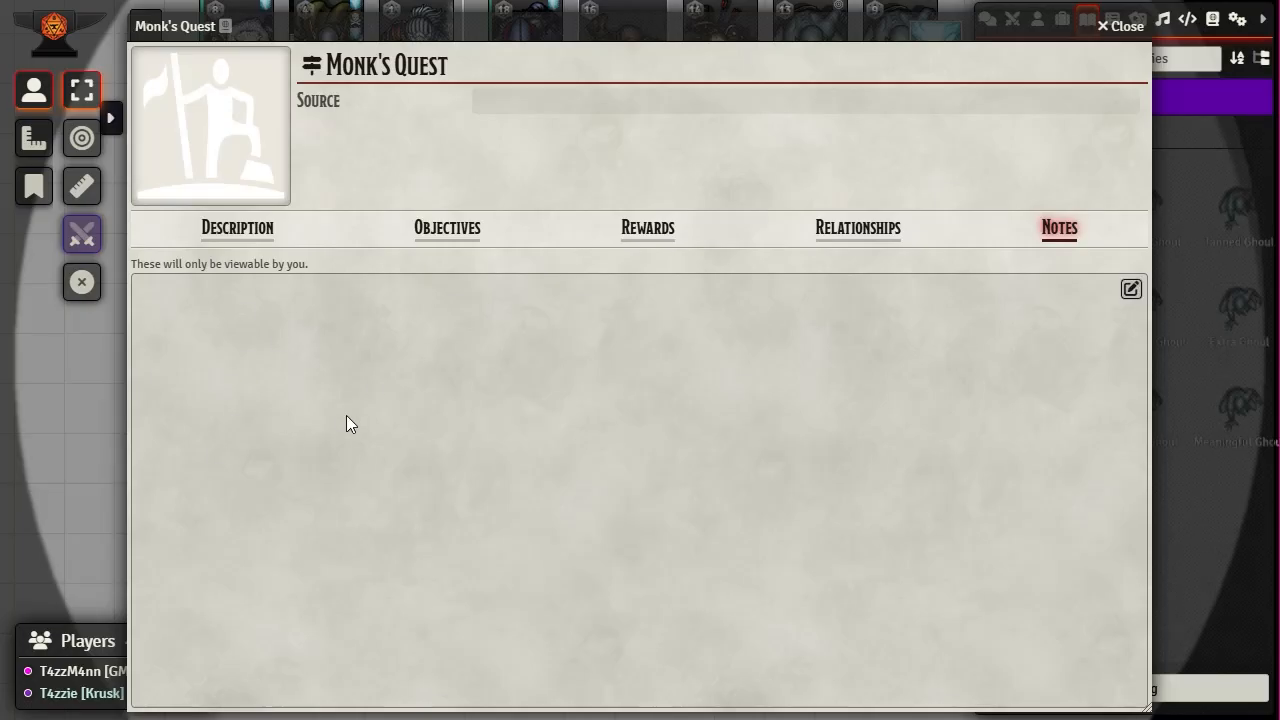
# - In the player's Monk's Quest Notes, write a note introducing the player and save it
pyautogui.click(870, 246)
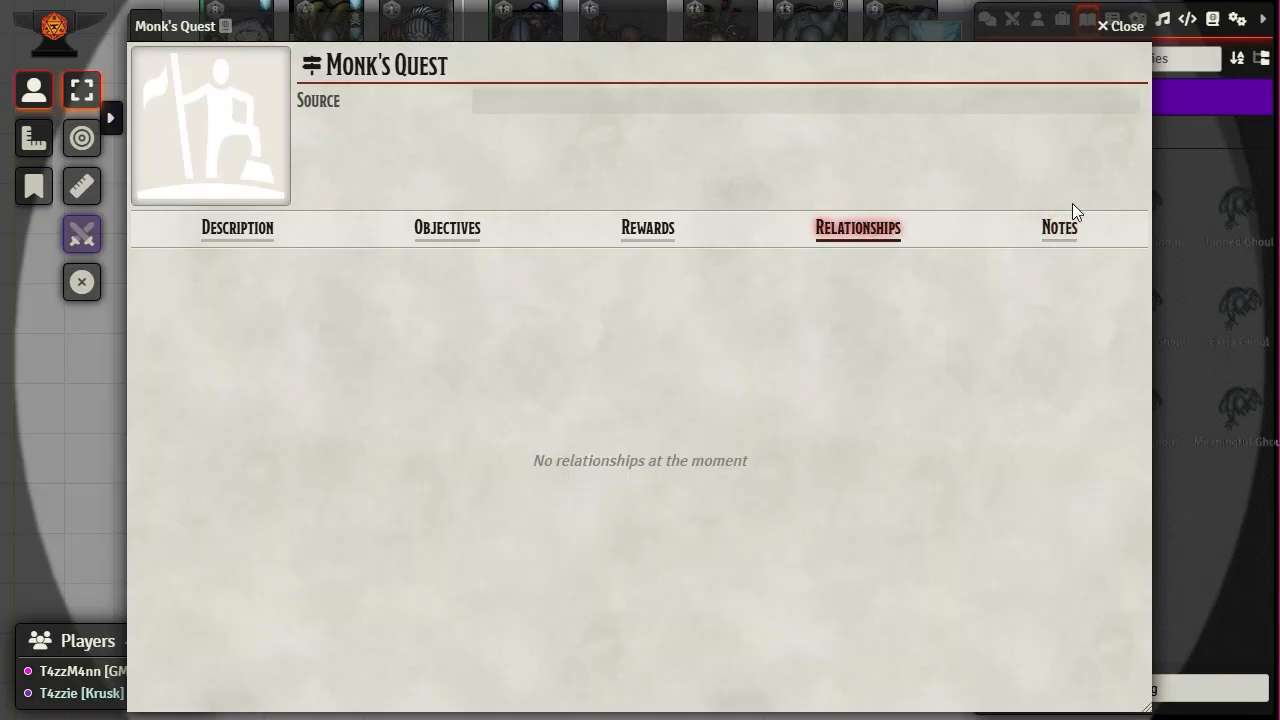
pyautogui.click(1078, 240)
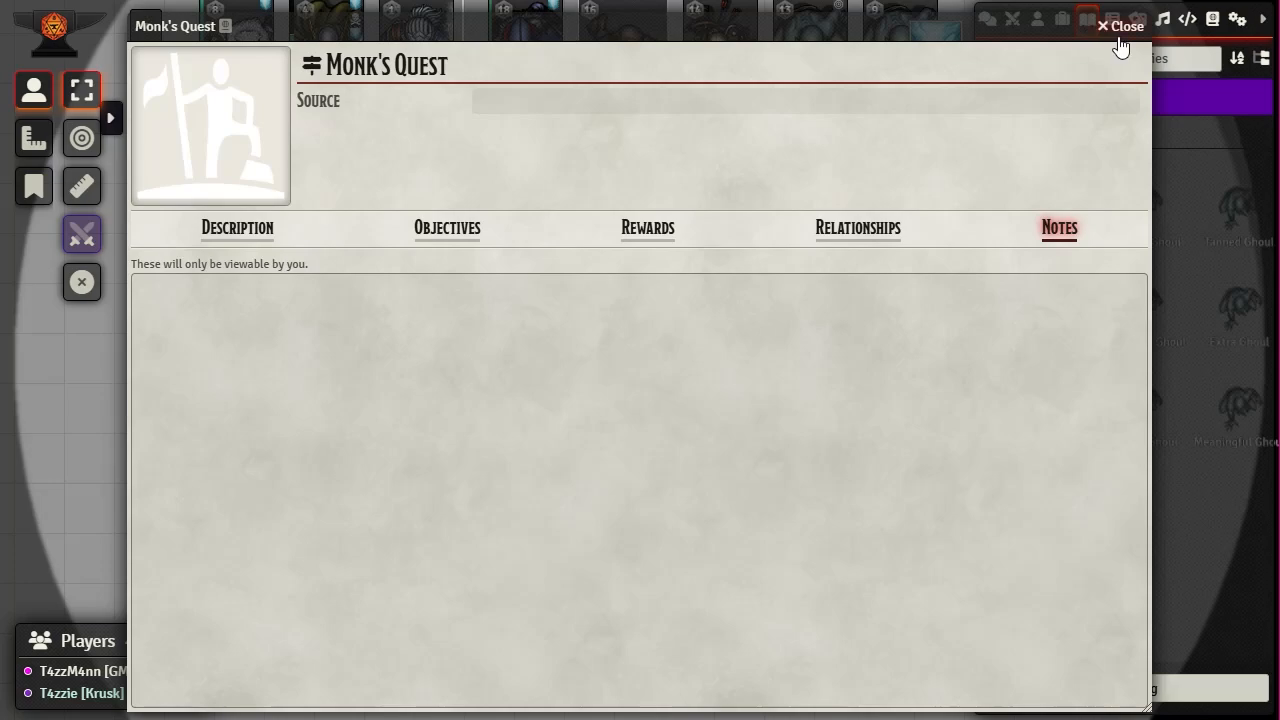
pyautogui.moveTo(420, 307)
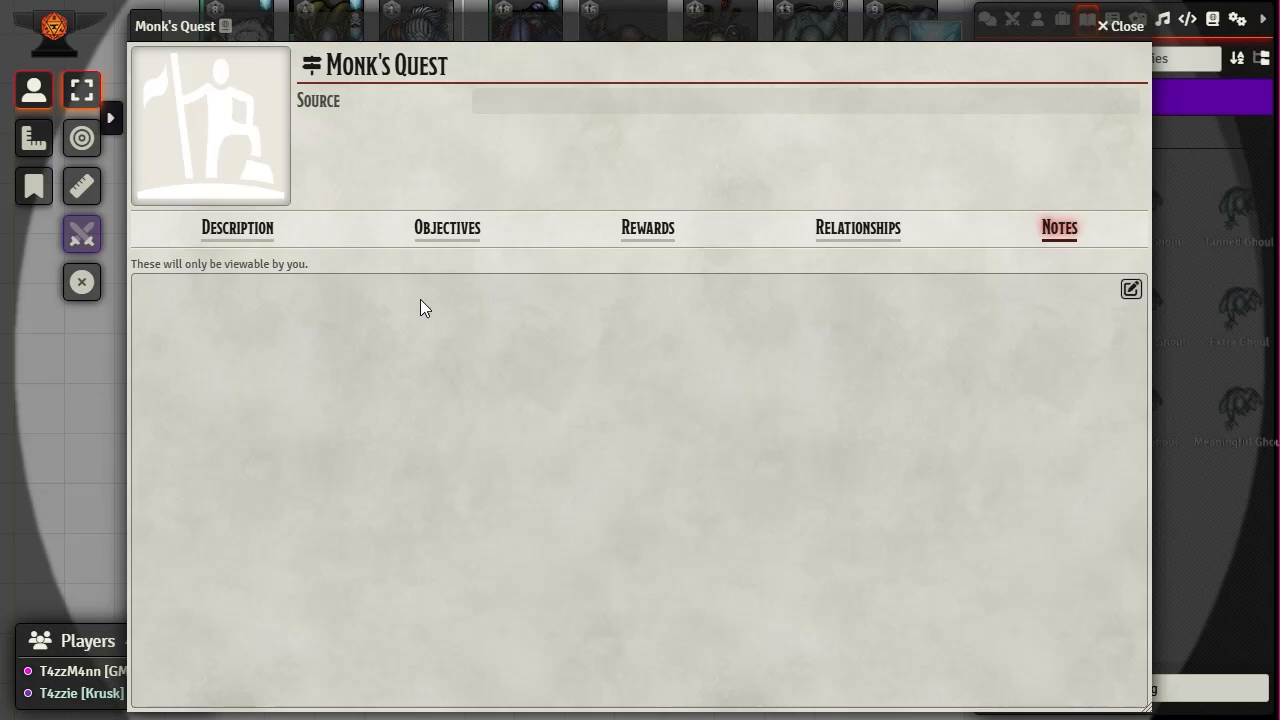
pyautogui.click(1131, 289)
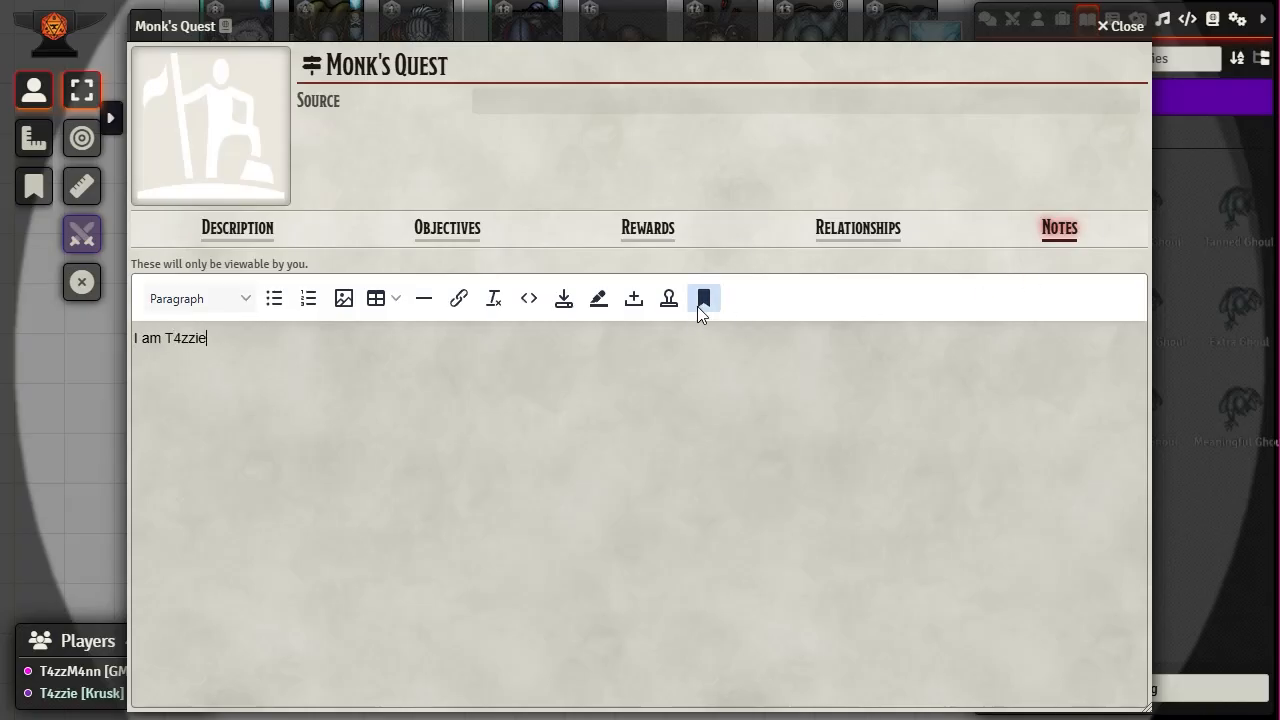
pyautogui.click(564, 298)
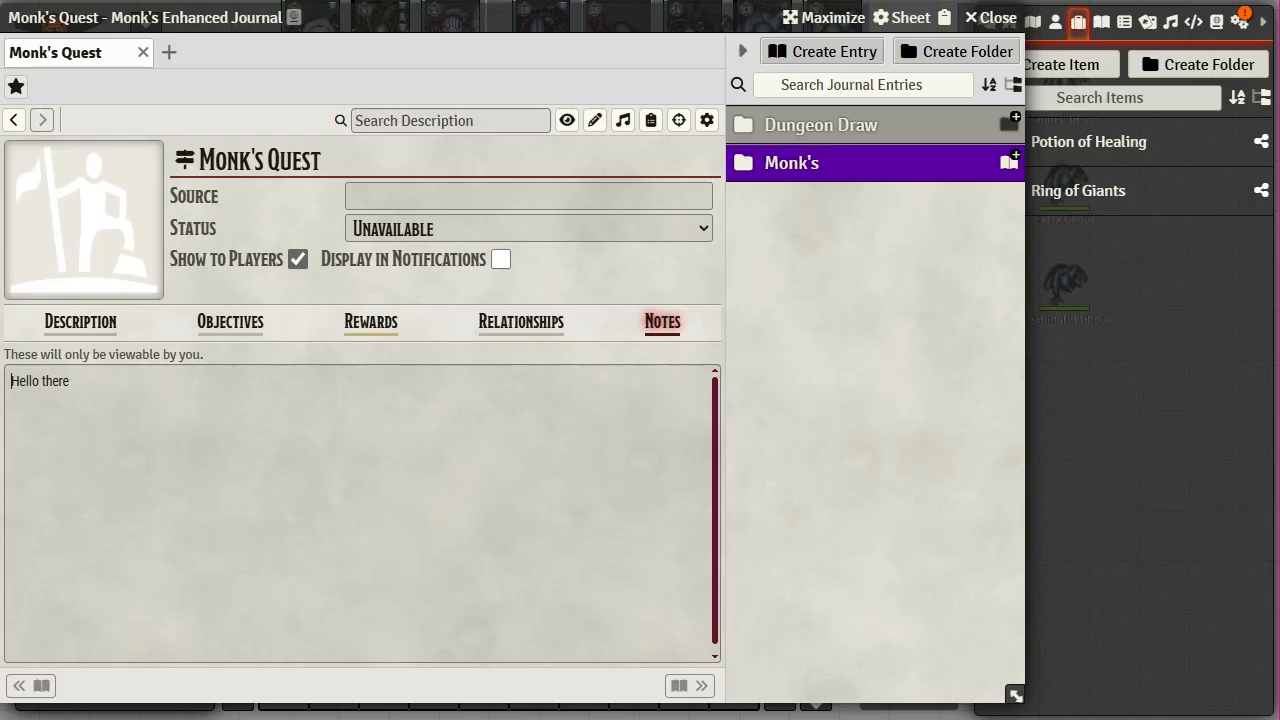
# - Flip between Monk's Quest Relationships and Notes sections and nudge the journal window right
pyautogui.click(551, 324)
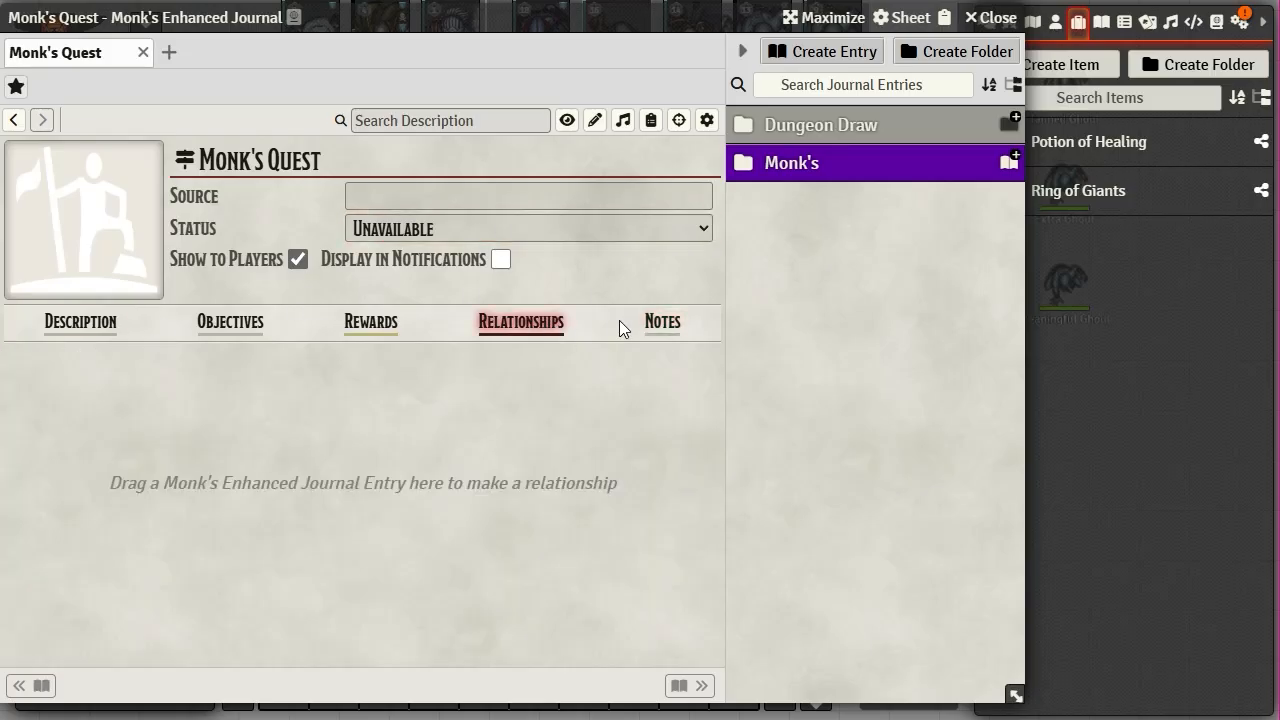
pyautogui.click(663, 323)
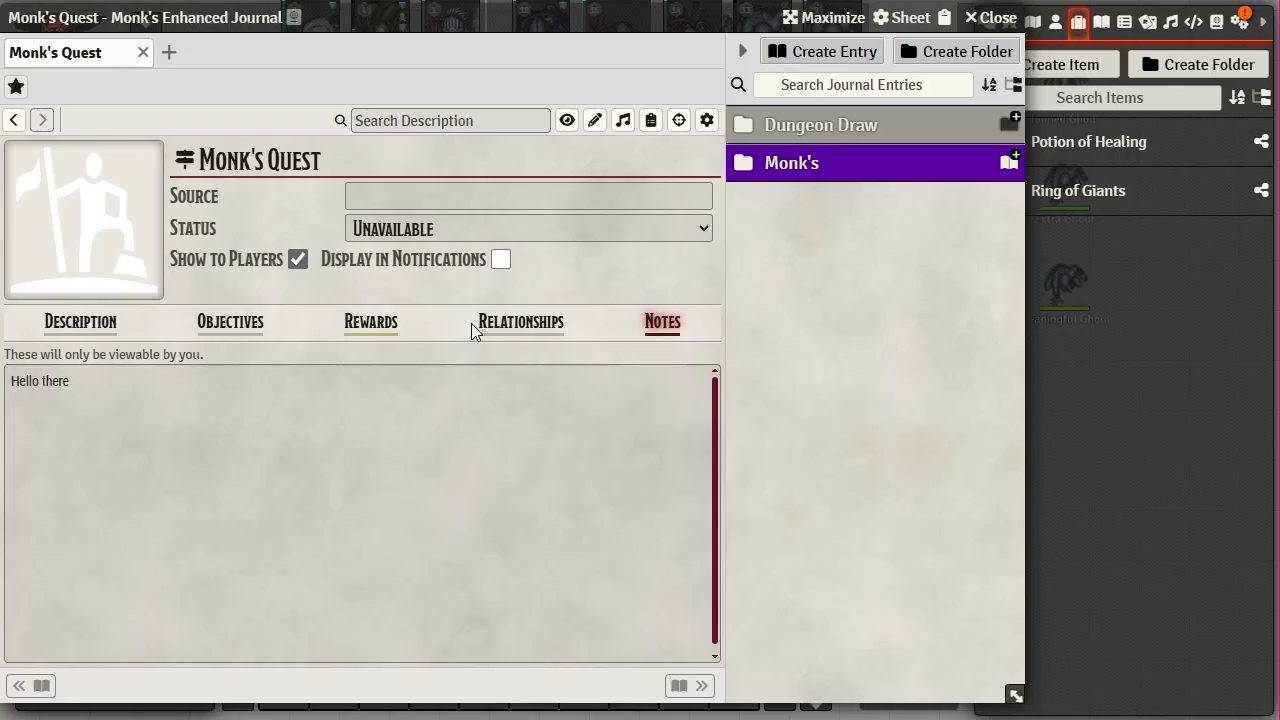
pyautogui.moveTo(169, 450)
pyautogui.click(533, 332)
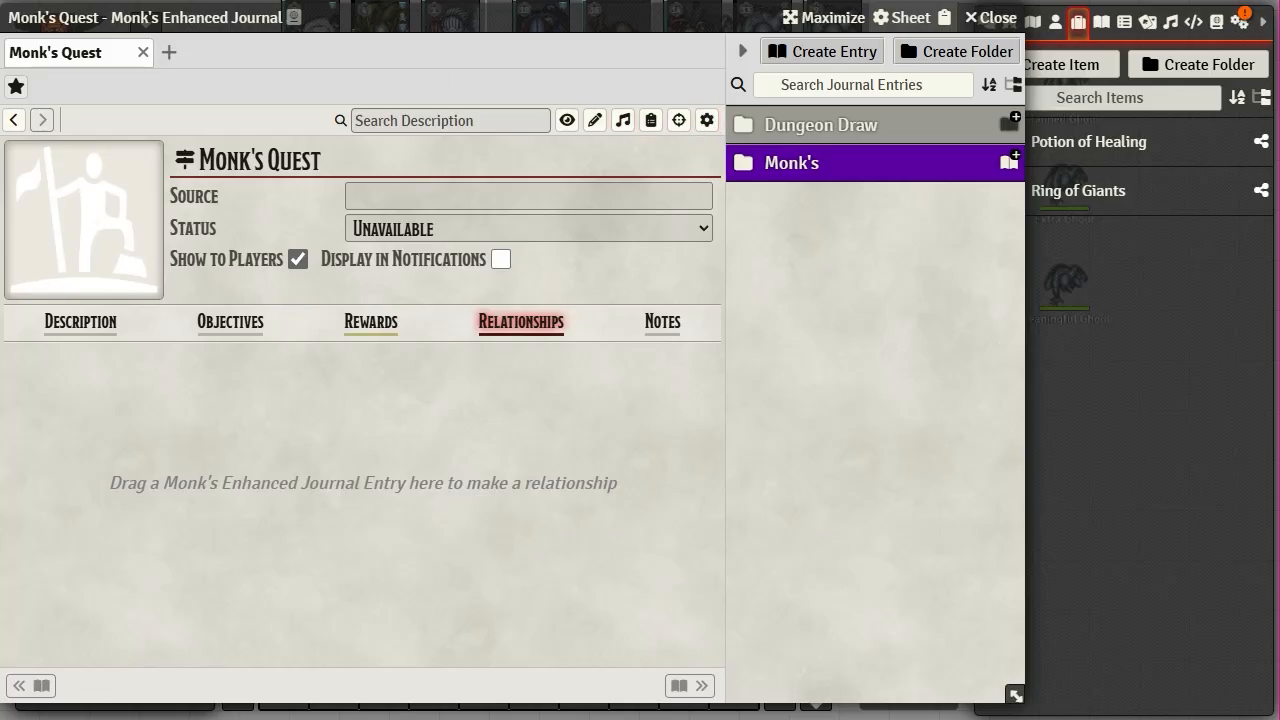
pyautogui.moveTo(423, 17); pyautogui.dragTo(497, 18)
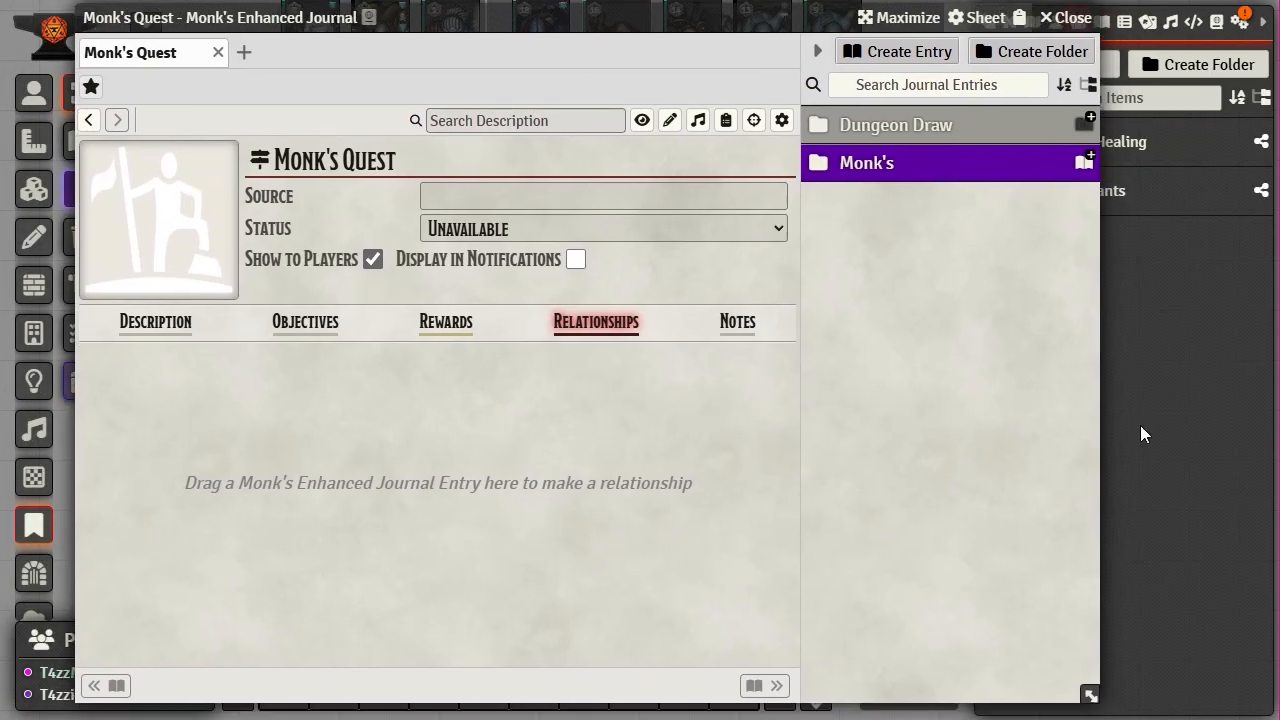
# - Close the Monk's Enhanced Journal and Ownership Configuration windows and show the Journal directory
pyautogui.click(1060, 27)
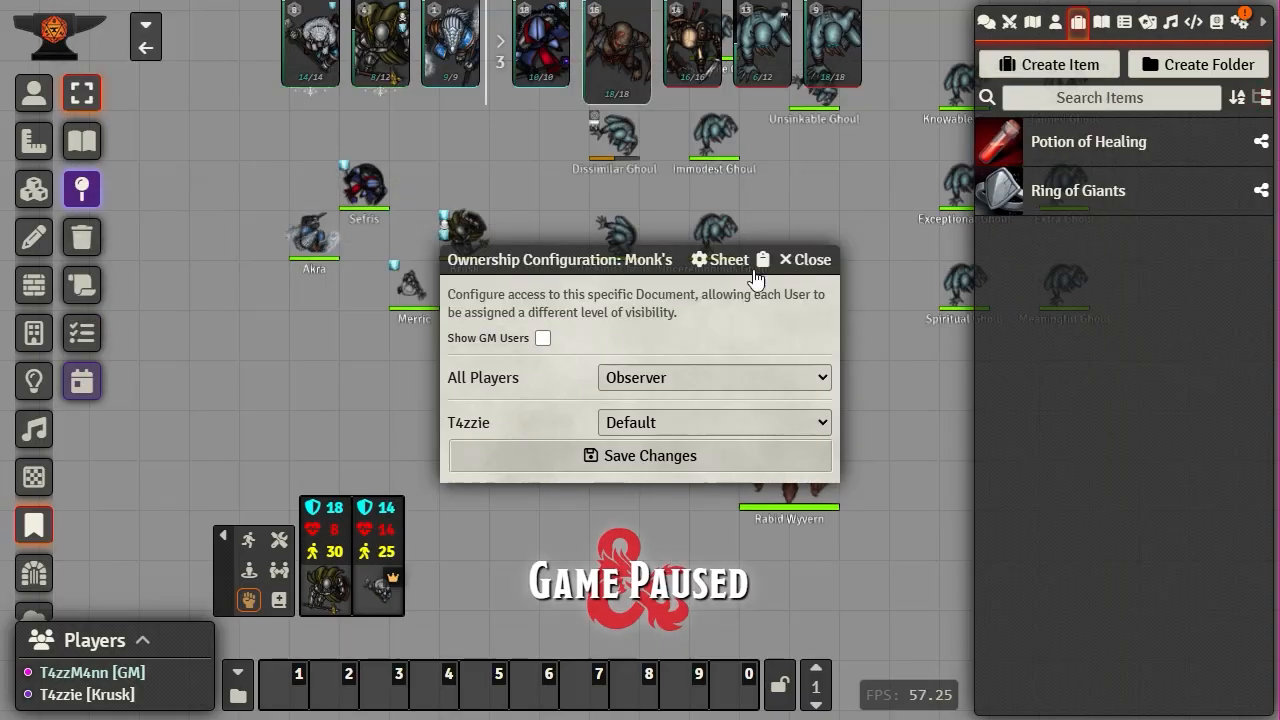
pyautogui.click(830, 265)
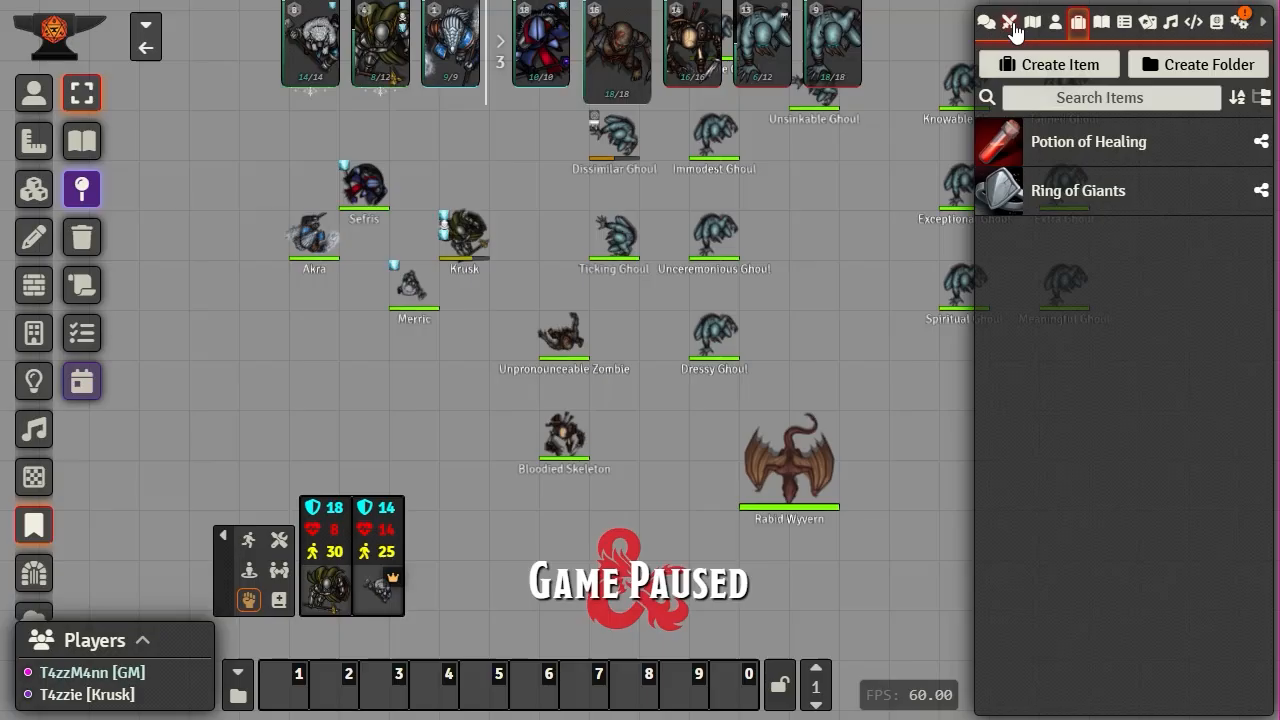
pyautogui.click(1102, 24)
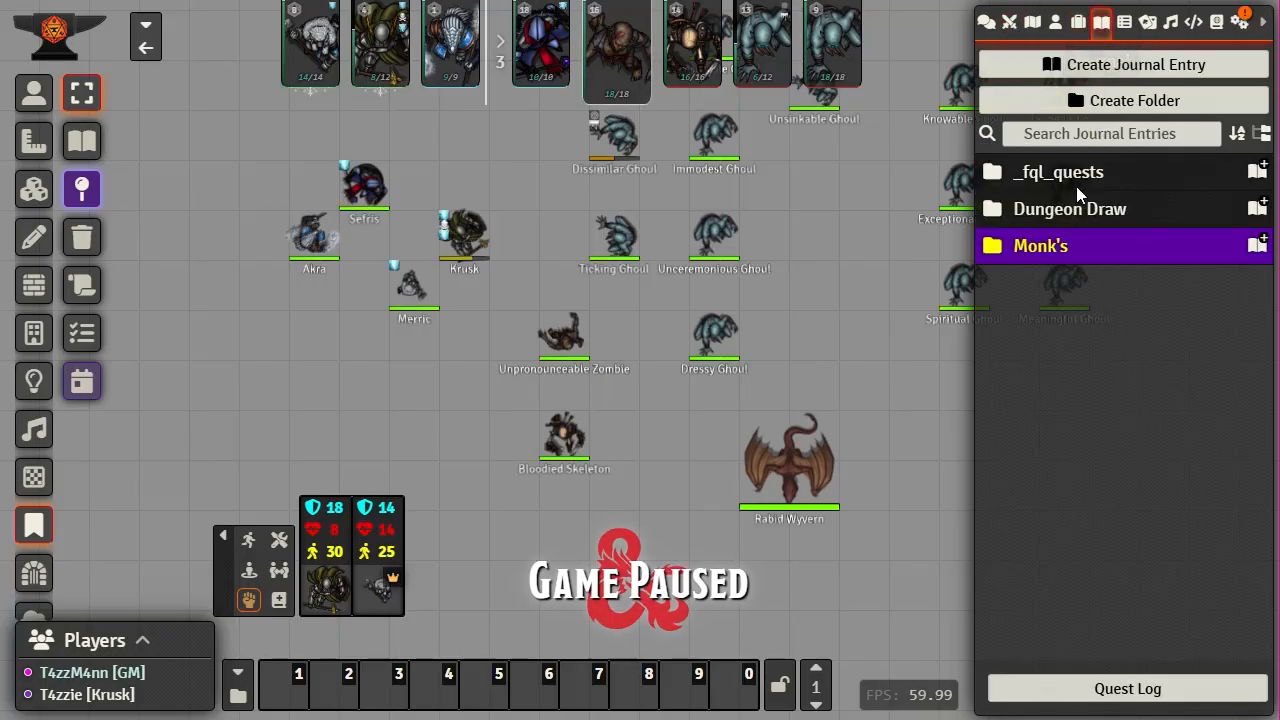
# - Create a Shop-type journal entry named 'Shop' in the Monk's folder and reposition its window
pyautogui.click(1041, 250)
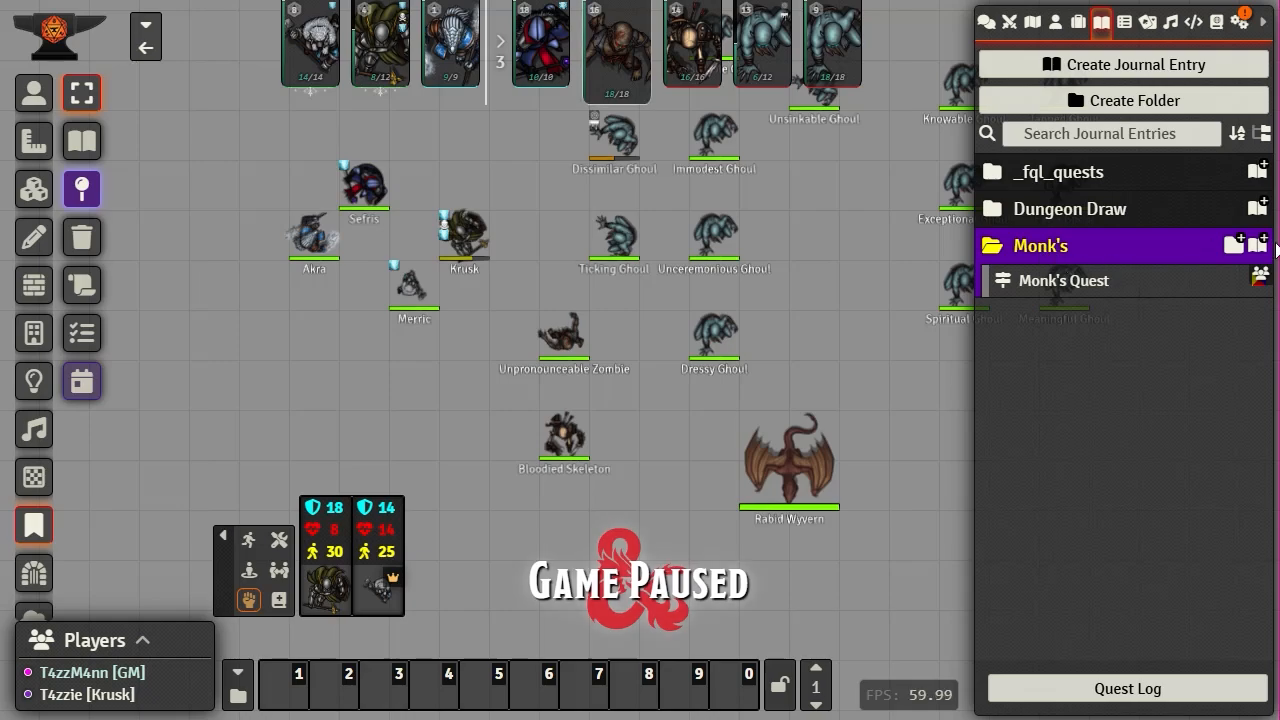
pyautogui.click(1260, 248)
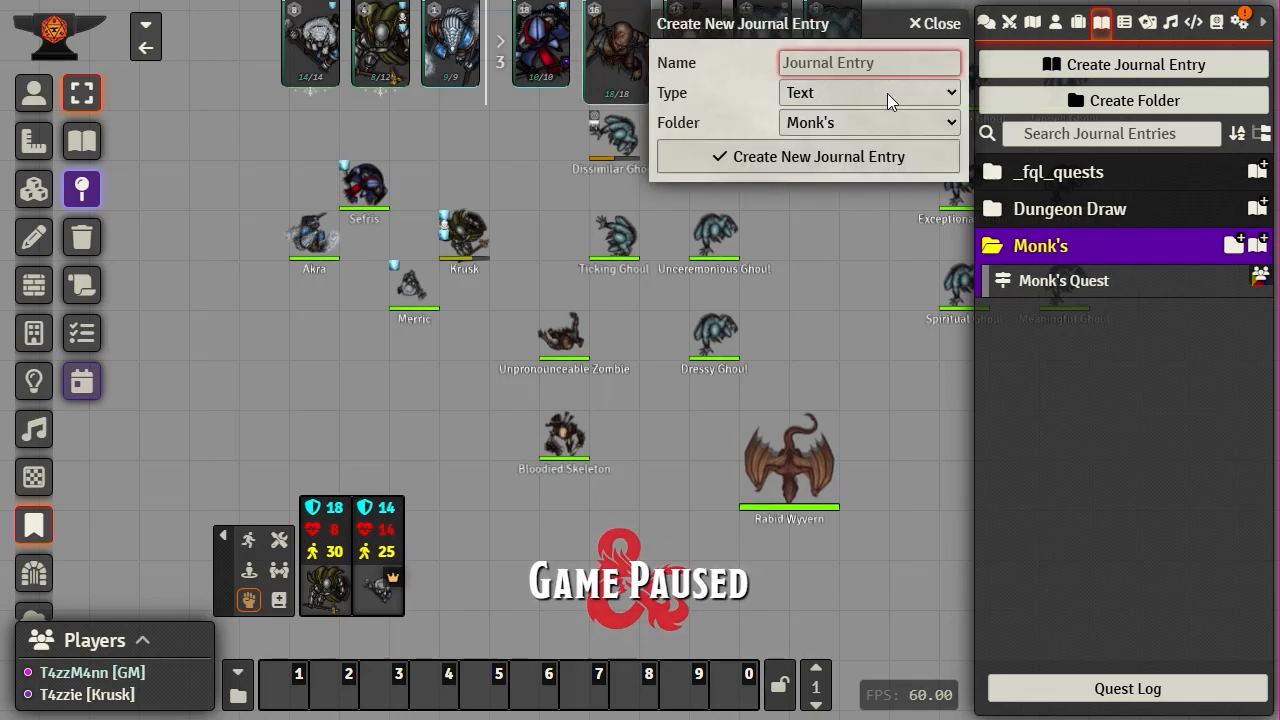
pyautogui.click(887, 93)
pyautogui.scroll(-2, 878, 462)
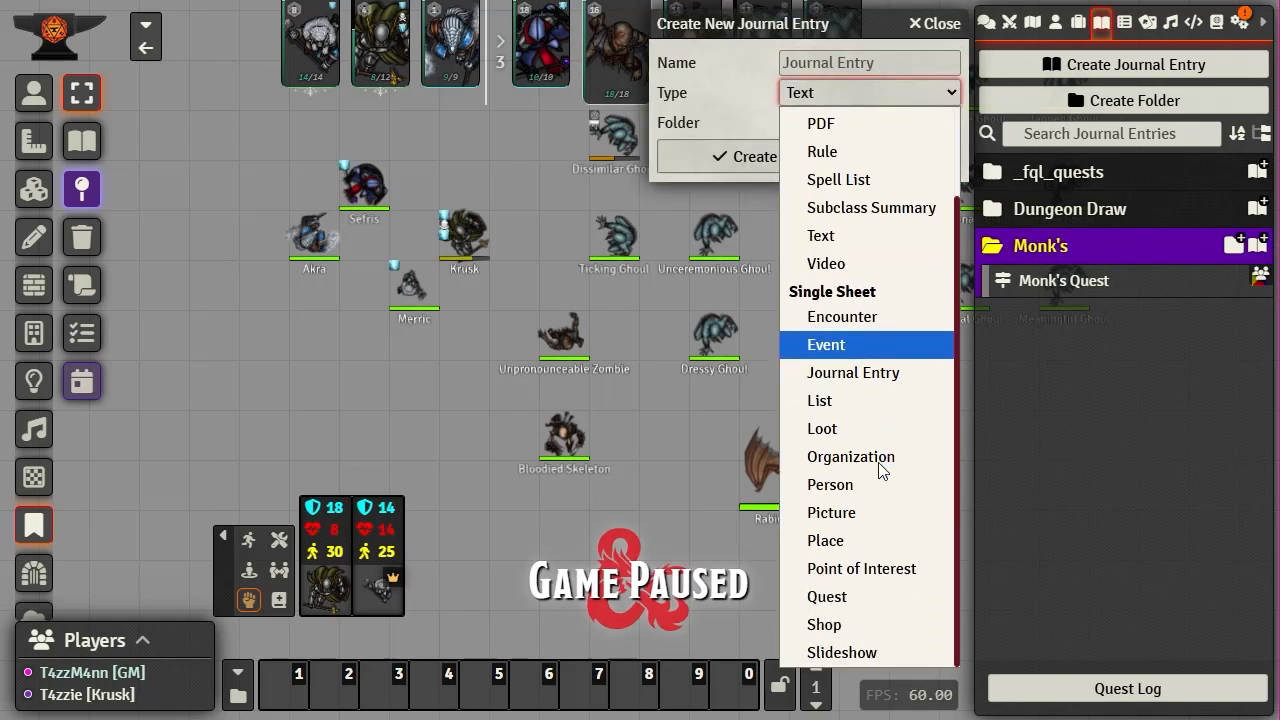
pyautogui.click(842, 625)
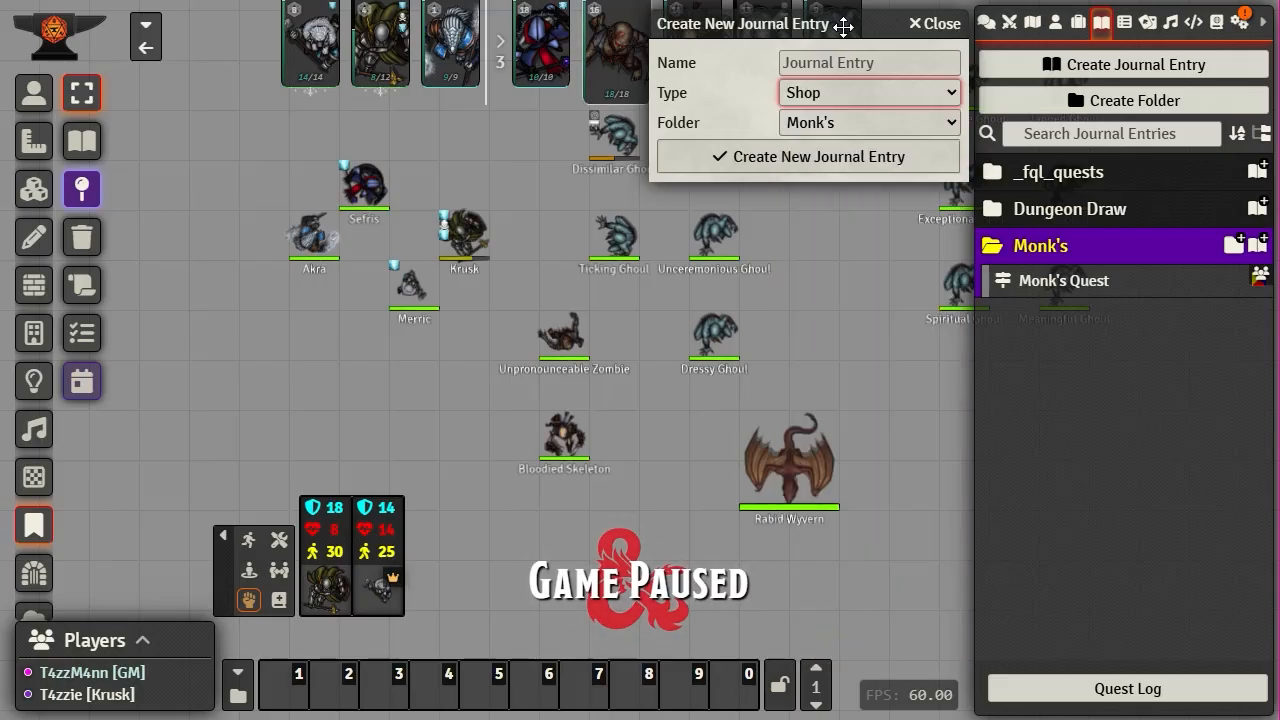
pyautogui.moveTo(843, 27); pyautogui.dragTo(363, 27)
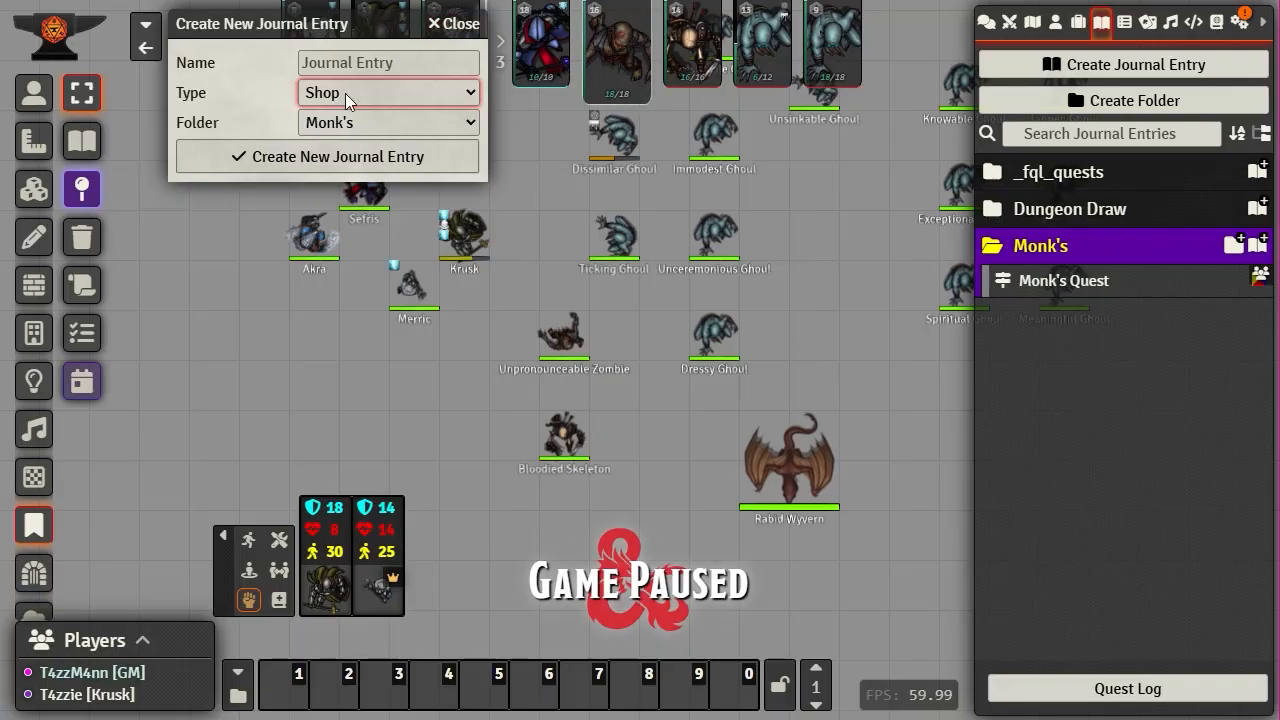
pyautogui.click(339, 63)
pyautogui.write('S')
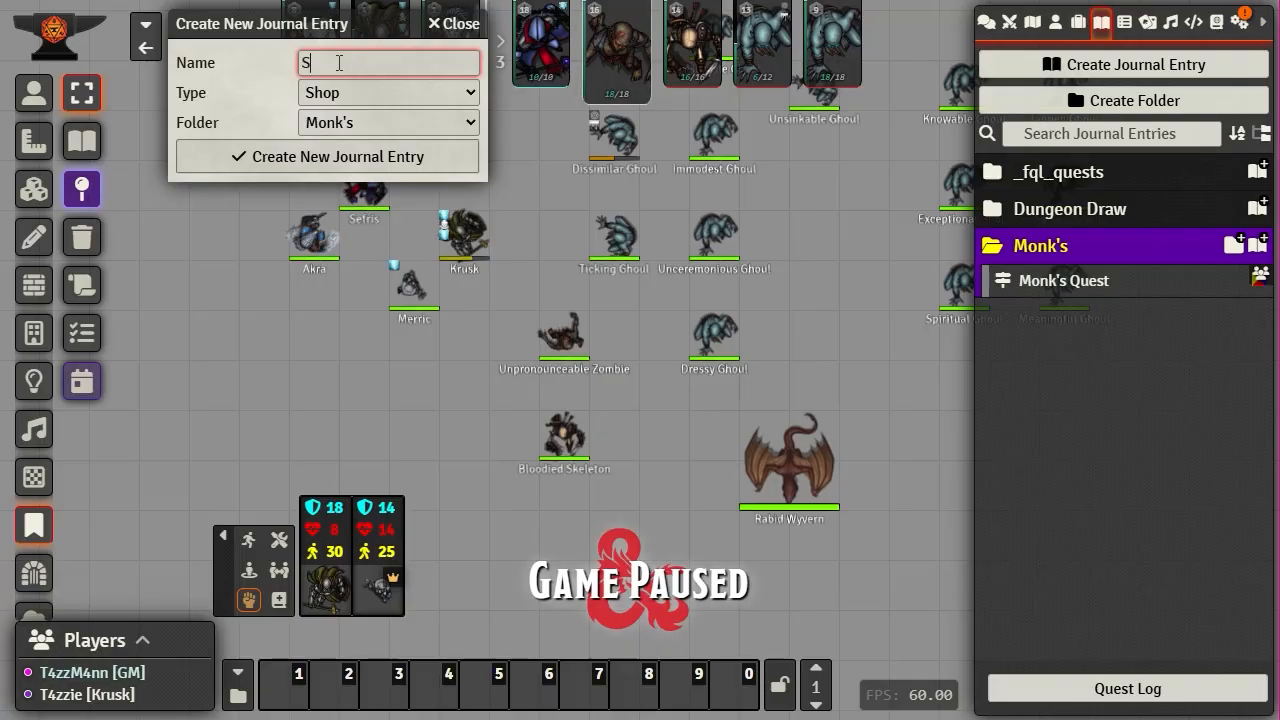
pyautogui.write('hop')
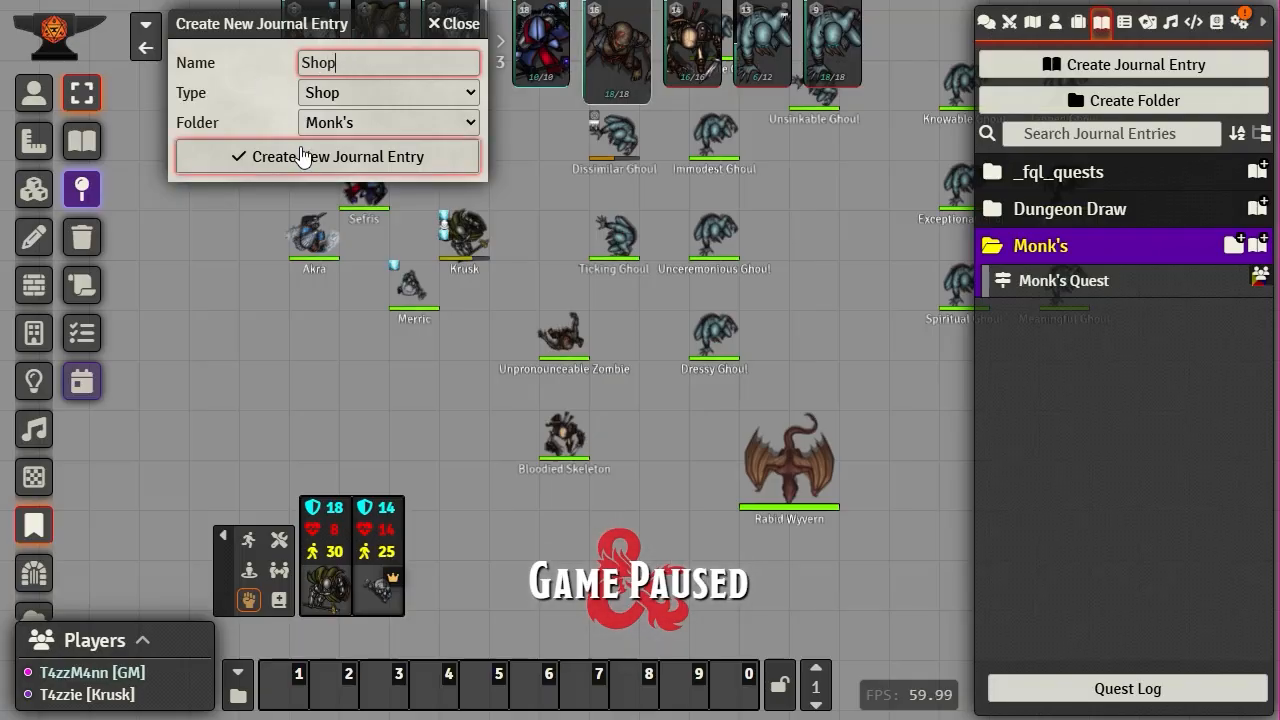
pyautogui.click(303, 156)
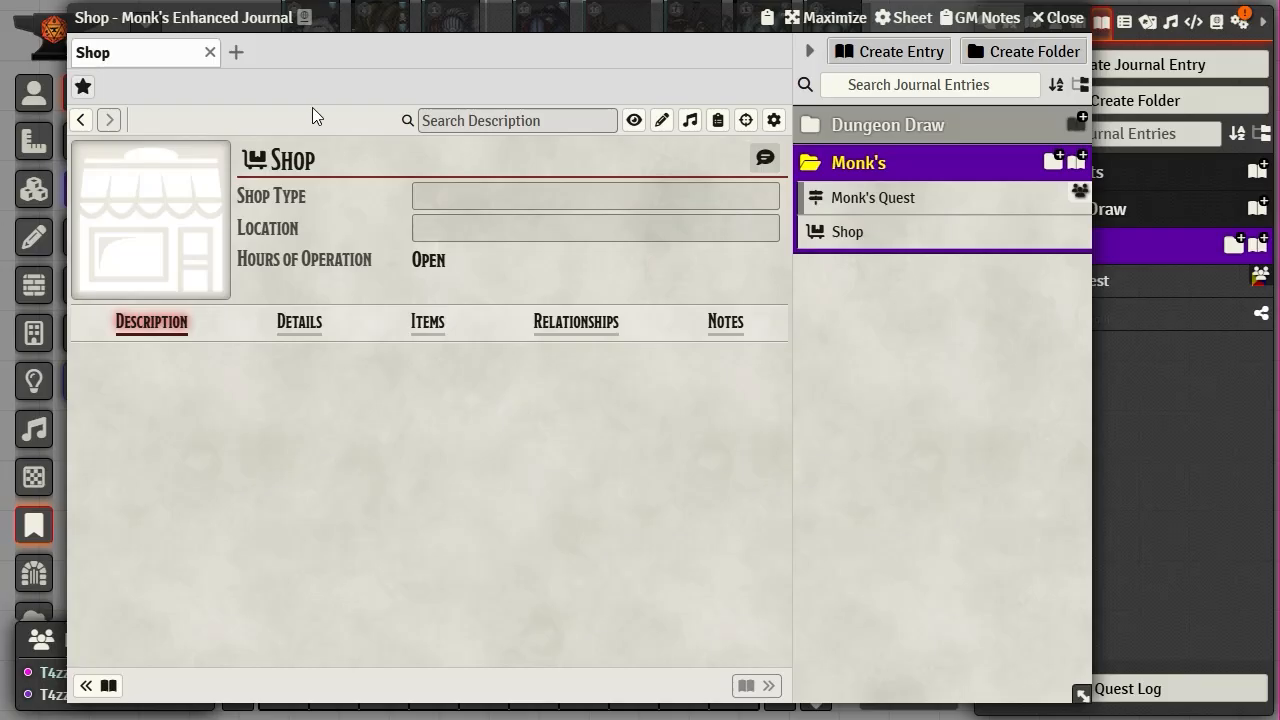
pyautogui.moveTo(434, 17); pyautogui.dragTo(523, 17)
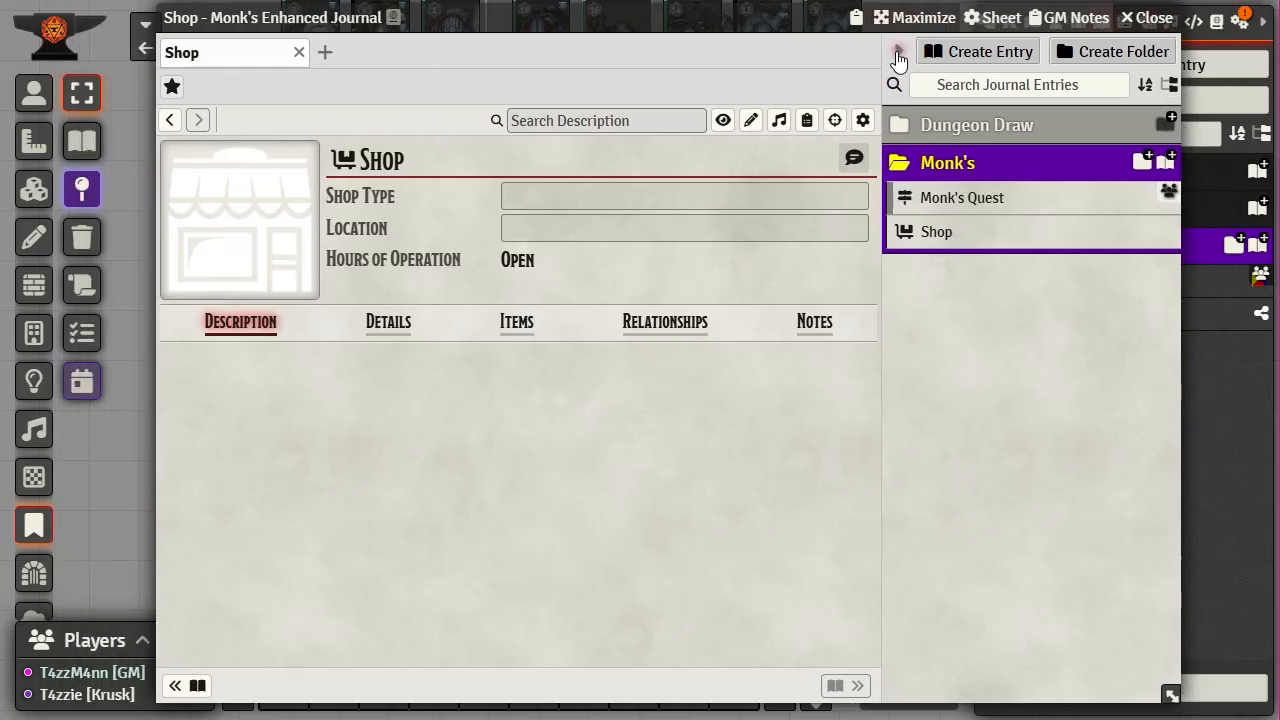
# - Collapse the journal's entry directory, then step back to Monk's Quest and forward to Shop
pyautogui.click(898, 58)
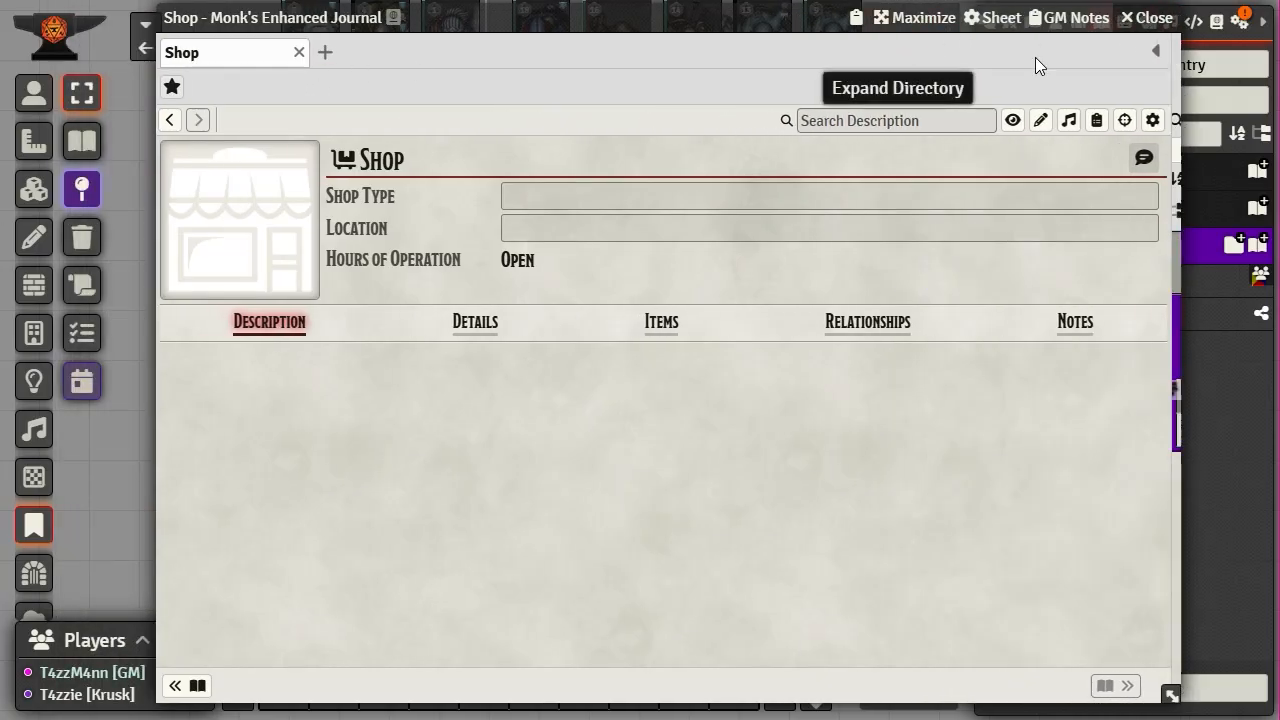
pyautogui.click(1161, 58)
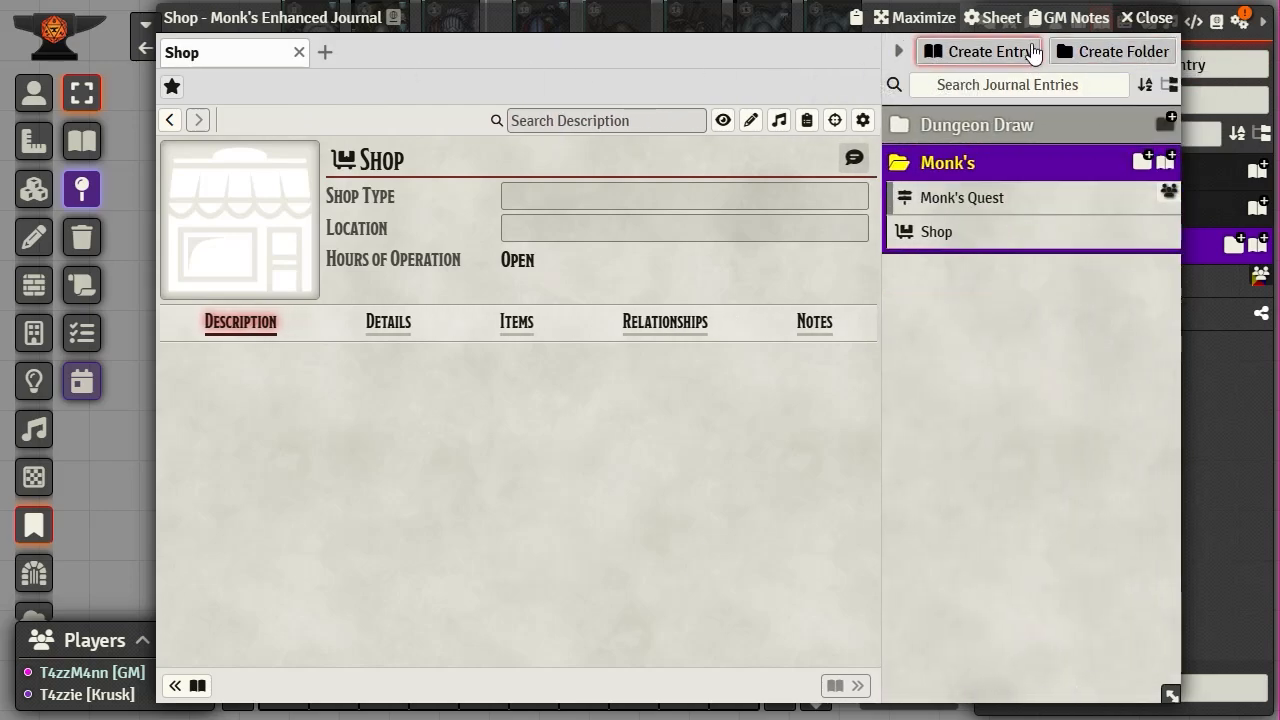
pyautogui.click(897, 58)
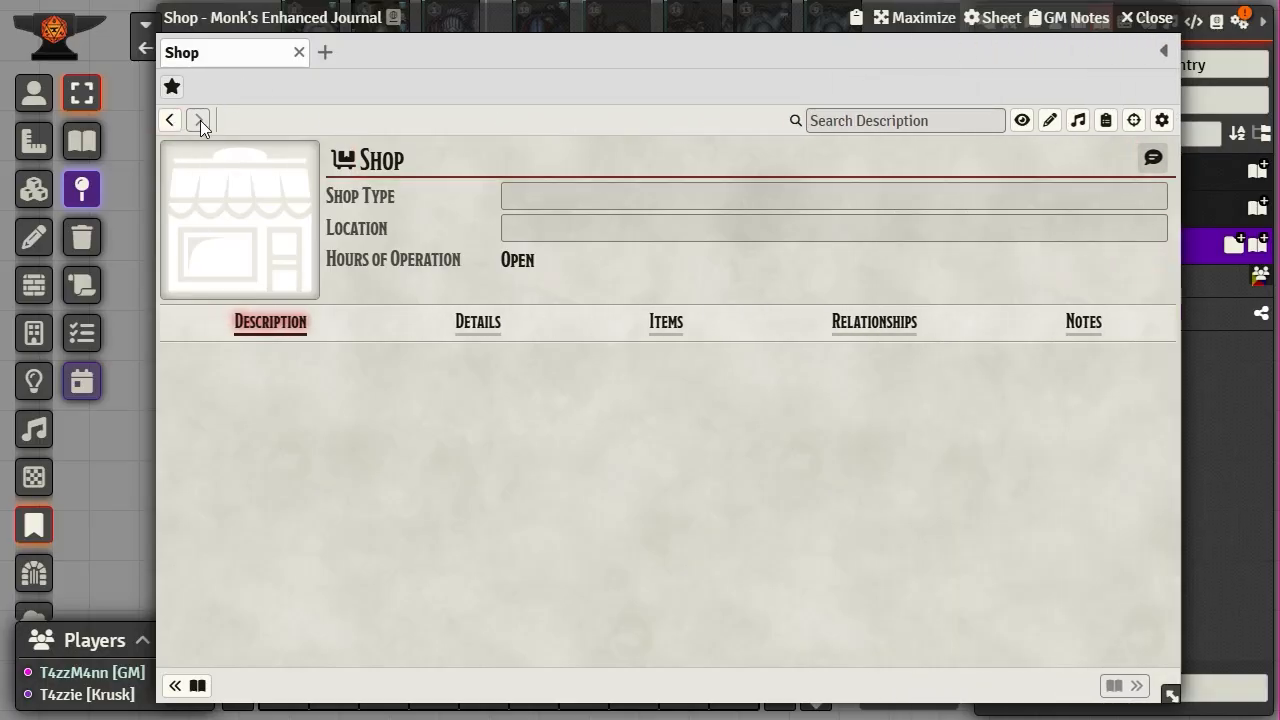
pyautogui.click(181, 688)
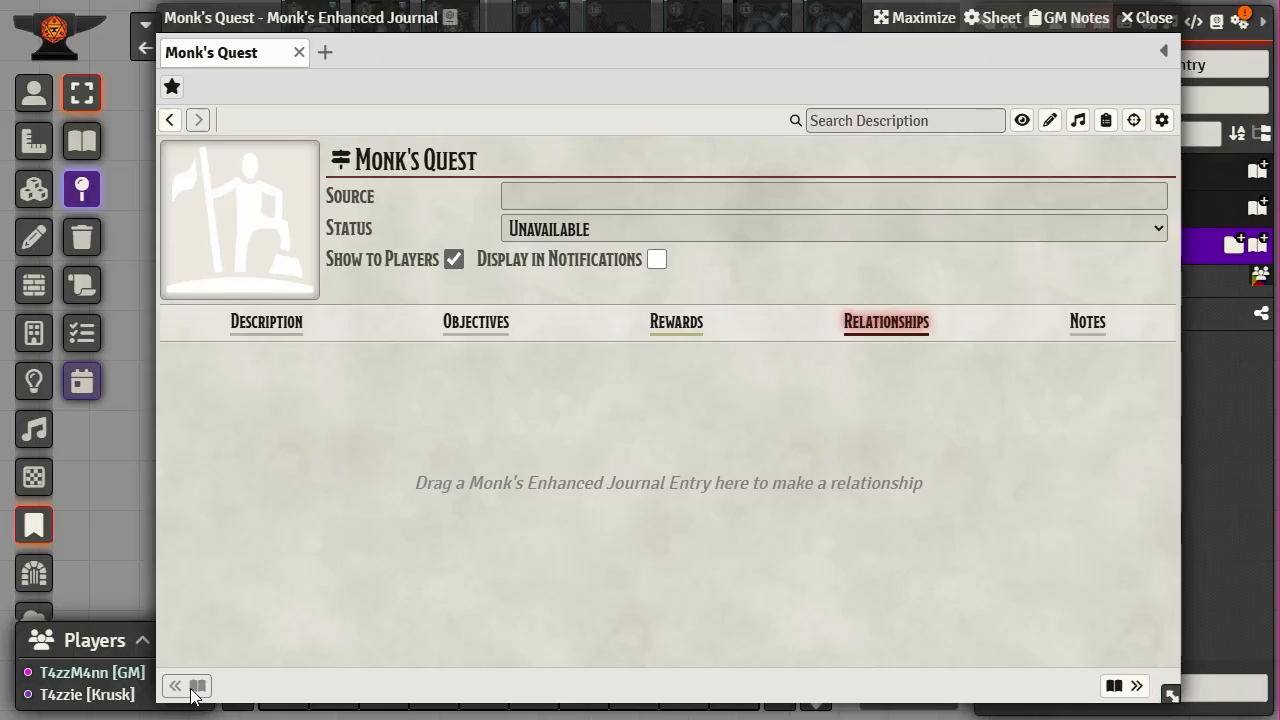
pyautogui.click(1136, 687)
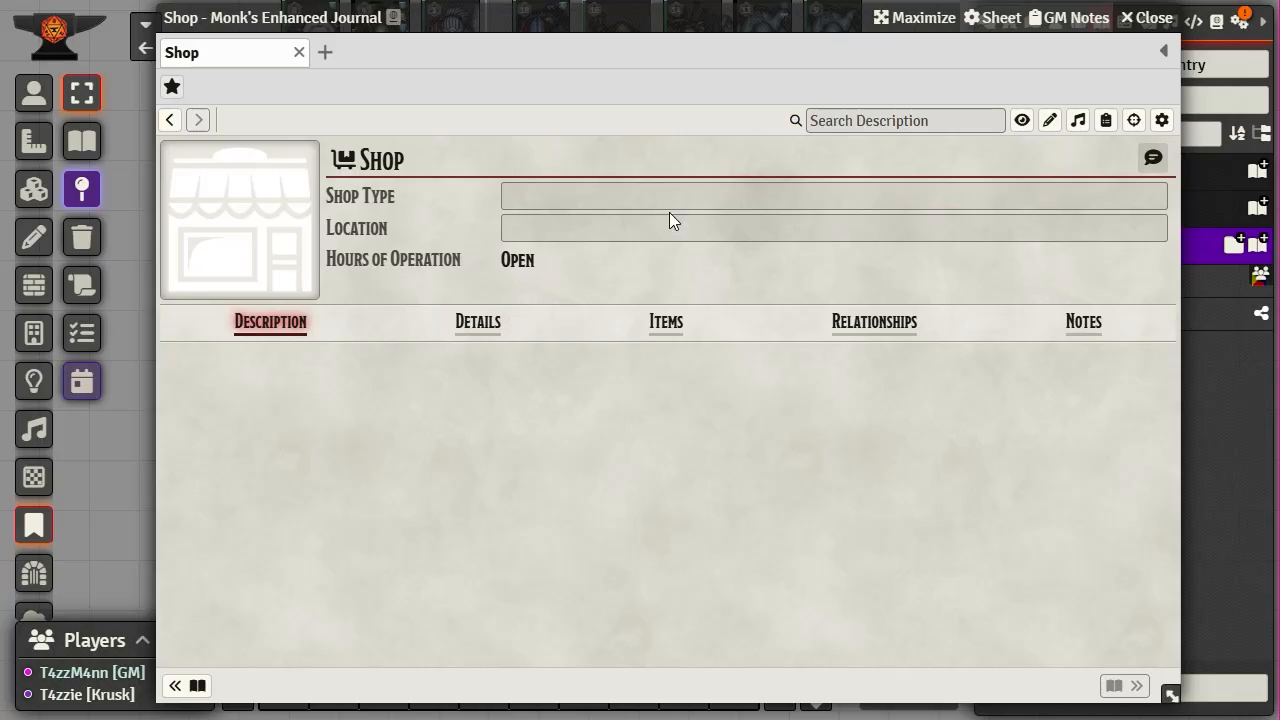
# - In the Shop's Details section, set the open status to Closed
pyautogui.moveTo(545, 19); pyautogui.dragTo(366, 5)
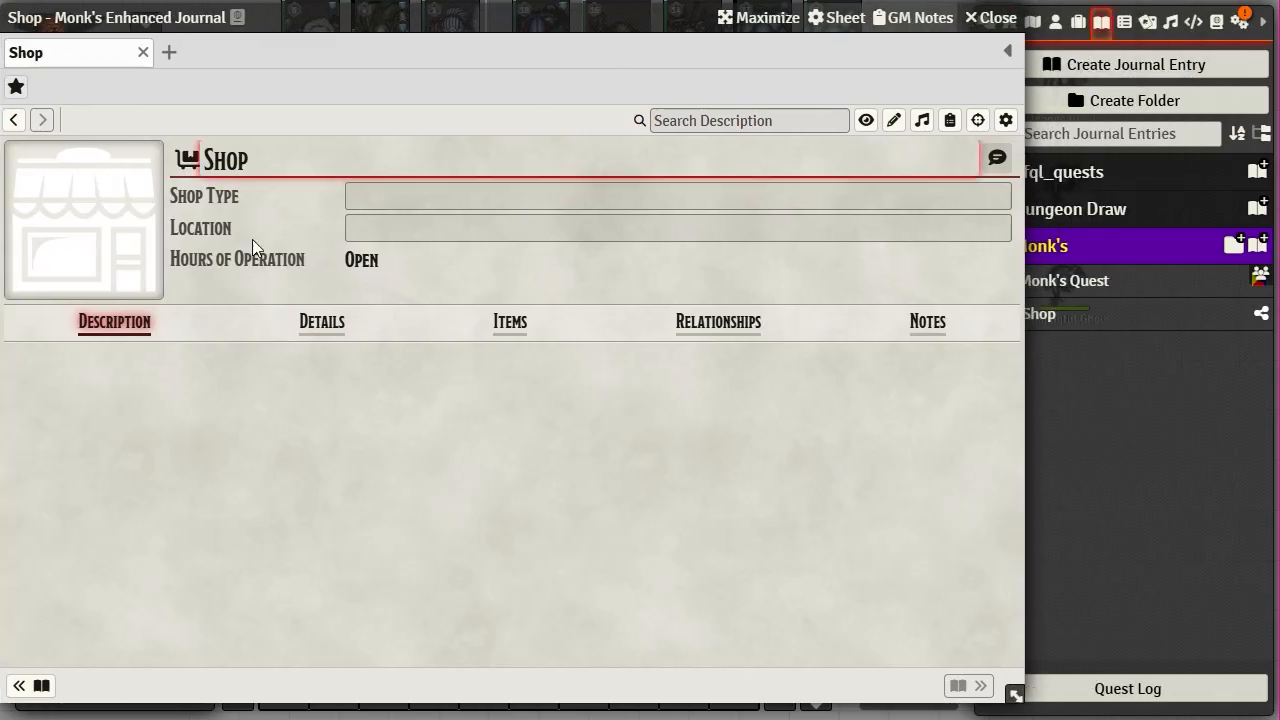
pyautogui.moveTo(98, 402)
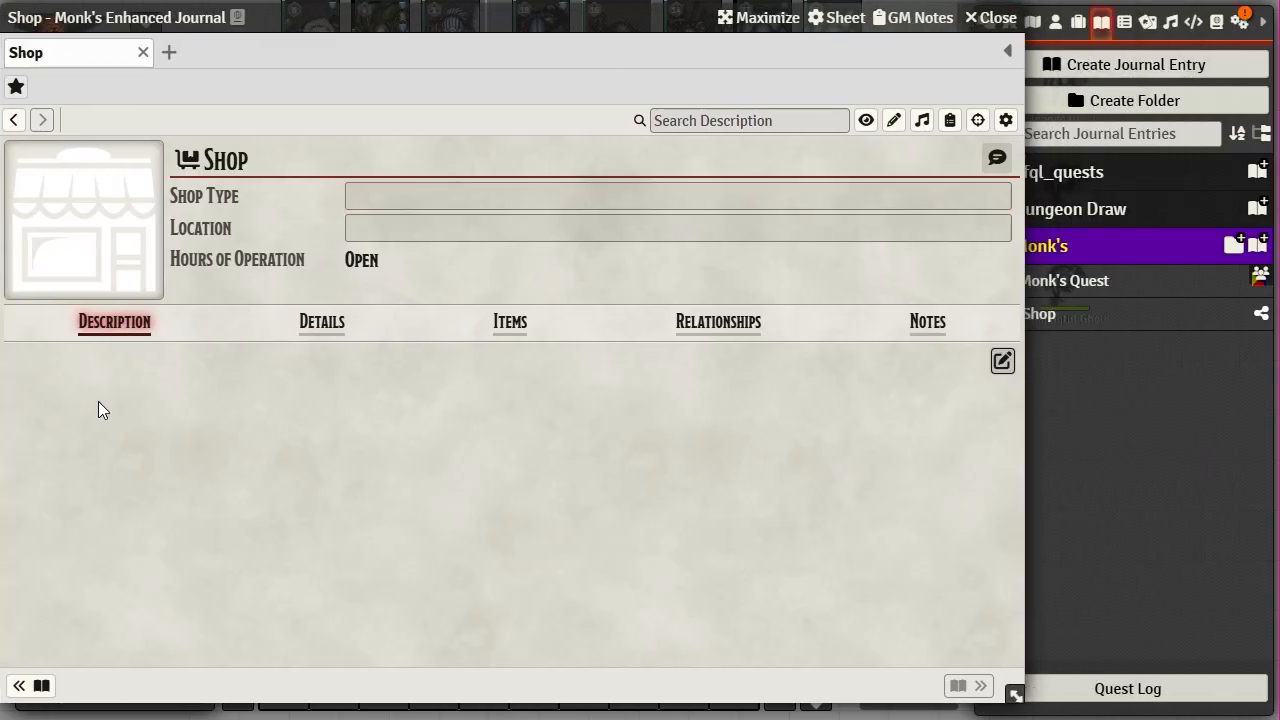
pyautogui.click(318, 325)
pyautogui.click(232, 370)
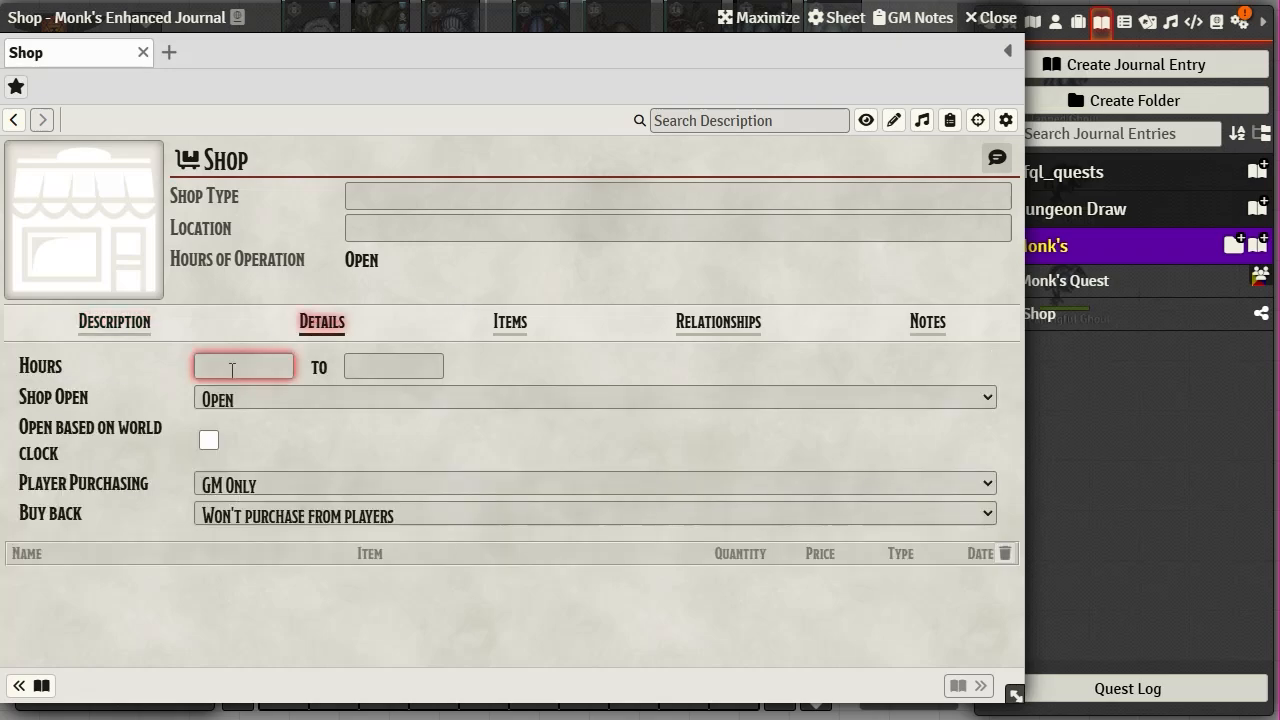
pyautogui.click(400, 366)
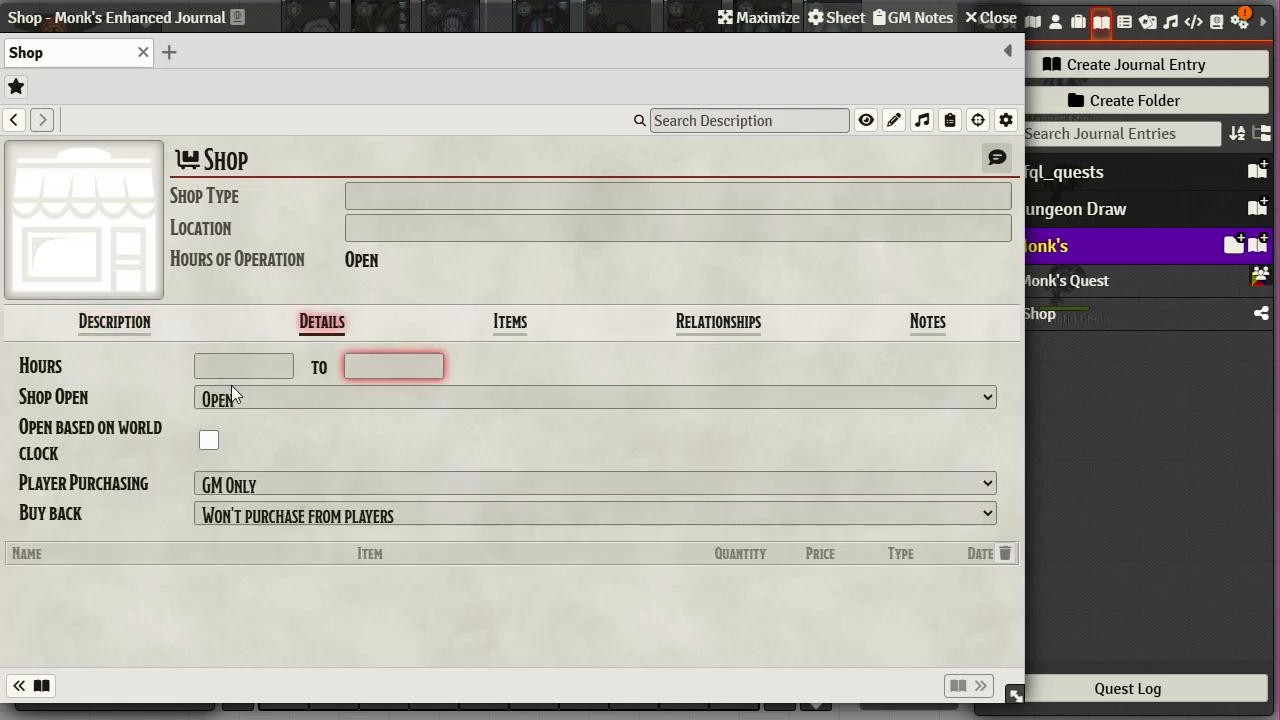
pyautogui.click(979, 398)
pyautogui.click(370, 461)
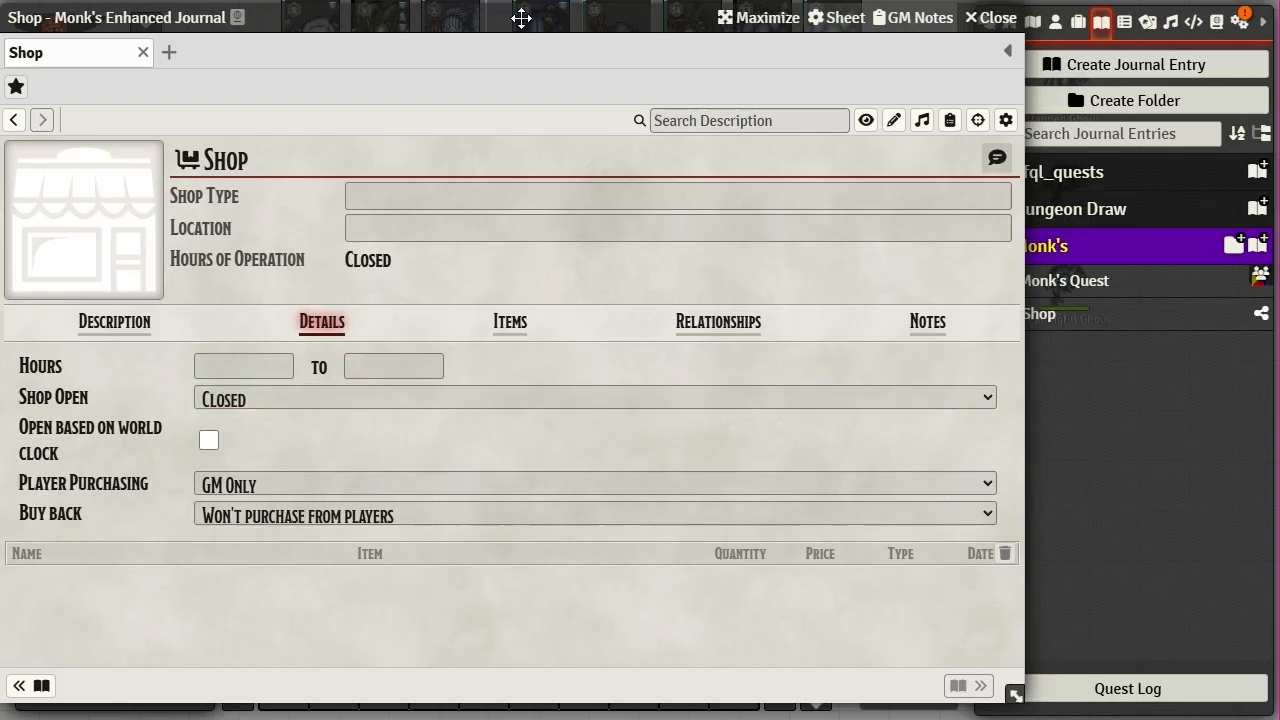
pyautogui.moveTo(517, 17); pyautogui.dragTo(313, 9)
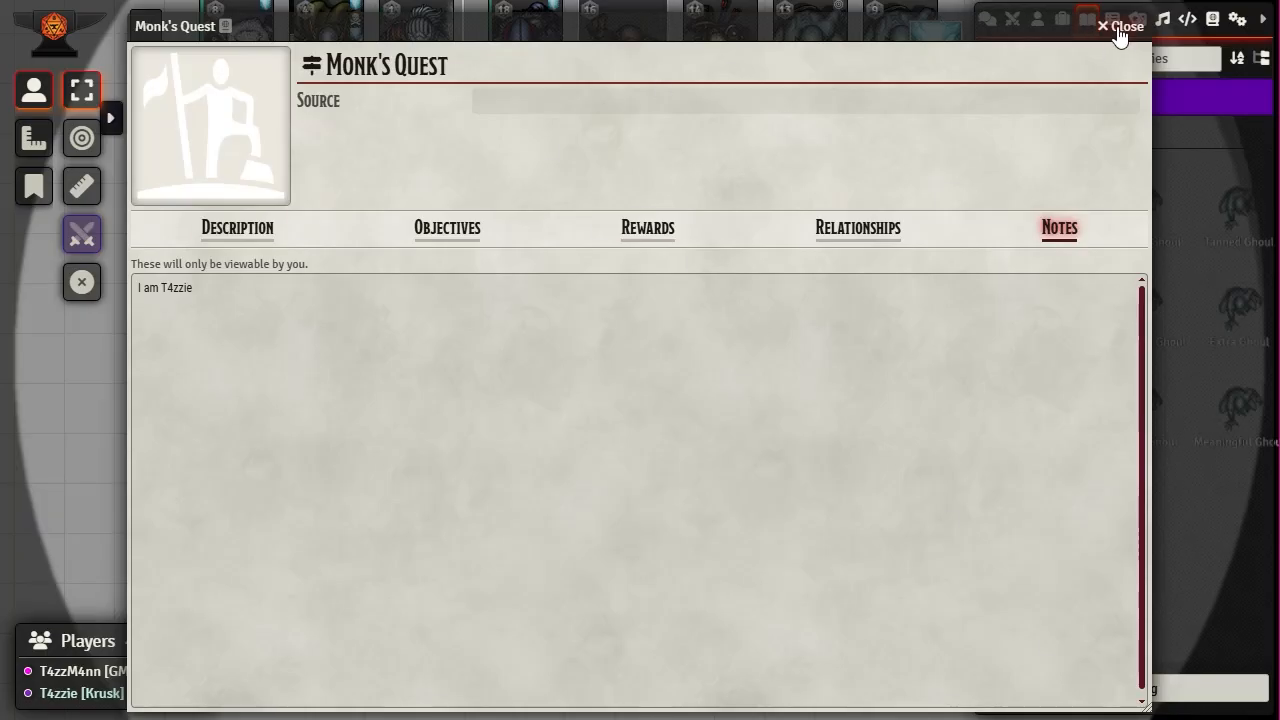
# - Close Monk's Quest and confirm the player's Monk's folder lists only Monk's Quest, not the Shop
pyautogui.click(1121, 27)
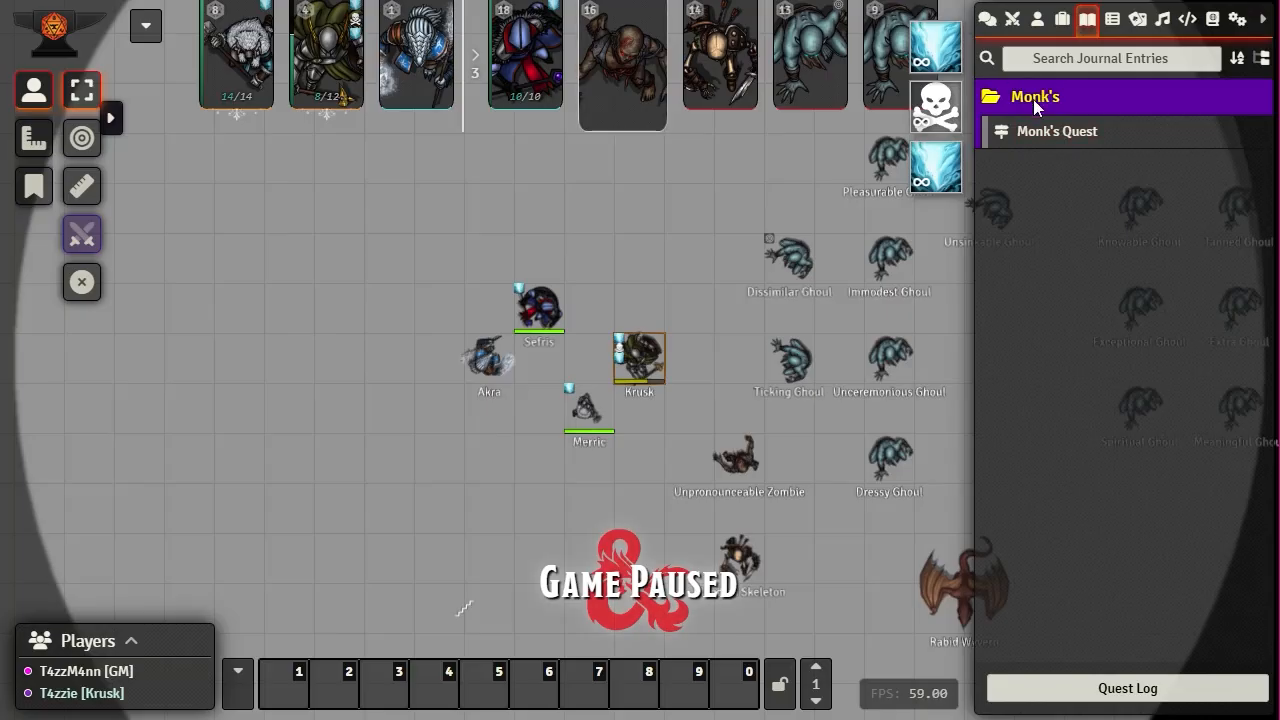
pyautogui.click(1033, 99)
pyautogui.click(1033, 99)
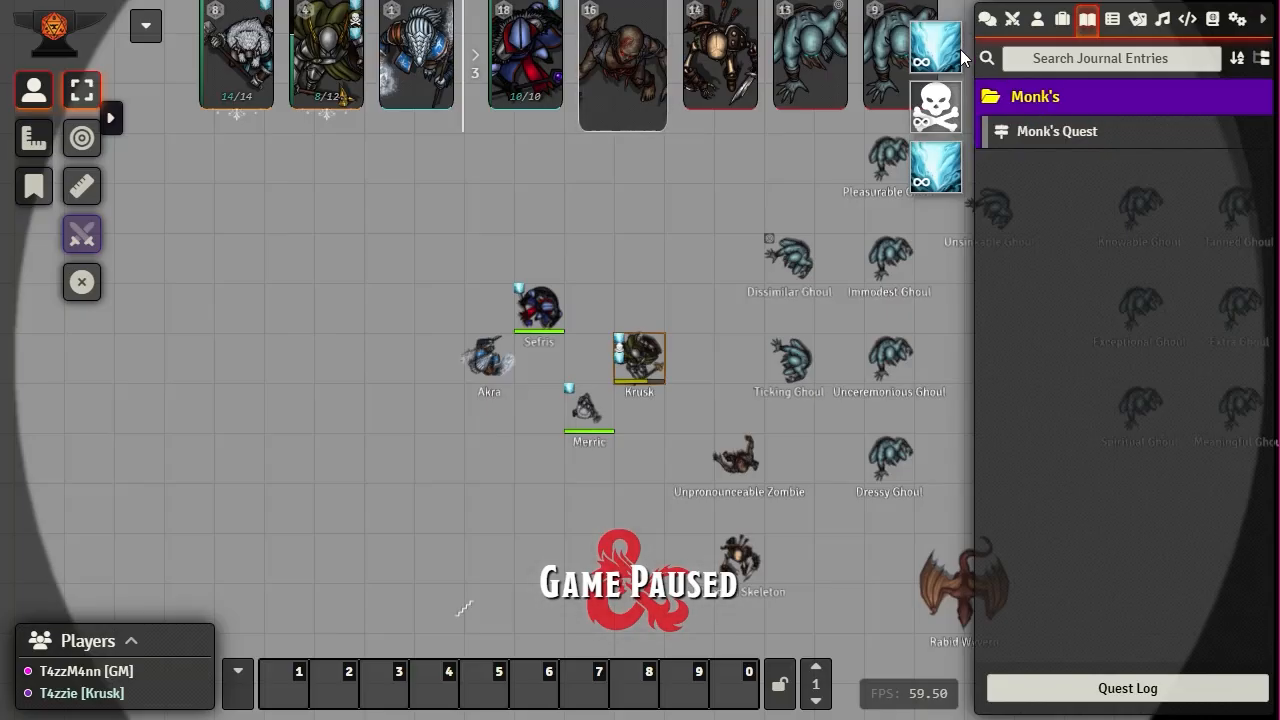
pyautogui.click(1062, 20)
pyautogui.click(1087, 20)
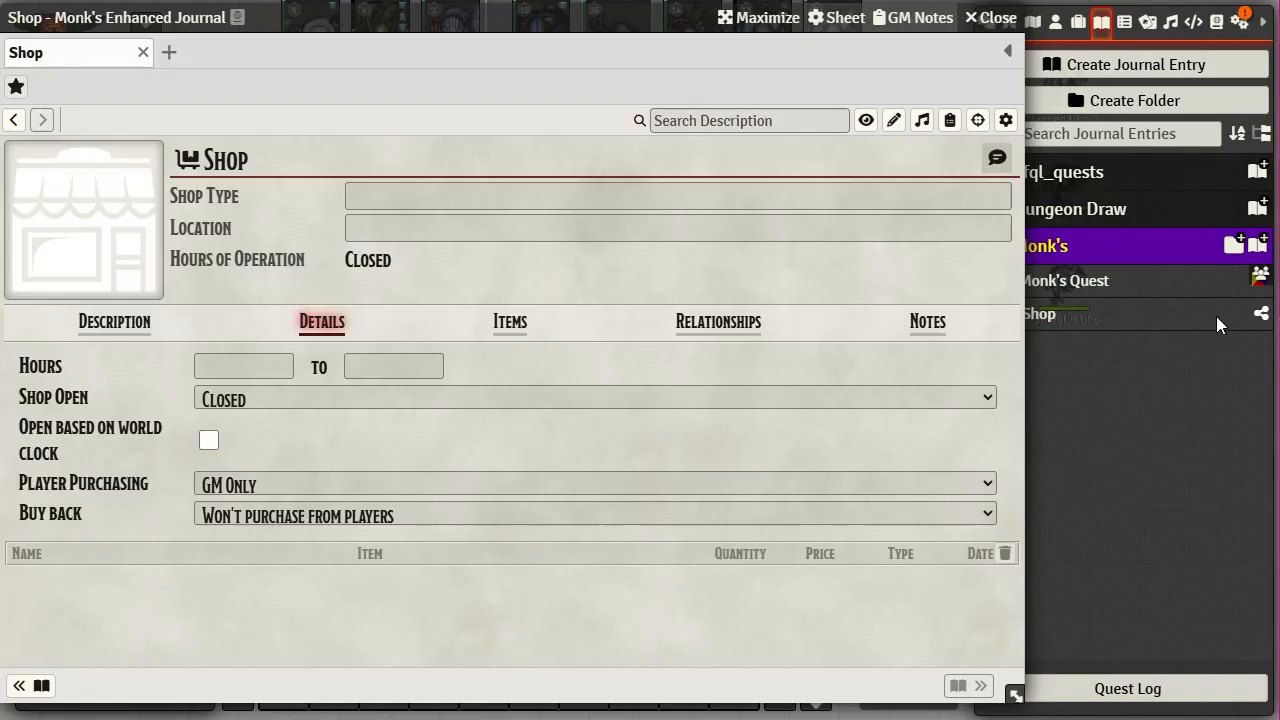
# - Set the Shop's ownership to give All Players Observer access and save the change
pyautogui.rightClick(1049, 325)
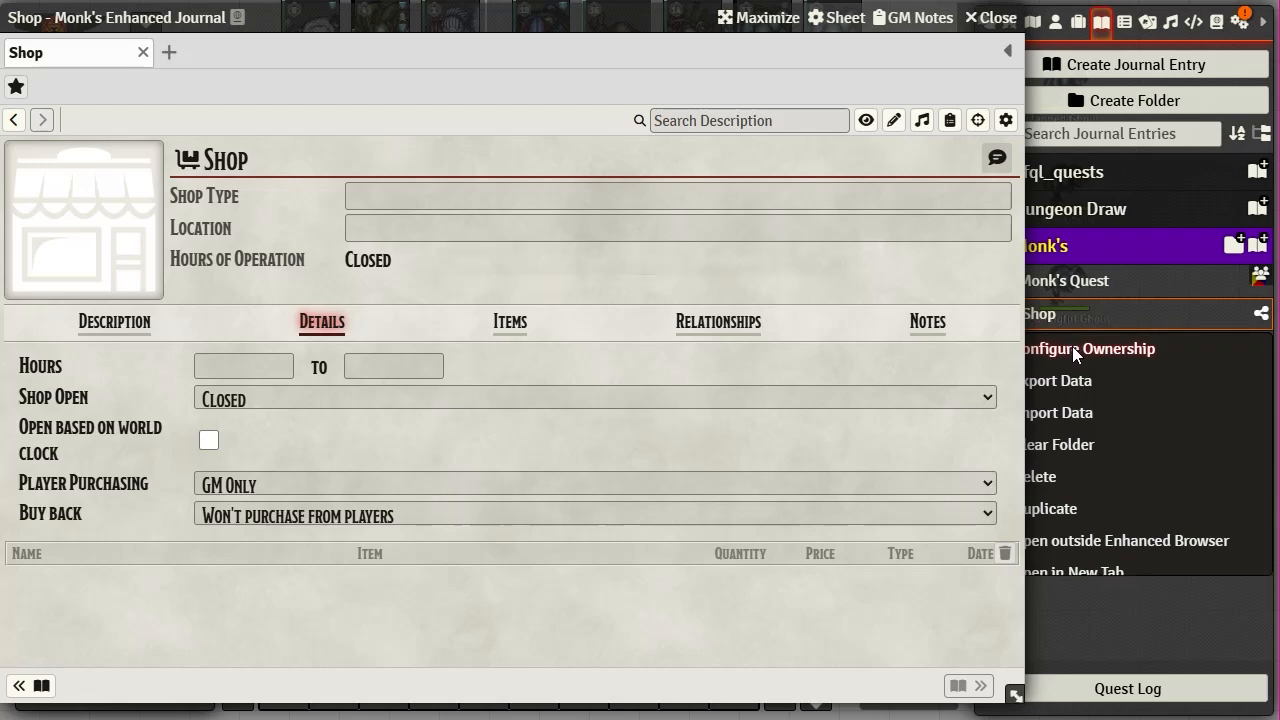
pyautogui.click(1072, 346)
pyautogui.click(629, 378)
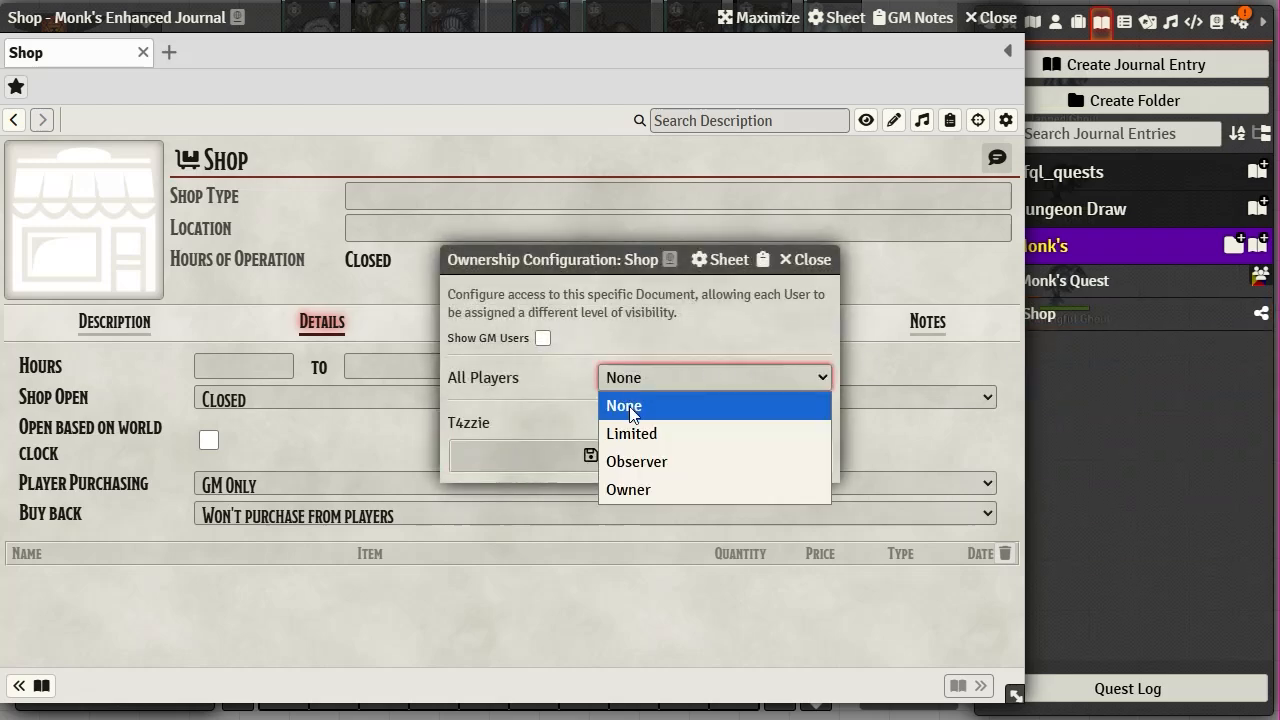
pyautogui.click(634, 462)
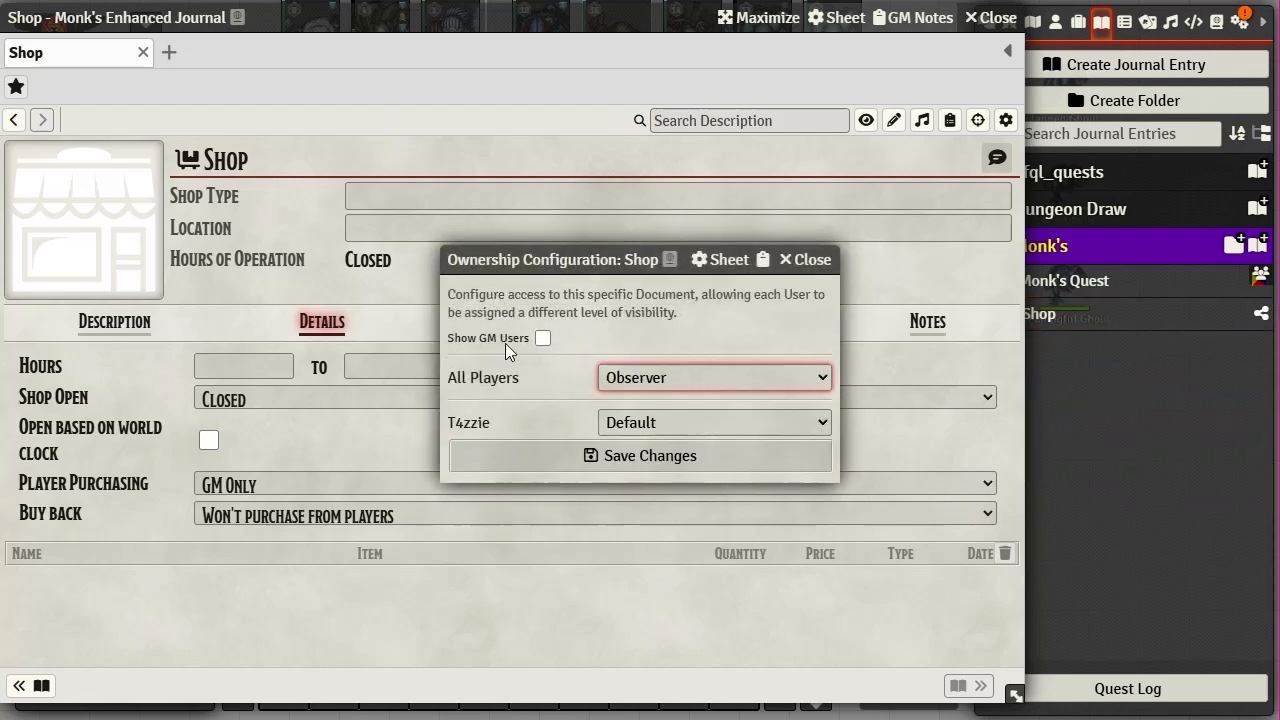
pyautogui.click(651, 462)
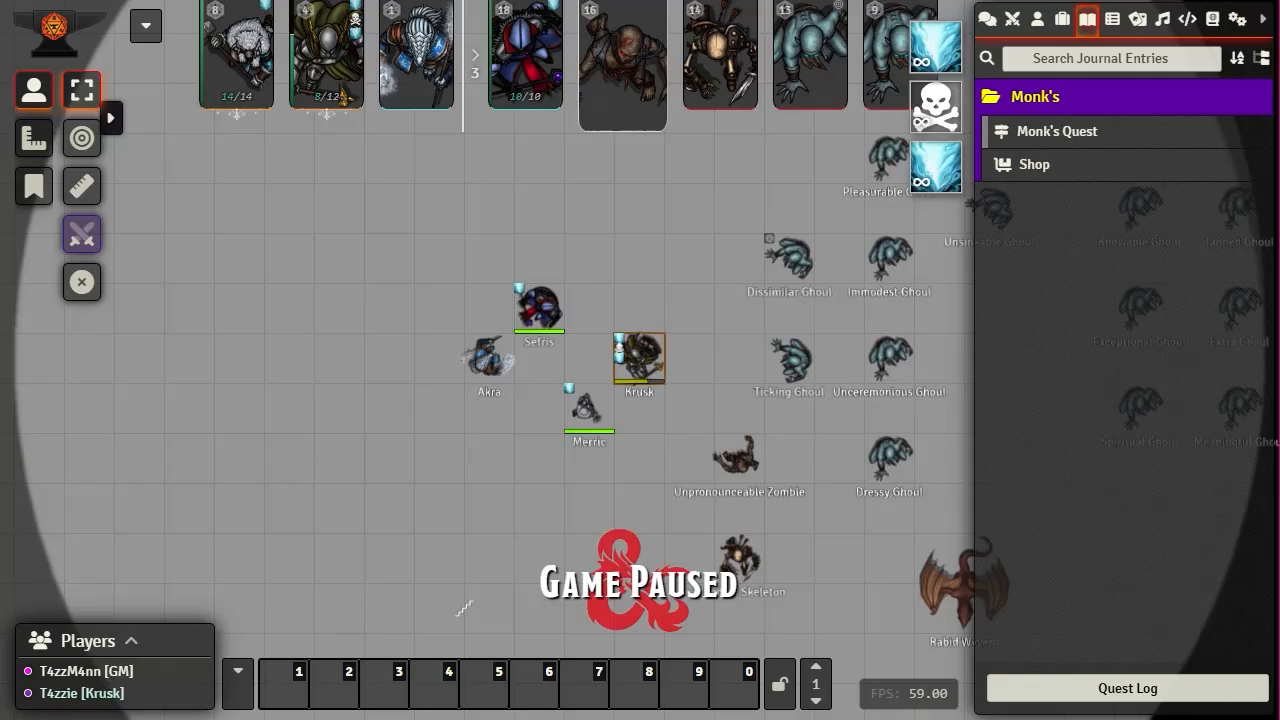
# - As the player, open the Shop and browse its Items, Description and Relationships tabs
pyautogui.click(1034, 166)
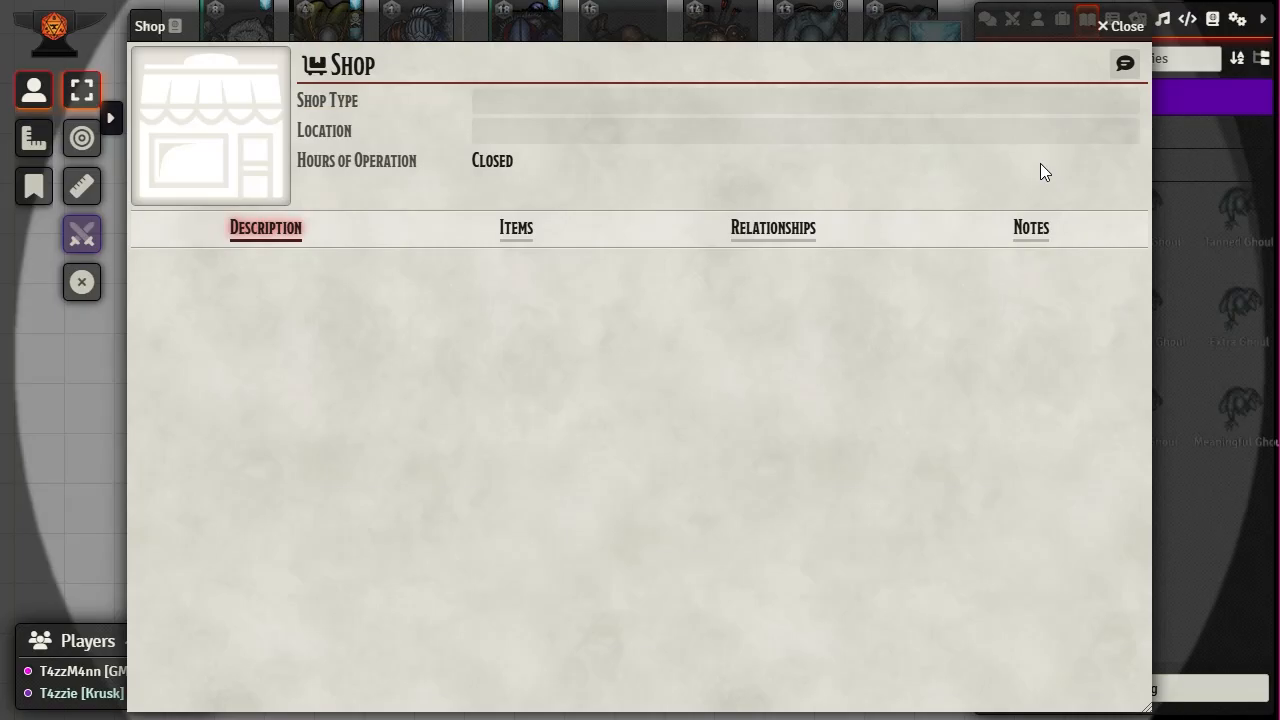
pyautogui.click(512, 234)
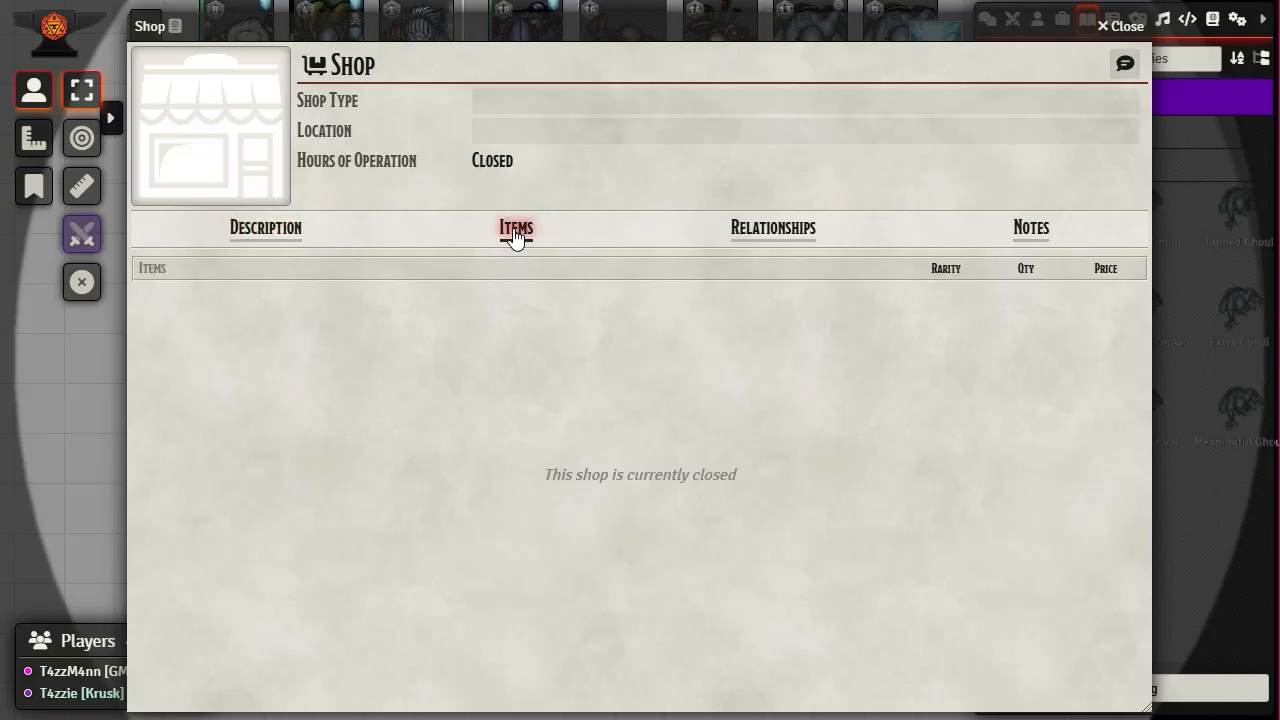
pyautogui.click(253, 236)
pyautogui.click(812, 241)
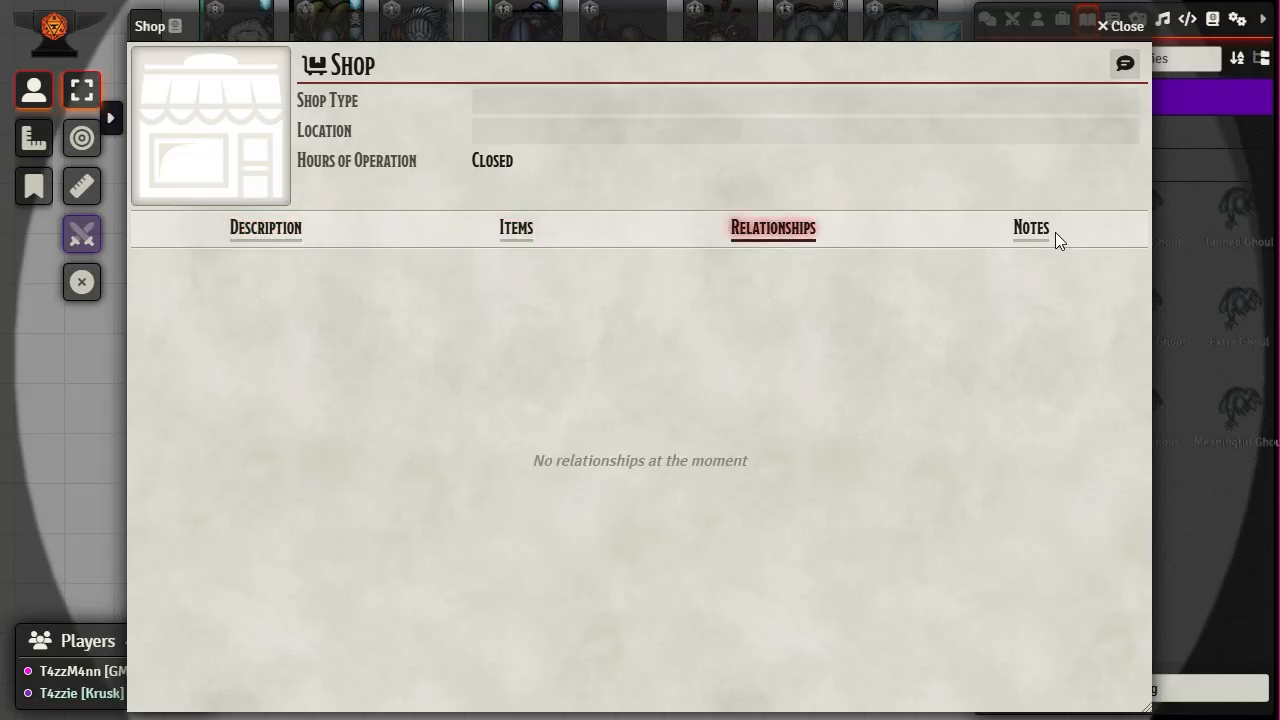
pyautogui.click(272, 236)
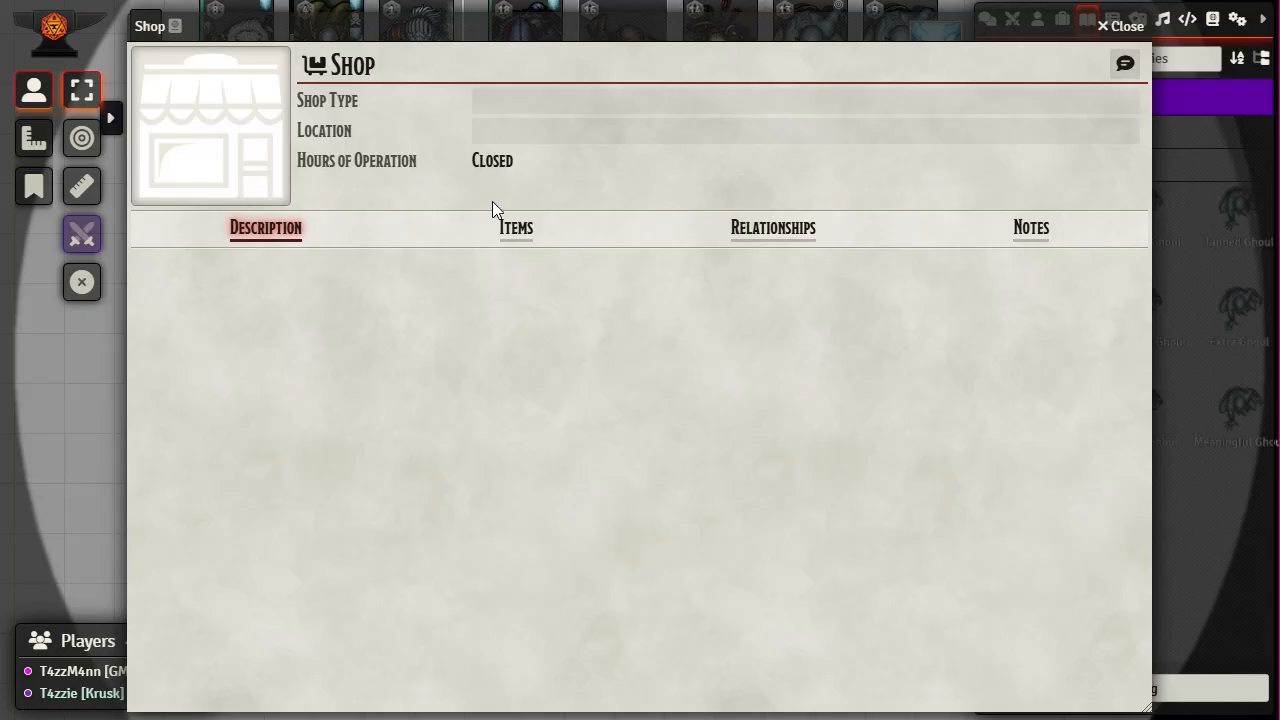
pyautogui.click(517, 242)
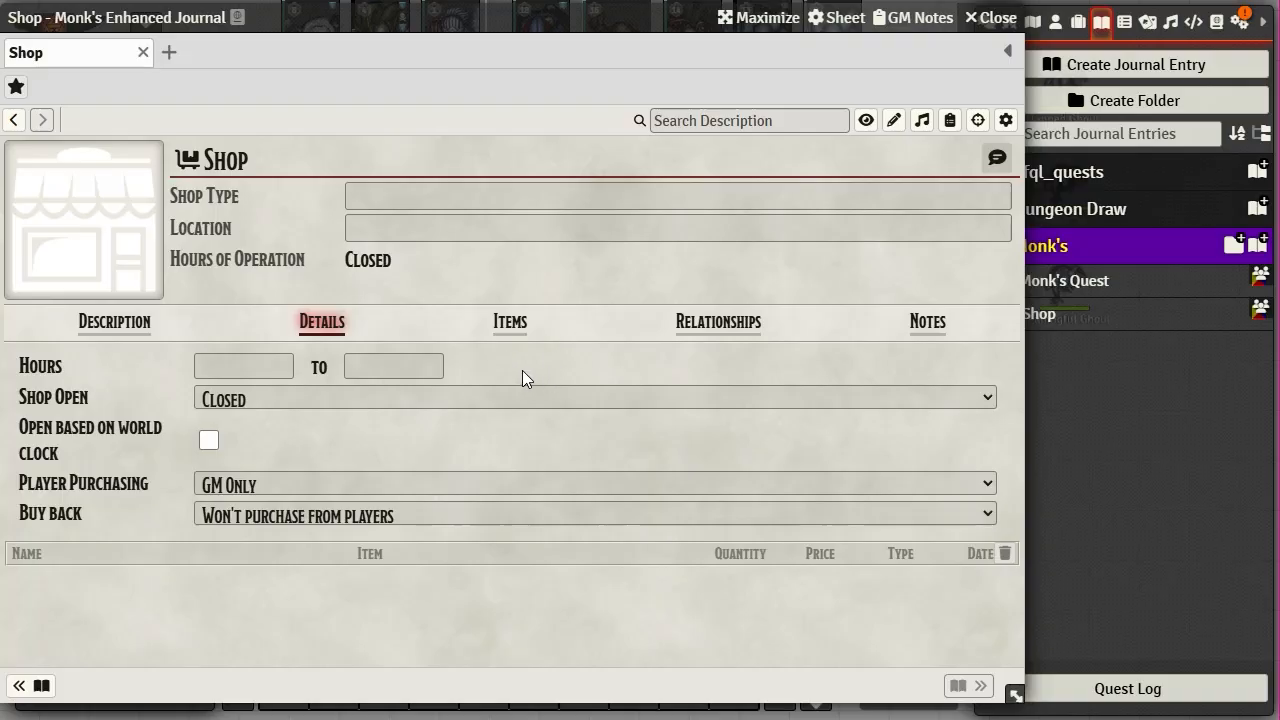
# - Set the Shop to Open and confirm the player sees Open hours with an empty items list
pyautogui.click(998, 399)
pyautogui.click(347, 422)
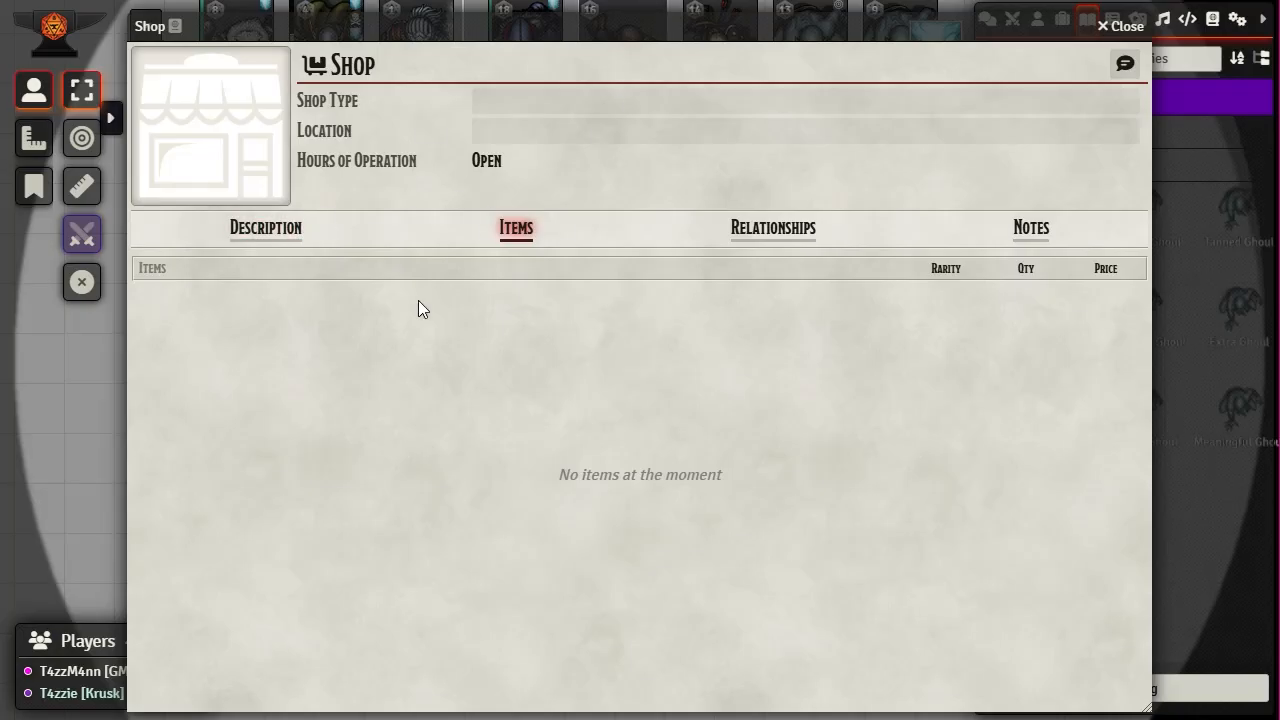
pyautogui.click(275, 233)
pyautogui.click(502, 230)
pyautogui.moveTo(877, 34); pyautogui.dragTo(289, 20)
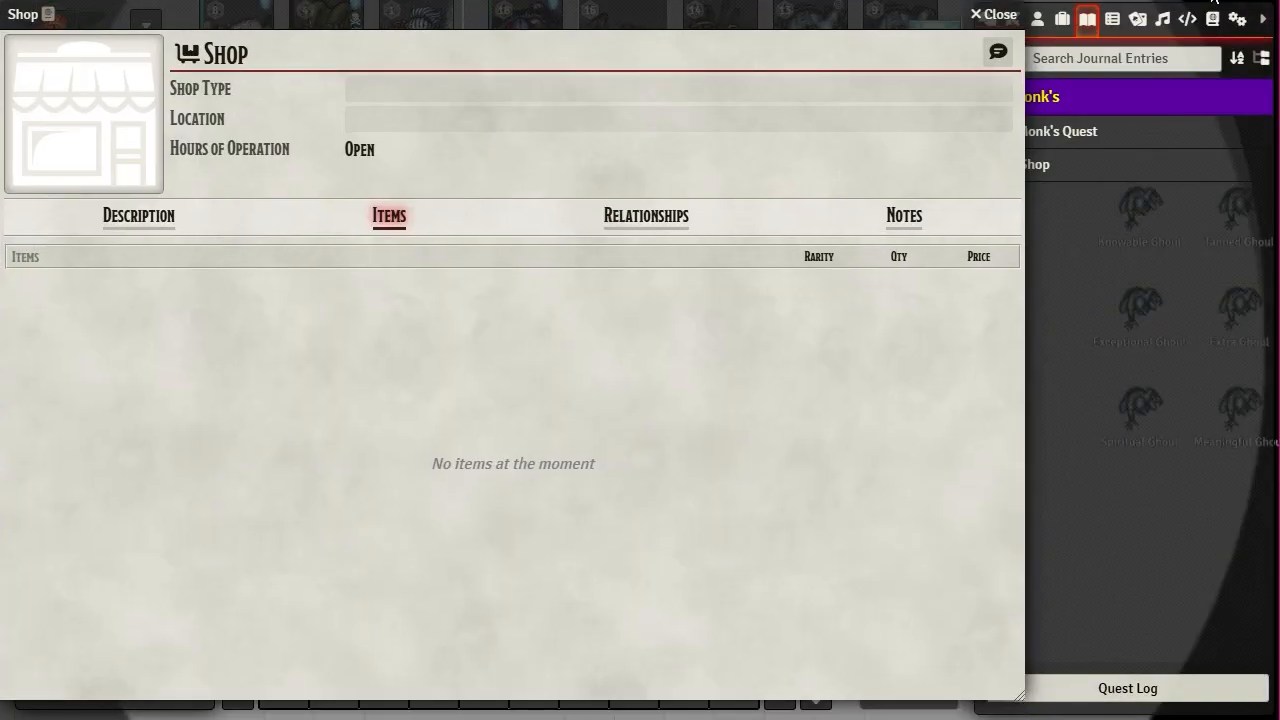
pyautogui.click(1037, 20)
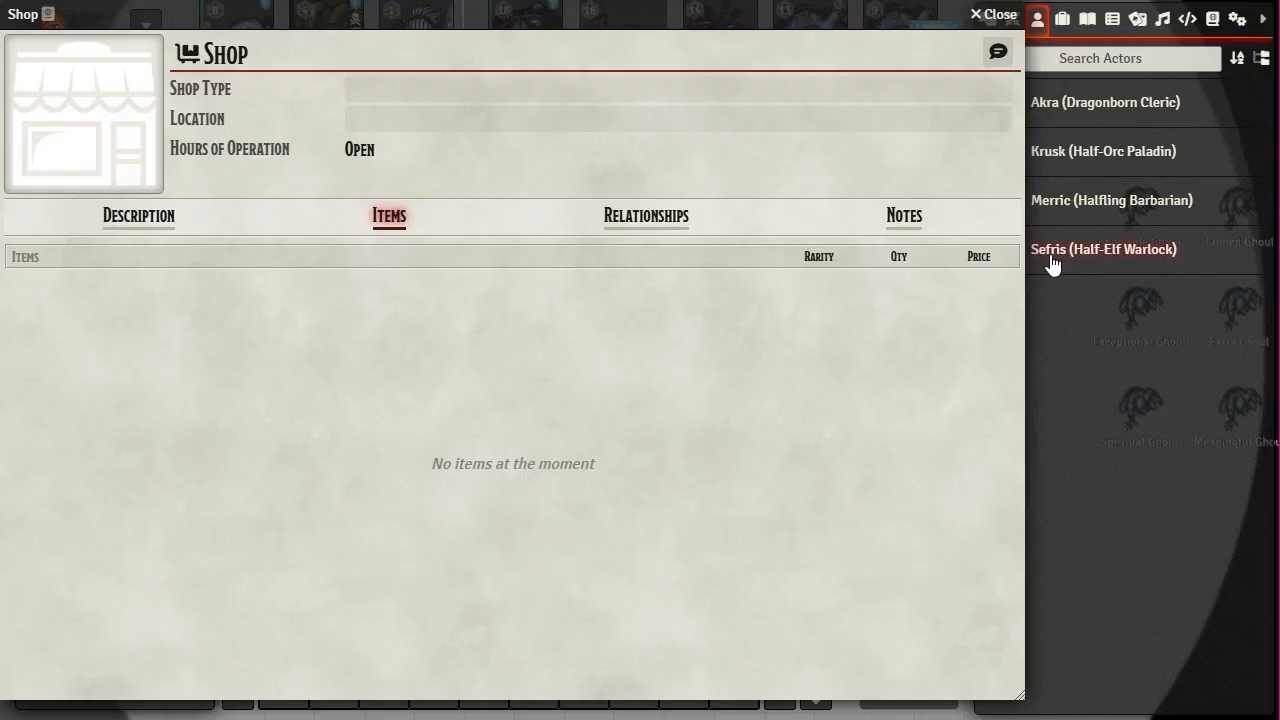
# - Open Krusk's character sheet beside the Shop and show his Inventory tab
pyautogui.moveTo(703, 11); pyautogui.dragTo(958, 34)
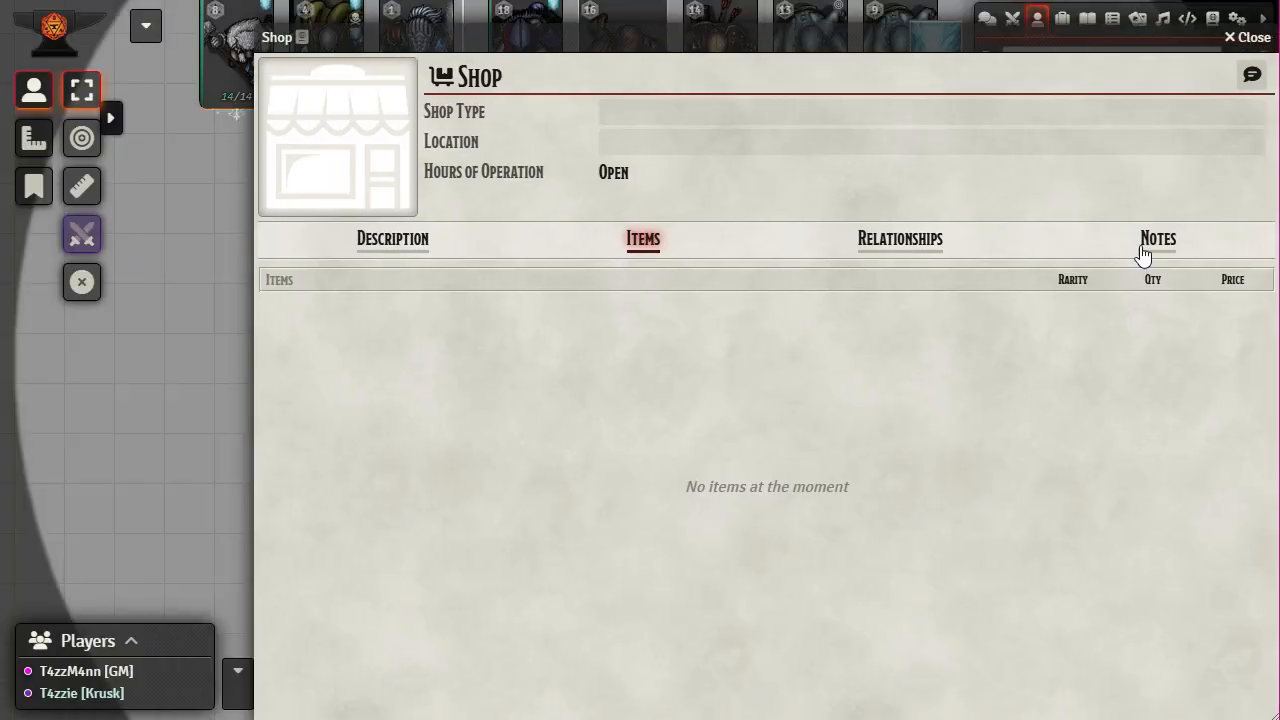
pyautogui.moveTo(1048, 311); pyautogui.dragTo(595, 142)
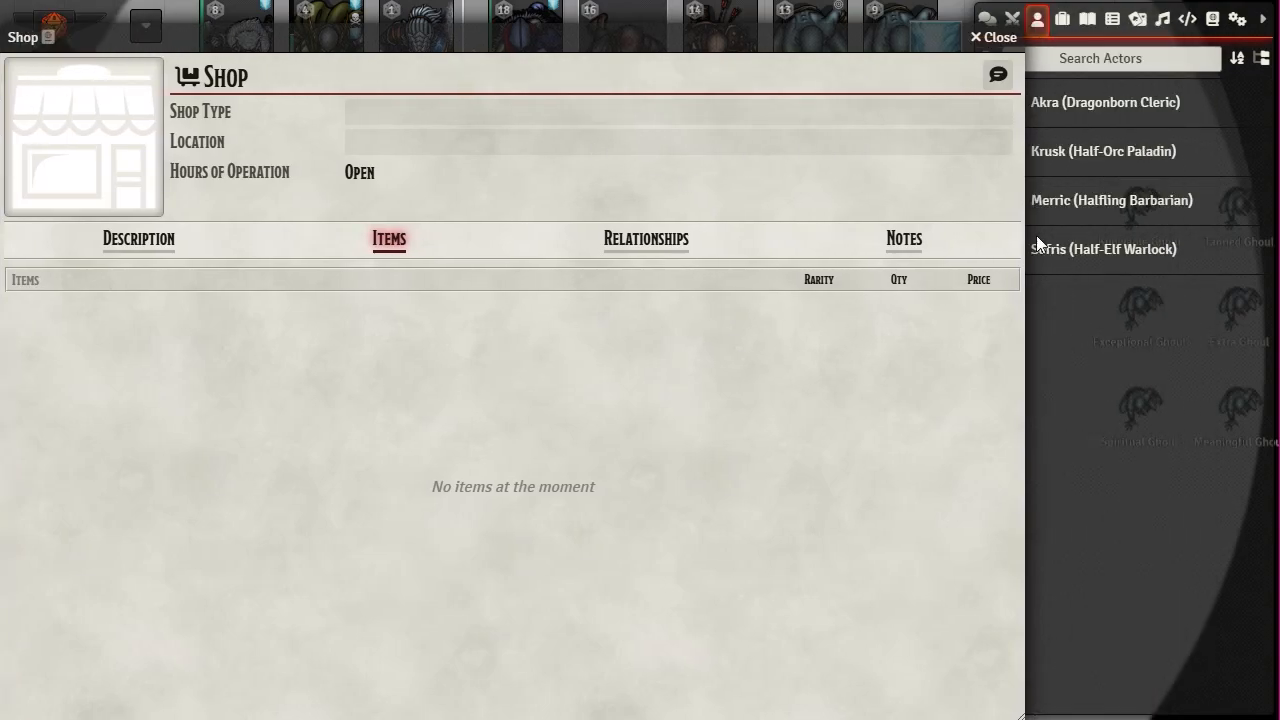
pyautogui.click(1097, 153)
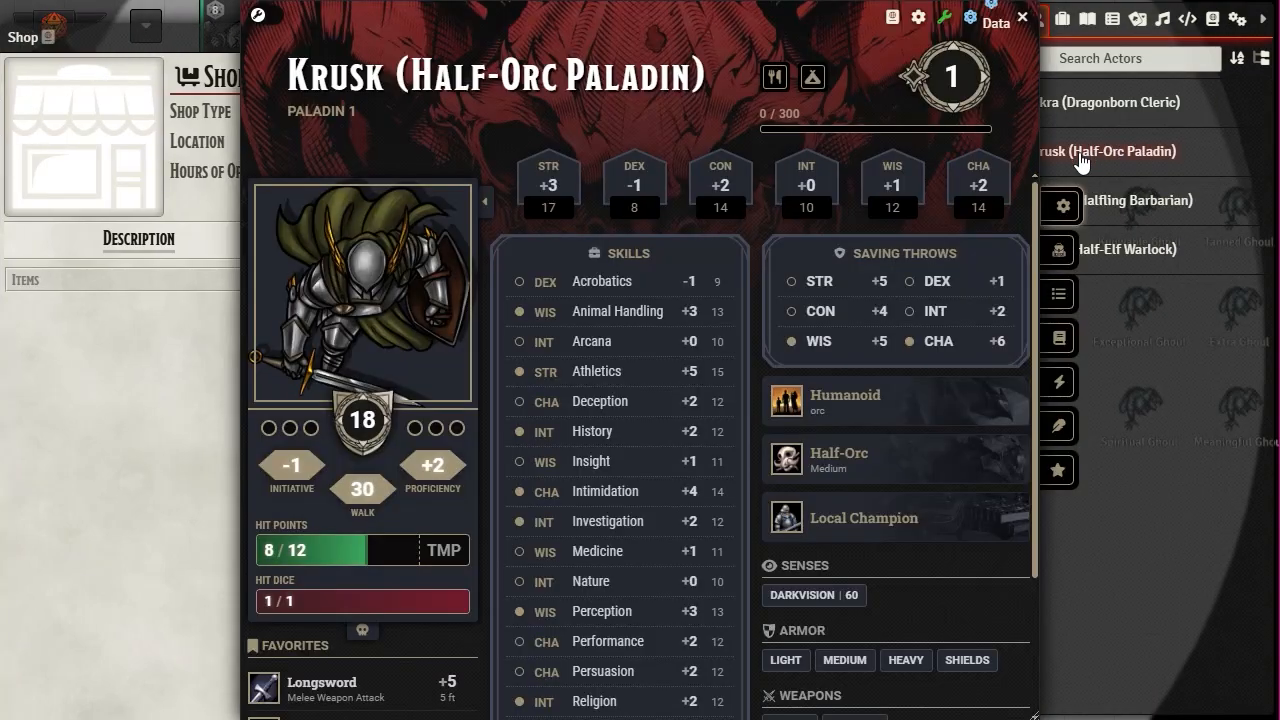
pyautogui.moveTo(625, 16); pyautogui.dragTo(865, 16)
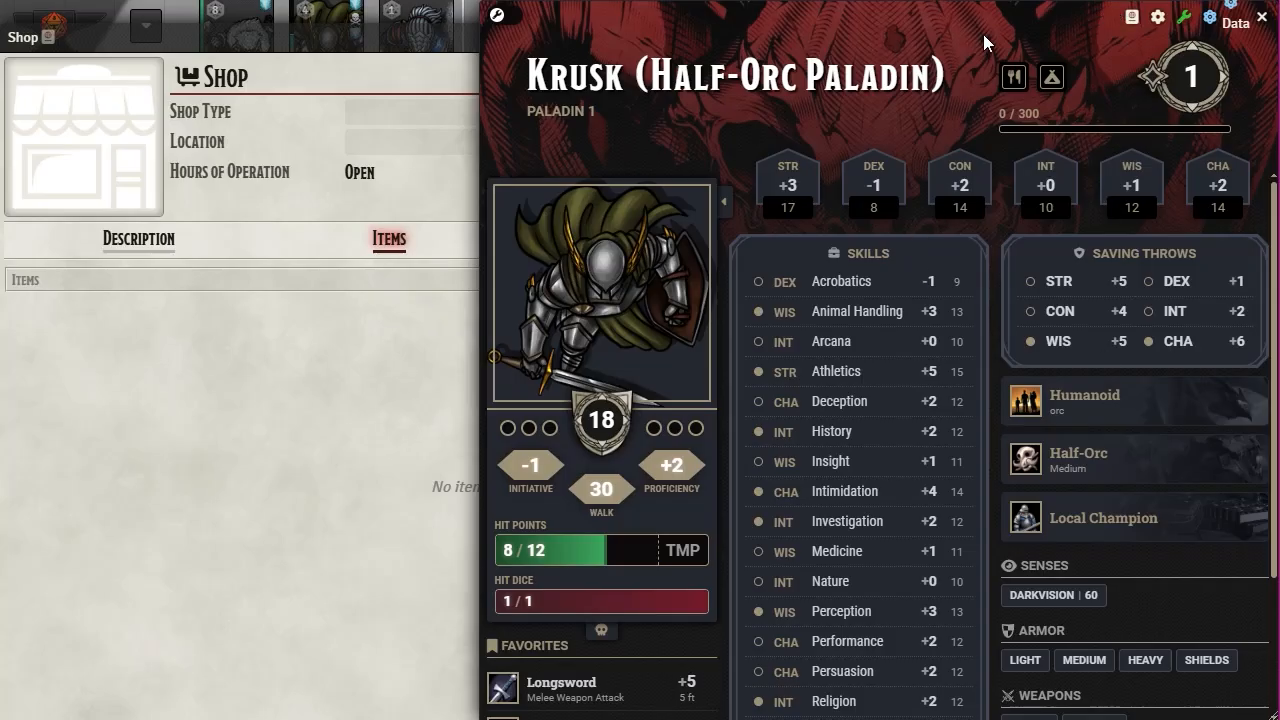
pyautogui.moveTo(781, 30); pyautogui.dragTo(613, 30)
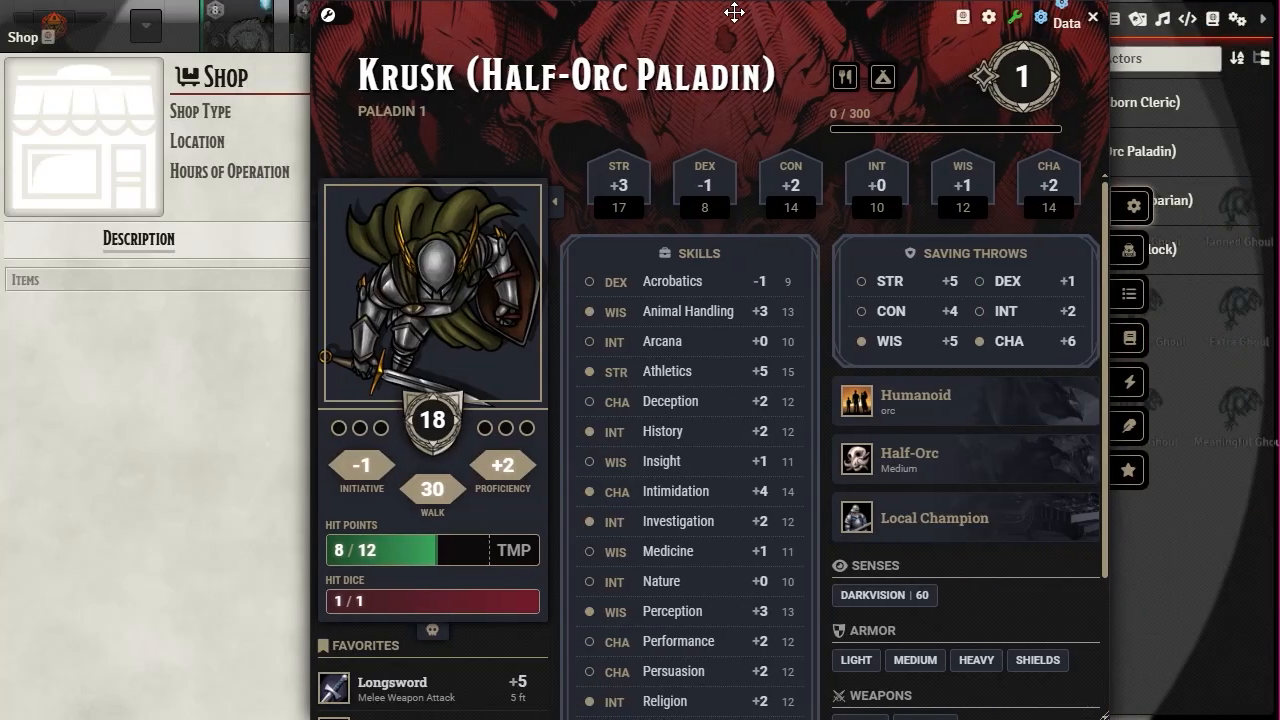
pyautogui.click(1133, 297)
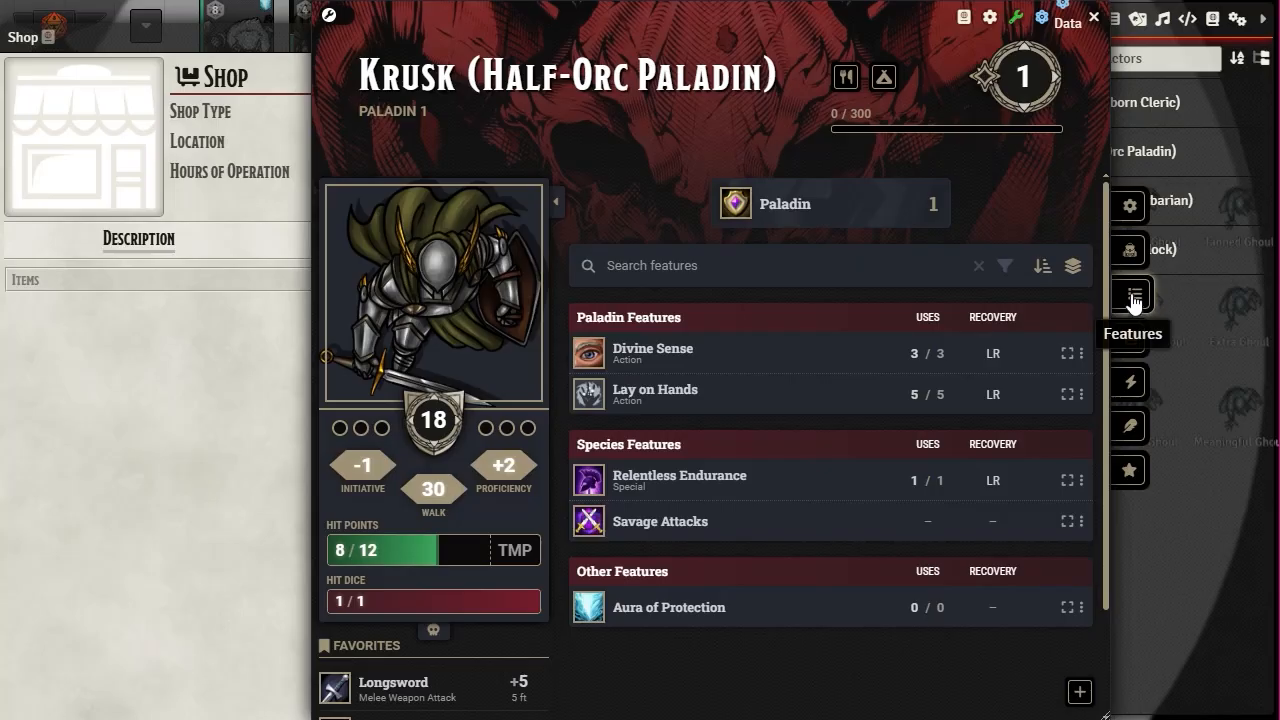
pyautogui.click(1131, 249)
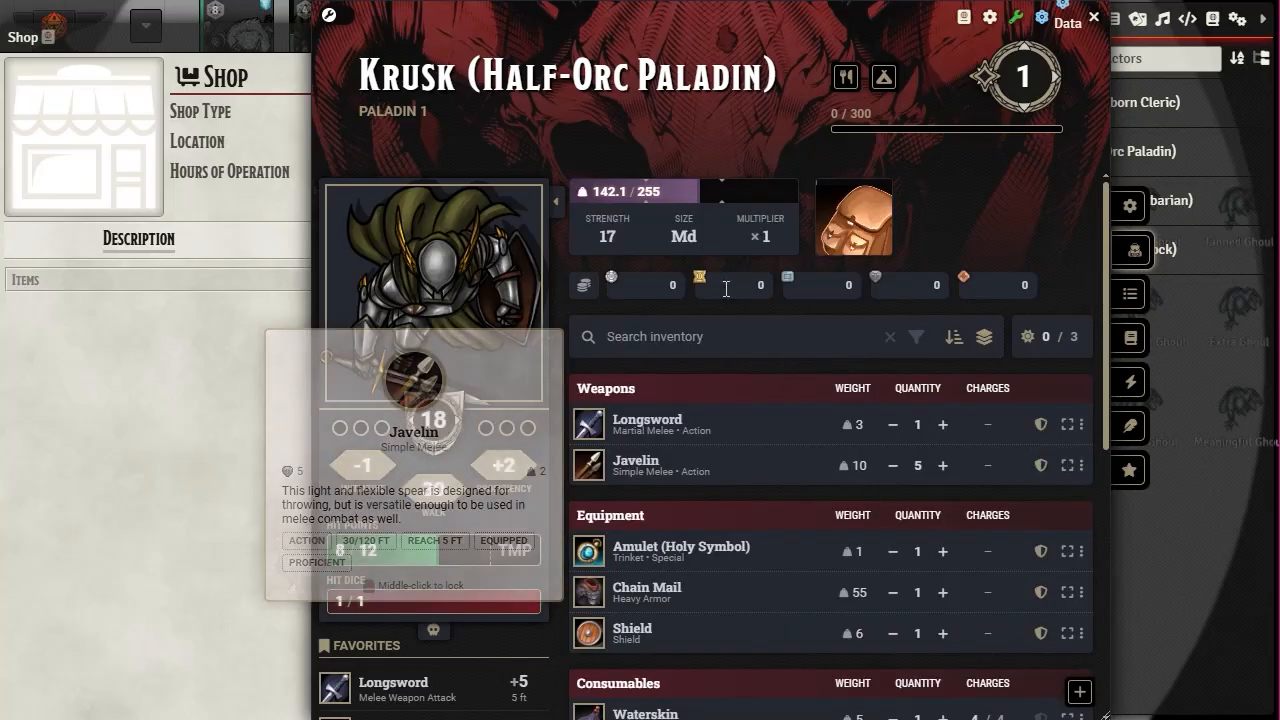
# - Drag Krusk's Potion of Healing onto the Shop, which refuses it as not receiving items
pyautogui.moveTo(772, 22); pyautogui.dragTo(940, 22)
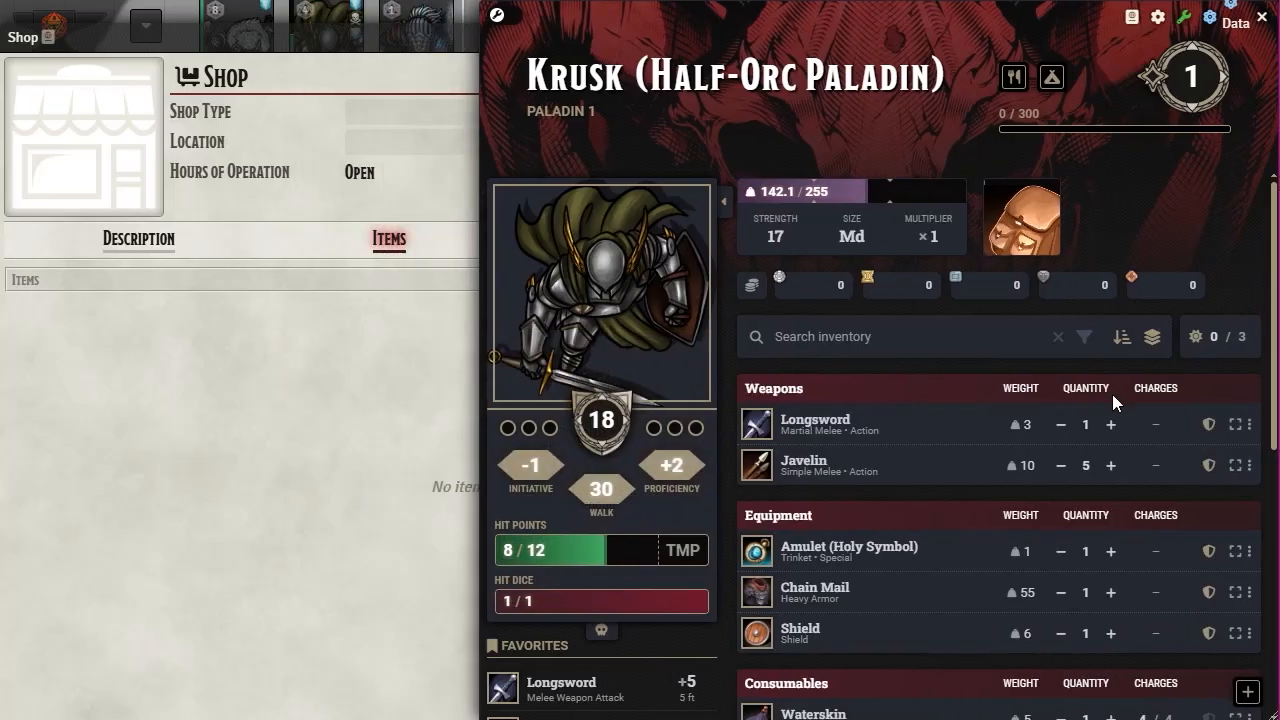
pyautogui.scroll(-3, 1072, 460)
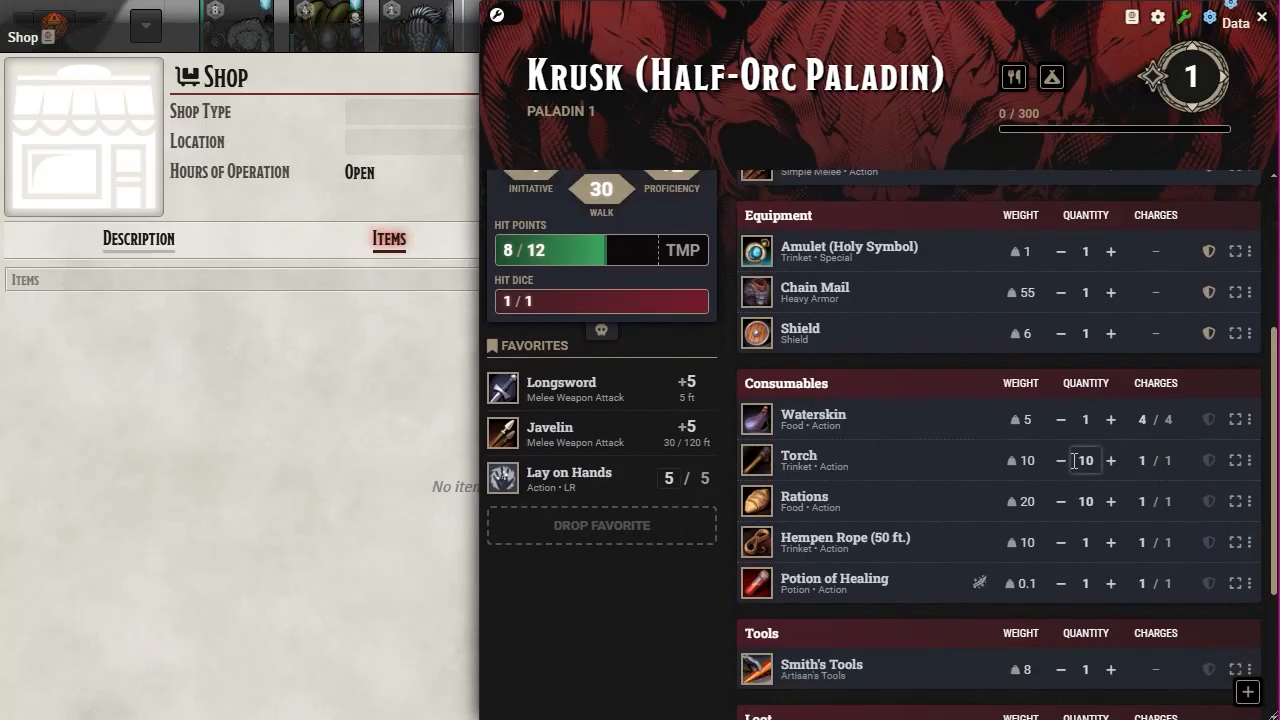
pyautogui.scroll(-2, 1073, 460)
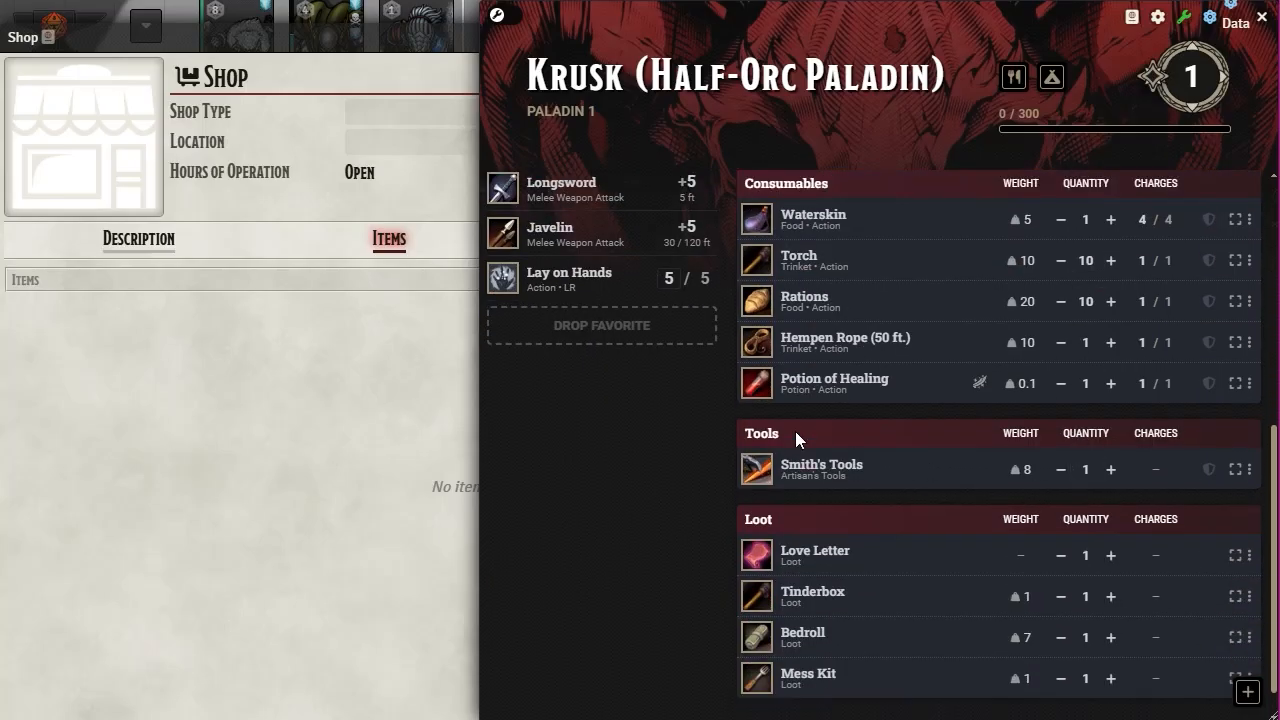
pyautogui.moveTo(848, 383); pyautogui.dragTo(220, 440)
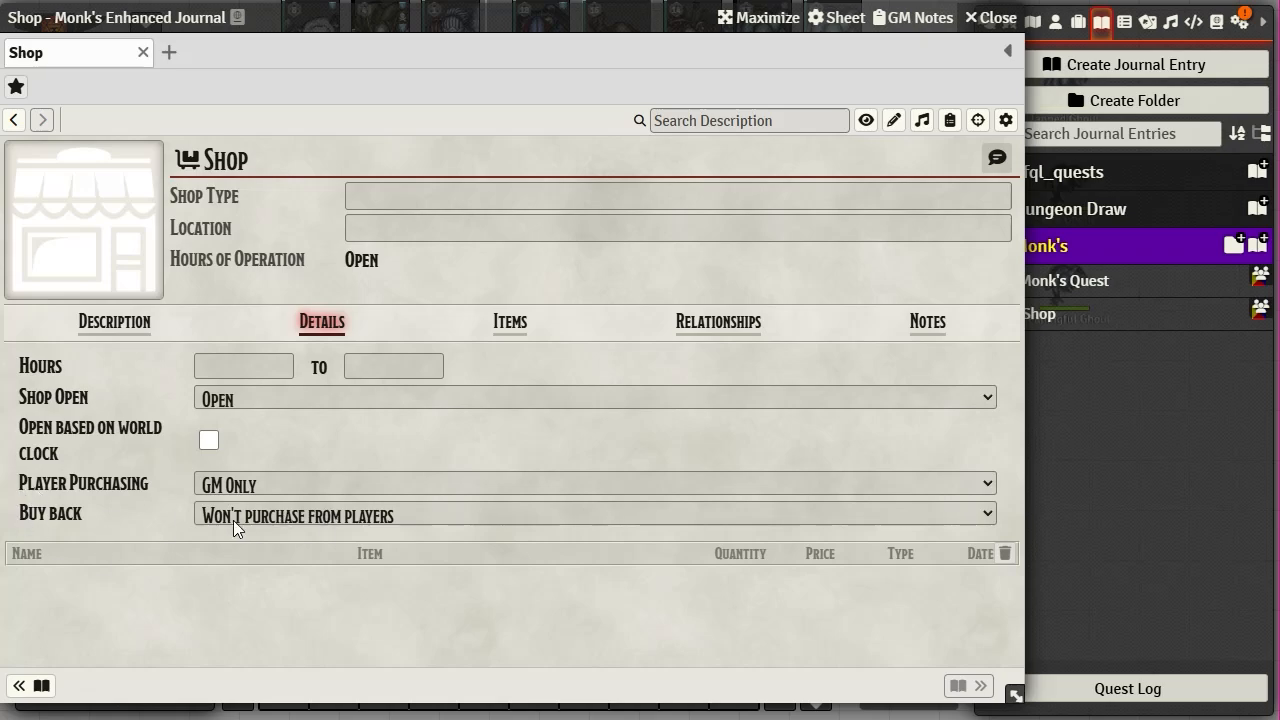
# - Change the Shop's buy-back setting to Make an Offer
pyautogui.click(992, 513)
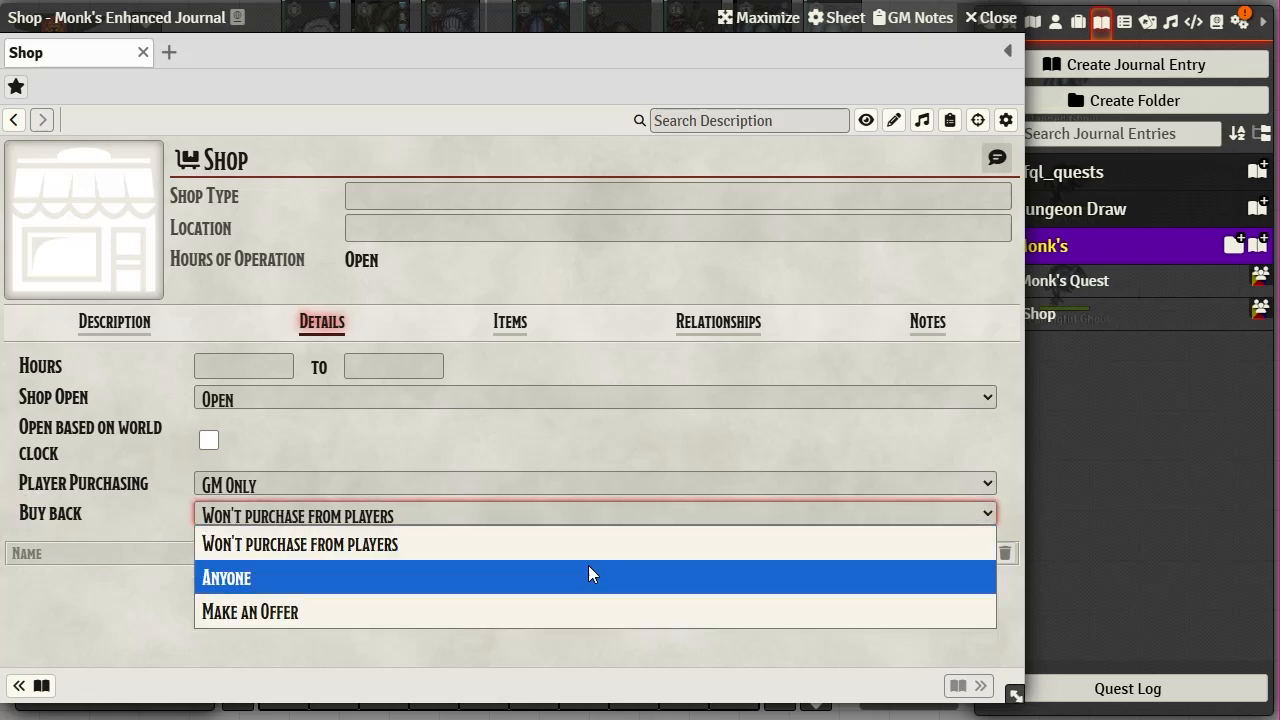
pyautogui.click(326, 615)
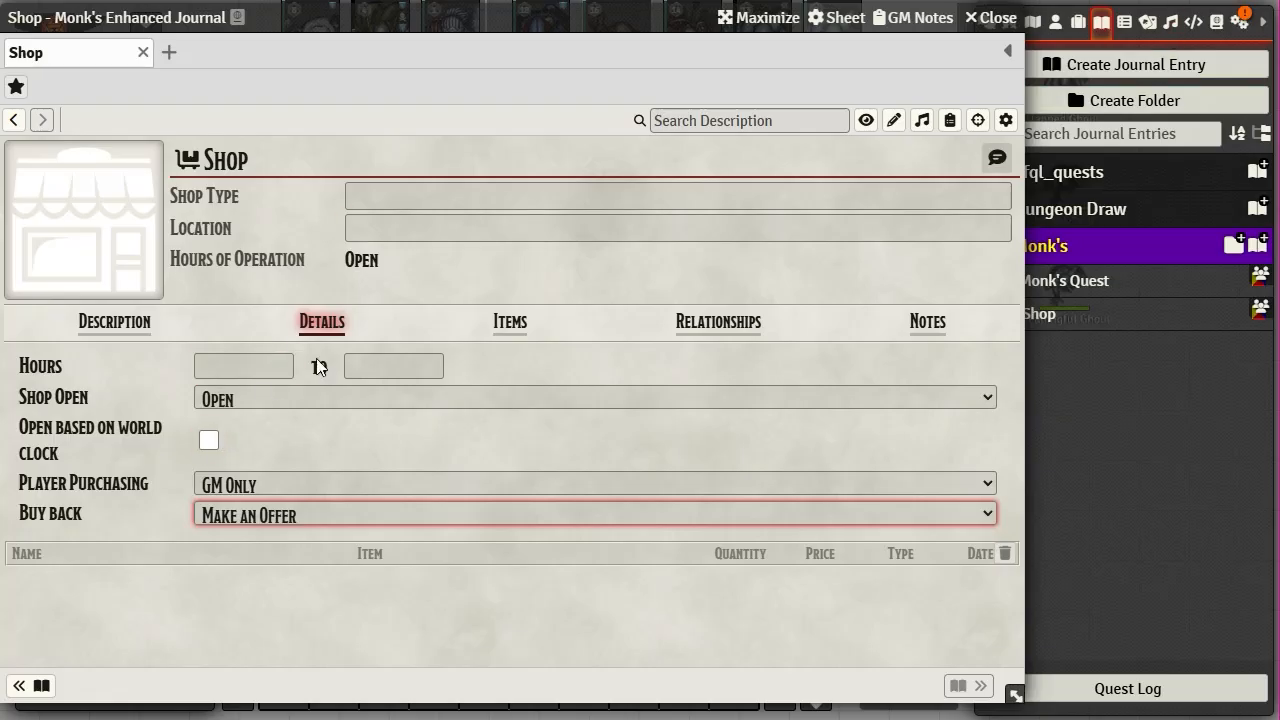
pyautogui.click(1088, 510)
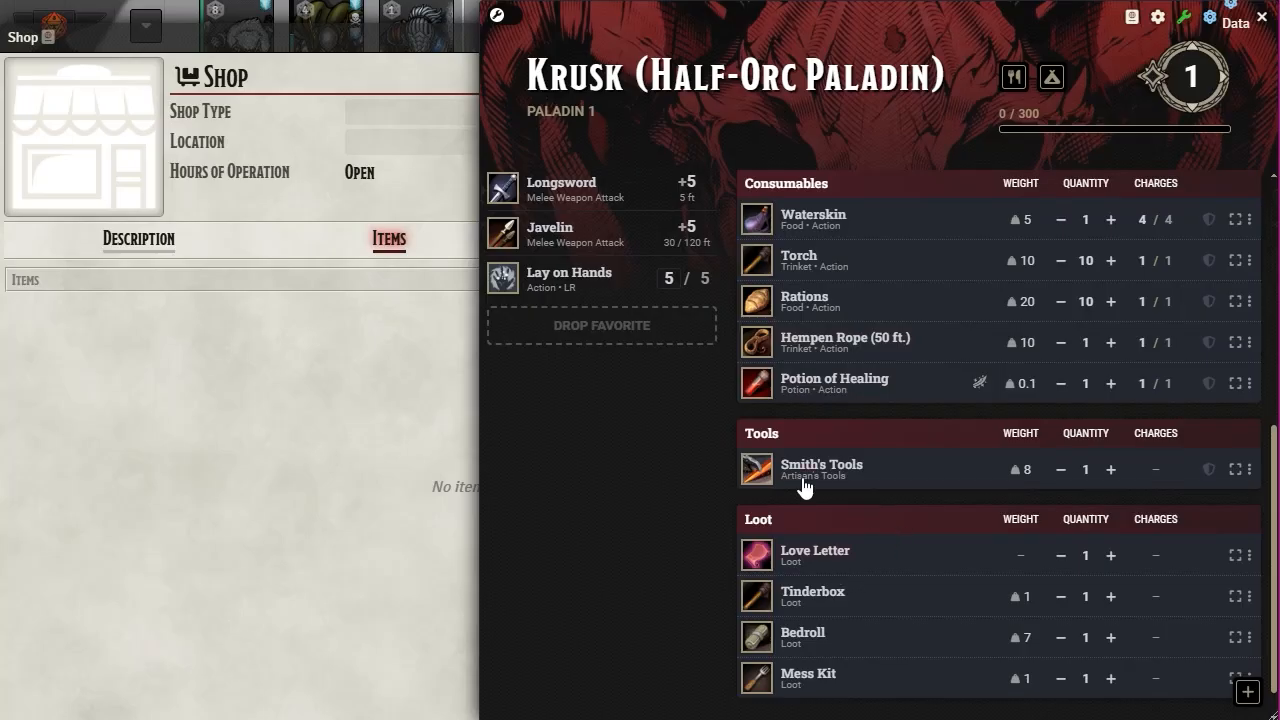
# - Drag Krusk's Potion of Healing onto the shop and confirm selling one for 25 gp
pyautogui.scroll(-1, 810, 439)
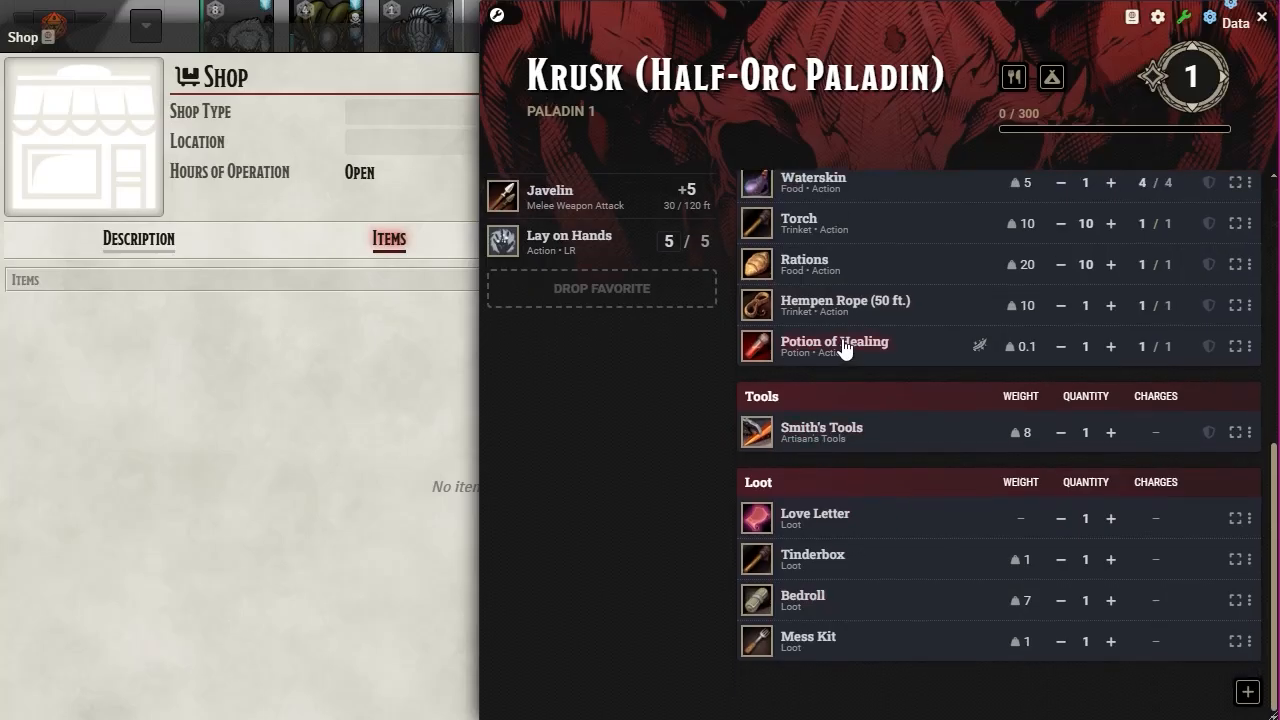
pyautogui.moveTo(843, 347)
pyautogui.mouseDown()
pyautogui.moveTo(429, 461)
pyautogui.moveTo(410, 480)
pyautogui.mouseUp()
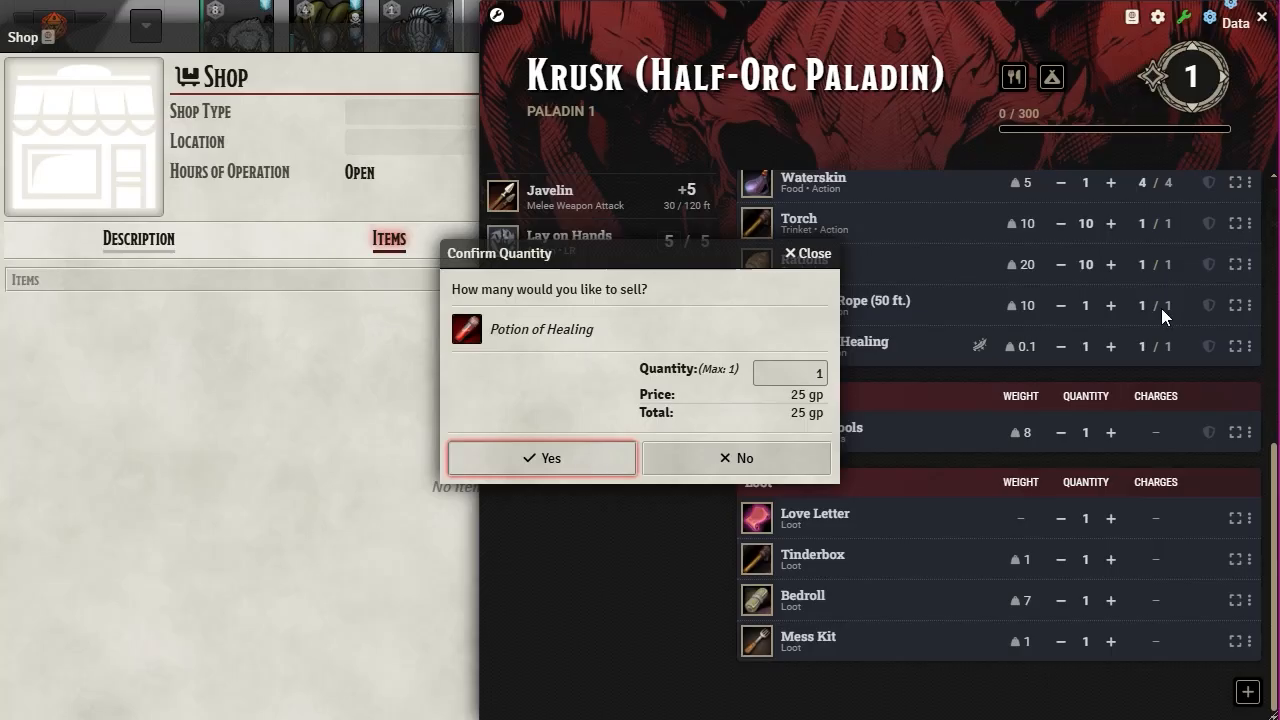
pyautogui.scroll(5, 1073, 483)
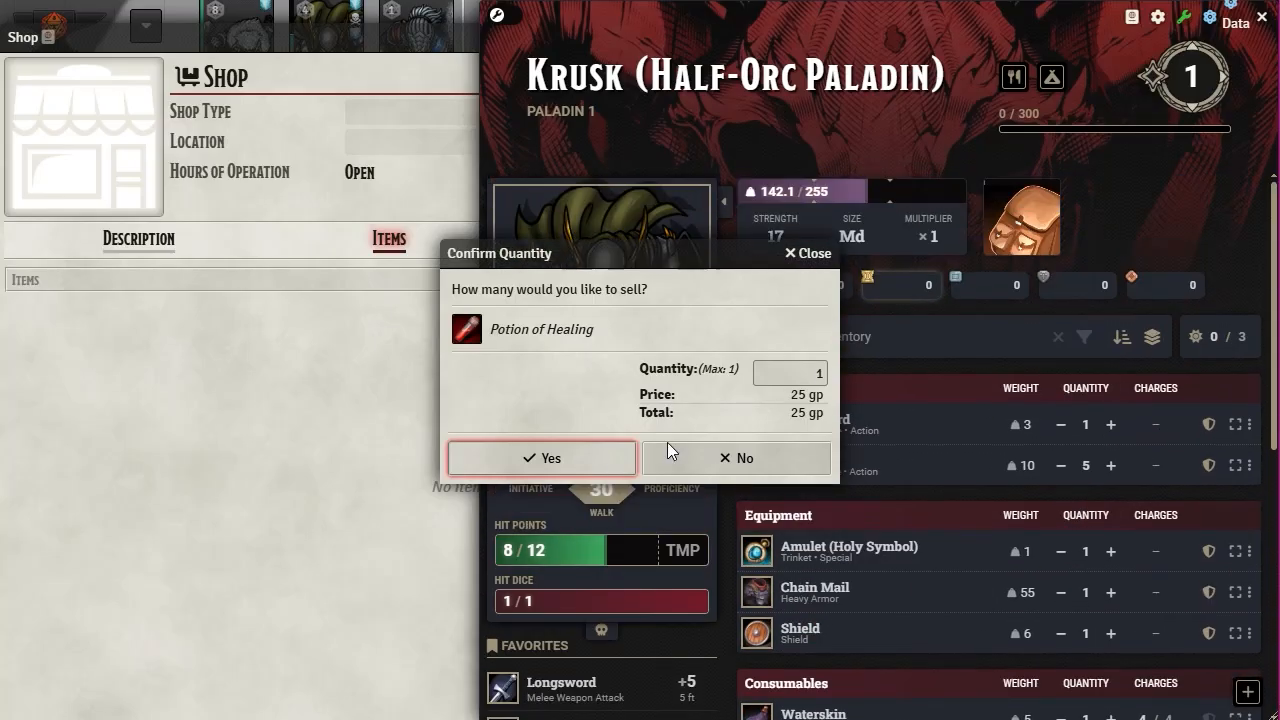
pyautogui.click(565, 463)
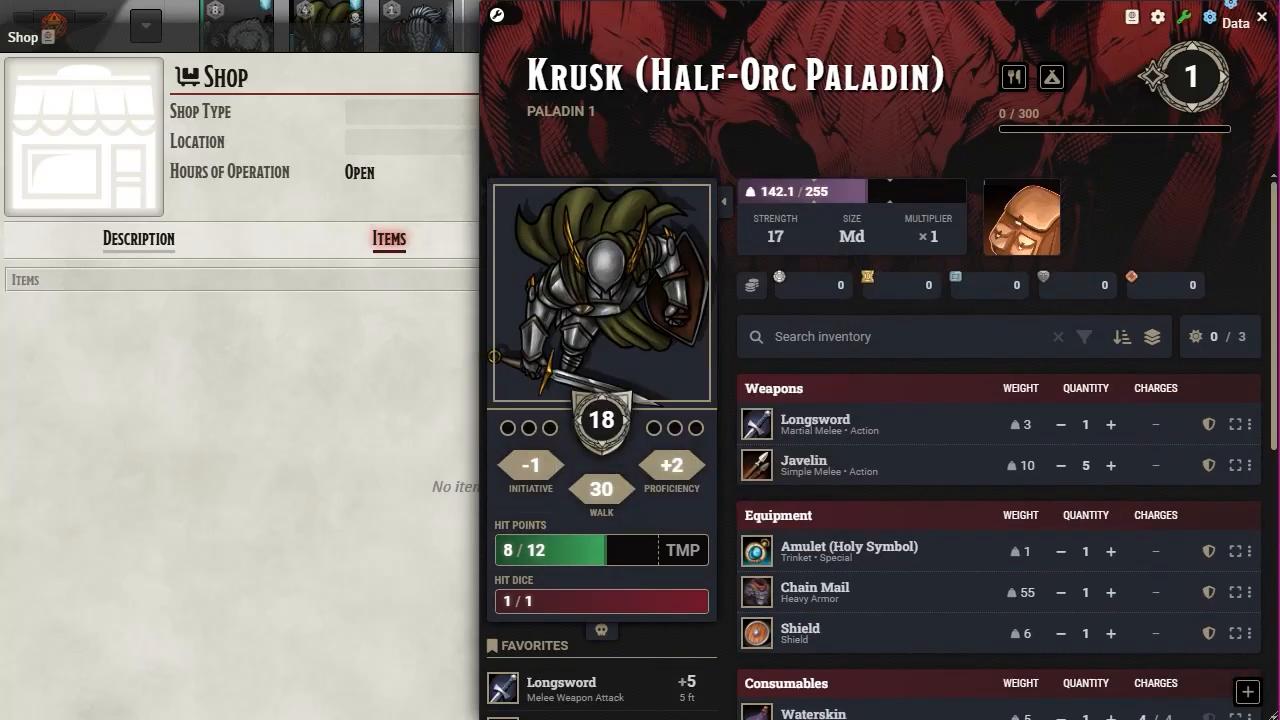
pyautogui.scroll(-3, 932, 468)
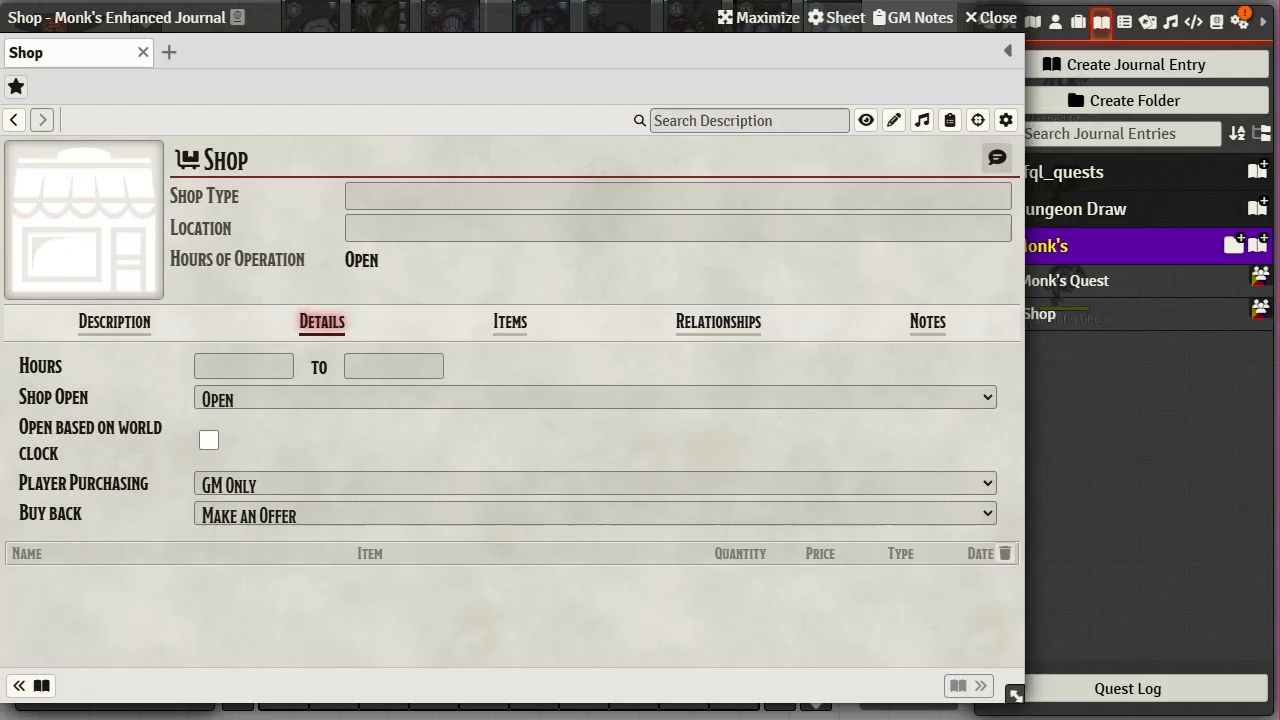
pyautogui.click(508, 325)
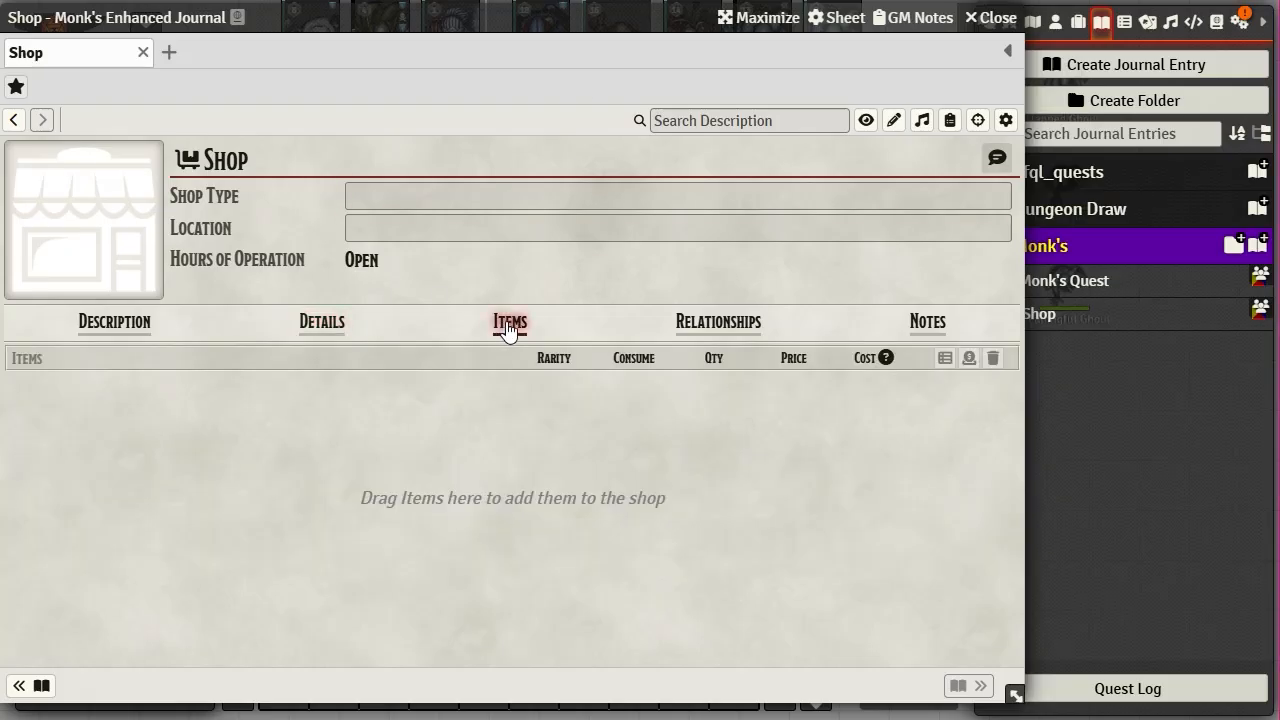
# - Check the shop's Relationships and Description pages and shrink the journal window
pyautogui.click(718, 322)
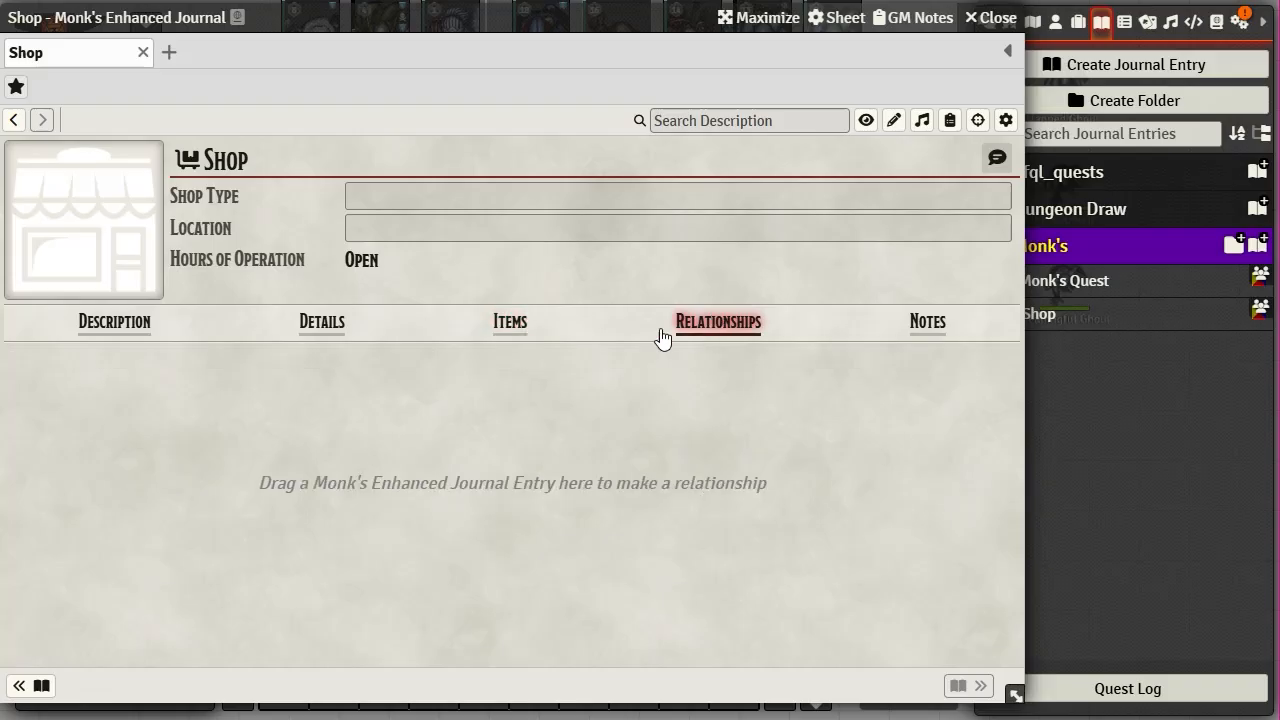
pyautogui.click(150, 328)
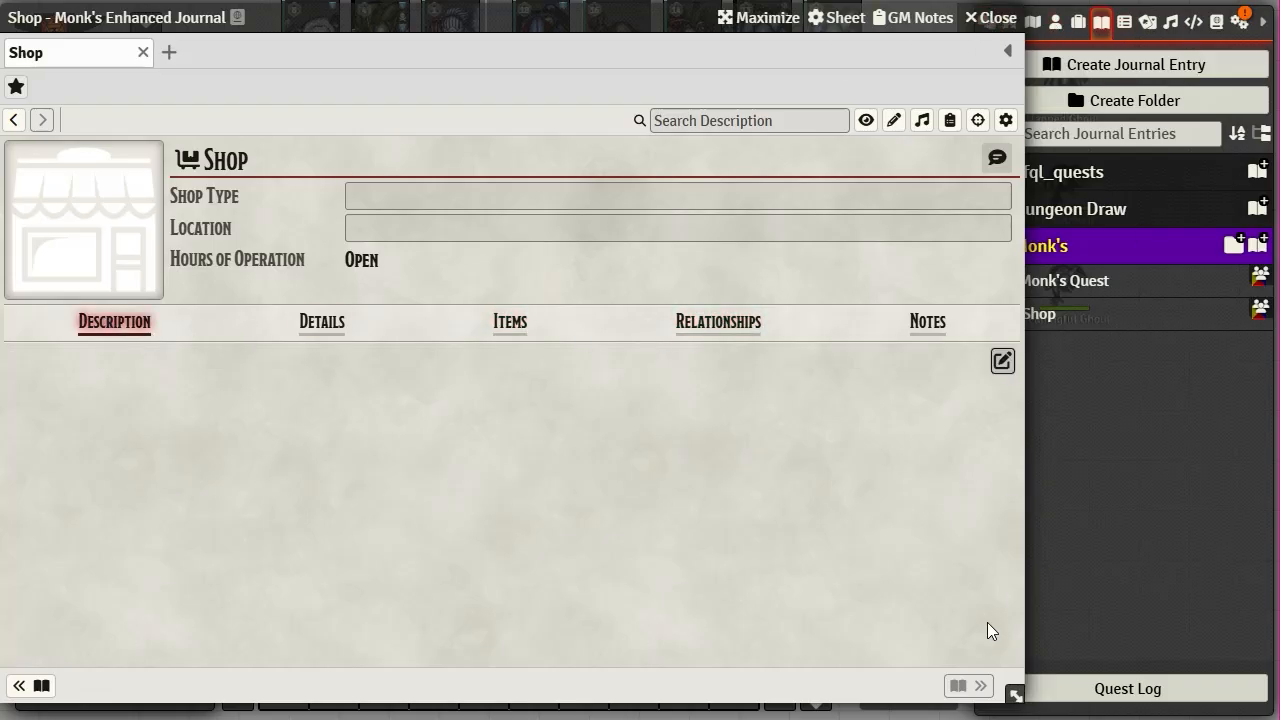
pyautogui.moveTo(1017, 705); pyautogui.dragTo(922, 648)
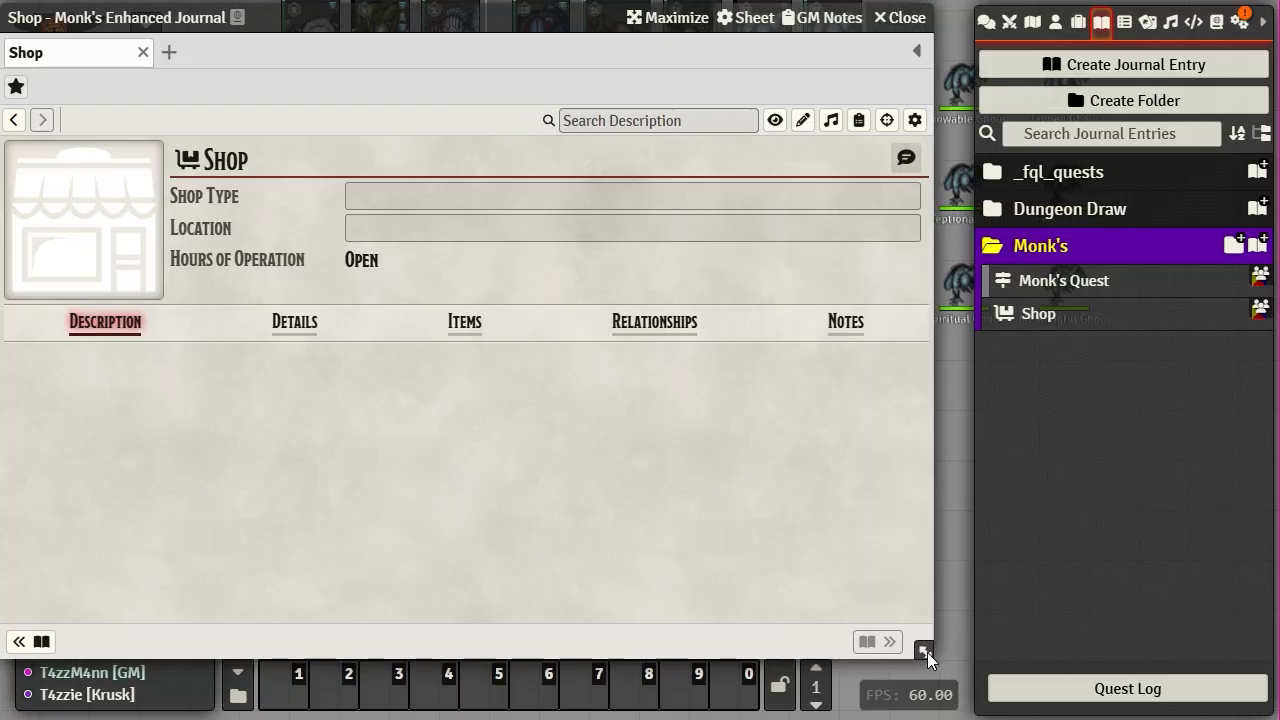
# - In chat, change the Potion of Healing sell card's price to 20 gp and send the offer
pyautogui.click(985, 28)
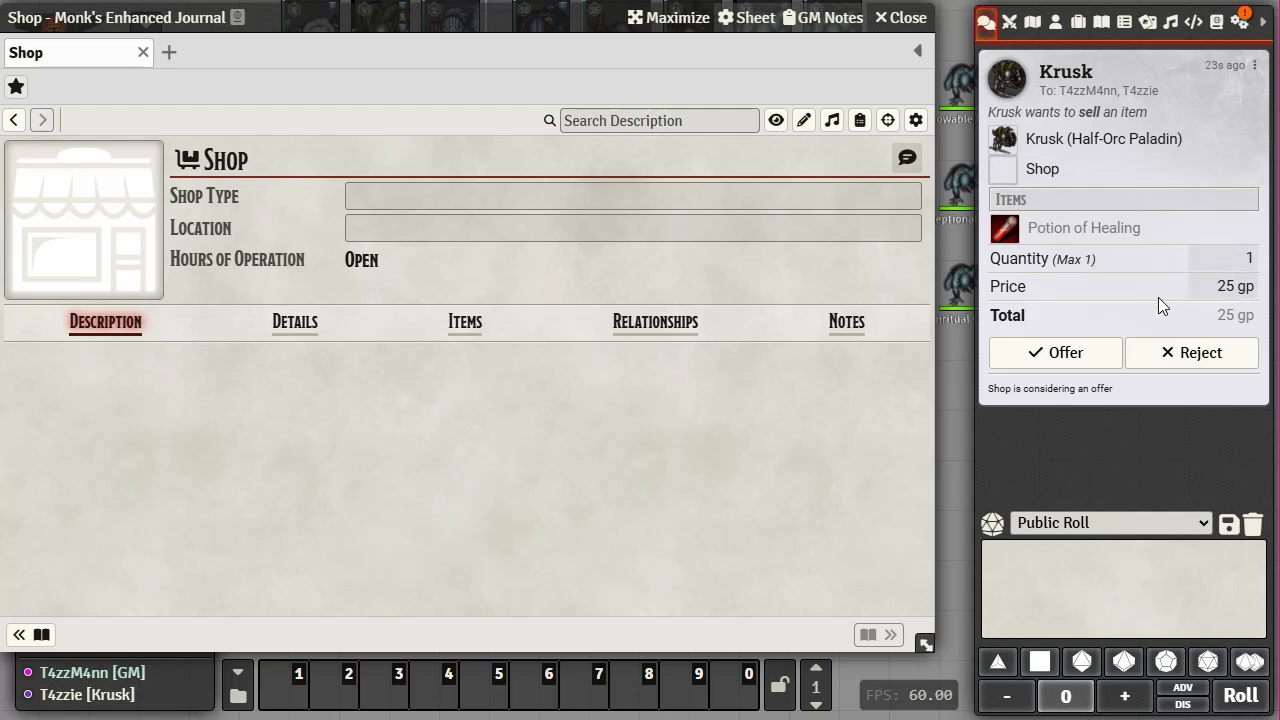
pyautogui.click(1237, 287)
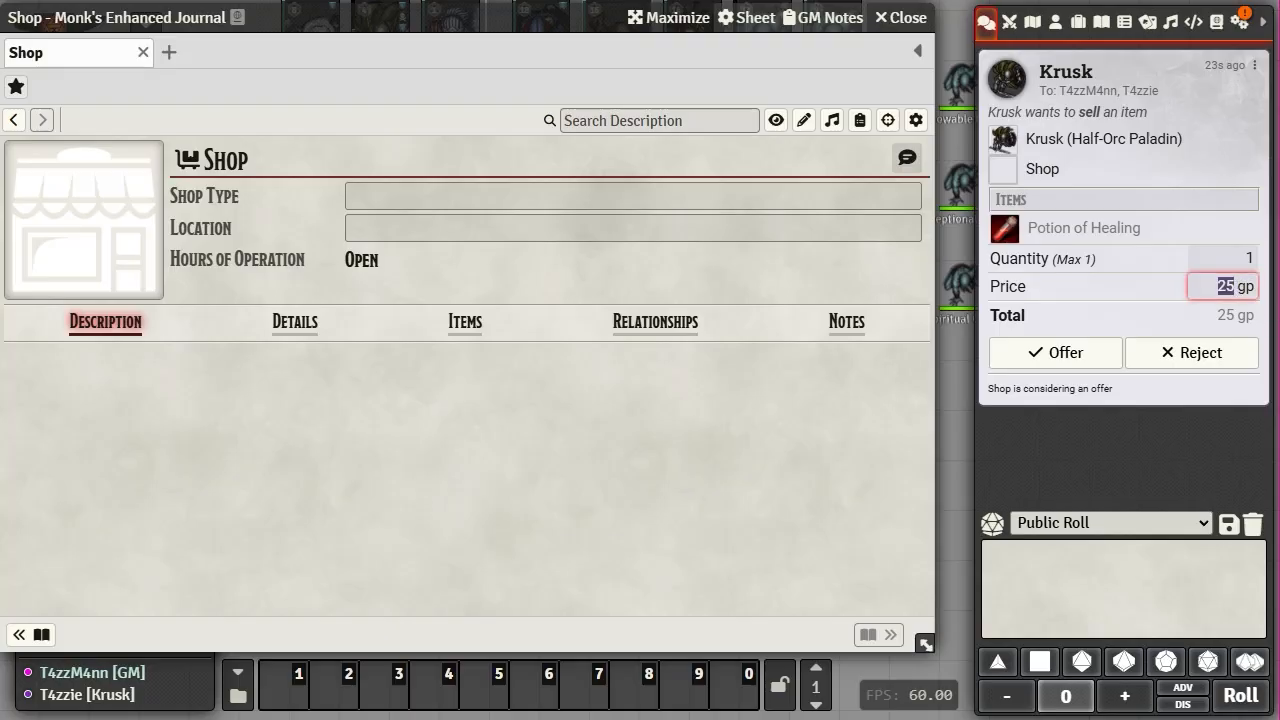
pyautogui.write('10')
pyautogui.click(1151, 322)
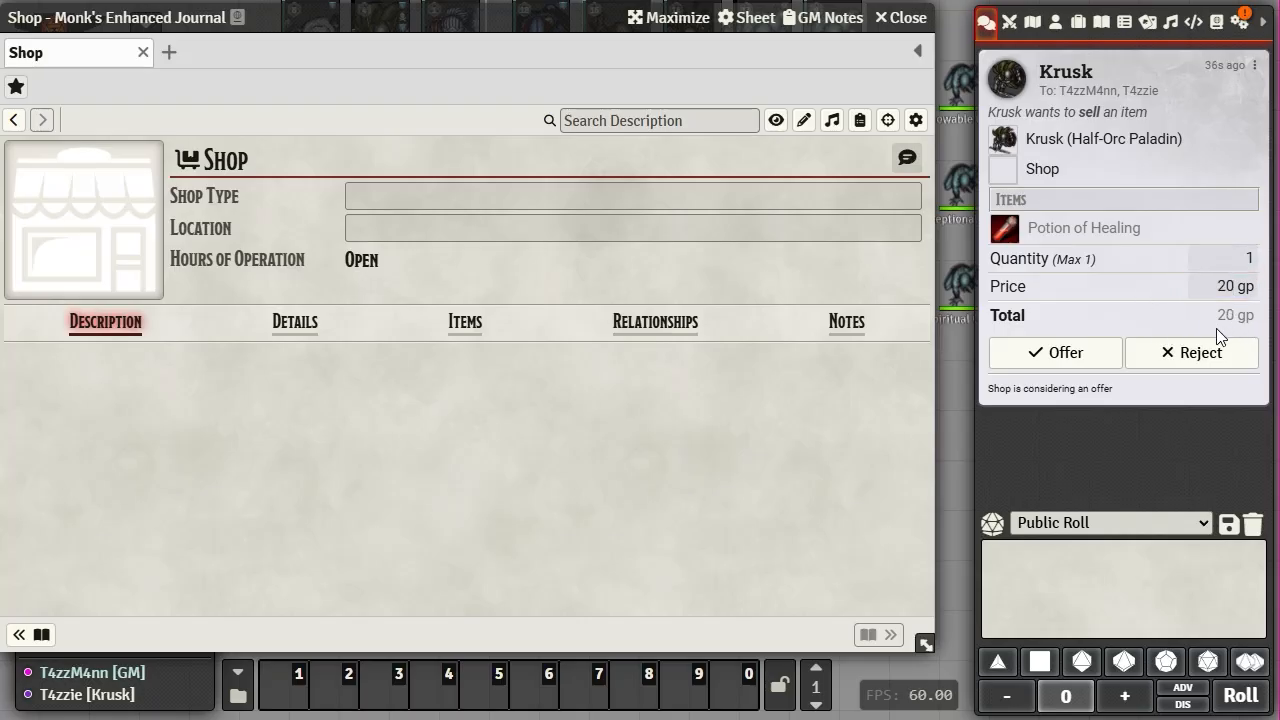
pyautogui.click(1076, 358)
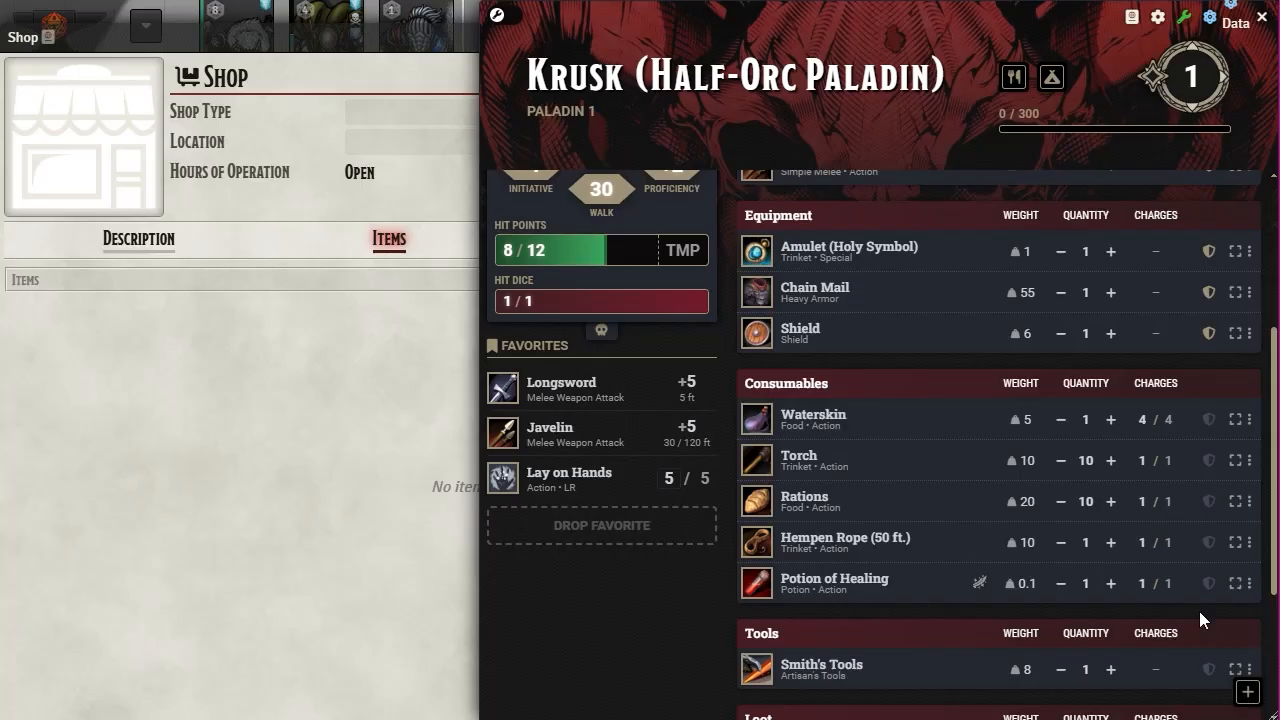
# - Close Krusk's sheet and accept the shop's 20 gp offer on the chat card
pyautogui.click(1263, 22)
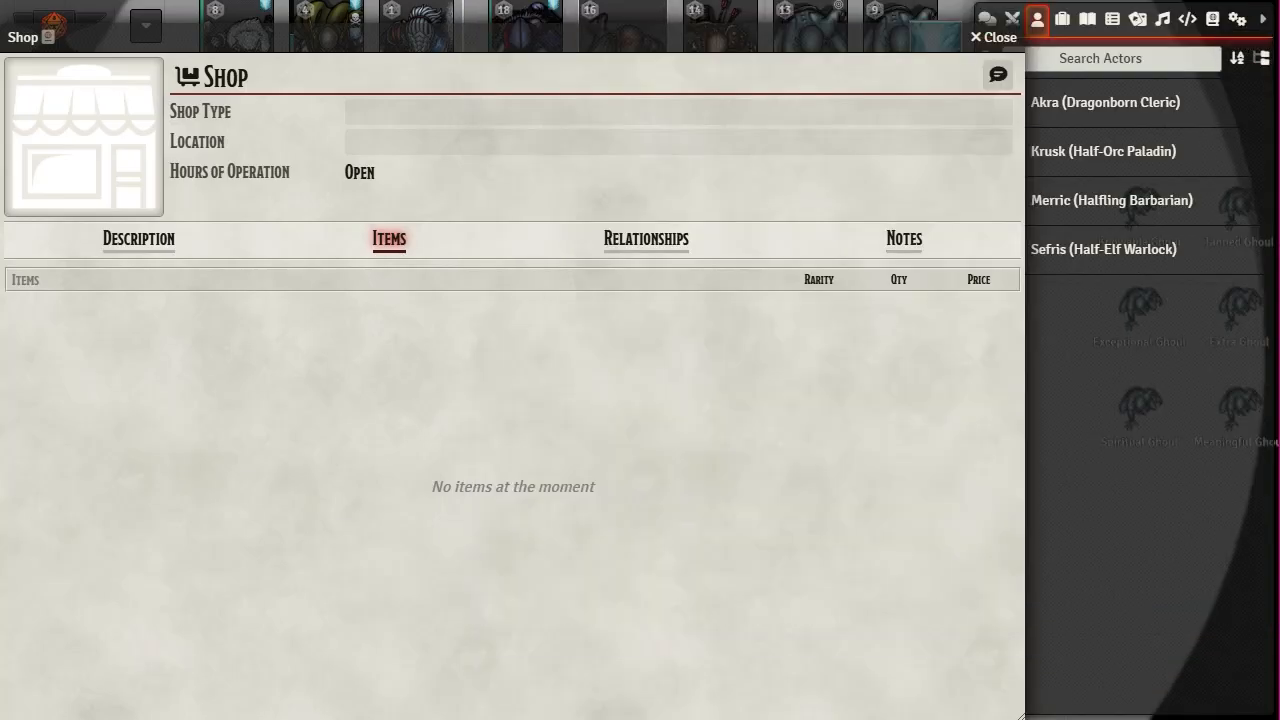
pyautogui.moveTo(1020, 712); pyautogui.dragTo(830, 630)
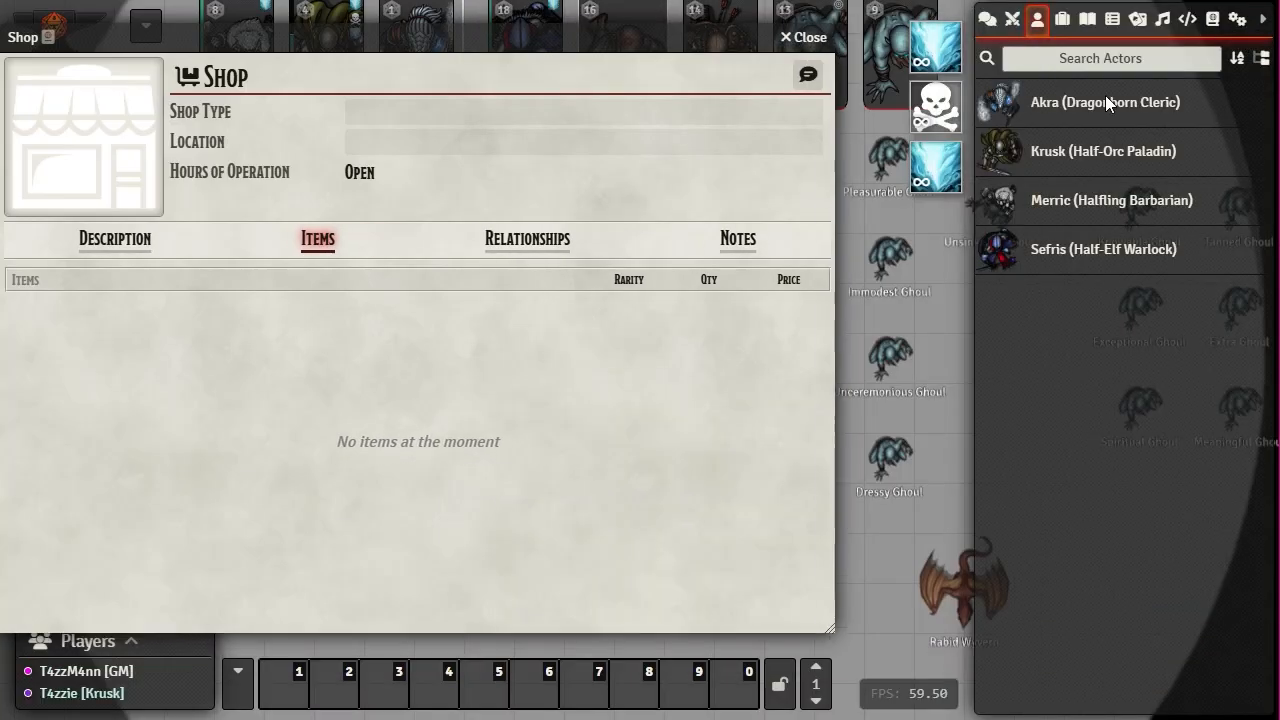
pyautogui.click(987, 20)
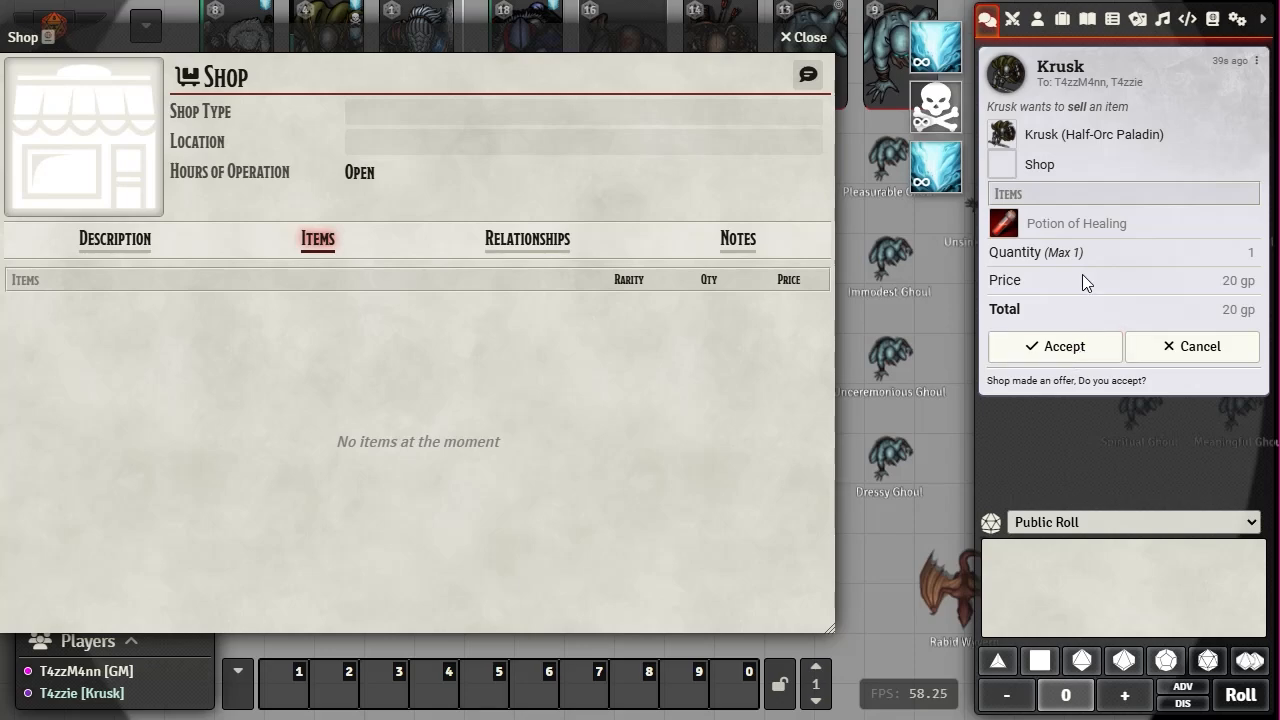
pyautogui.click(1061, 350)
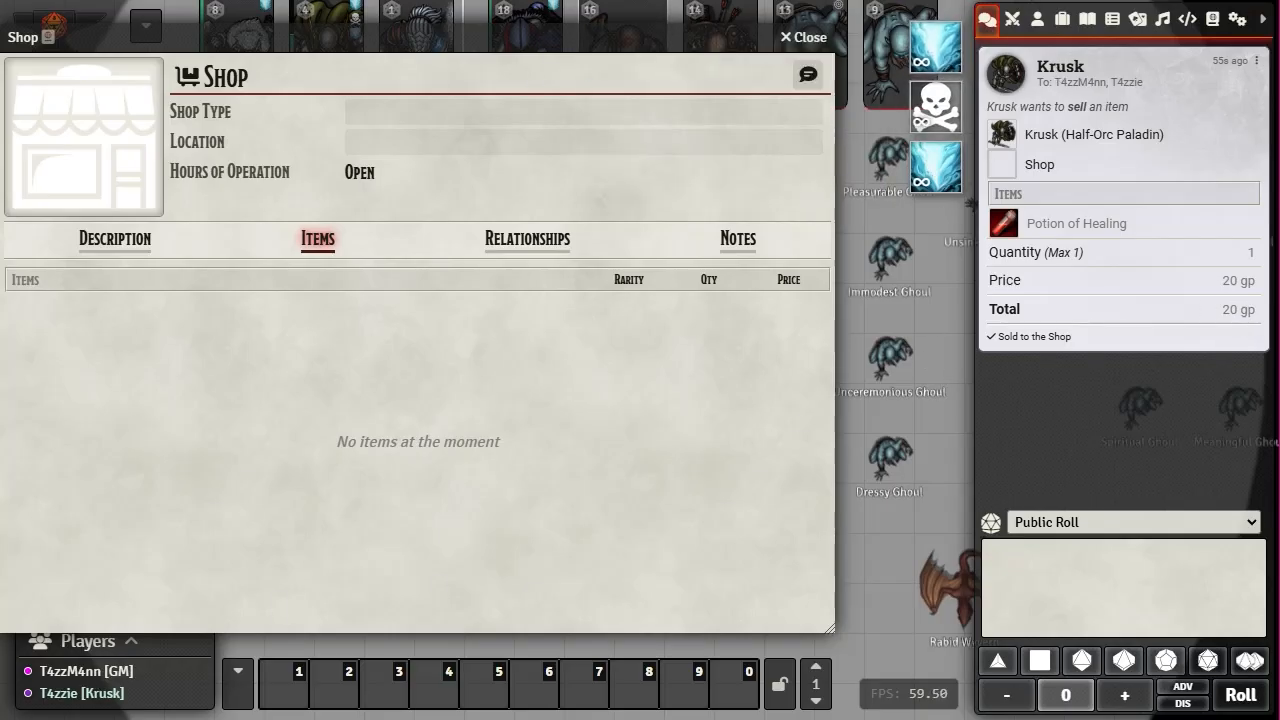
# - Reopen Krusk's sheet from the Actors list to check his inventory after the sale
pyautogui.moveTo(540, 42); pyautogui.dragTo(522, 117)
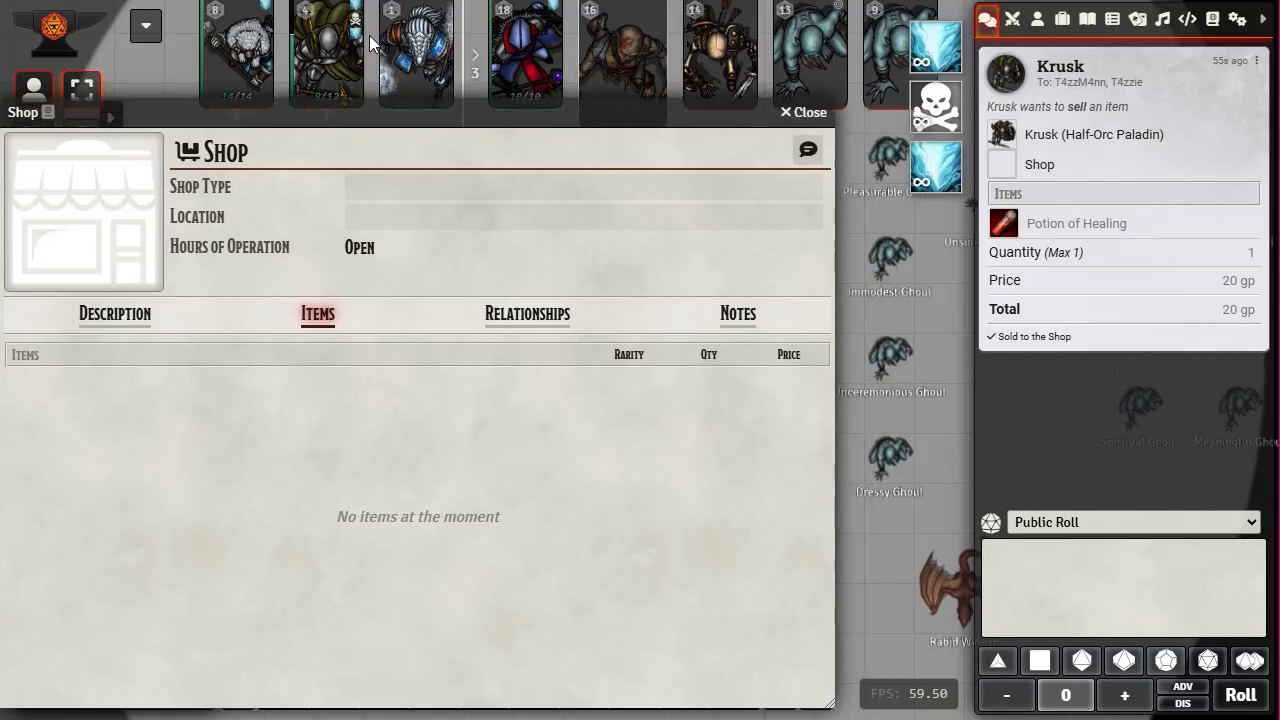
pyautogui.click(1036, 22)
pyautogui.click(1055, 163)
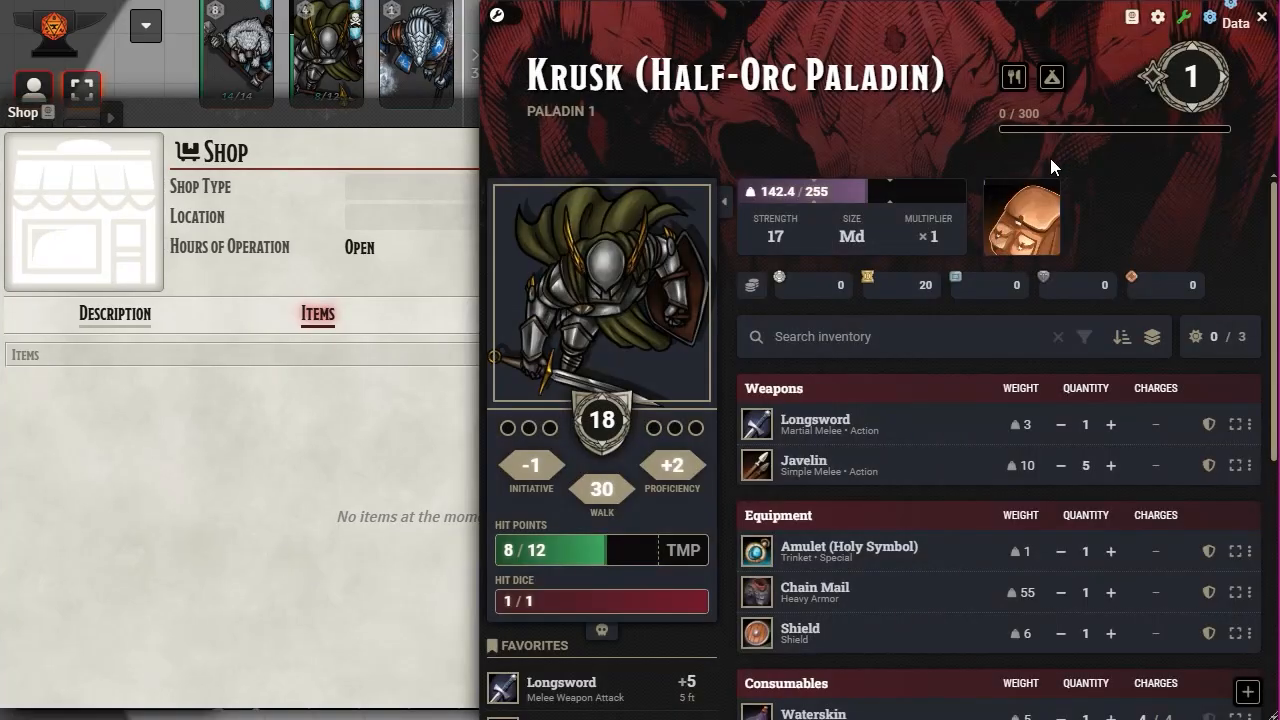
pyautogui.scroll(-5, 858, 493)
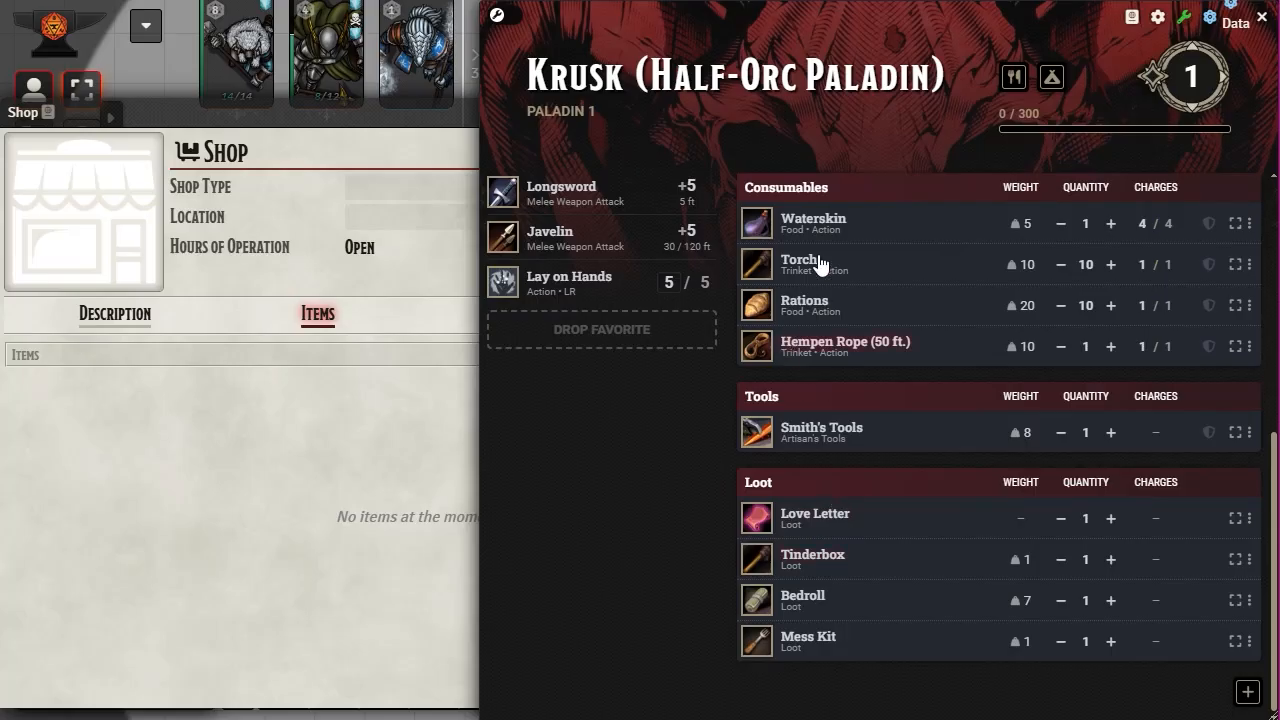
pyautogui.scroll(2, 830, 346)
pyautogui.scroll(5, 835, 344)
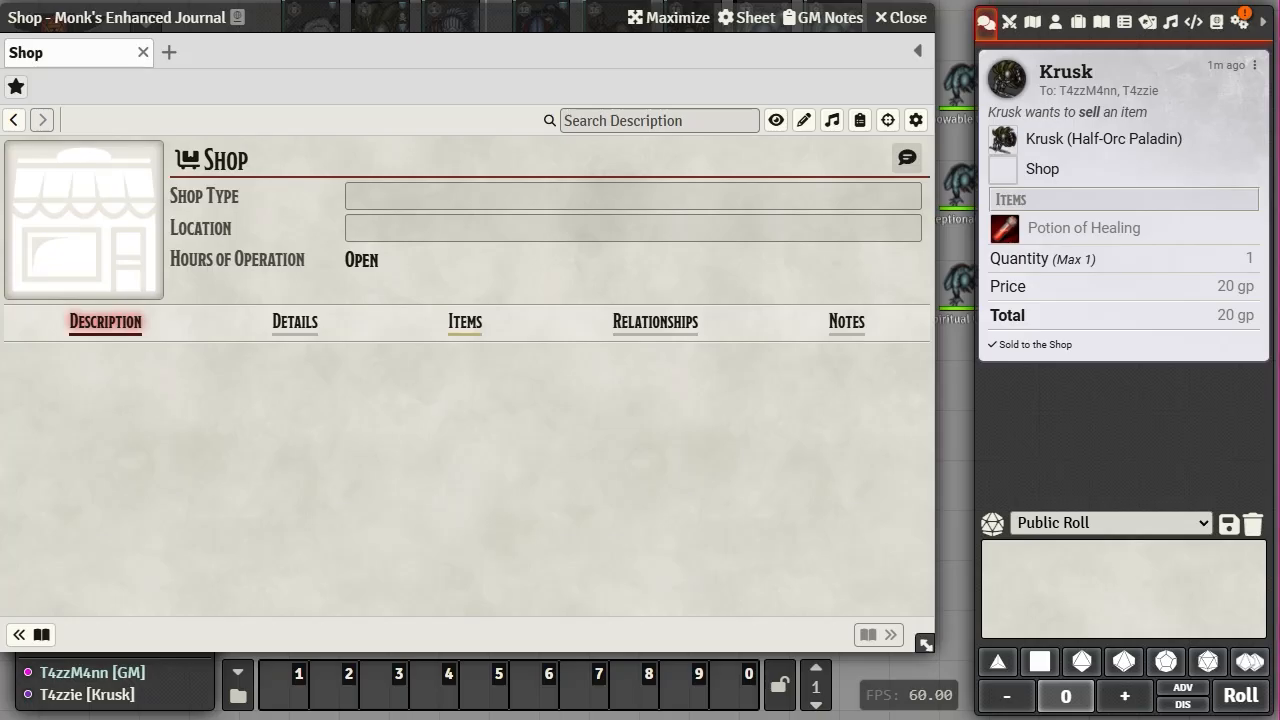
# - Review the recorded sale, then toggle the 50 gp Potion of Healing's lock and hide icons, leaving it hidden
pyautogui.click(292, 322)
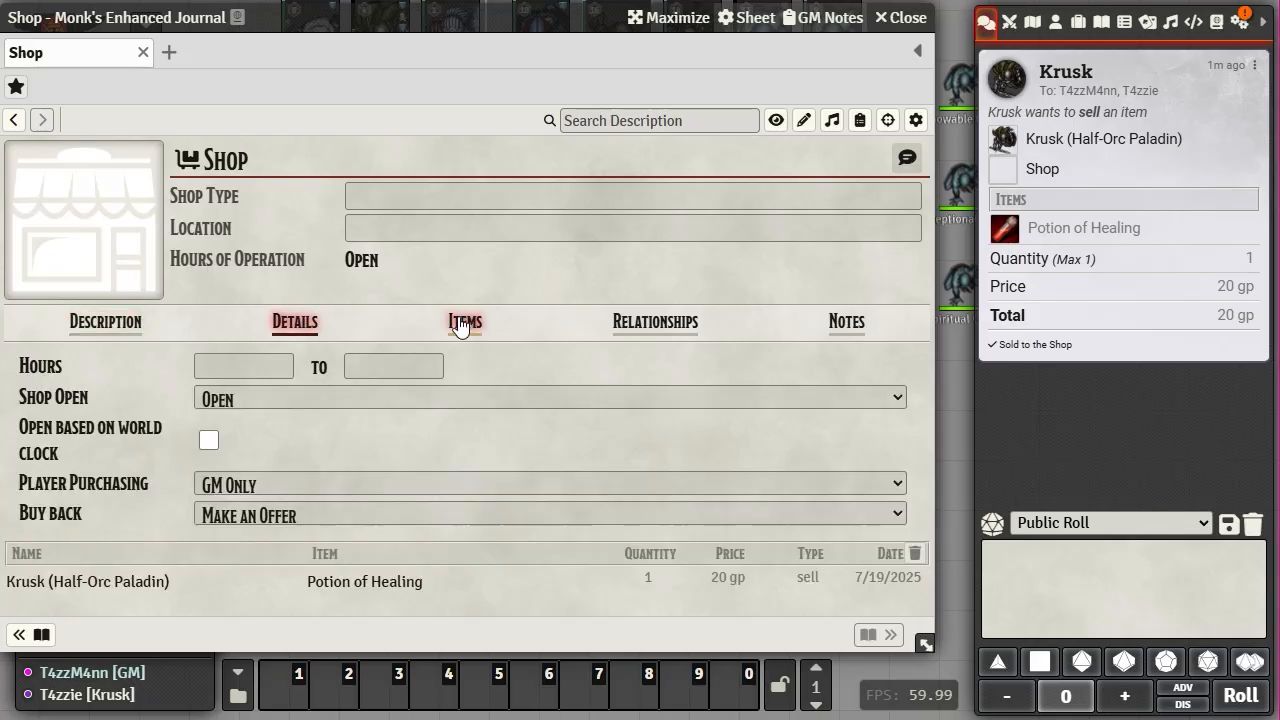
pyautogui.click(462, 323)
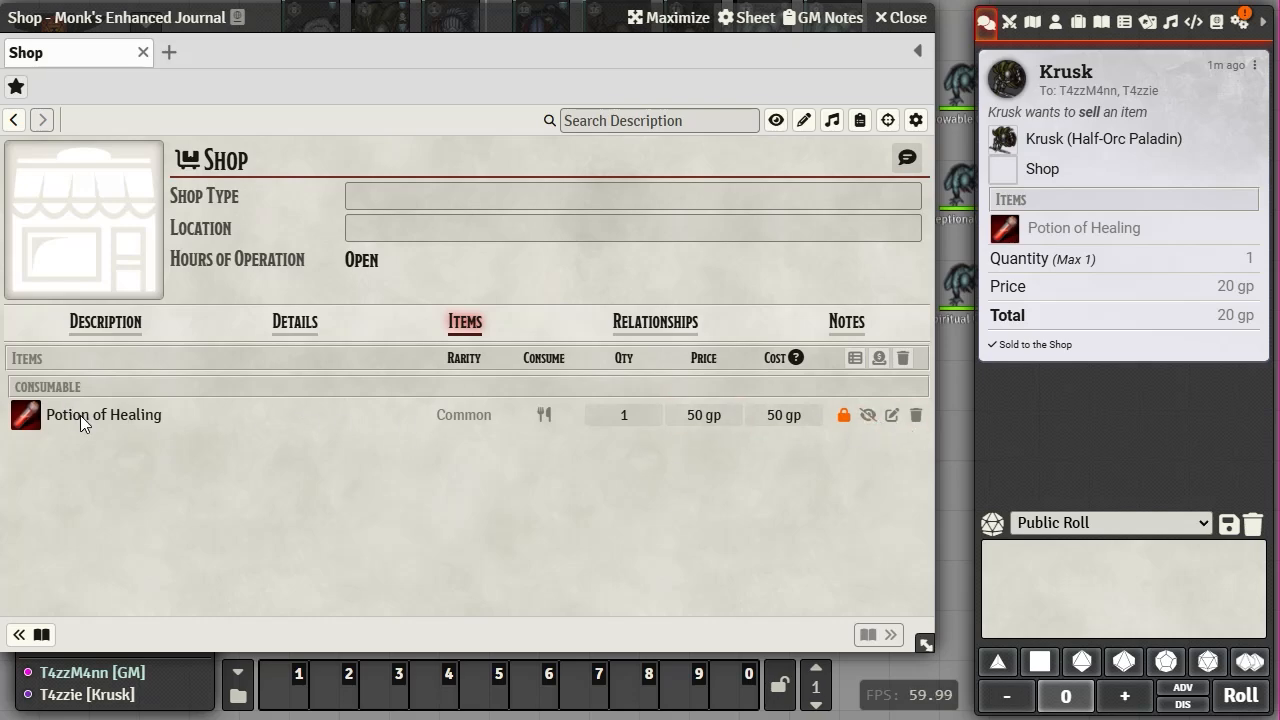
pyautogui.click(867, 416)
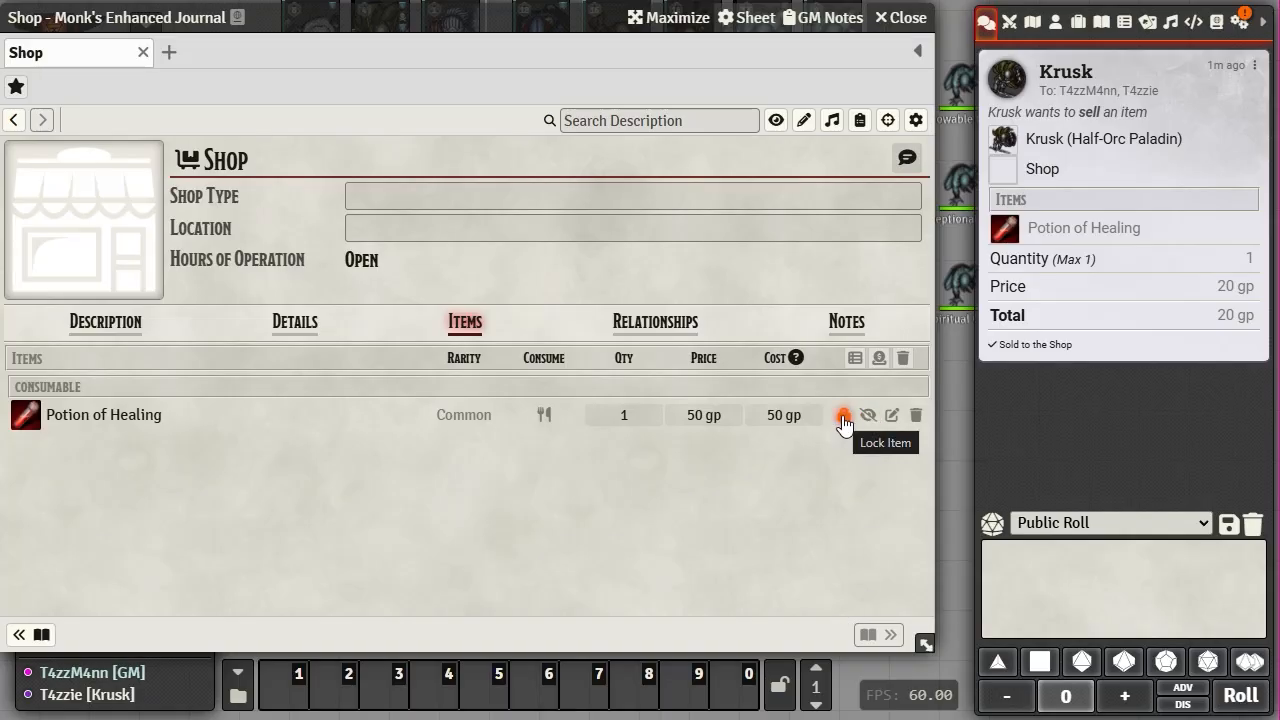
pyautogui.click(844, 418)
pyautogui.click(868, 418)
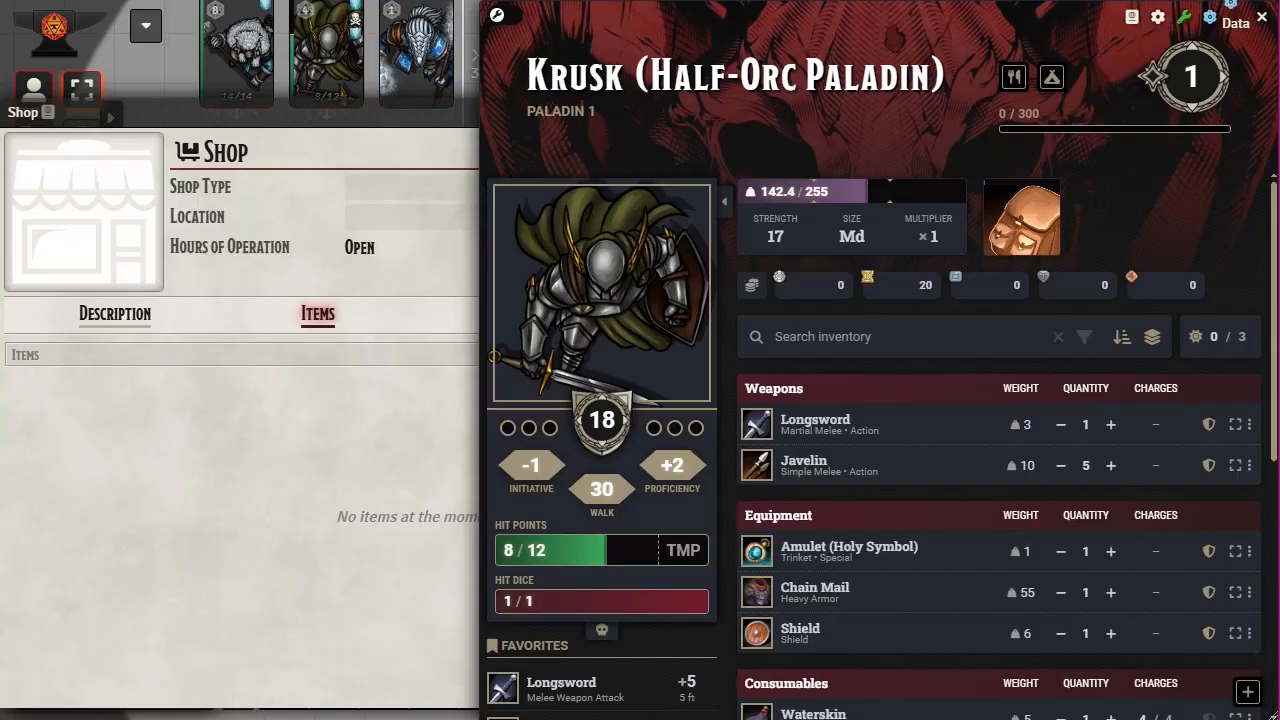
# - Bring the shop journal forward, glance at its relationships, and return to its item list
pyautogui.click(222, 614)
pyautogui.click(528, 316)
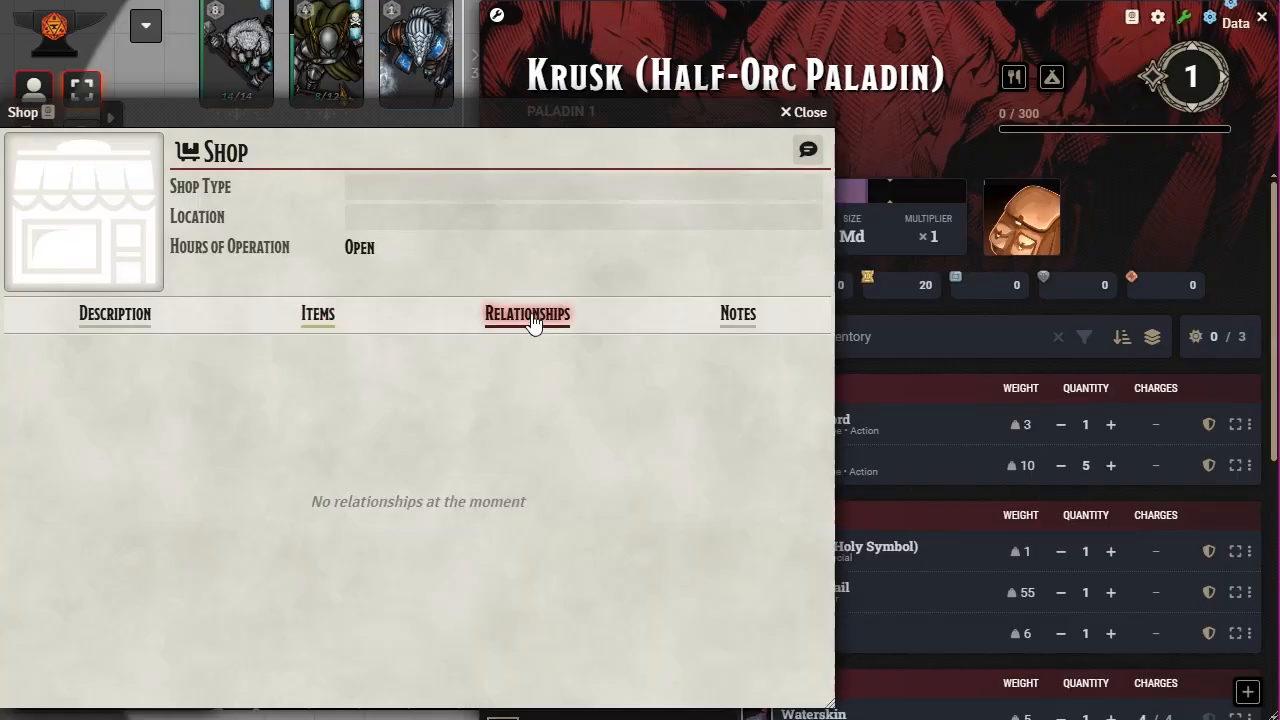
pyautogui.click(308, 318)
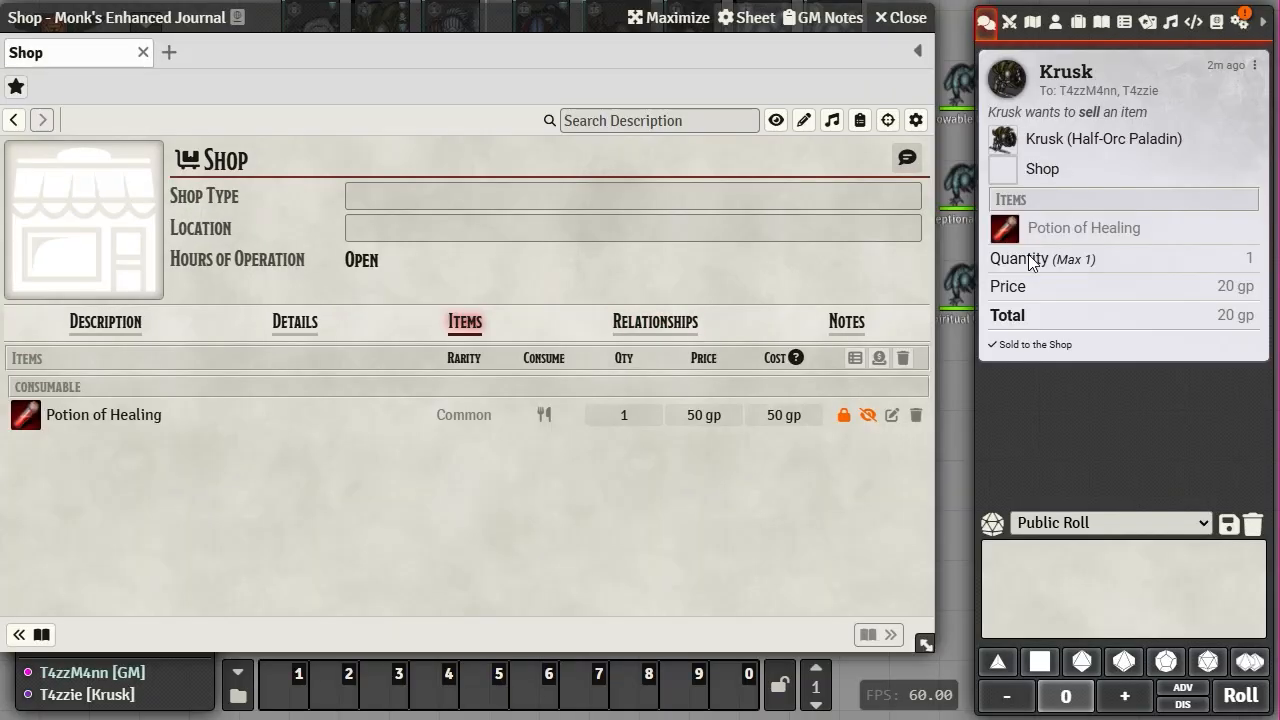
pyautogui.click(864, 418)
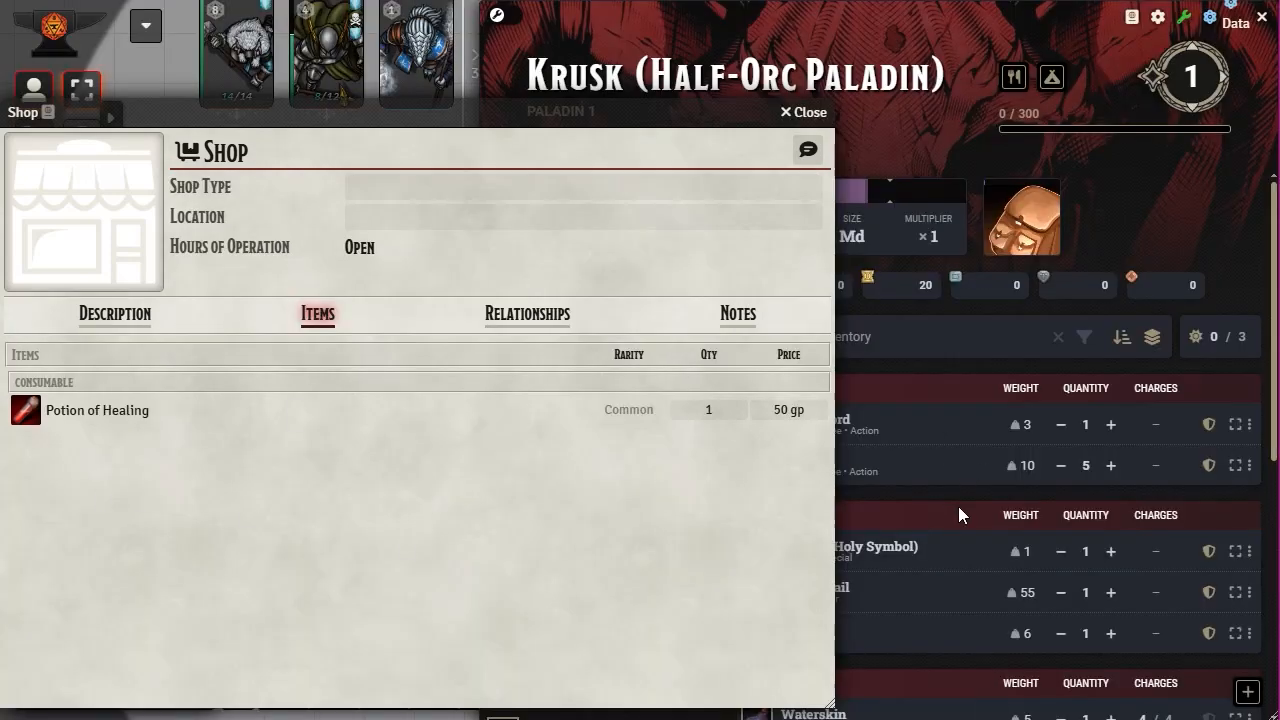
# - Expand and collapse the shop's Potion of Healing entry to read its description and details
pyautogui.click(110, 412)
pyautogui.click(67, 409)
pyautogui.click(165, 411)
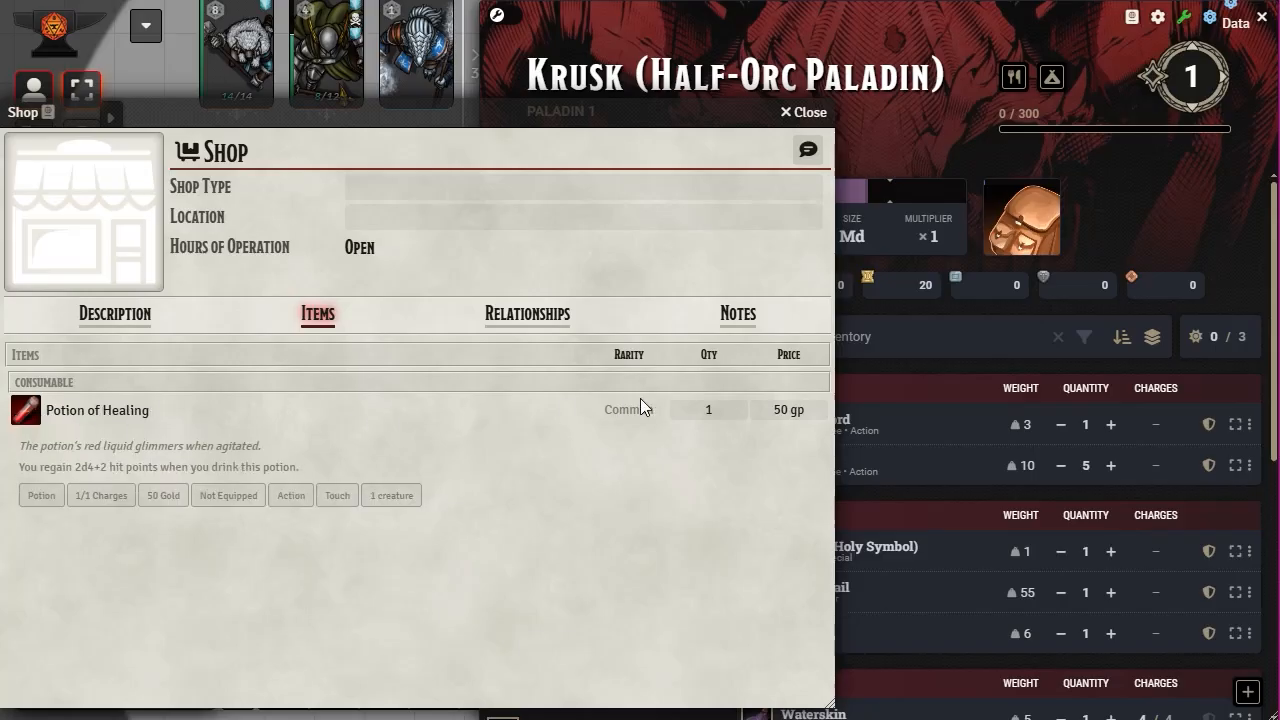
pyautogui.click(109, 410)
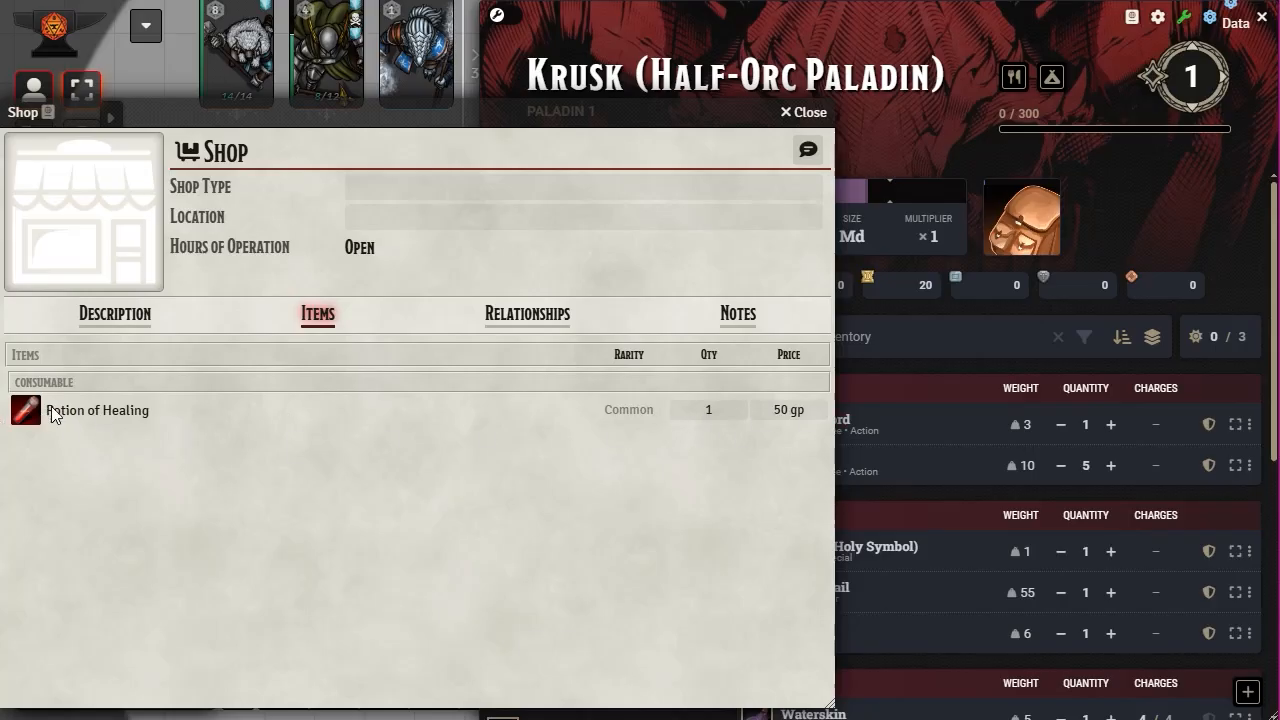
# - Compare Krusk's character sheet with the shop, then view the shop's relationships
pyautogui.click(858, 56)
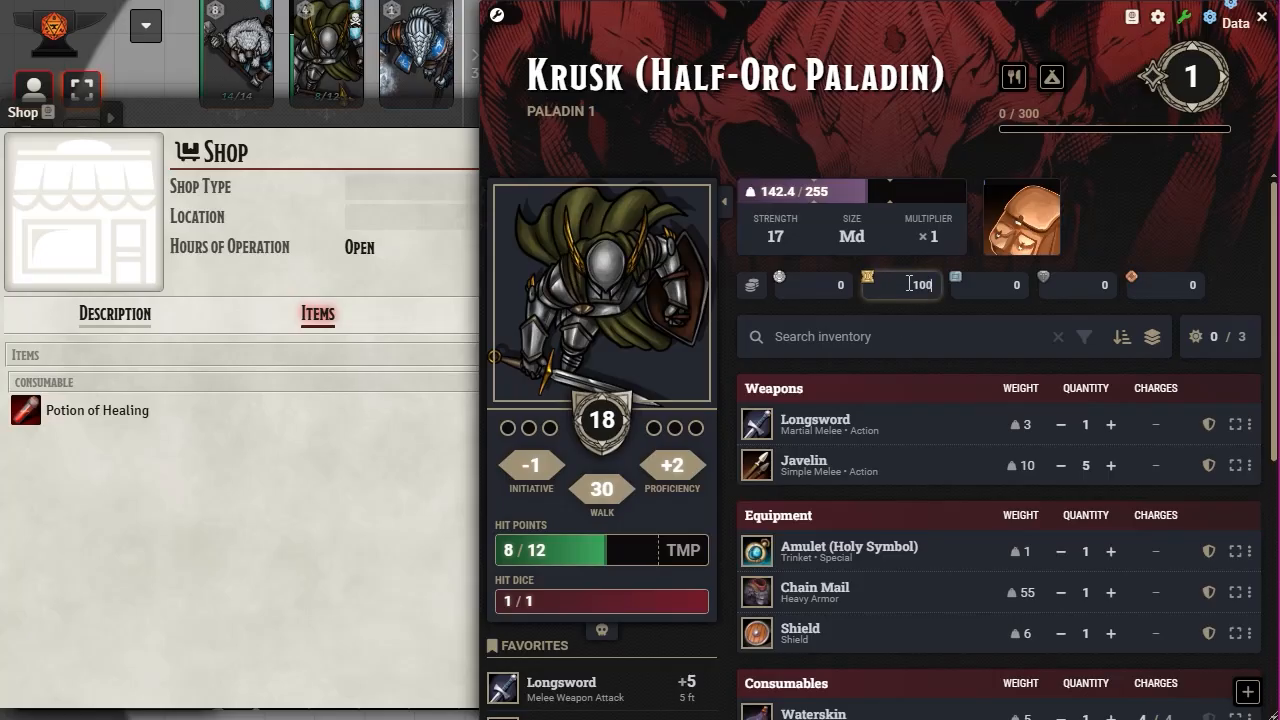
pyautogui.click(410, 505)
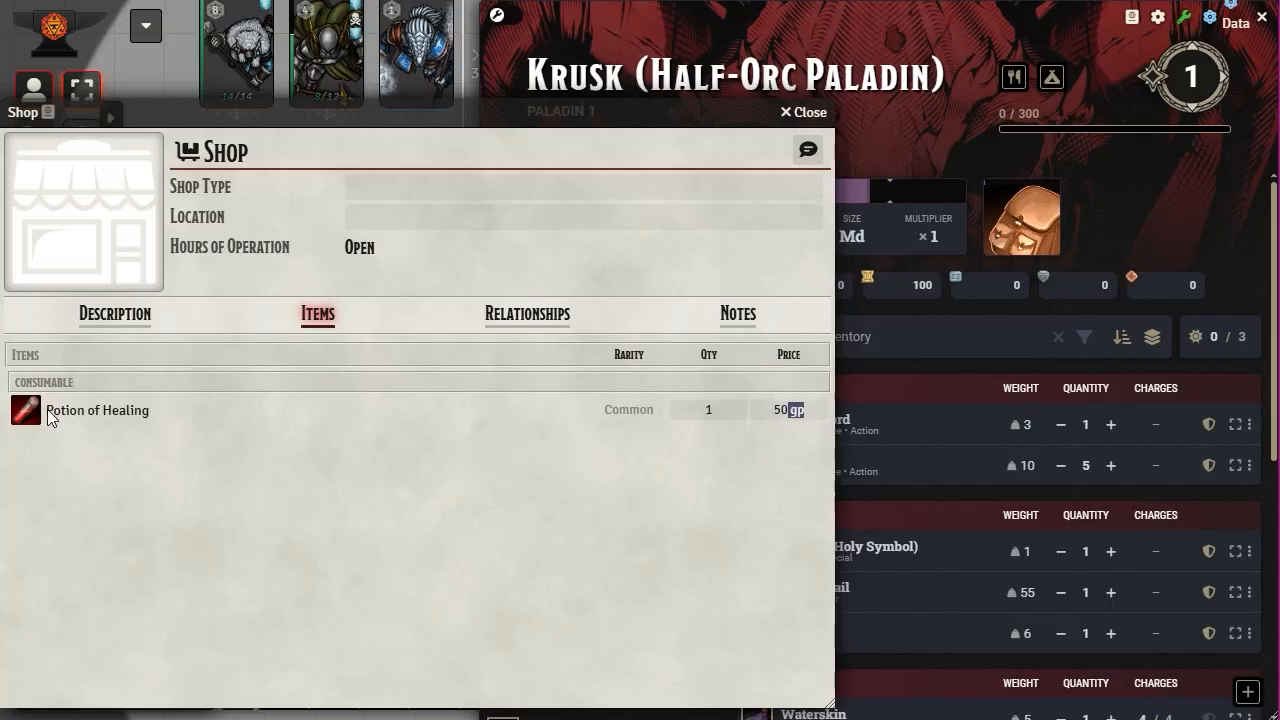
pyautogui.click(502, 322)
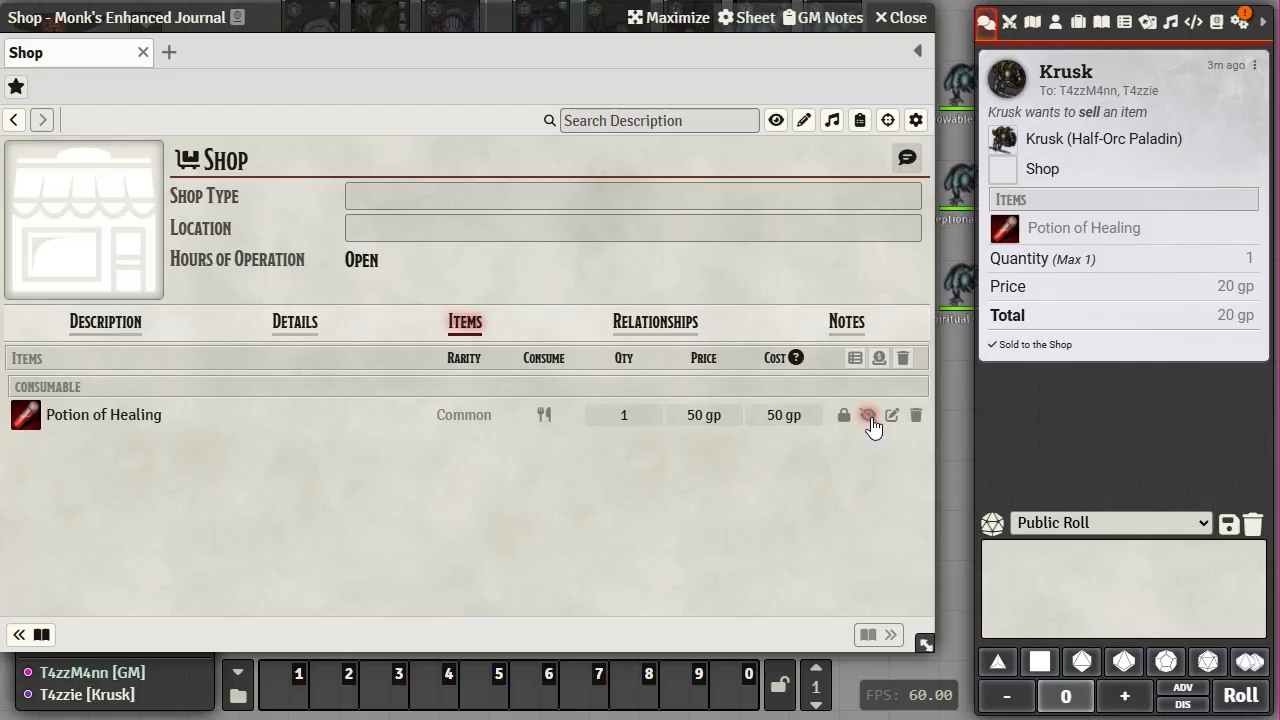
# - Check the shop's sell and buy-back rates, then show Game Settings in the sidebar
pyautogui.click(880, 360)
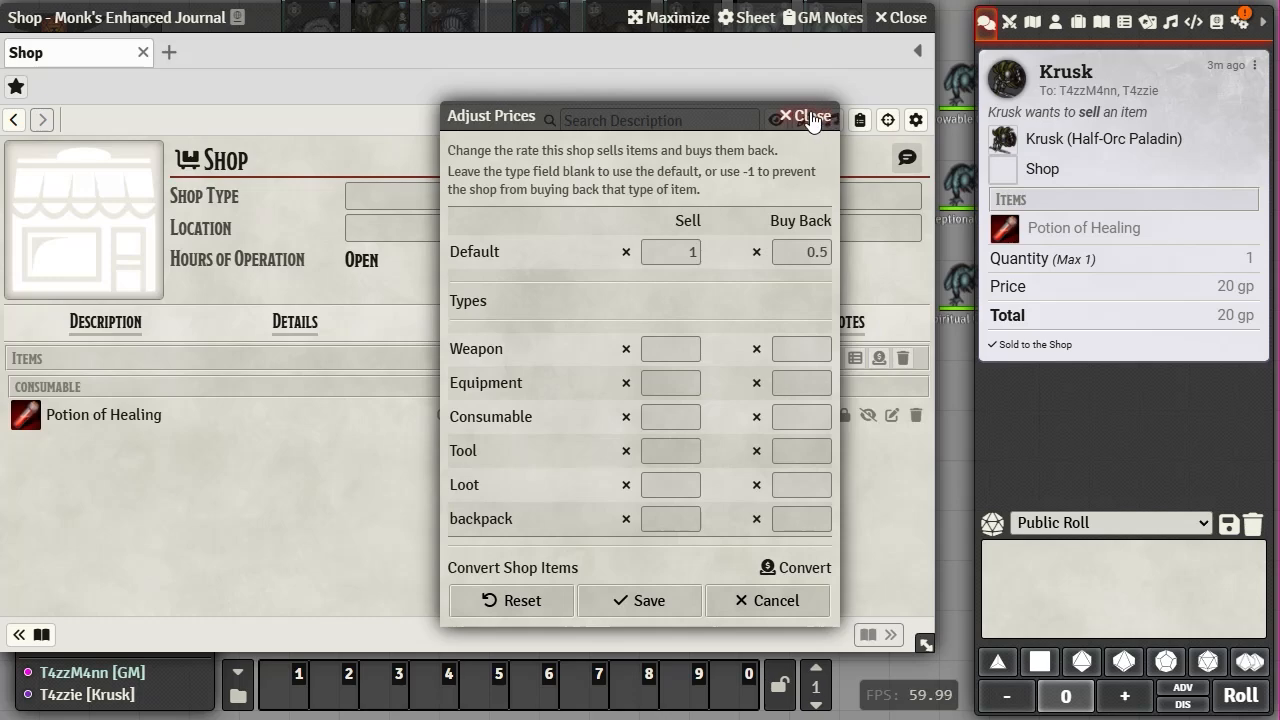
pyautogui.click(827, 116)
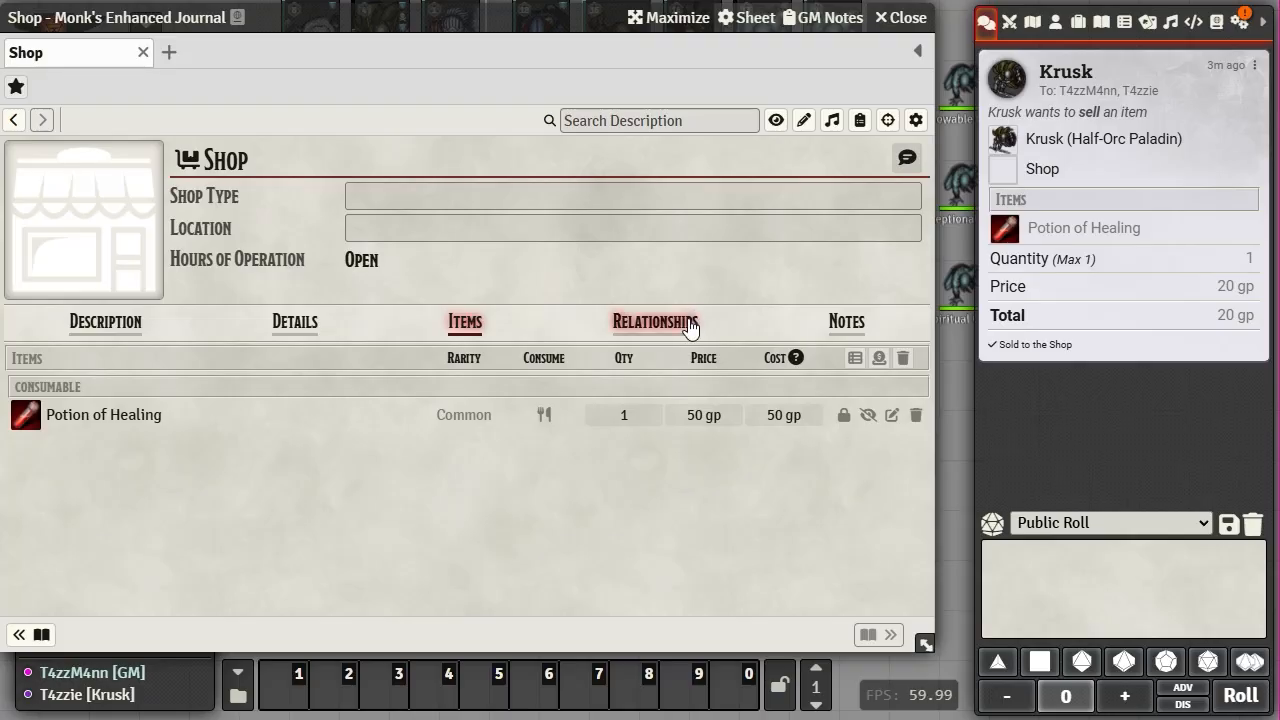
pyautogui.click(1238, 24)
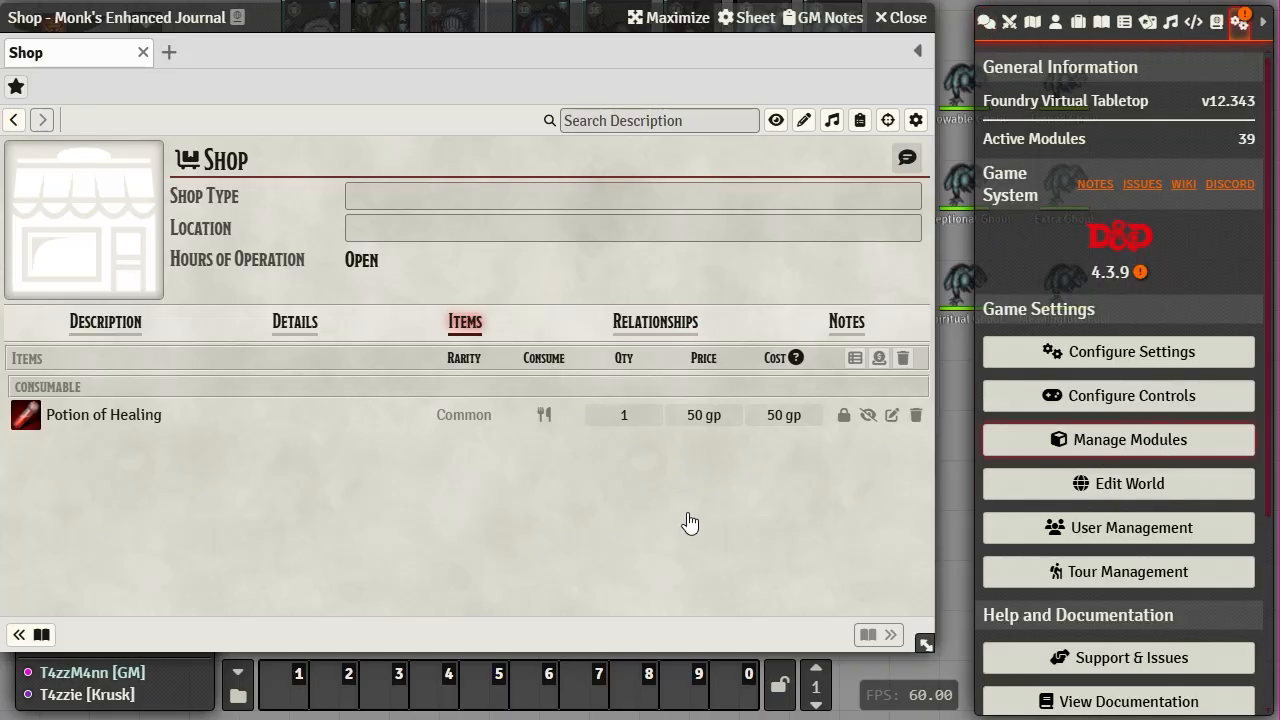
pyautogui.scroll(-6, 680, 430)
pyautogui.scroll(-20, 614, 484)
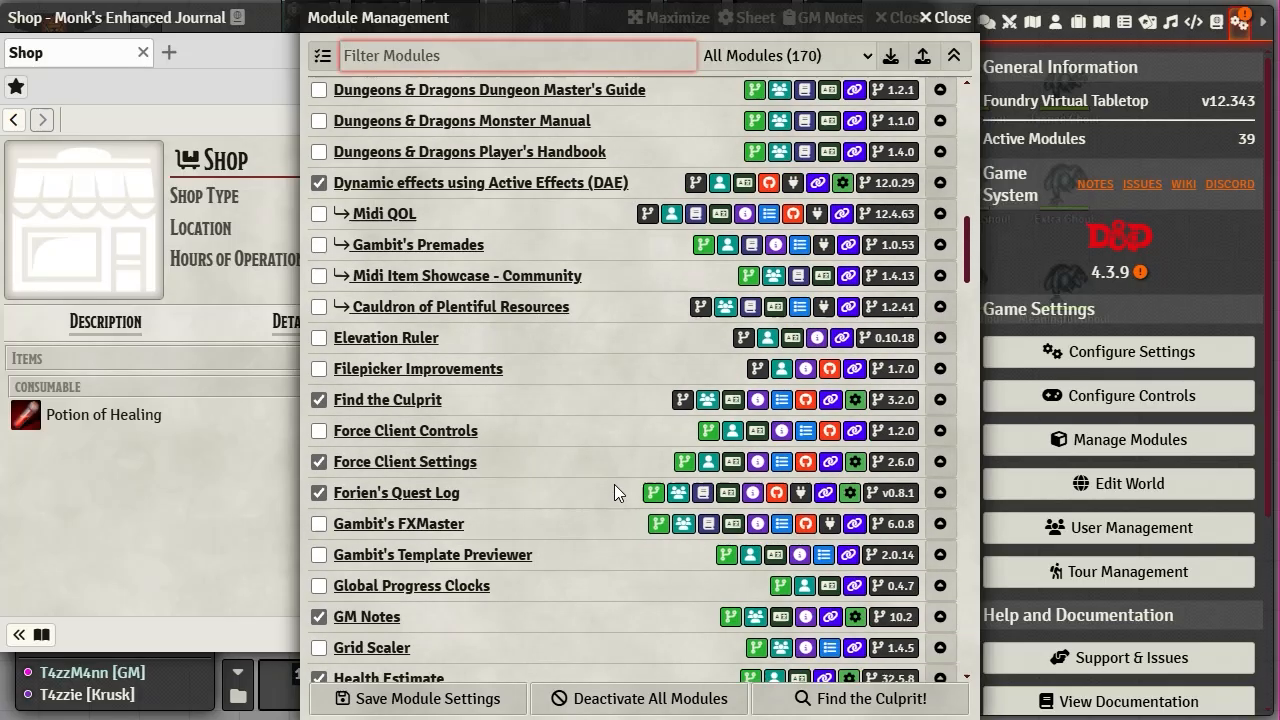
pyautogui.scroll(-20, 614, 486)
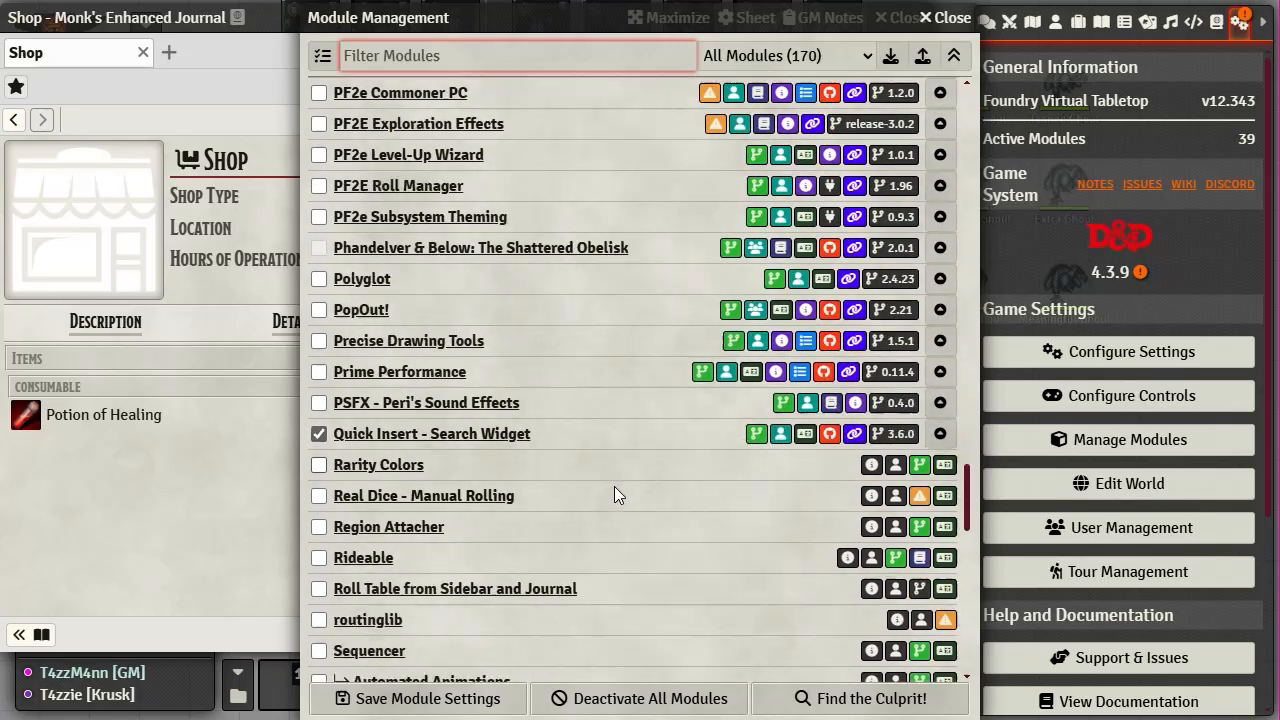
pyautogui.scroll(-5, 614, 486)
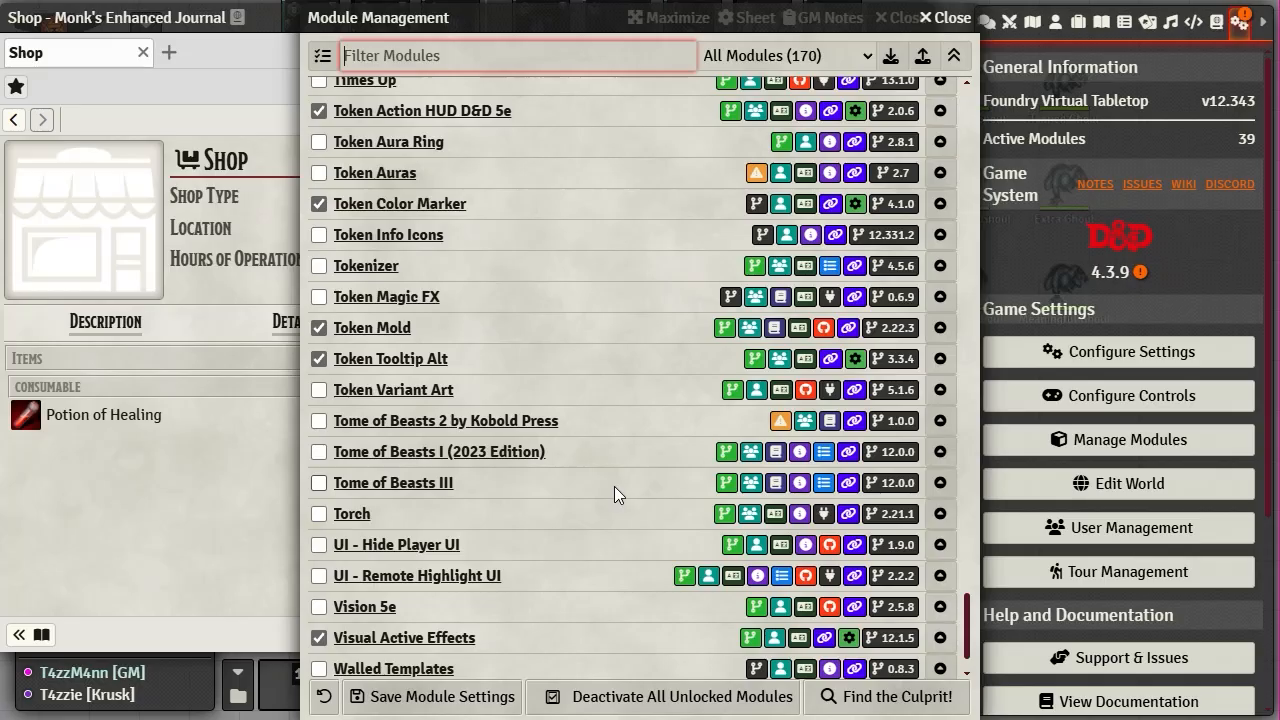
pyautogui.scroll(-1, 614, 486)
pyautogui.scroll(6, 597, 246)
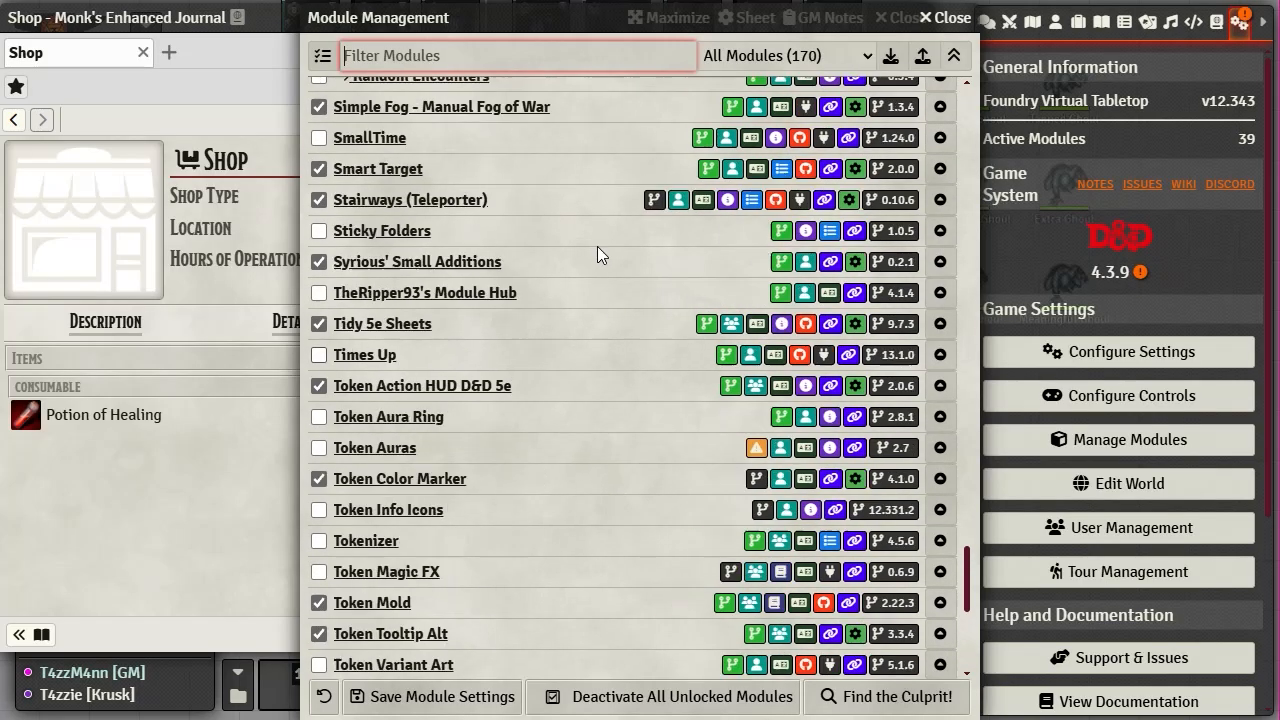
pyautogui.write('sop')
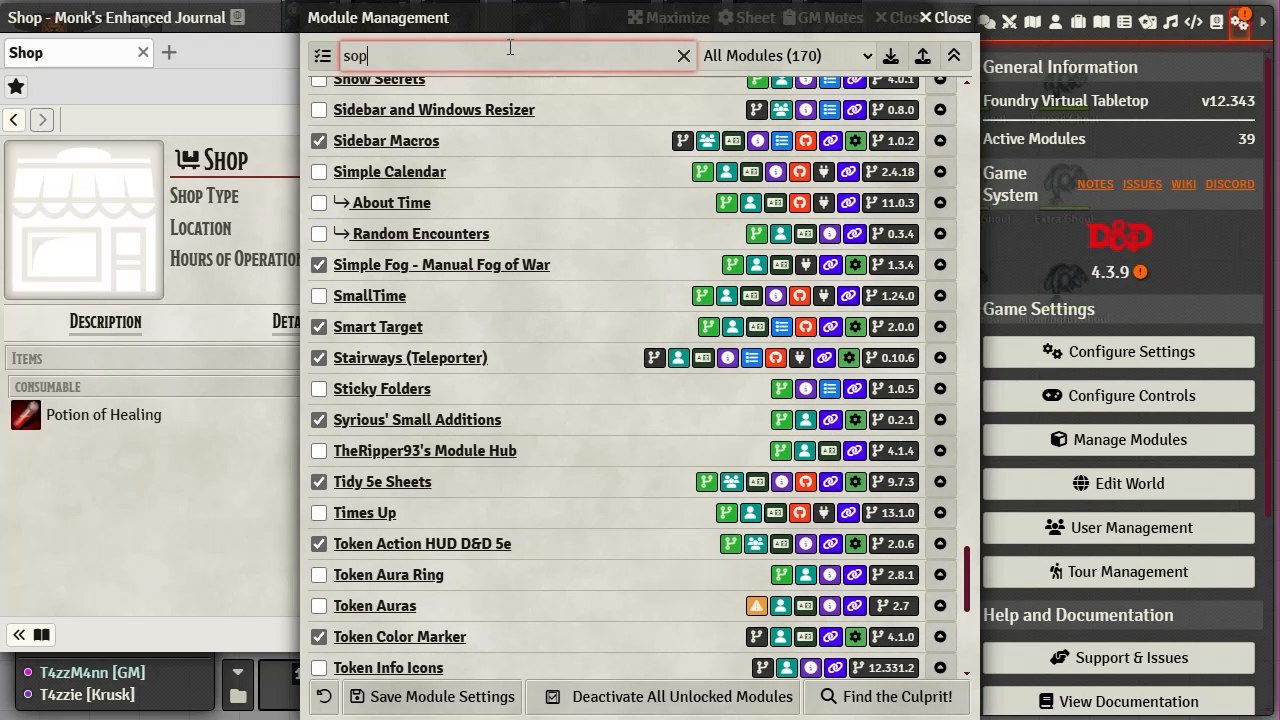
pyautogui.press('BackSpace')
pyautogui.write('ho')
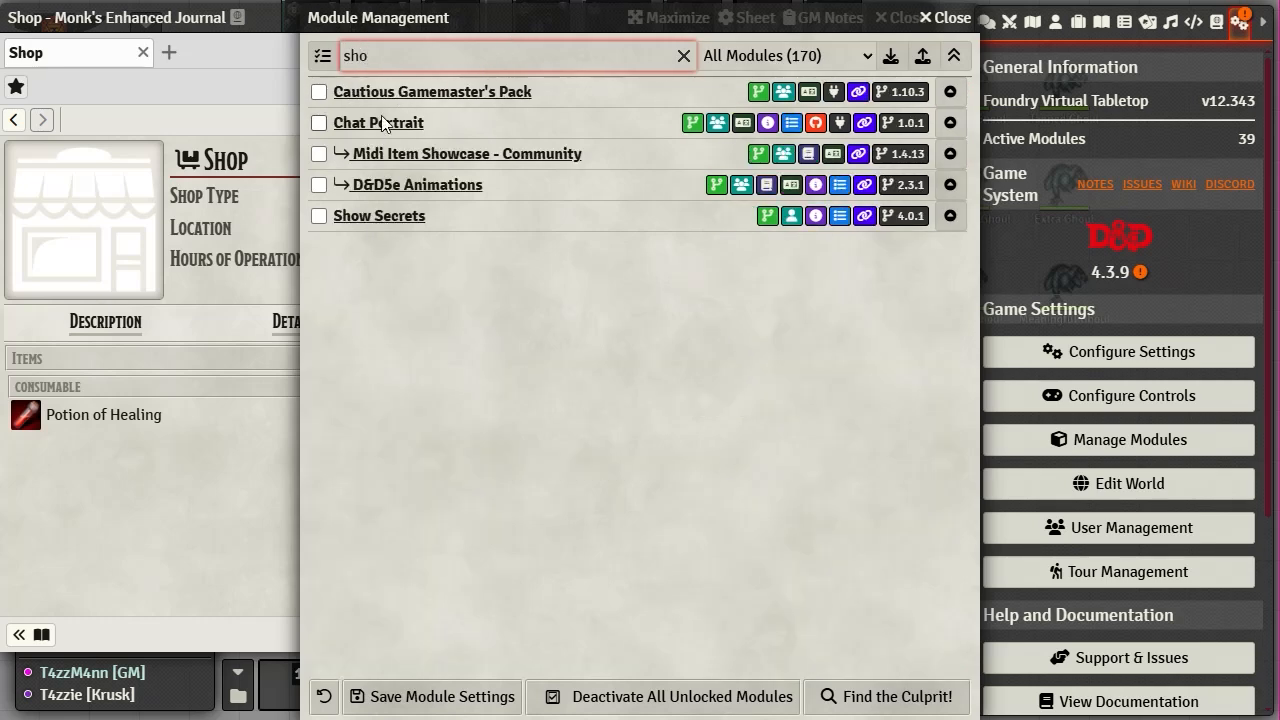
pyautogui.click(950, 17)
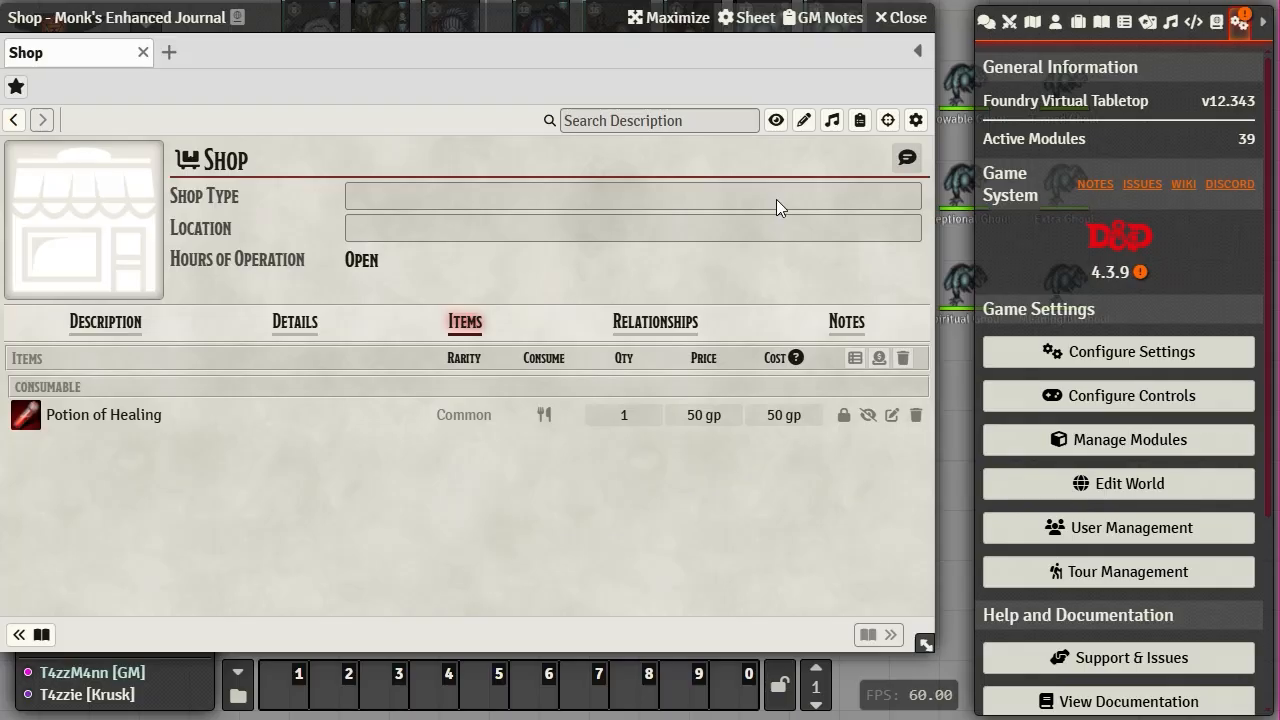
# - Close the shop window and open the Monk's Quest entry from the Journal list
pyautogui.click(907, 18)
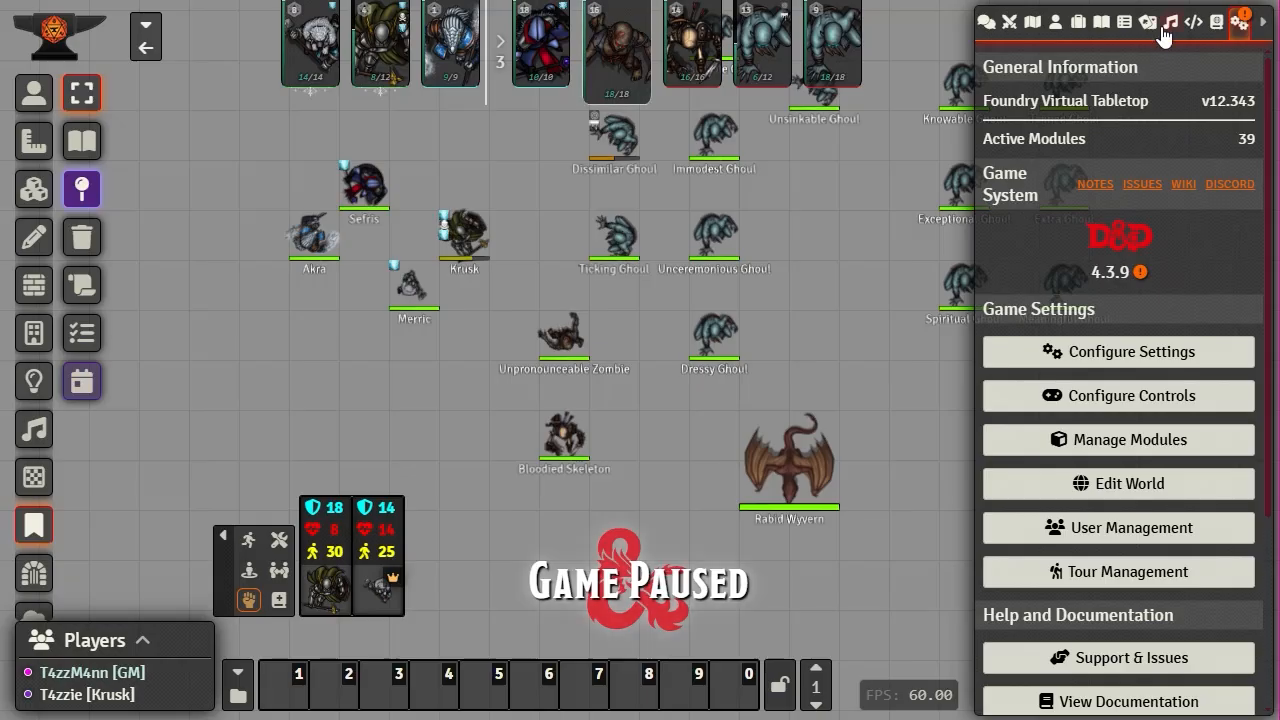
pyautogui.click(1101, 22)
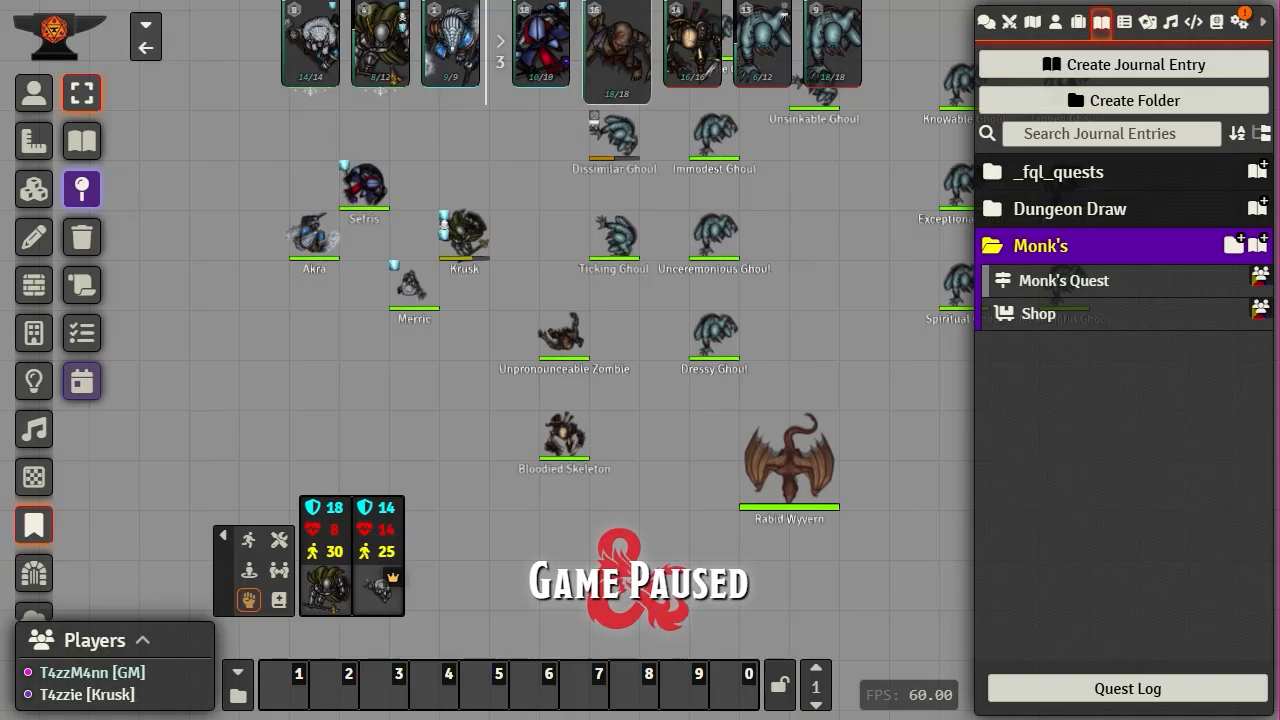
pyautogui.click(1048, 281)
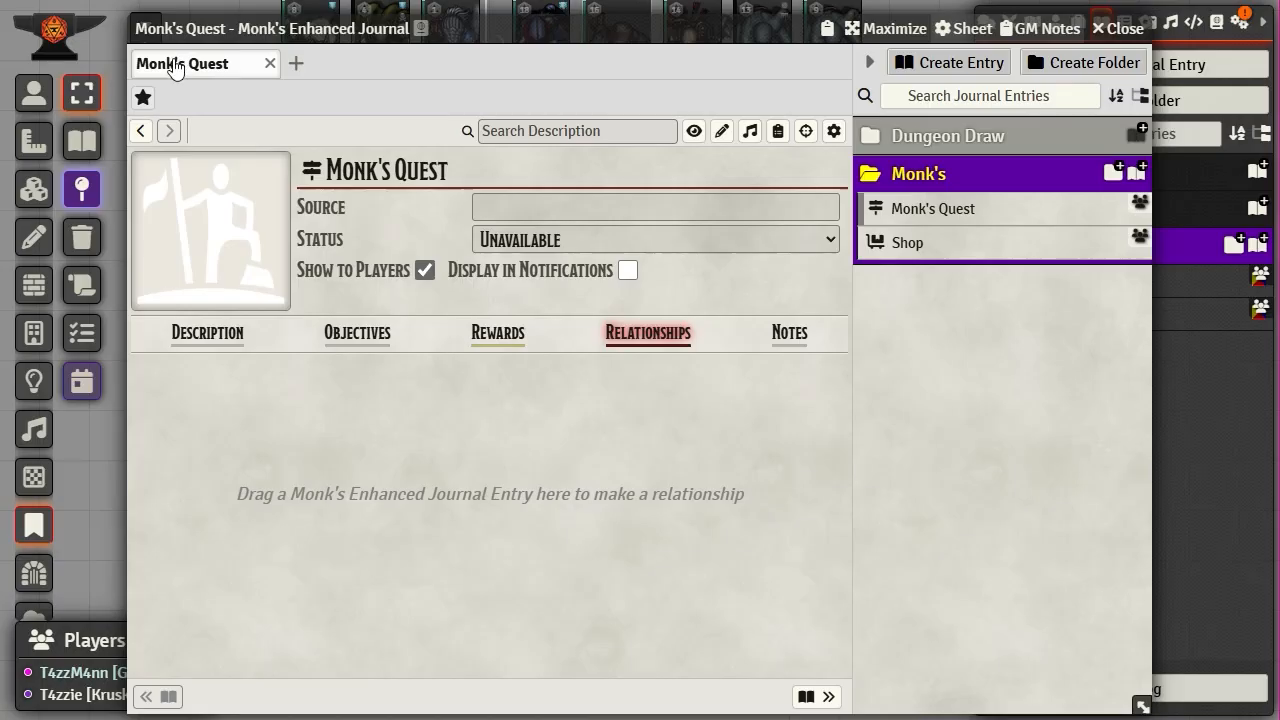
# - Load Shop in a second tab, switch between it and Monk's Quest, then close the extra tabs
pyautogui.click(296, 65)
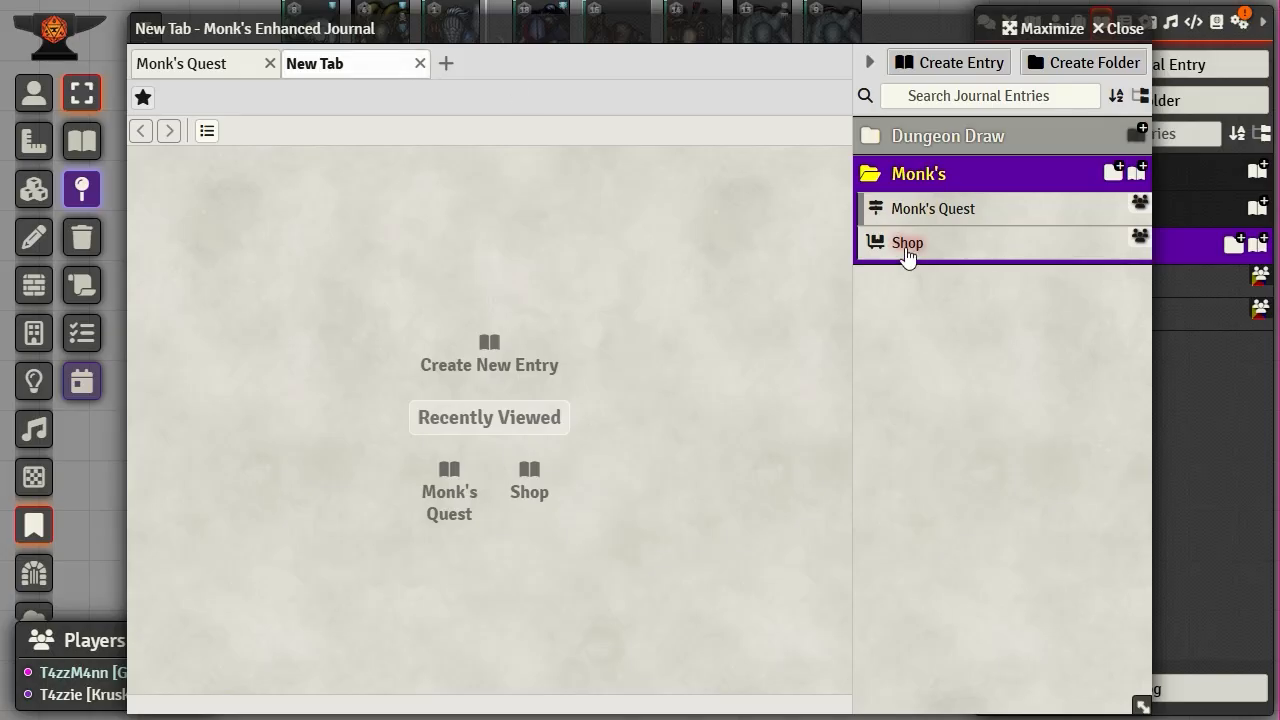
pyautogui.click(909, 246)
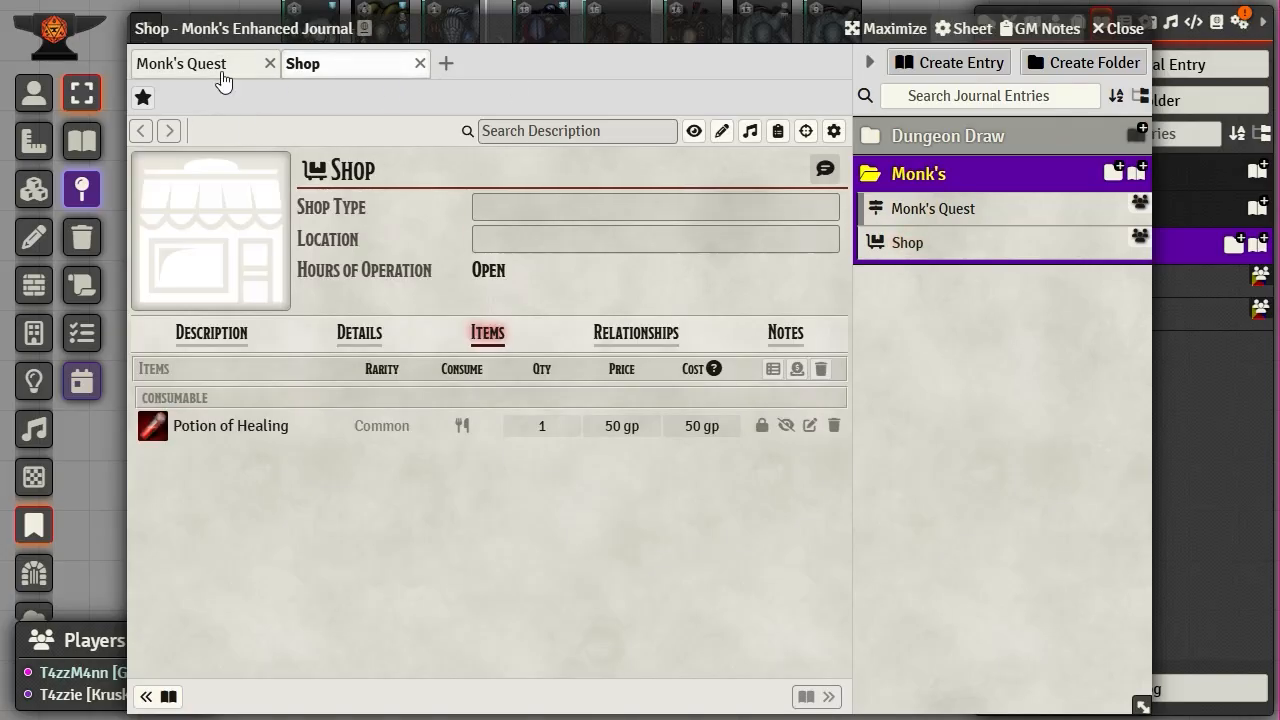
pyautogui.click(246, 70)
pyautogui.click(346, 68)
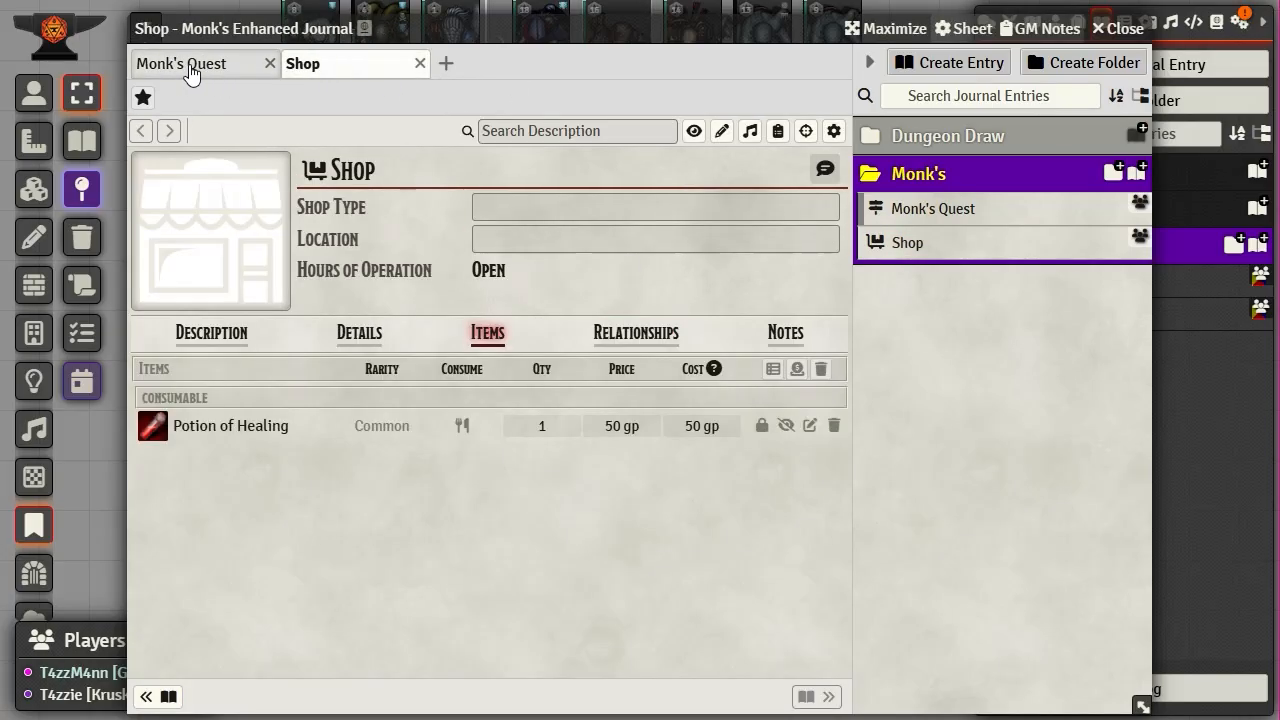
pyautogui.click(191, 72)
pyautogui.click(334, 70)
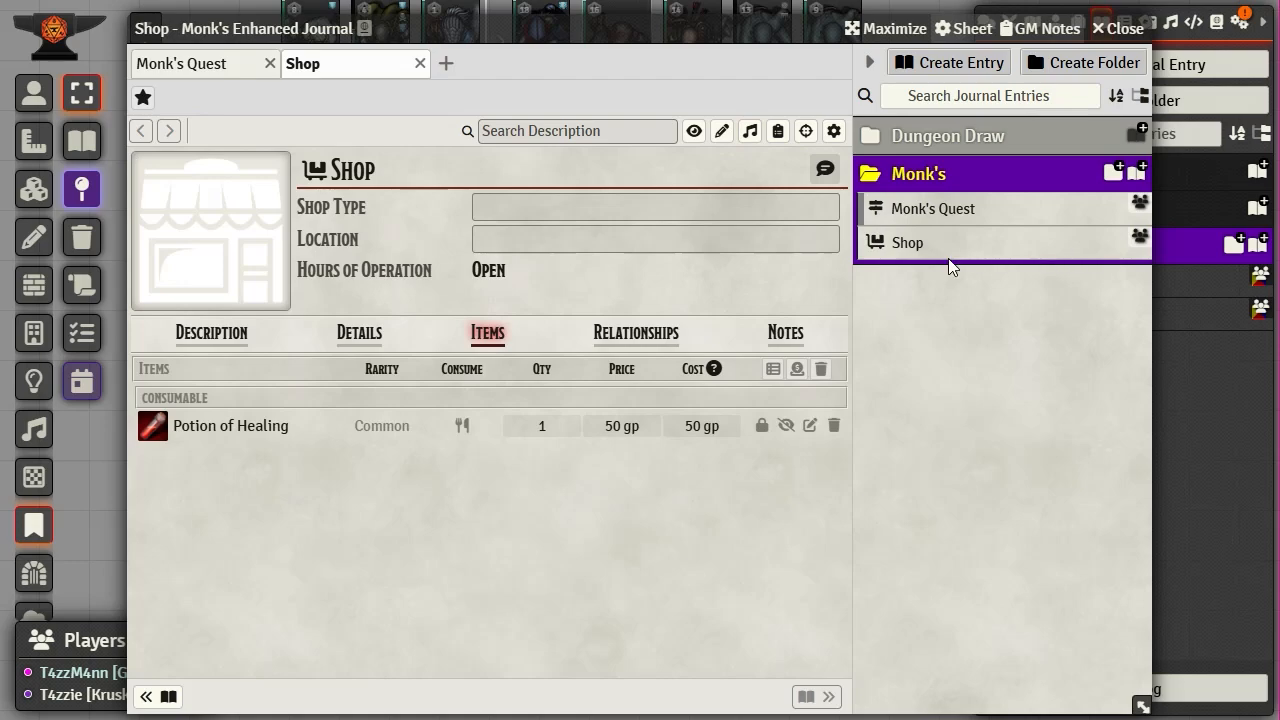
pyautogui.click(420, 63)
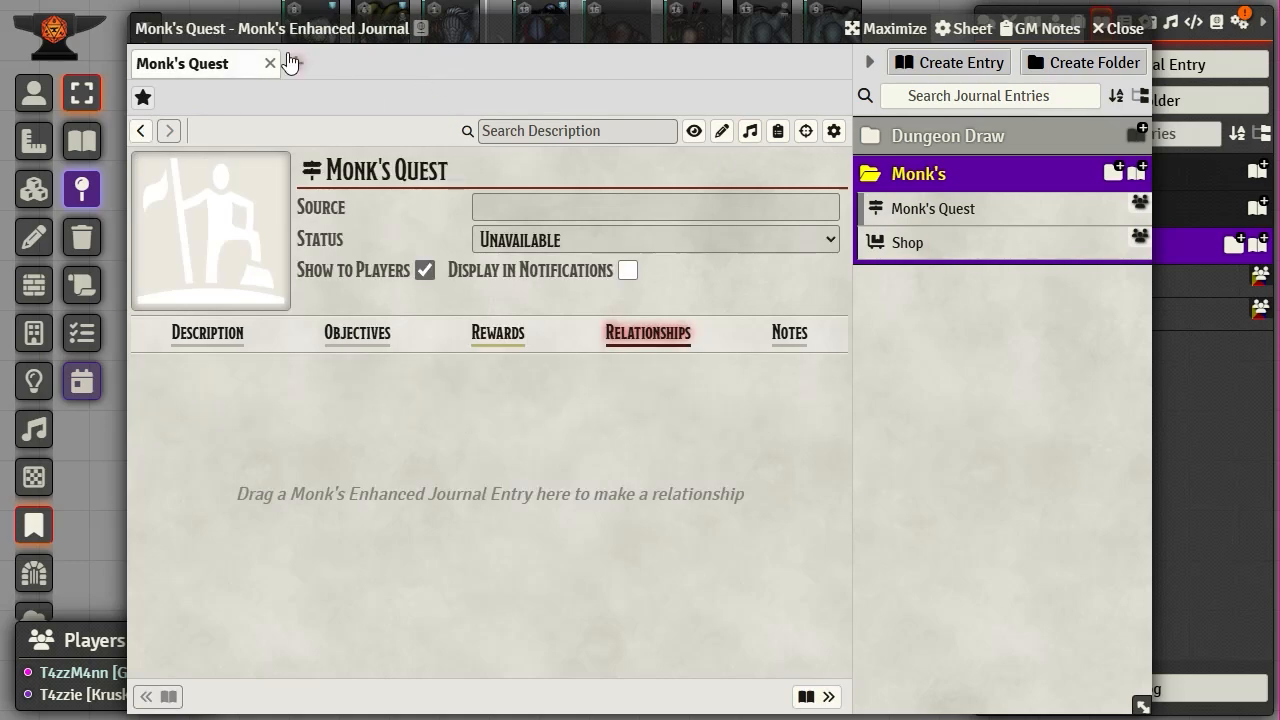
pyautogui.click(294, 62)
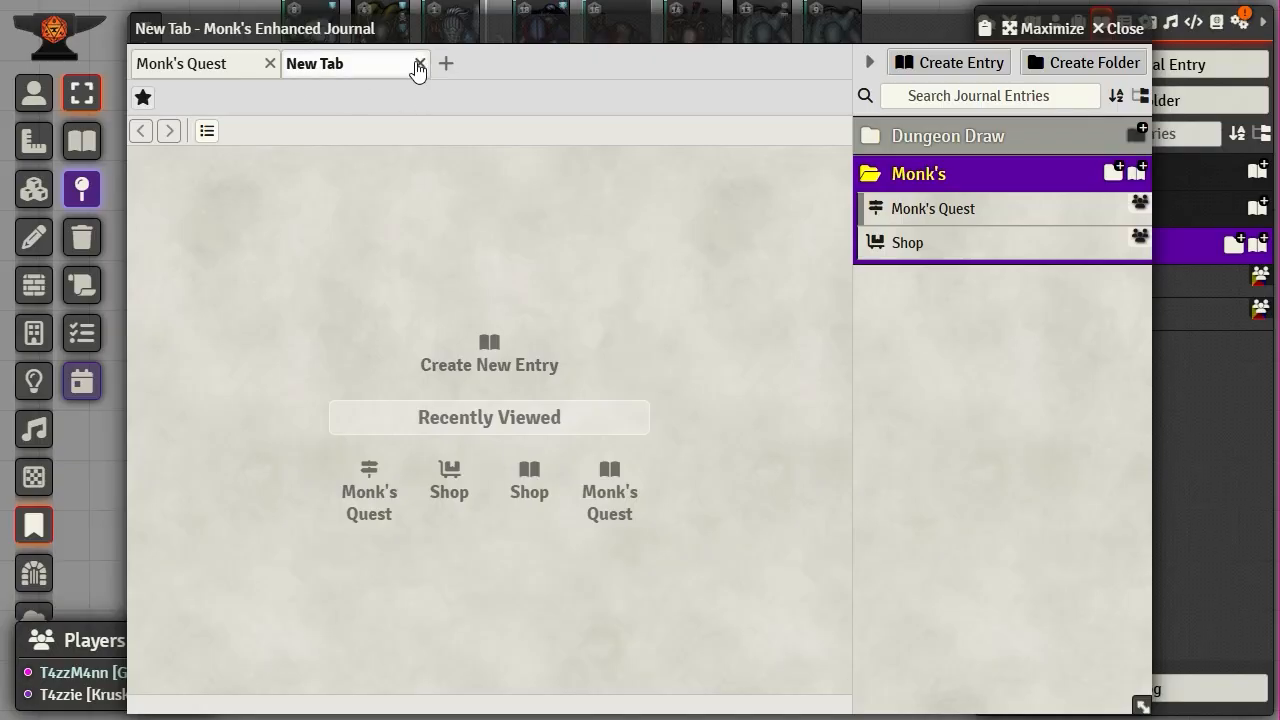
pyautogui.click(419, 64)
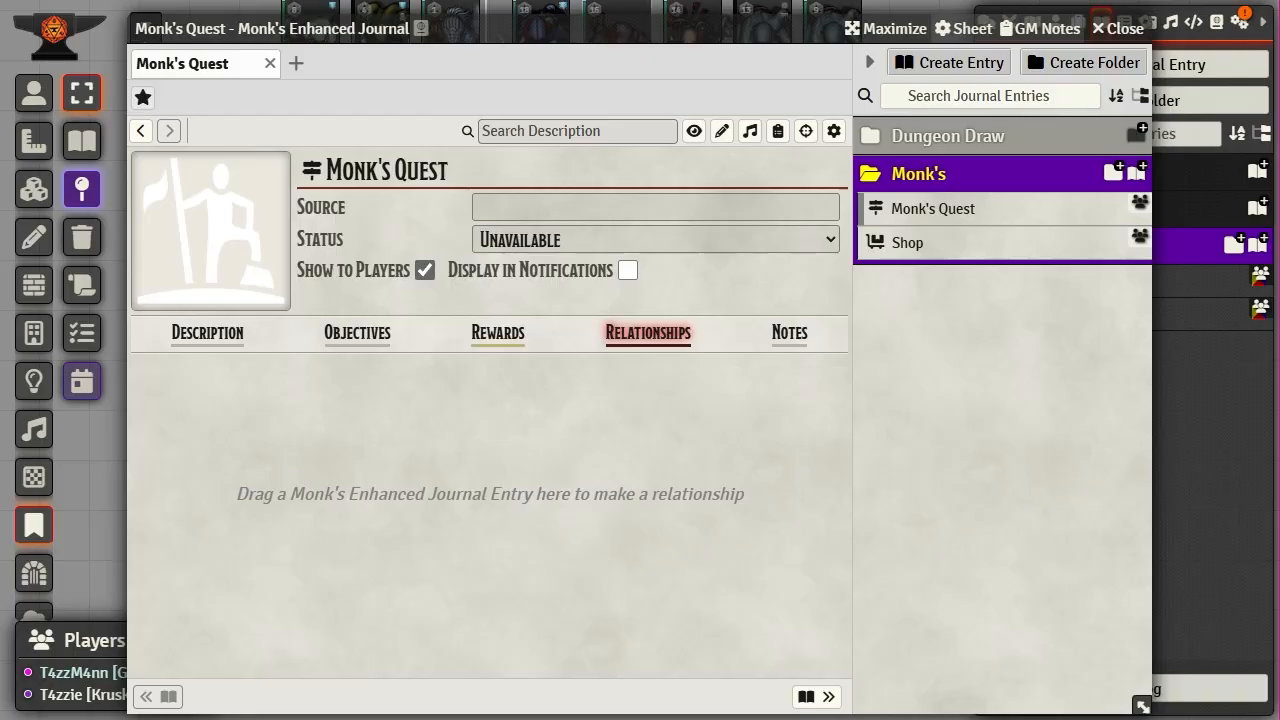
# - Close the quest window and start a Monk's folder entry named 'person' with Type Person
pyautogui.click(1118, 29)
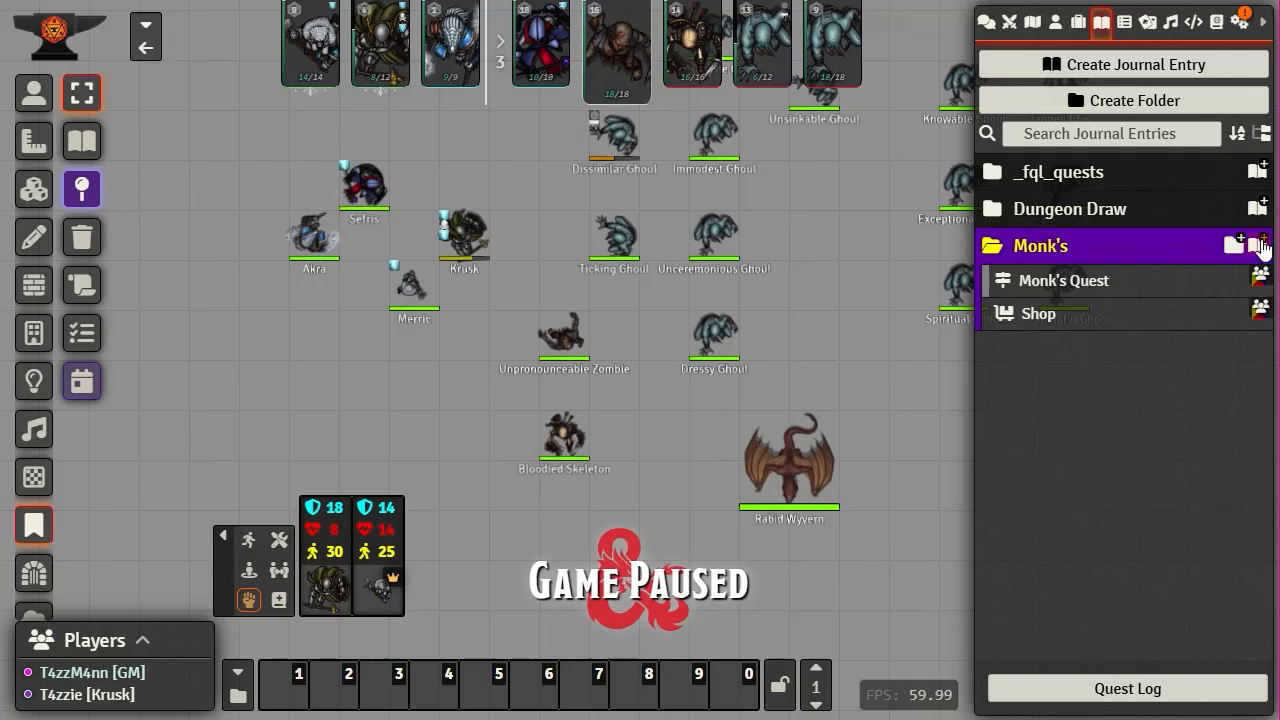
pyautogui.click(1258, 245)
pyautogui.write('p')
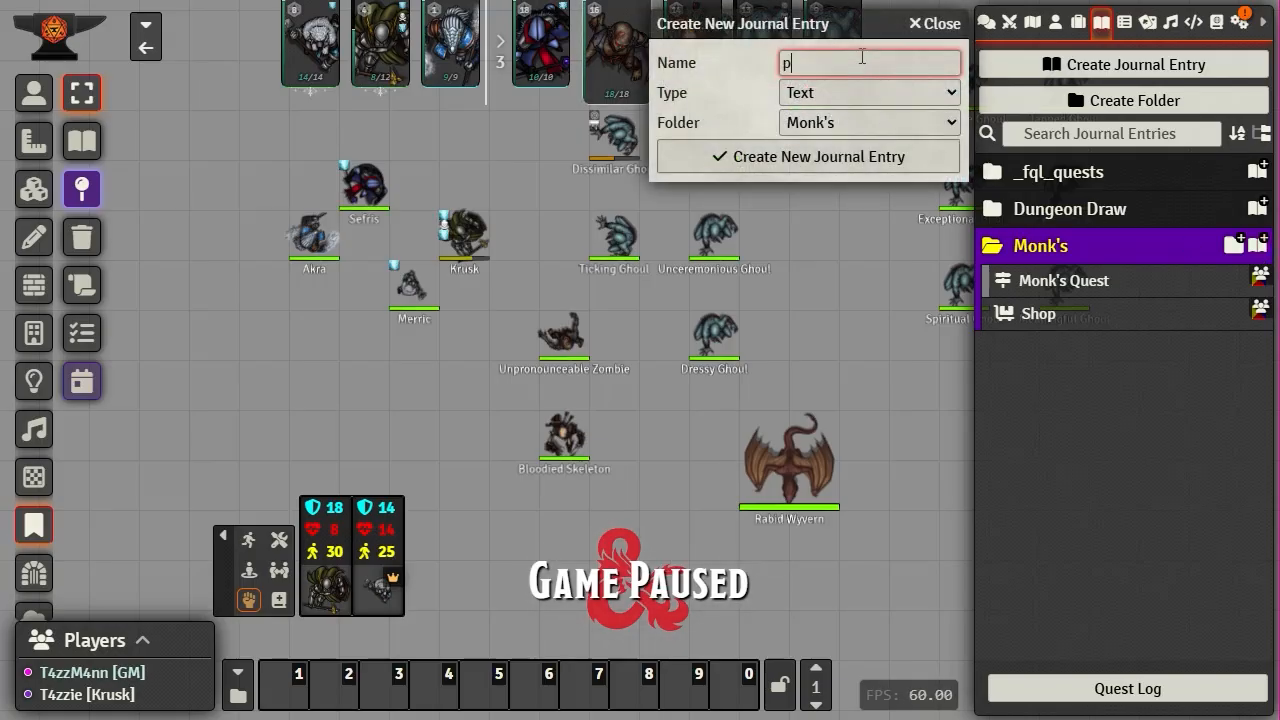
pyautogui.write('erson')
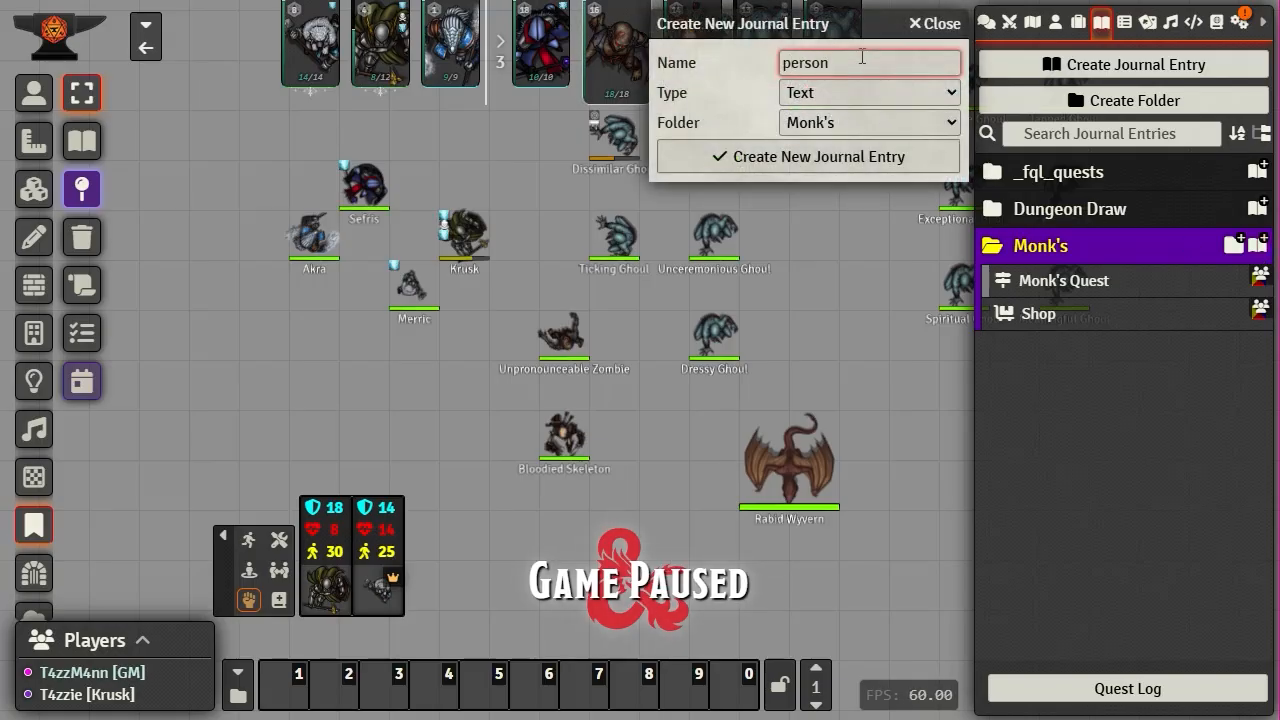
pyautogui.click(821, 90)
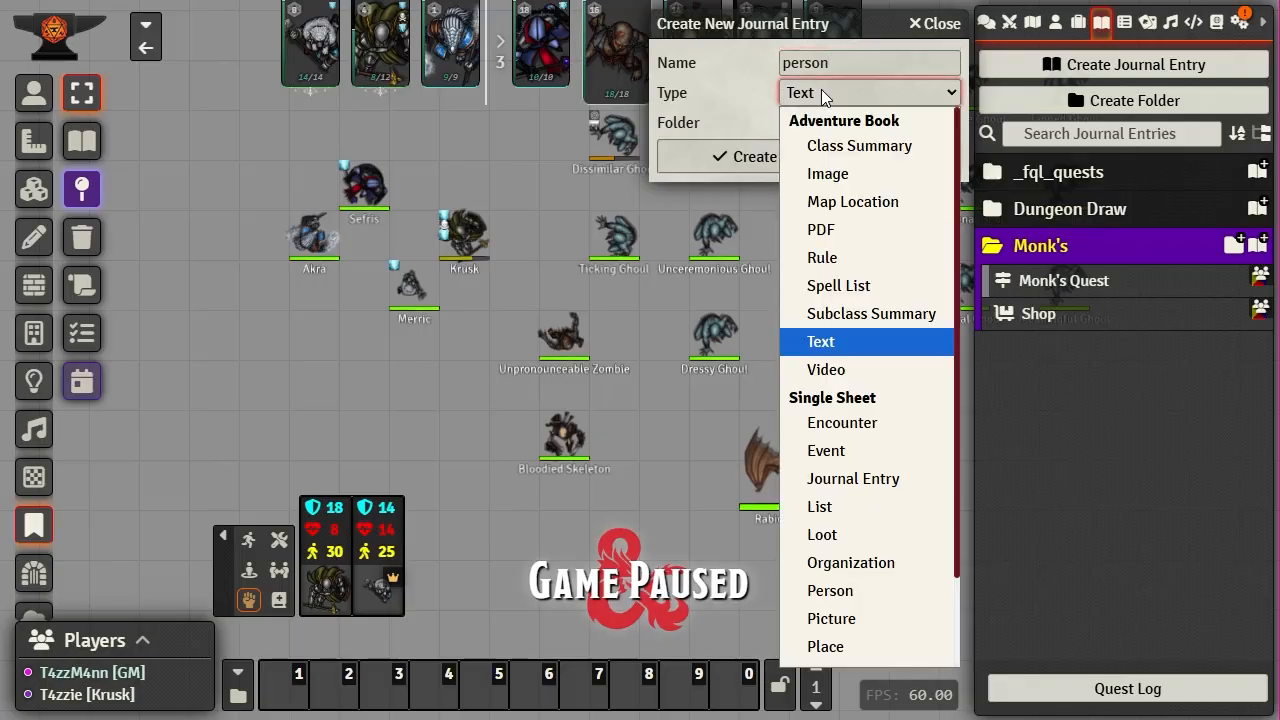
pyautogui.scroll(-1, 851, 612)
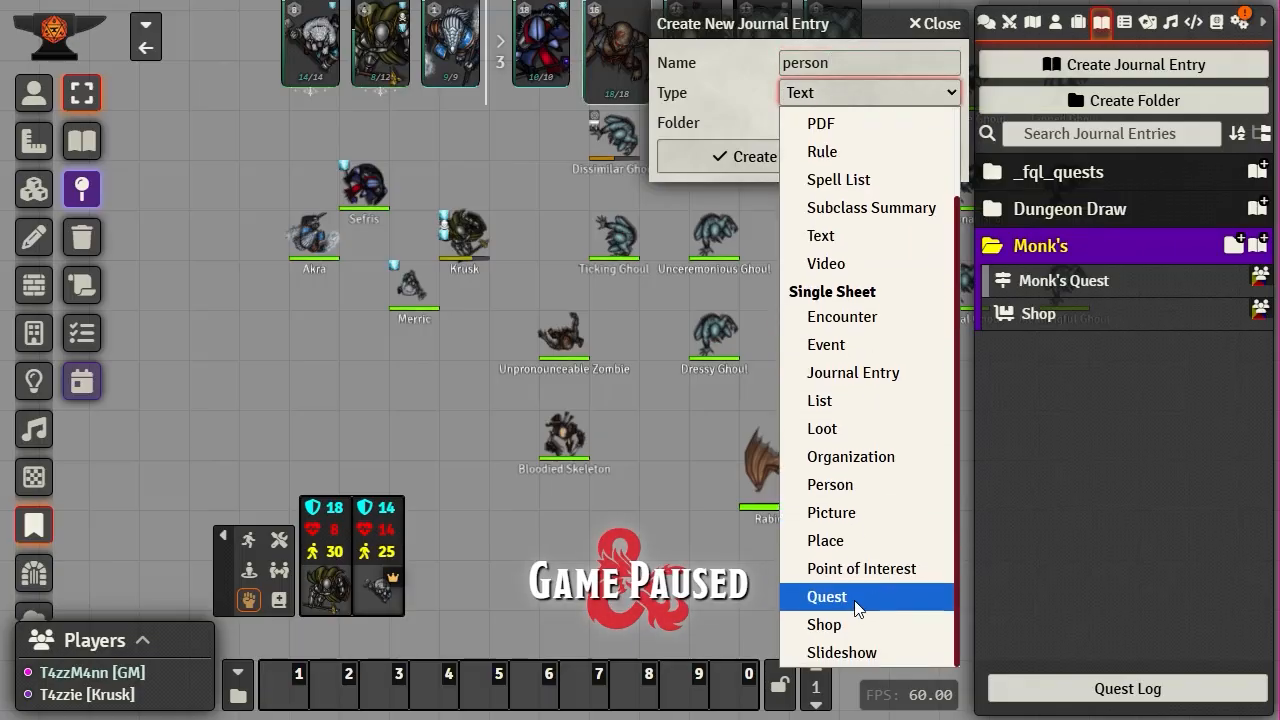
pyautogui.click(845, 490)
# - Create the person entry and open the Image Browser to choose its portrait
pyautogui.click(800, 157)
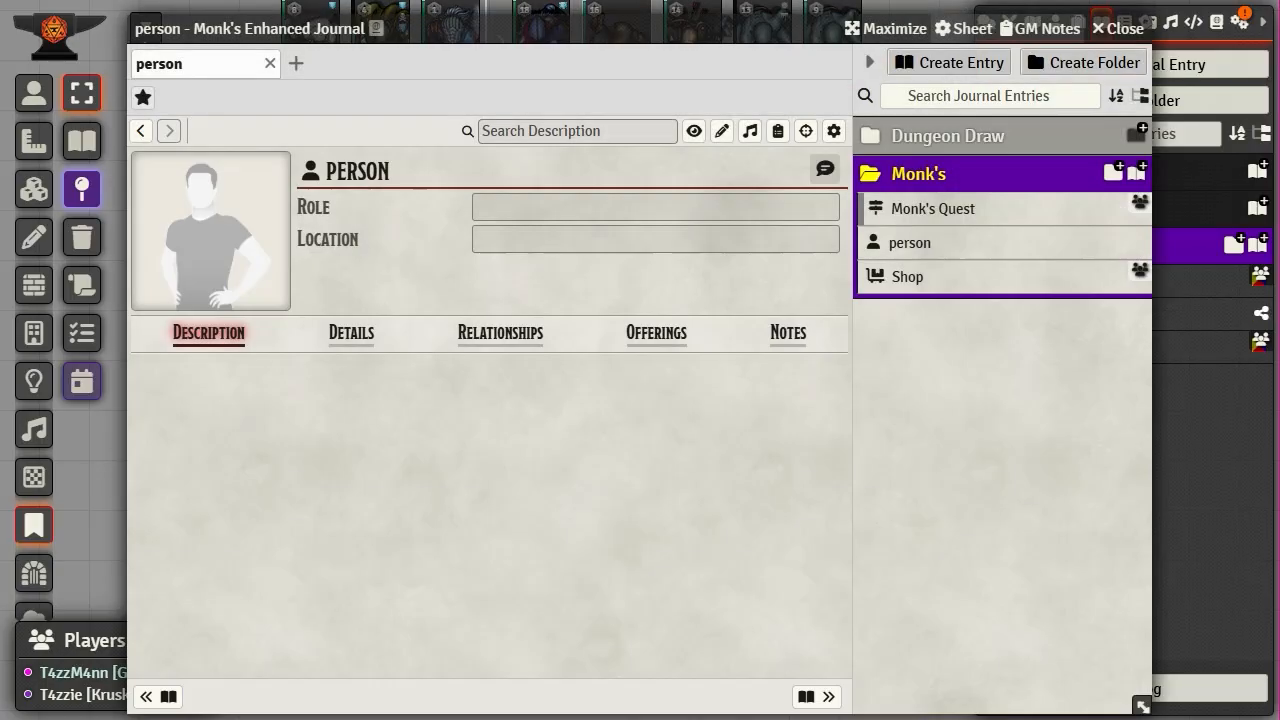
pyautogui.moveTo(537, 30); pyautogui.dragTo(410, 19)
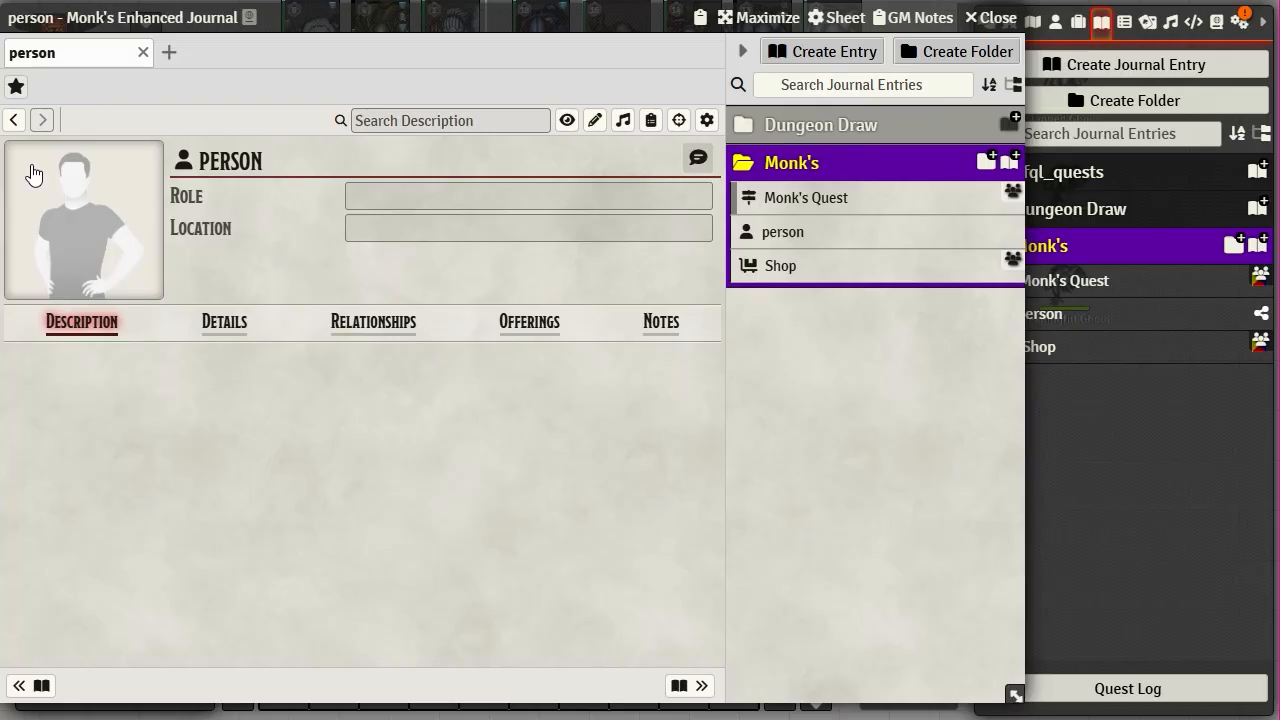
pyautogui.click(99, 214)
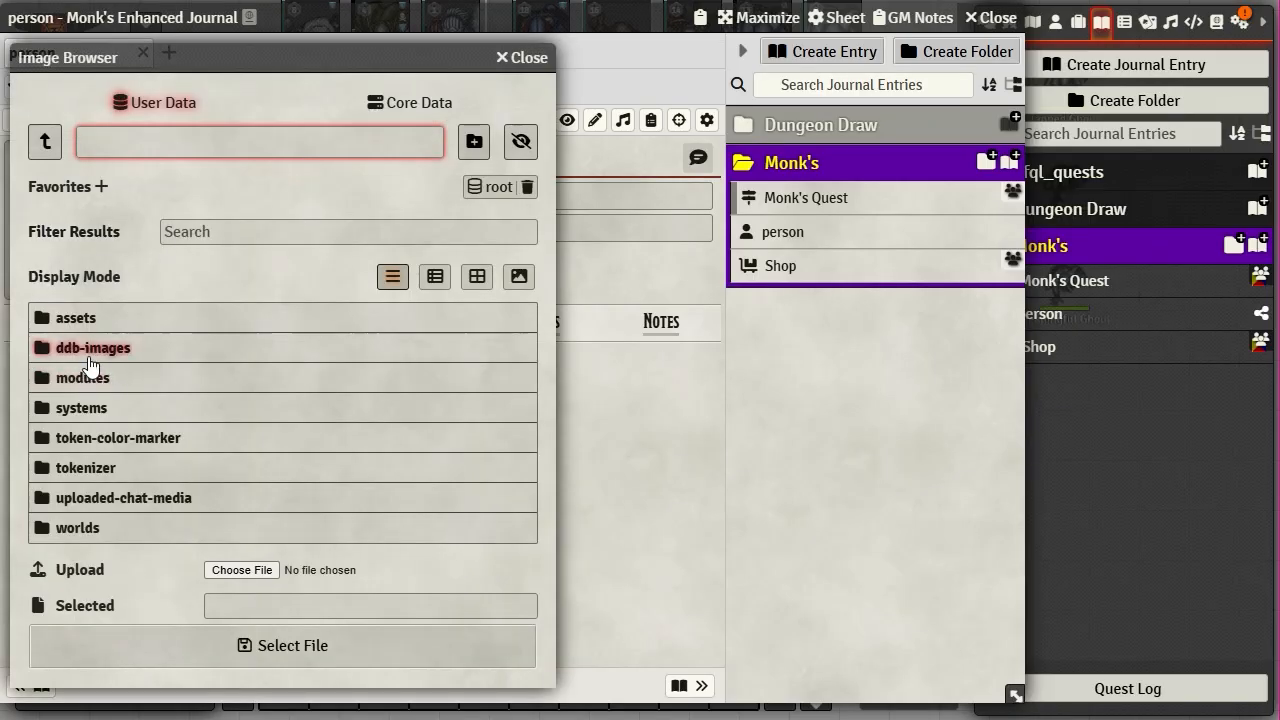
pyautogui.click(86, 322)
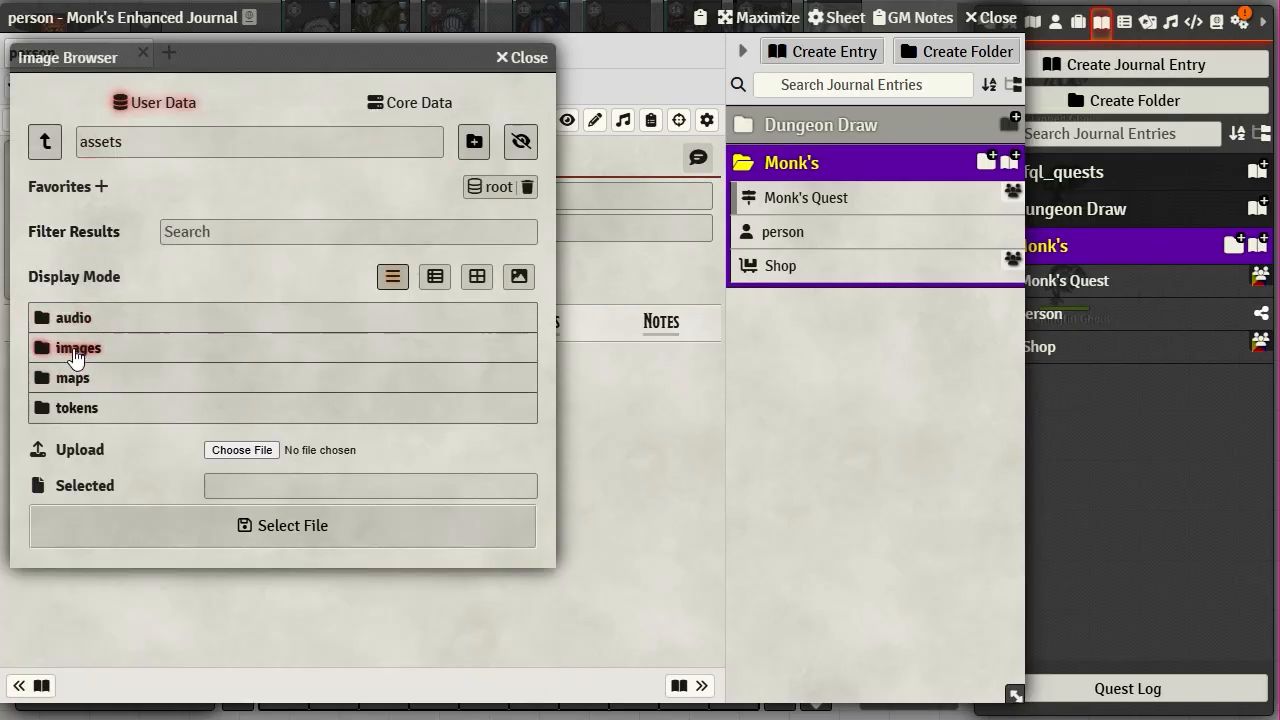
pyautogui.click(62, 346)
pyautogui.click(42, 145)
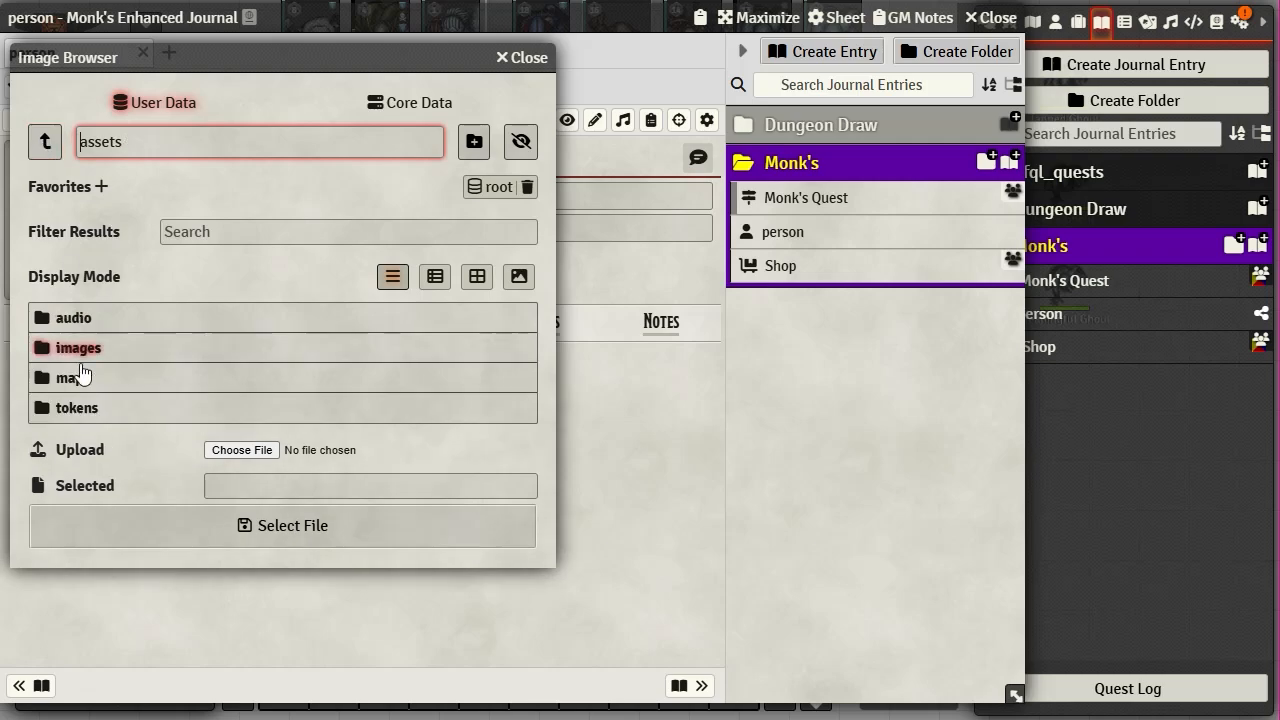
# - Set the portrait to Bugfolk_Fighter_Spear_Sword_Dagger_Scale300_04.png from assets/tokens/Heroes/Bugfolk
pyautogui.click(73, 410)
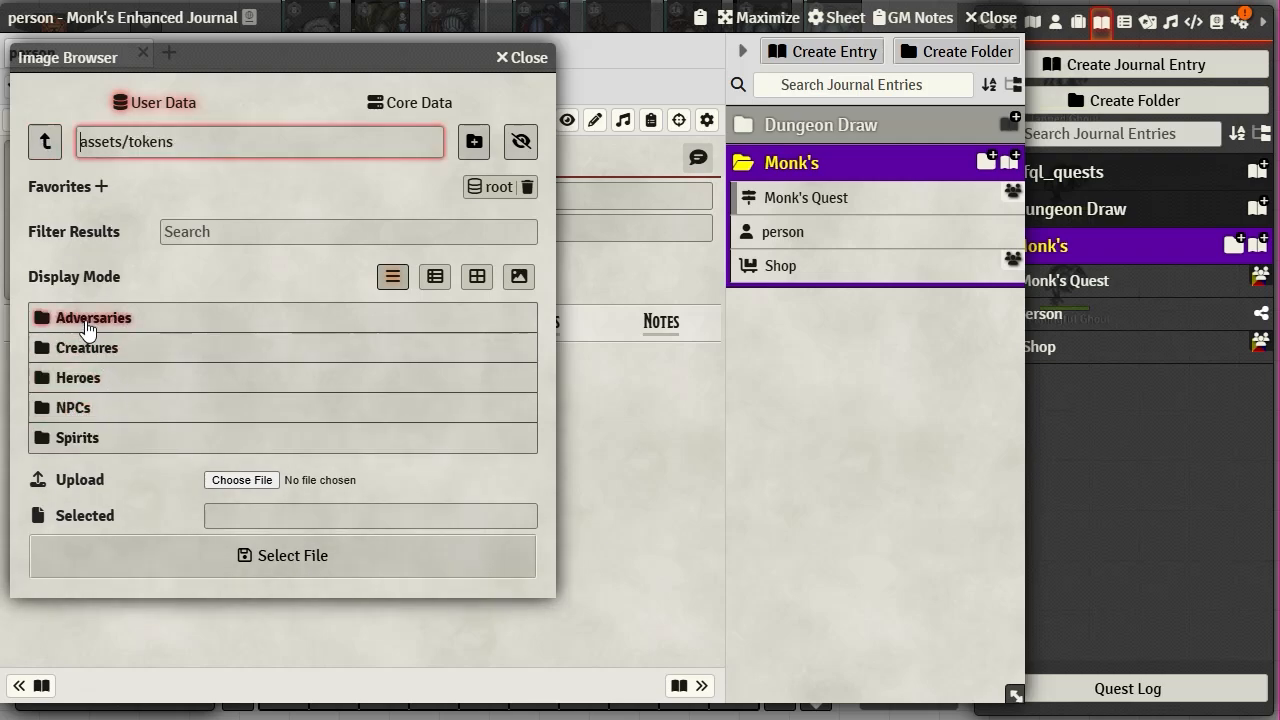
pyautogui.click(78, 378)
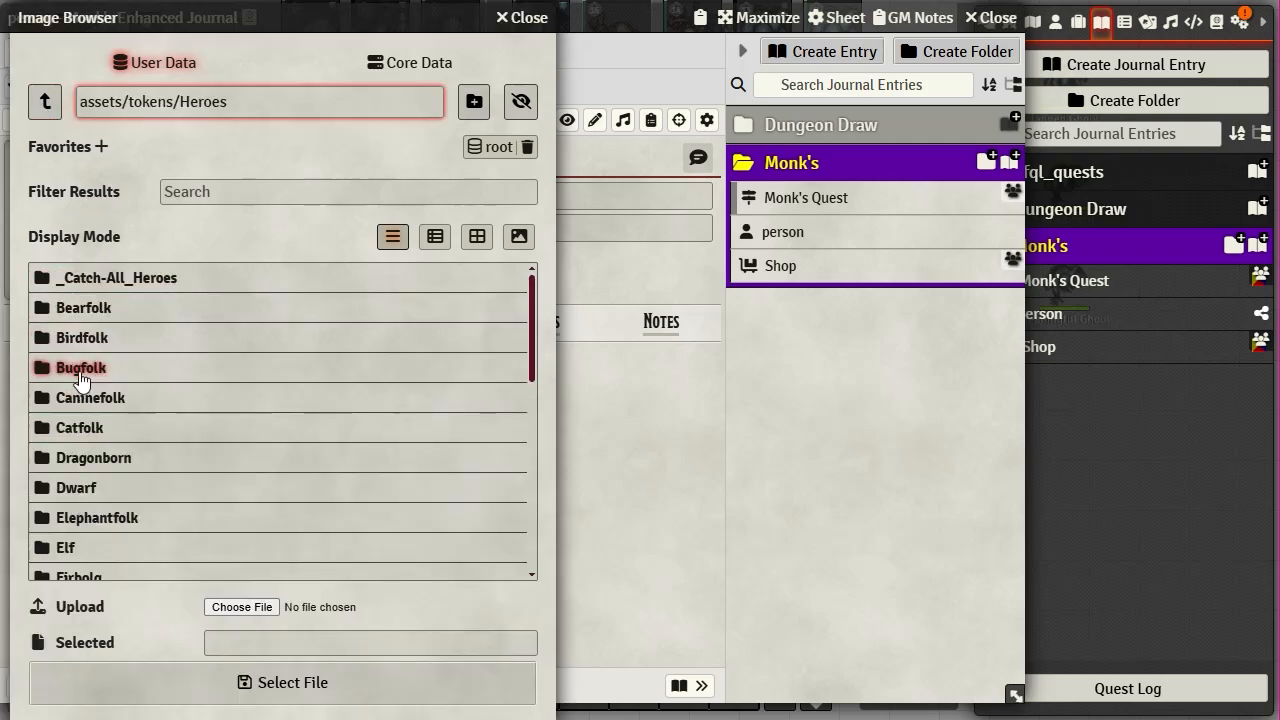
pyautogui.click(80, 382)
pyautogui.click(172, 374)
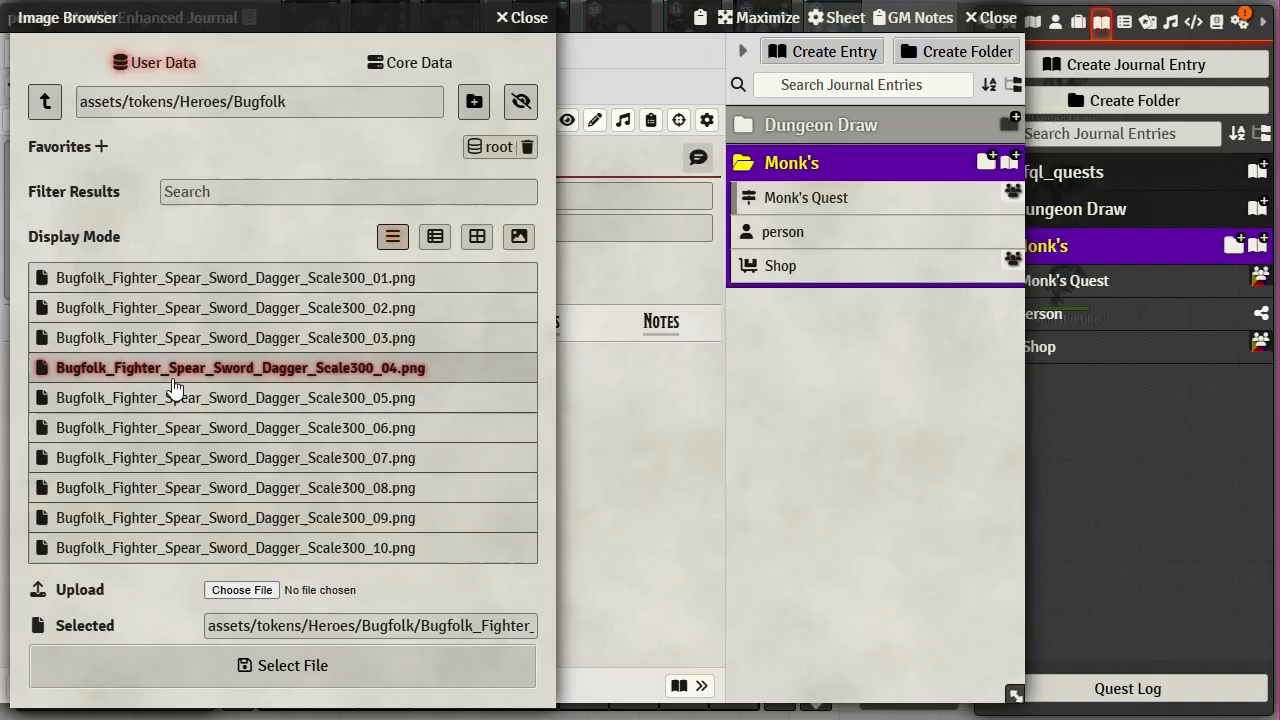
pyautogui.click(272, 670)
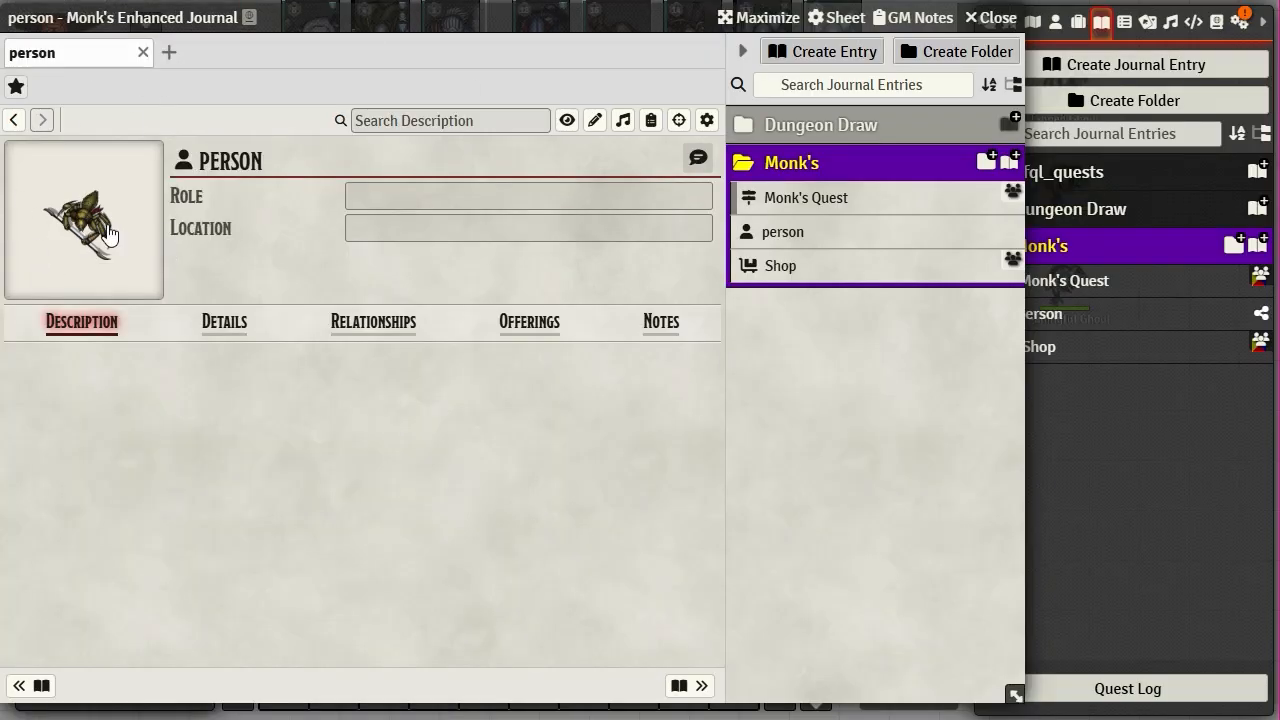
pyautogui.click(553, 201)
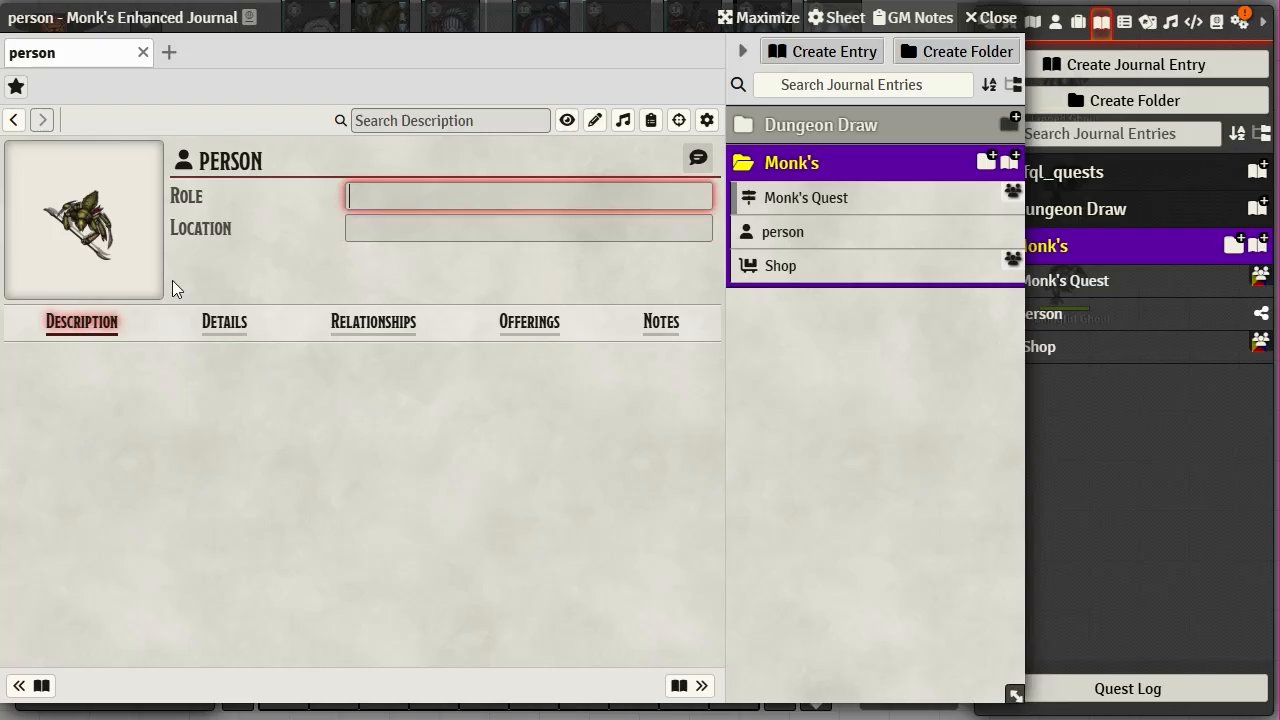
# - Look over the person's Details and Relationships tabs, then start another journal entry
pyautogui.click(225, 324)
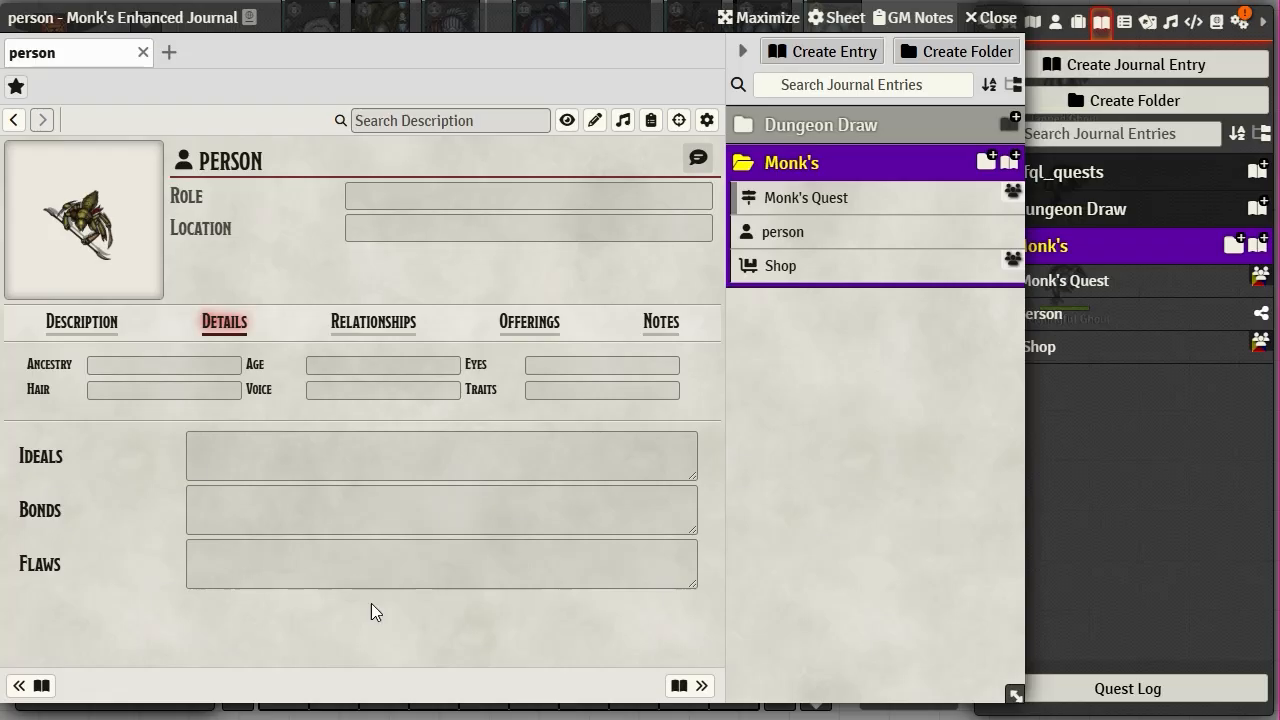
pyautogui.click(372, 324)
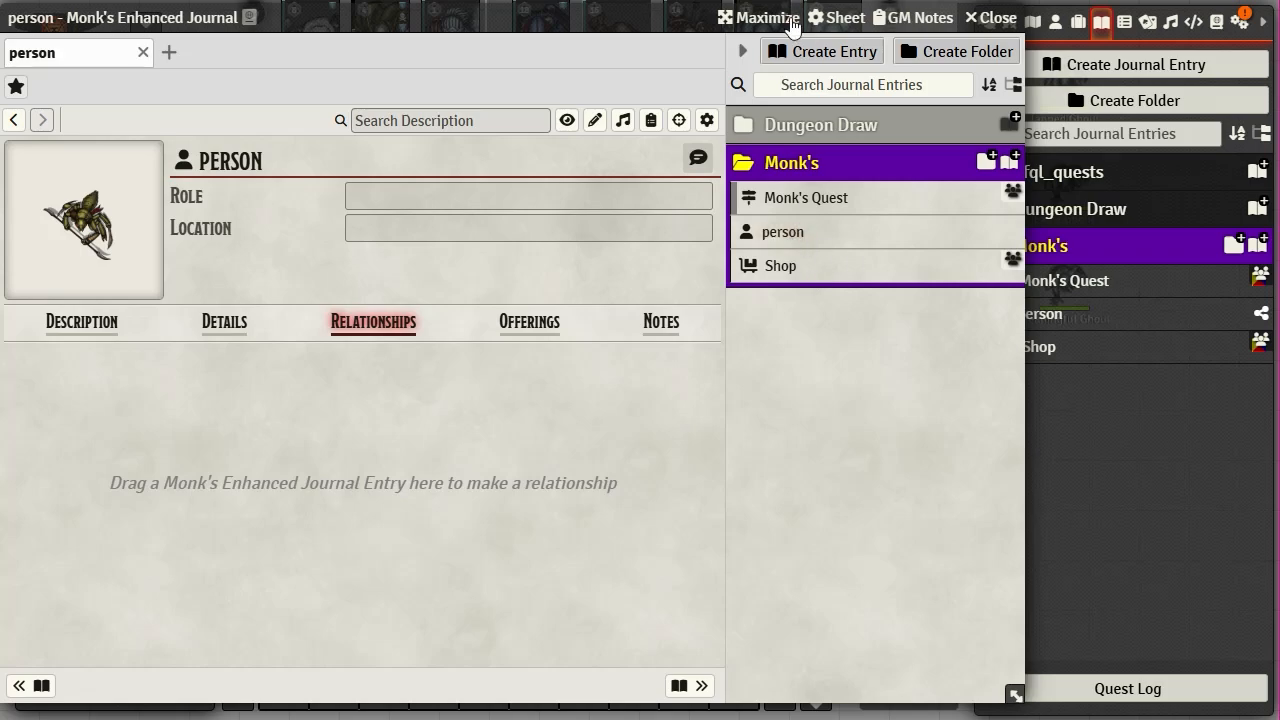
pyautogui.click(816, 51)
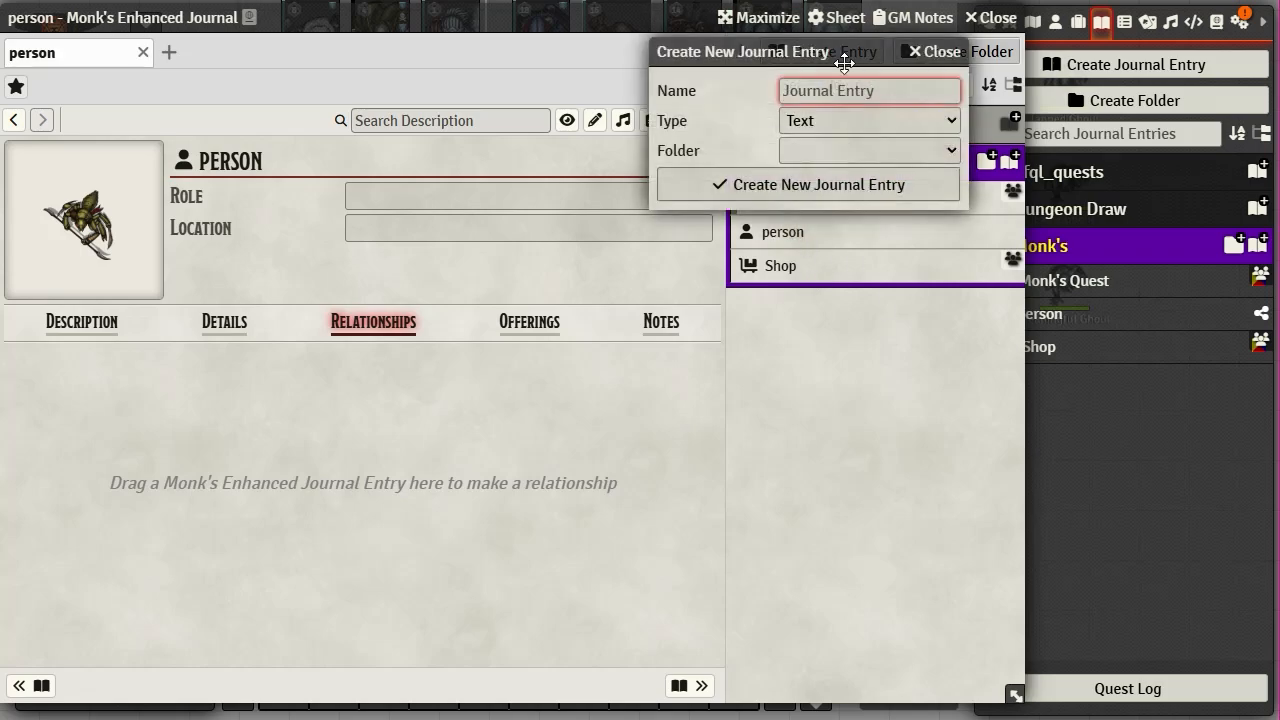
# - Create a Person entry named 'person 2' in the Monk's folder
pyautogui.write('person 2')
pyautogui.click(831, 118)
pyautogui.scroll(-2, 850, 480)
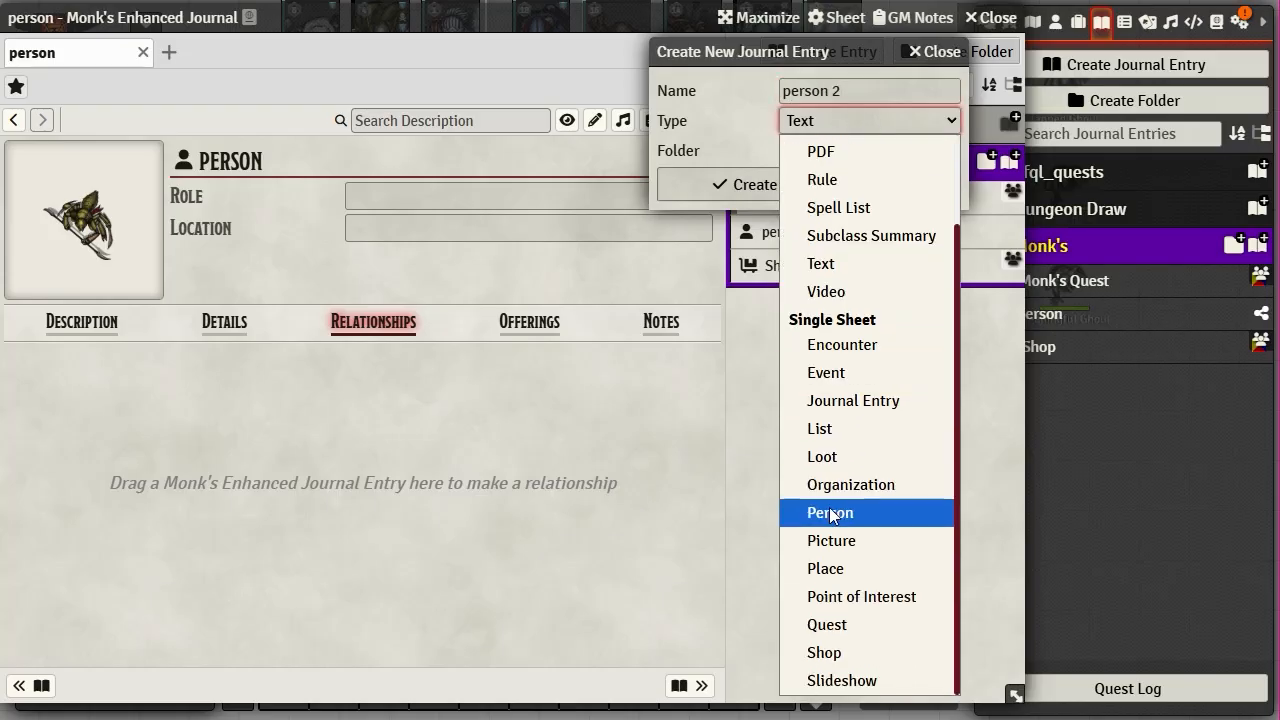
pyautogui.click(831, 513)
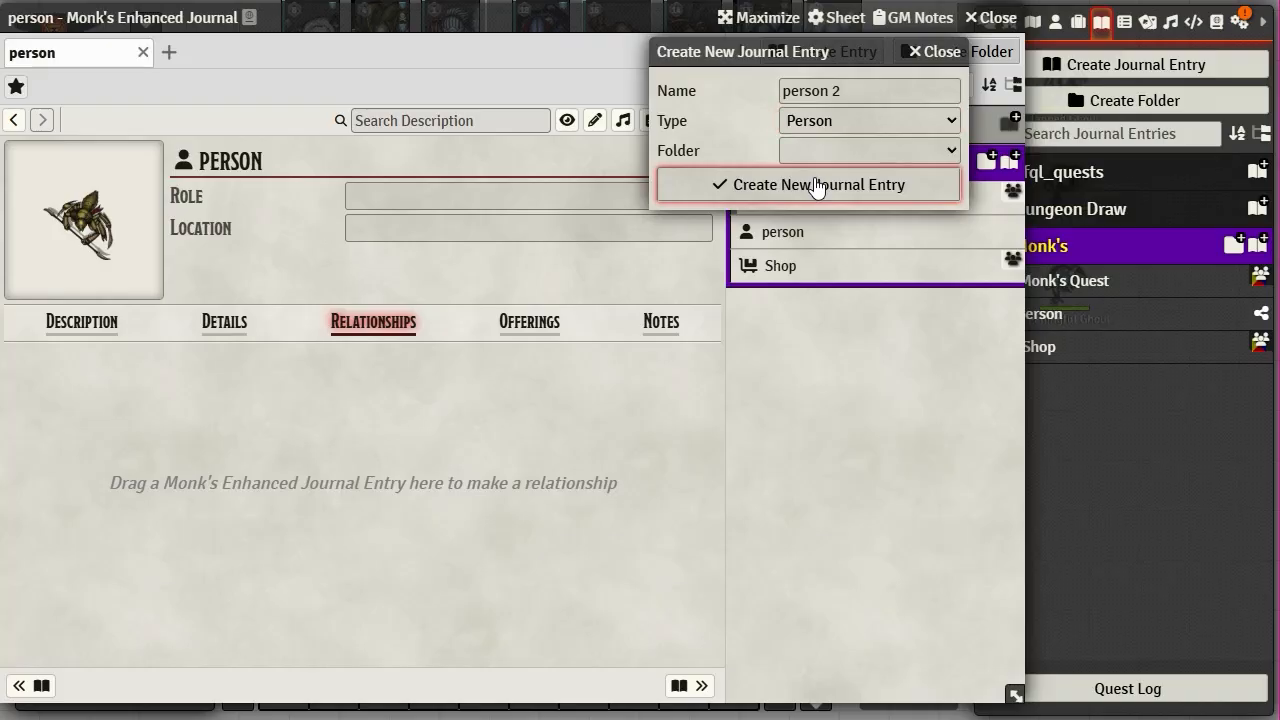
pyautogui.click(940, 152)
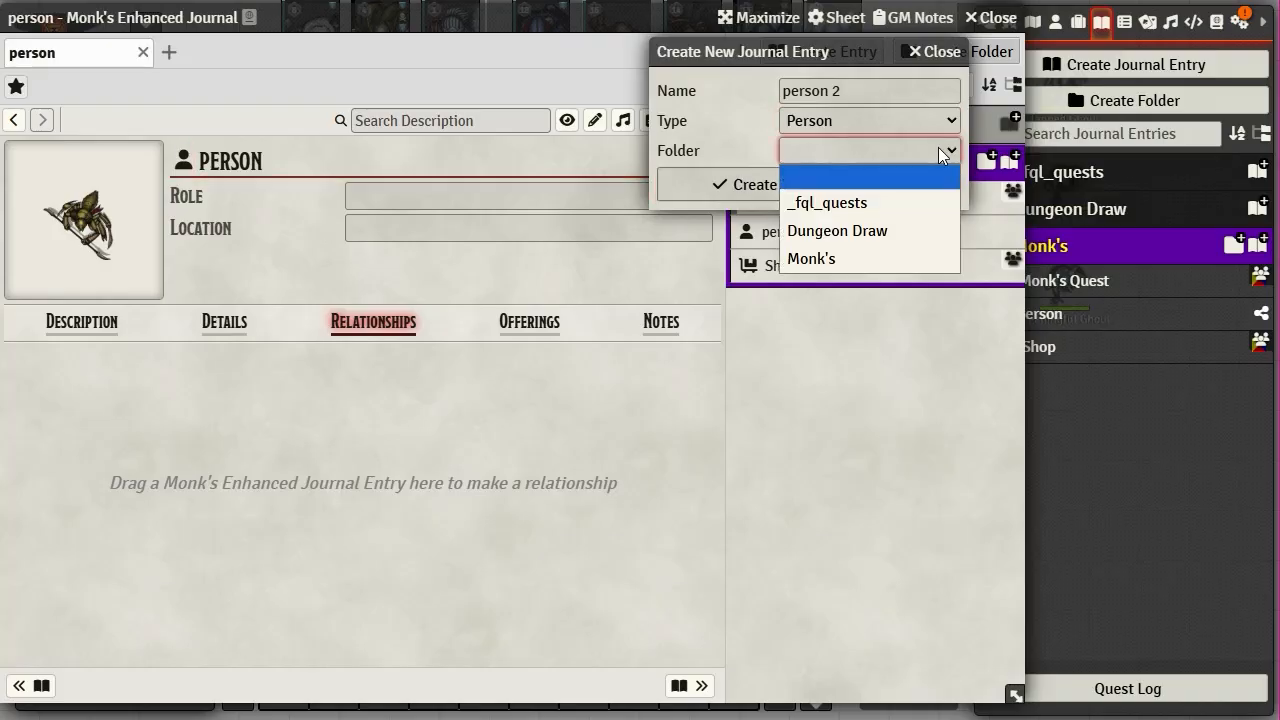
pyautogui.click(845, 252)
pyautogui.click(826, 184)
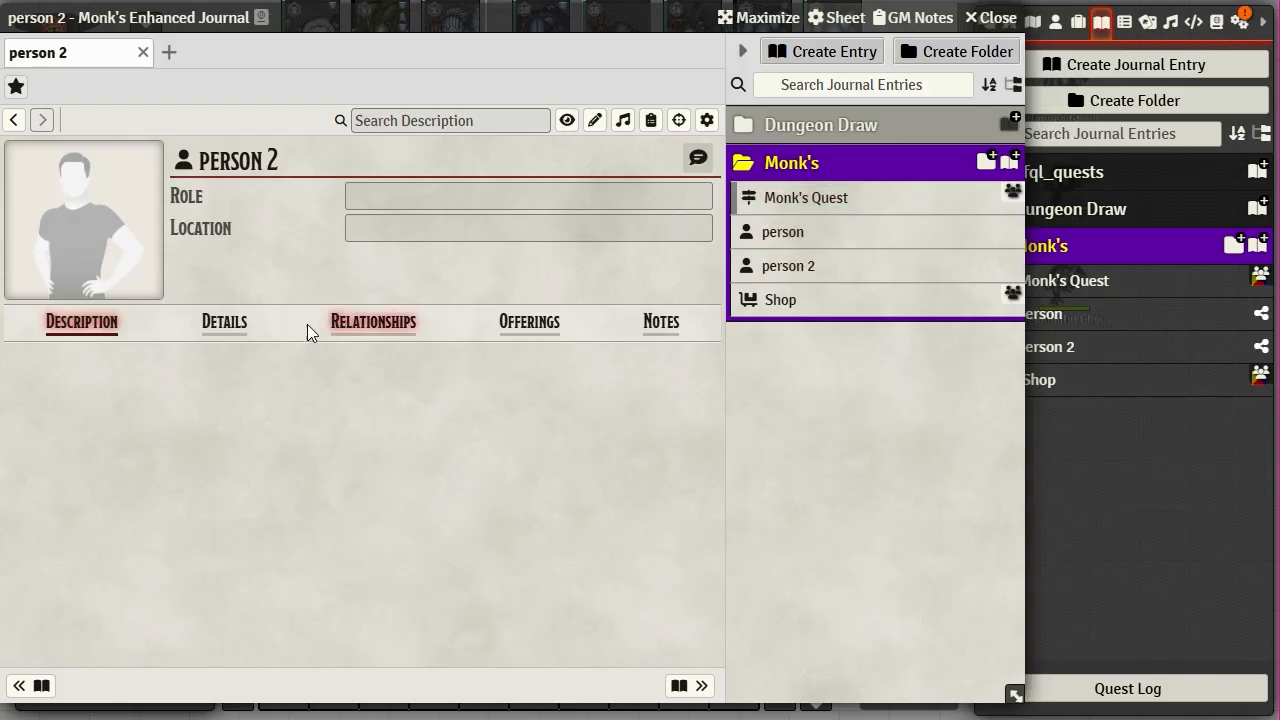
# - Add person 2 to person's relationships and toggle its player visibility
pyautogui.click(772, 238)
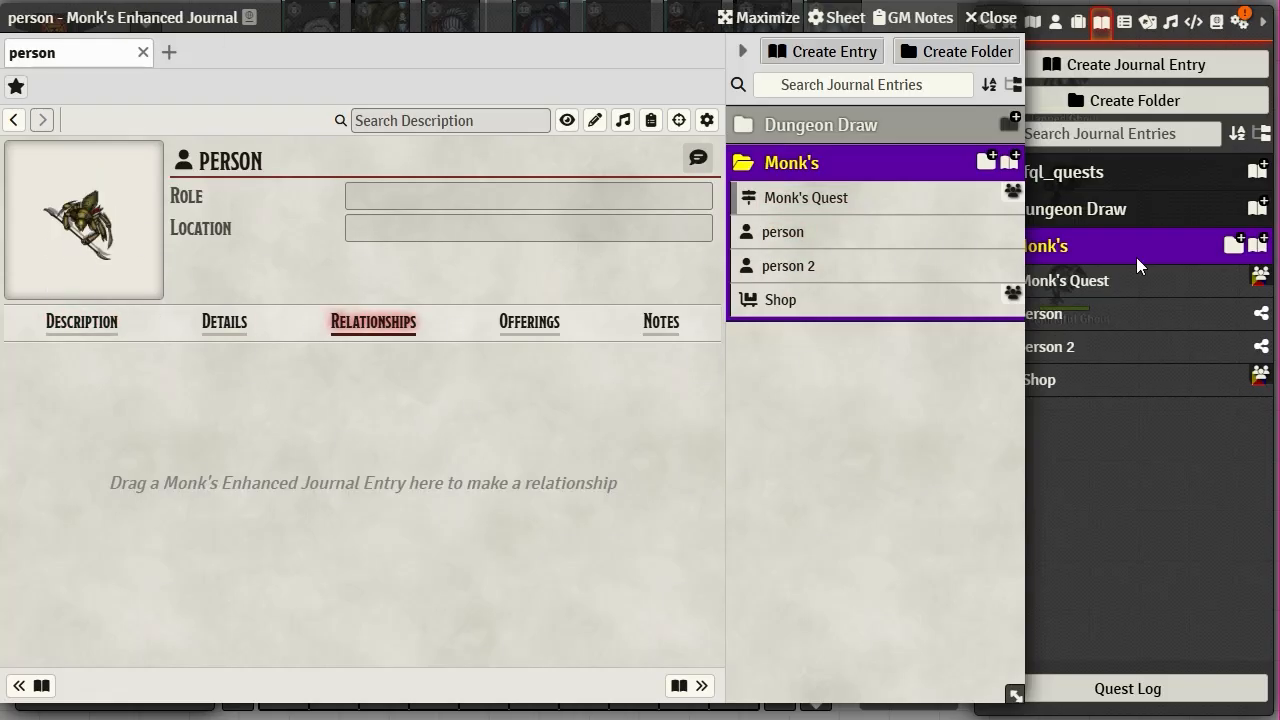
pyautogui.moveTo(785, 266); pyautogui.dragTo(341, 531)
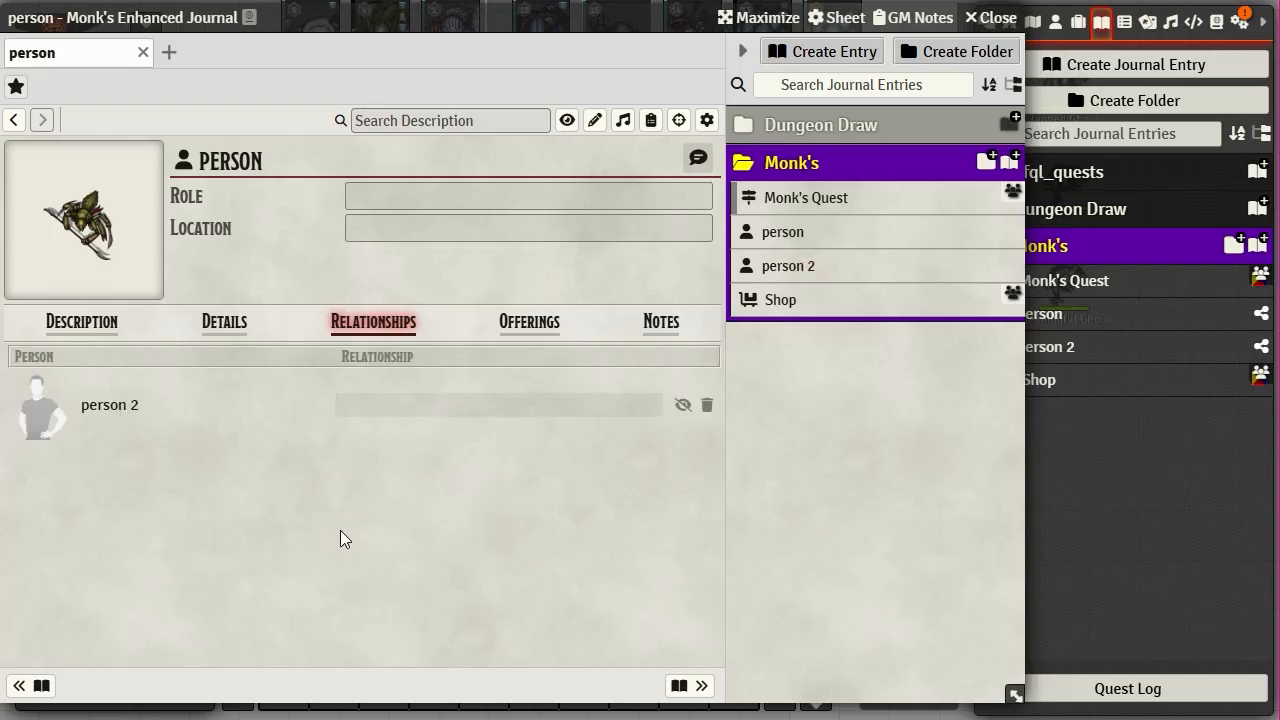
pyautogui.click(383, 410)
pyautogui.click(683, 404)
pyautogui.click(545, 335)
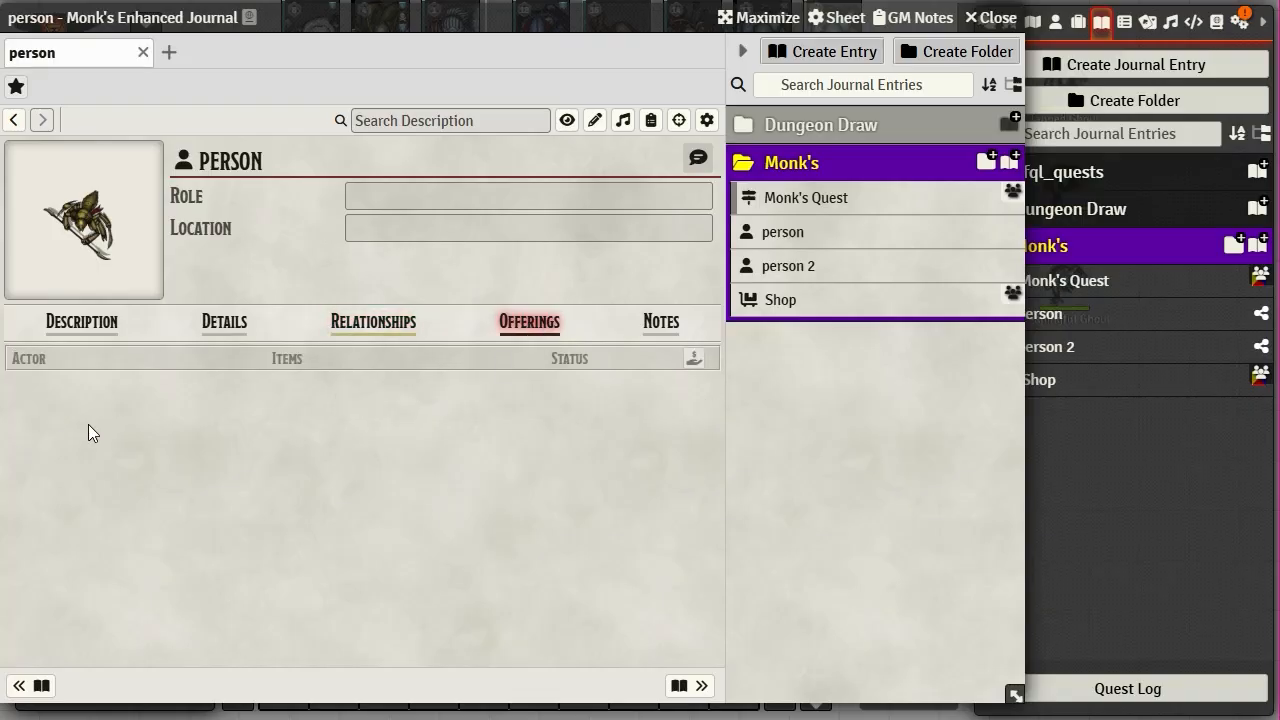
# - Cancel the new offering and show the person's GM-only Notes tab
pyautogui.click(696, 366)
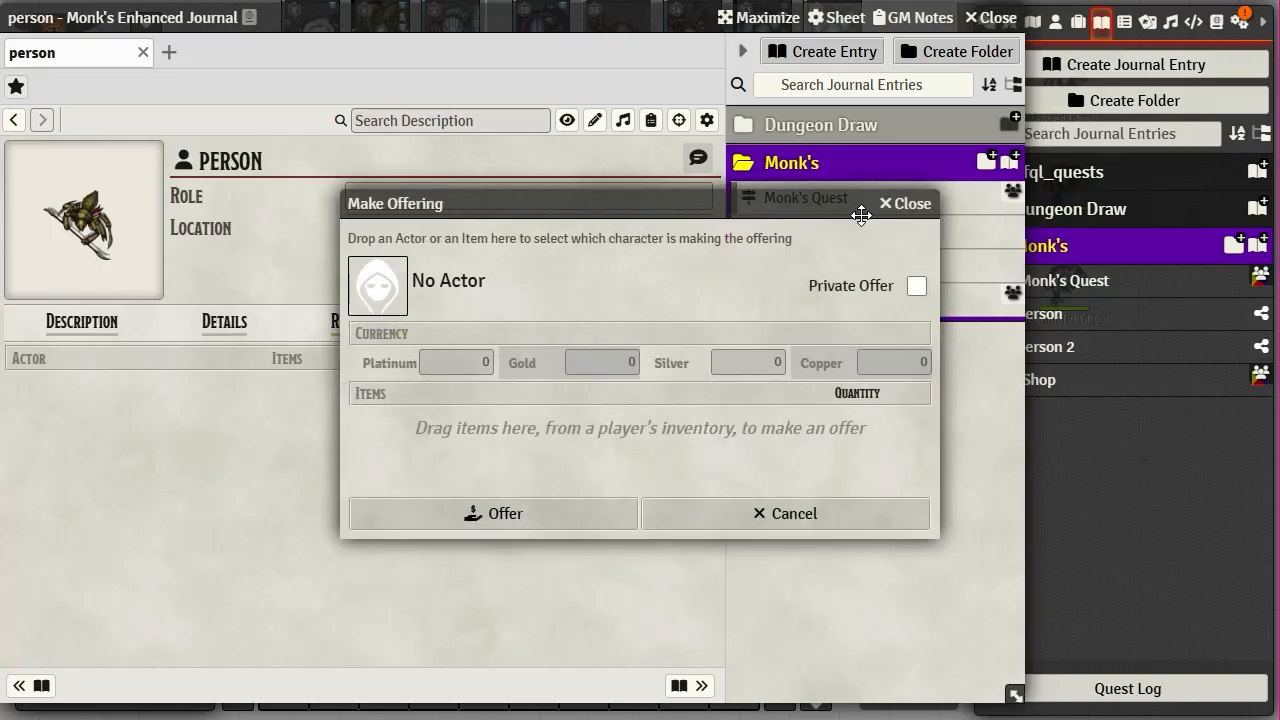
pyautogui.click(926, 208)
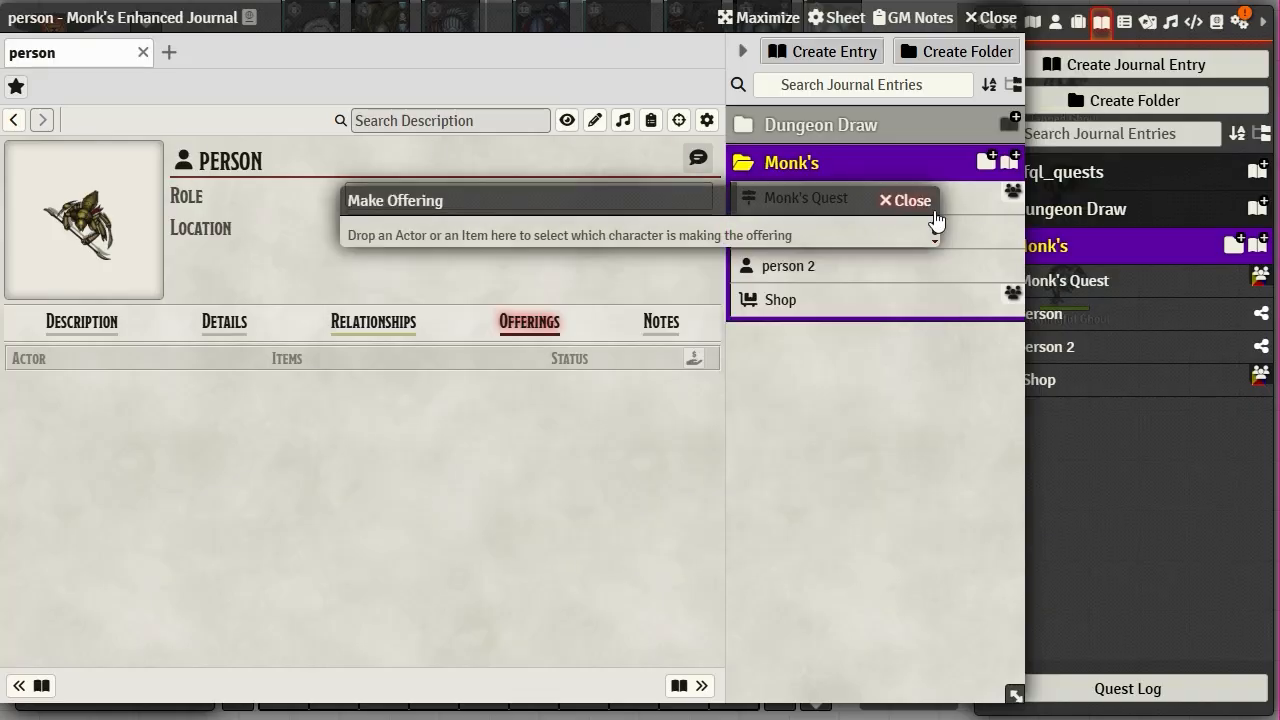
pyautogui.click(661, 333)
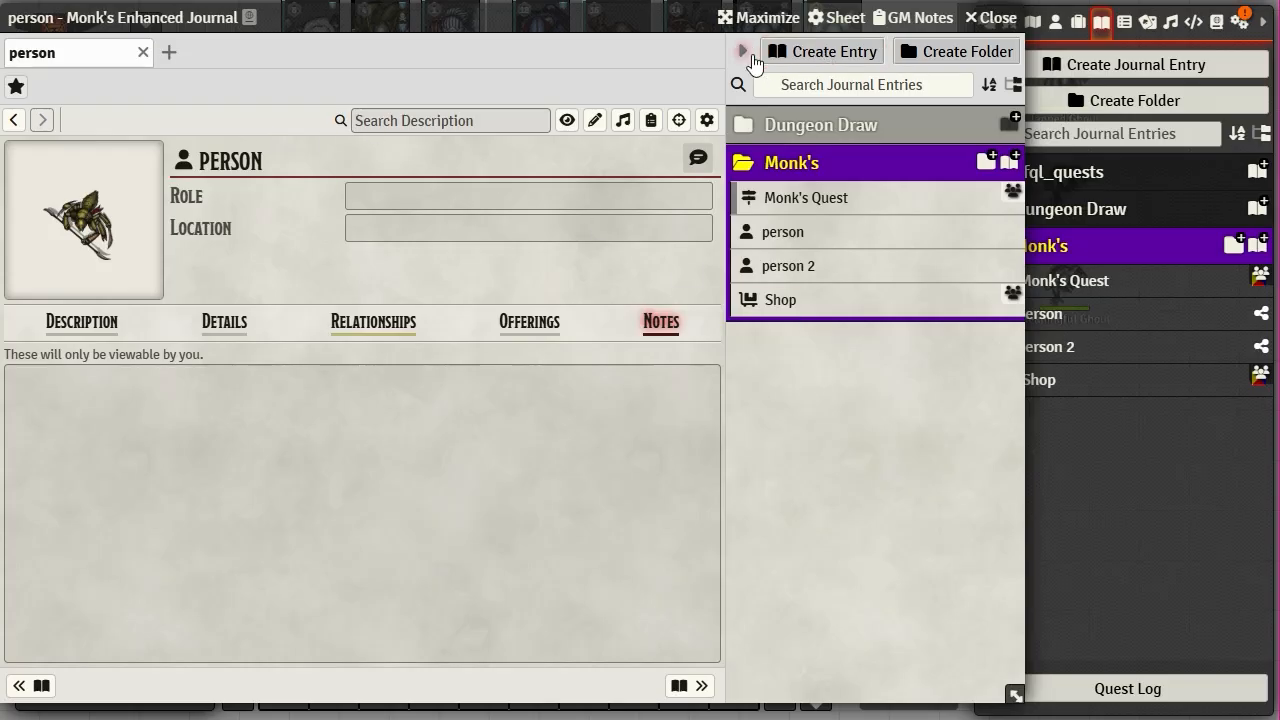
# - Create a Place-type entry named 'place' in the Monk's folder
pyautogui.click(830, 52)
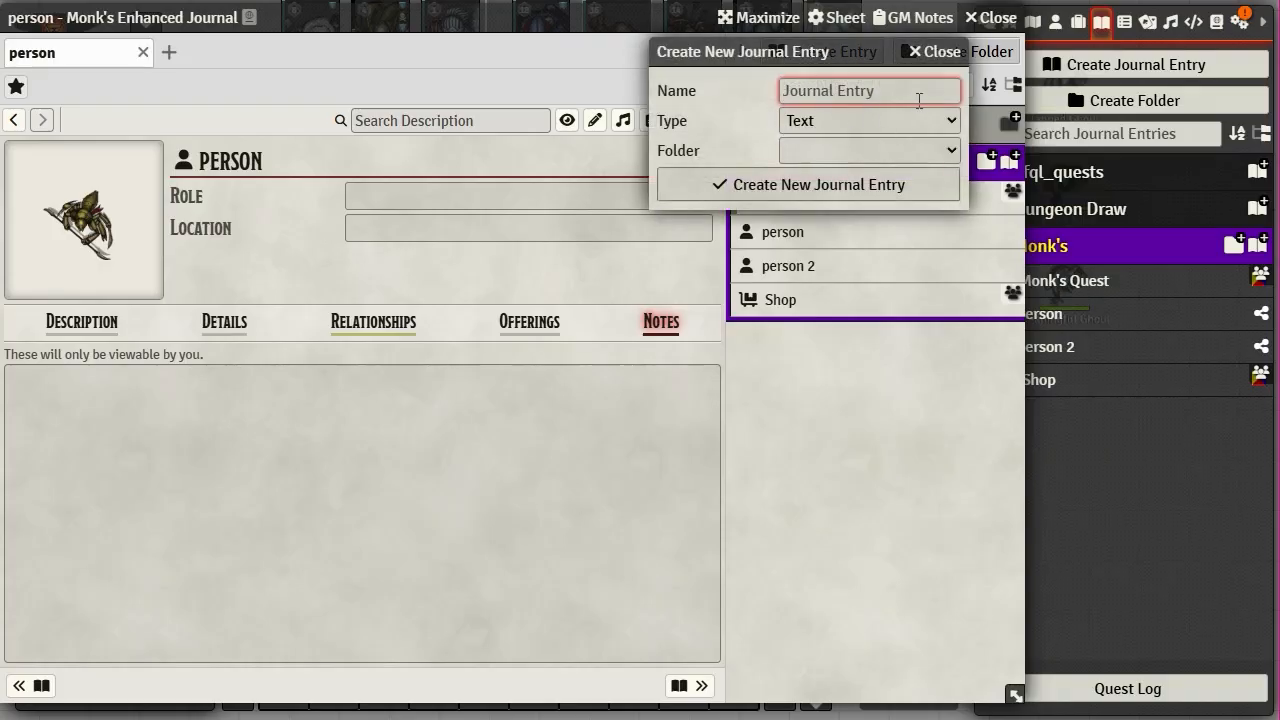
pyautogui.click(836, 118)
pyautogui.scroll(-3, 893, 380)
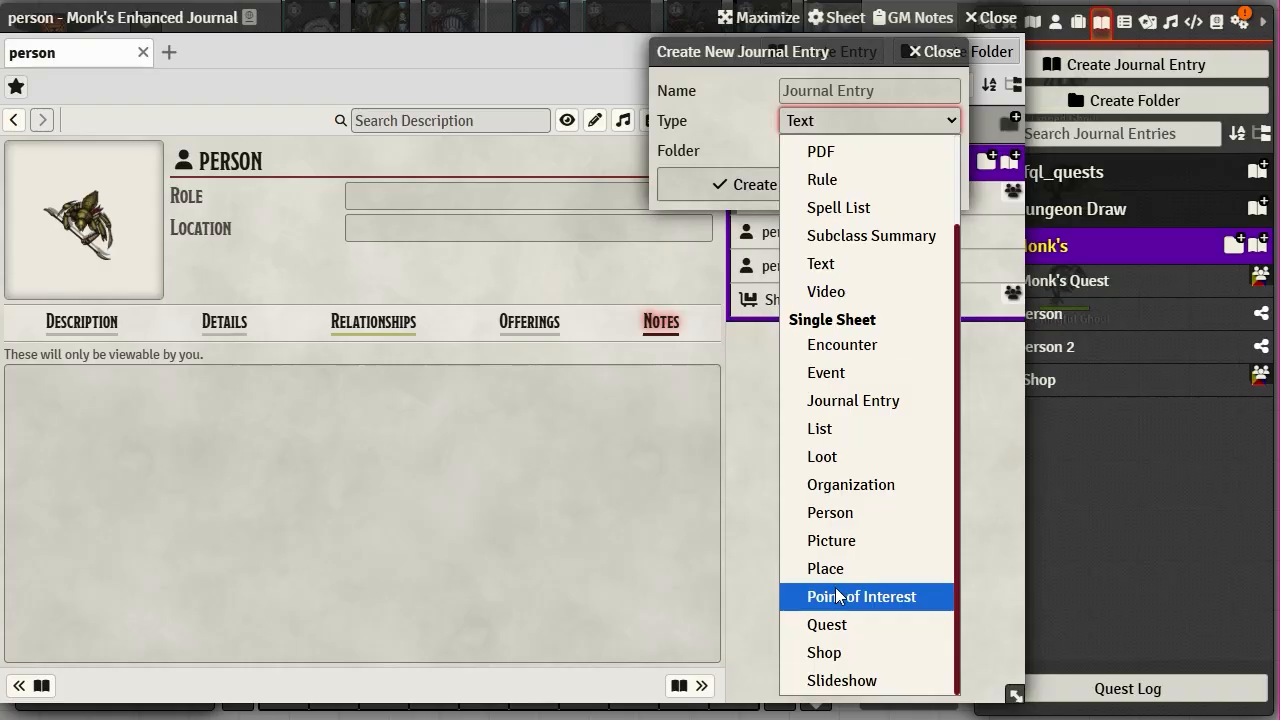
pyautogui.click(886, 571)
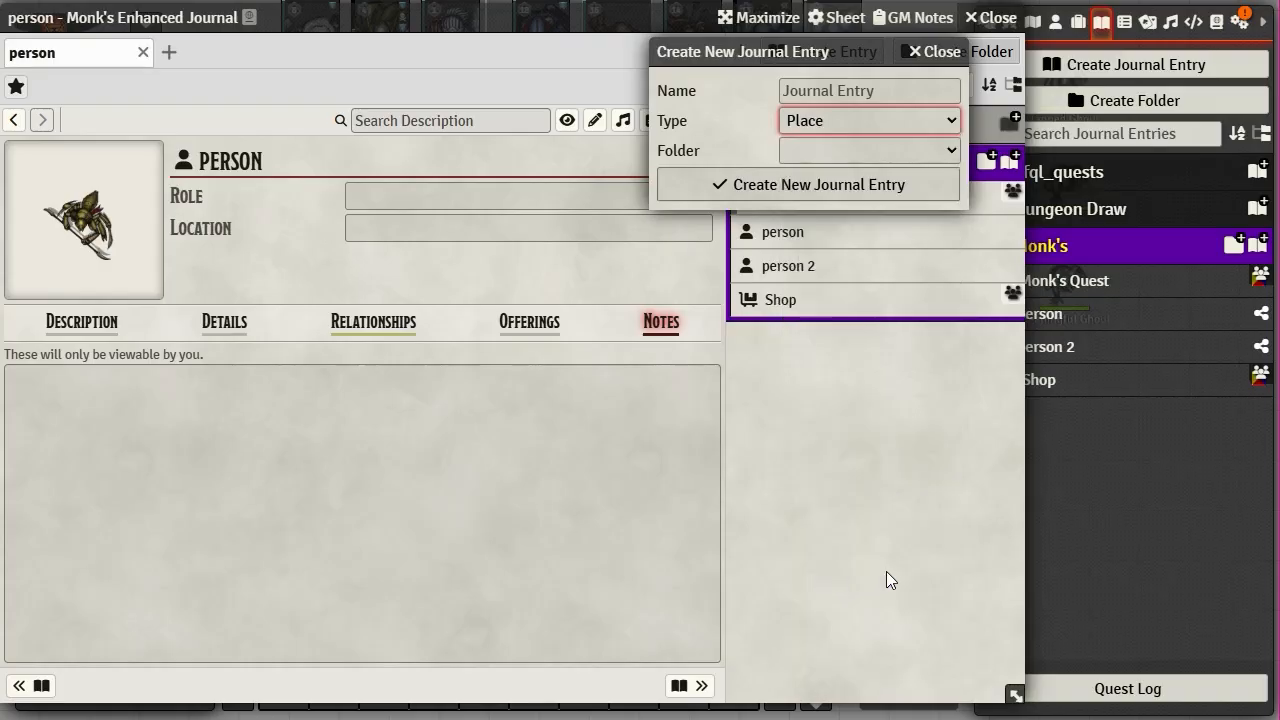
pyautogui.click(844, 80)
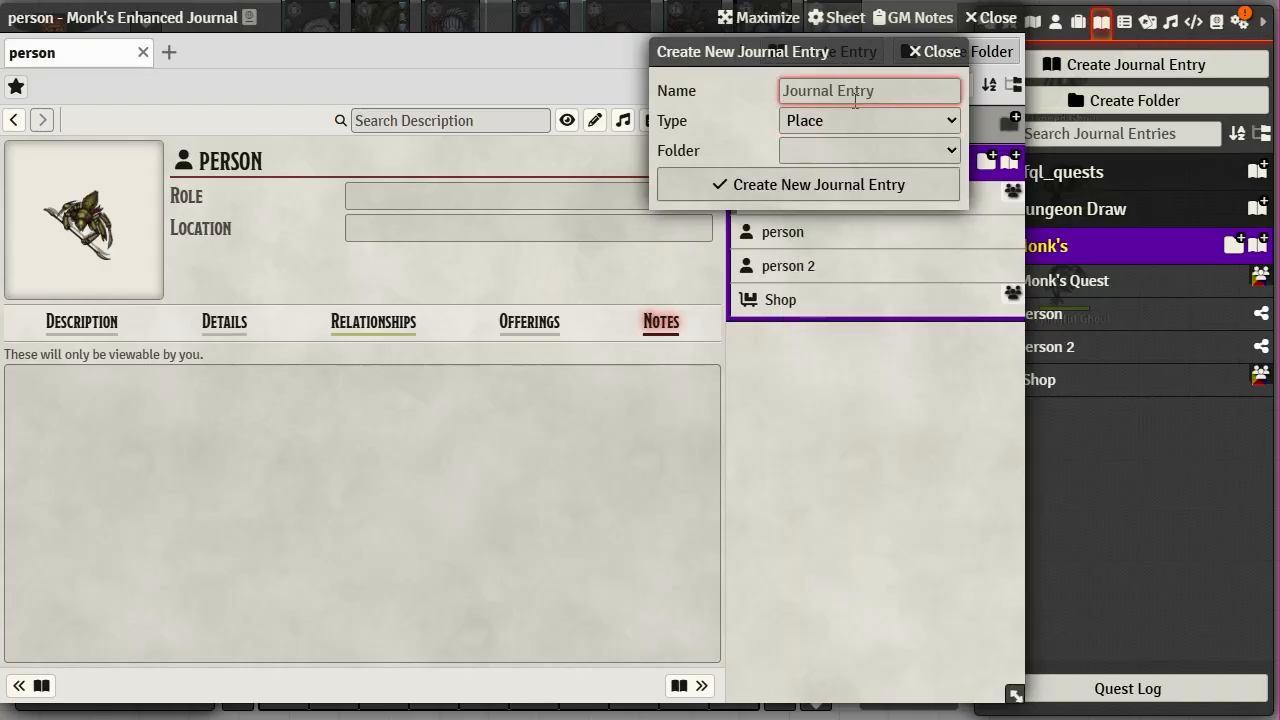
pyautogui.write('place')
pyautogui.click(873, 150)
pyautogui.click(841, 258)
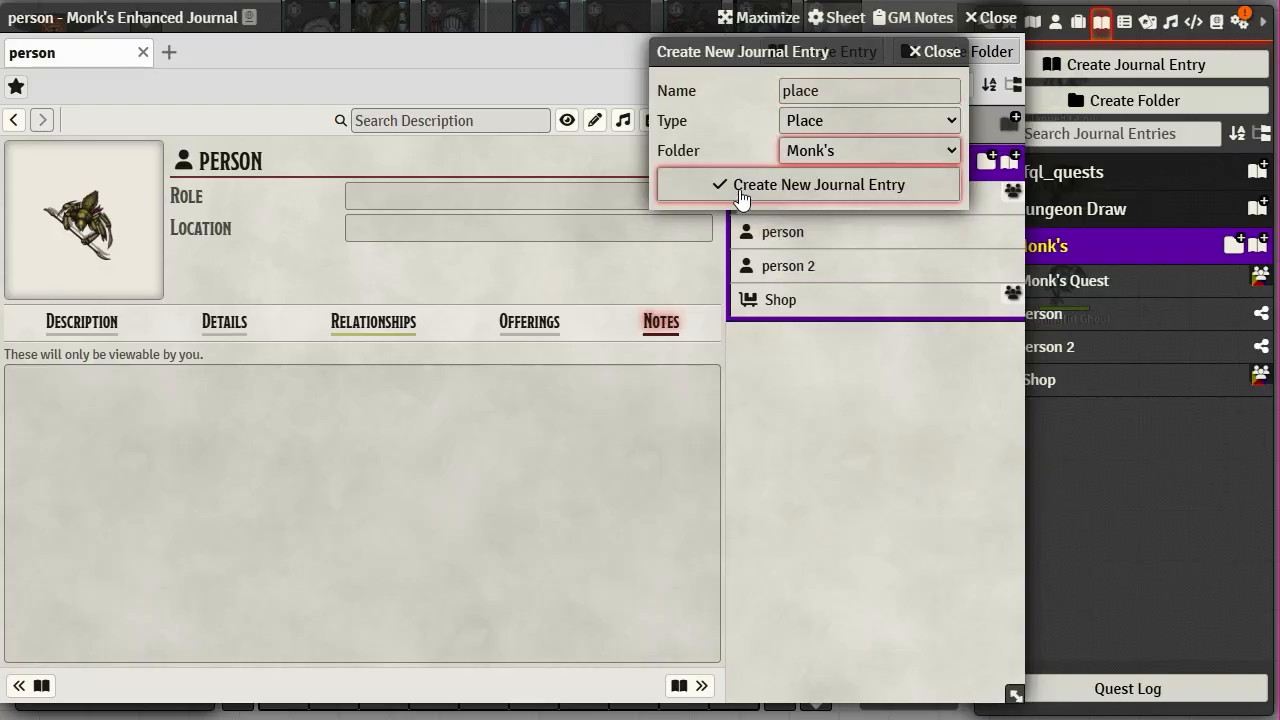
pyautogui.click(800, 184)
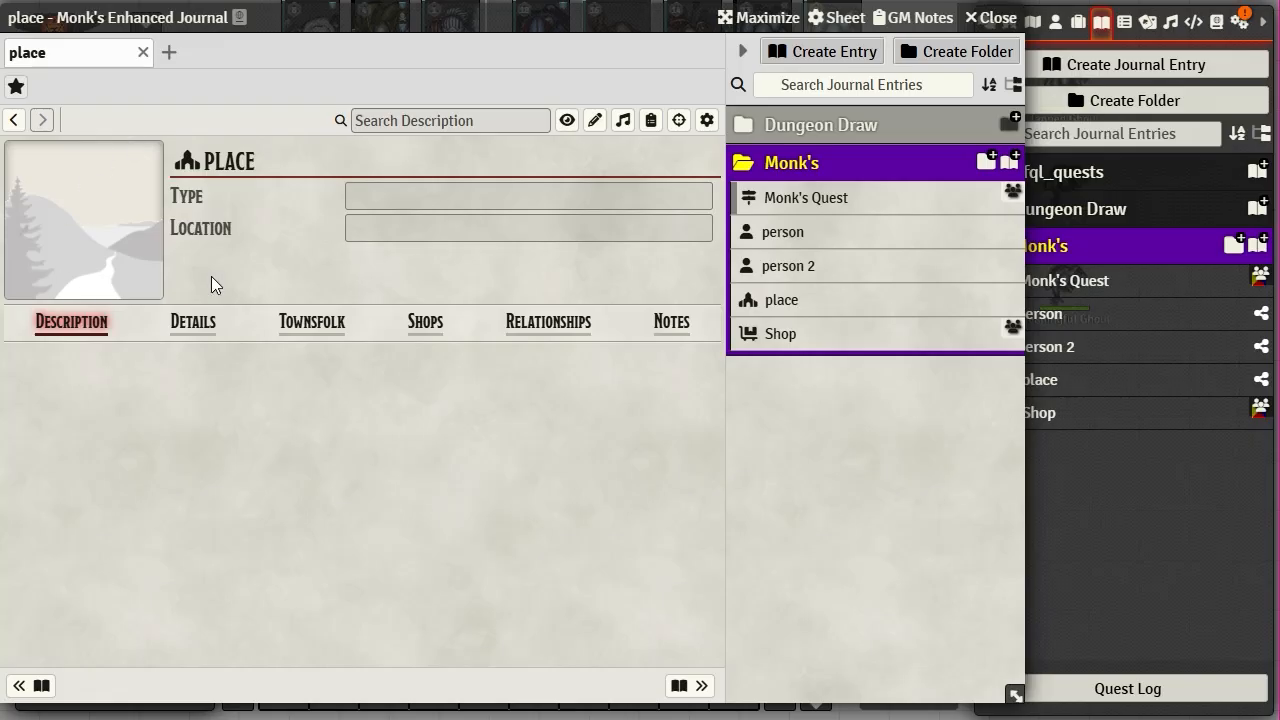
# - Browse the place's Age, Size and Government details, then its Townsfolk and Shops tabs
pyautogui.click(193, 338)
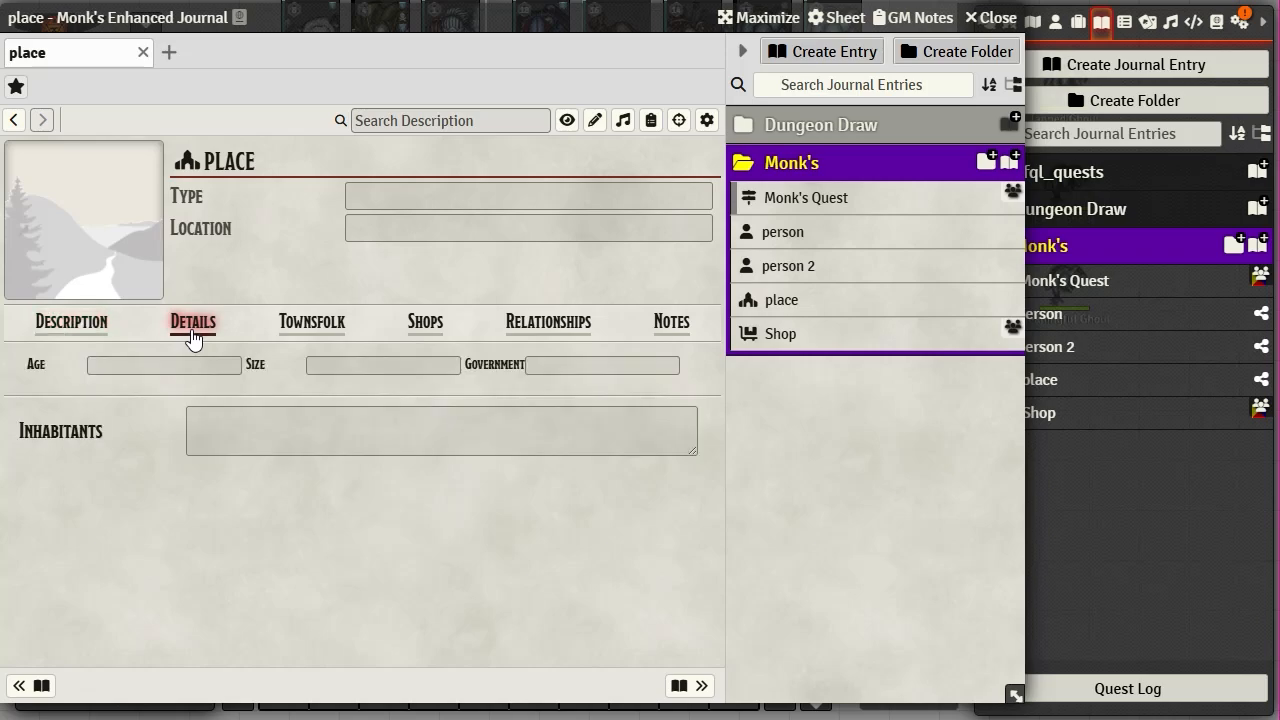
pyautogui.click(120, 367)
pyautogui.click(330, 370)
pyautogui.click(662, 370)
pyautogui.click(298, 322)
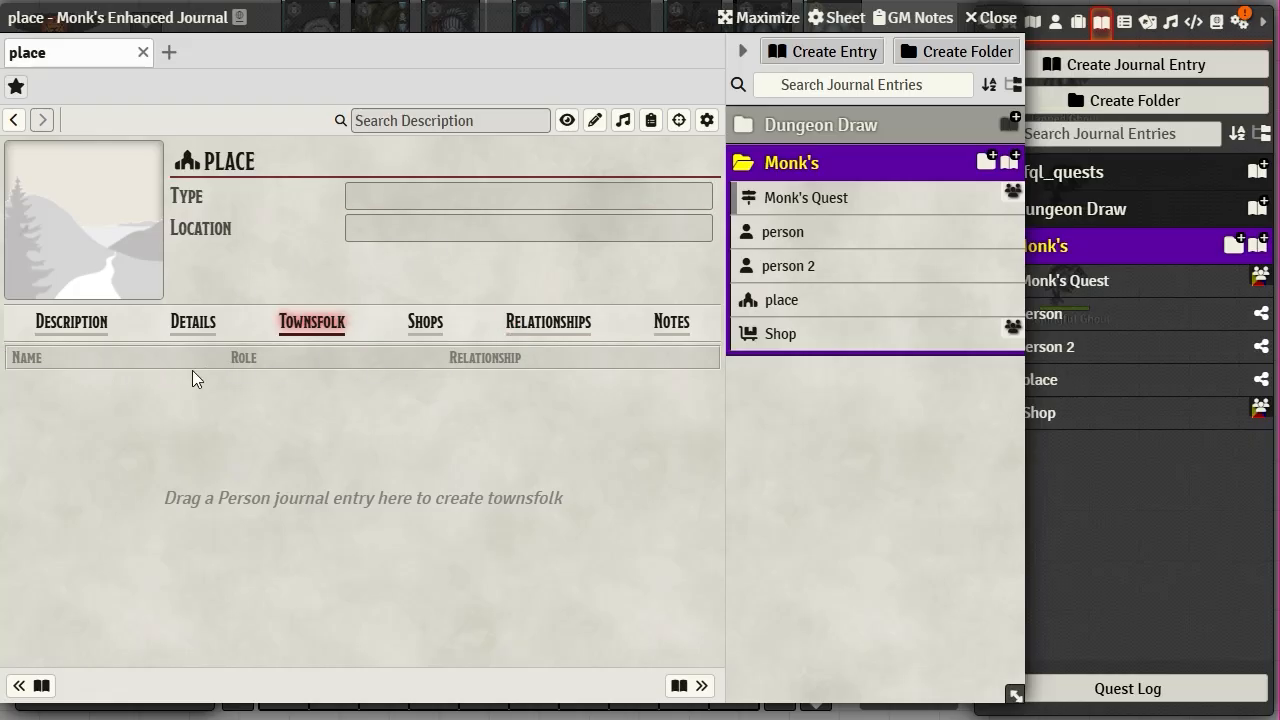
pyautogui.click(428, 324)
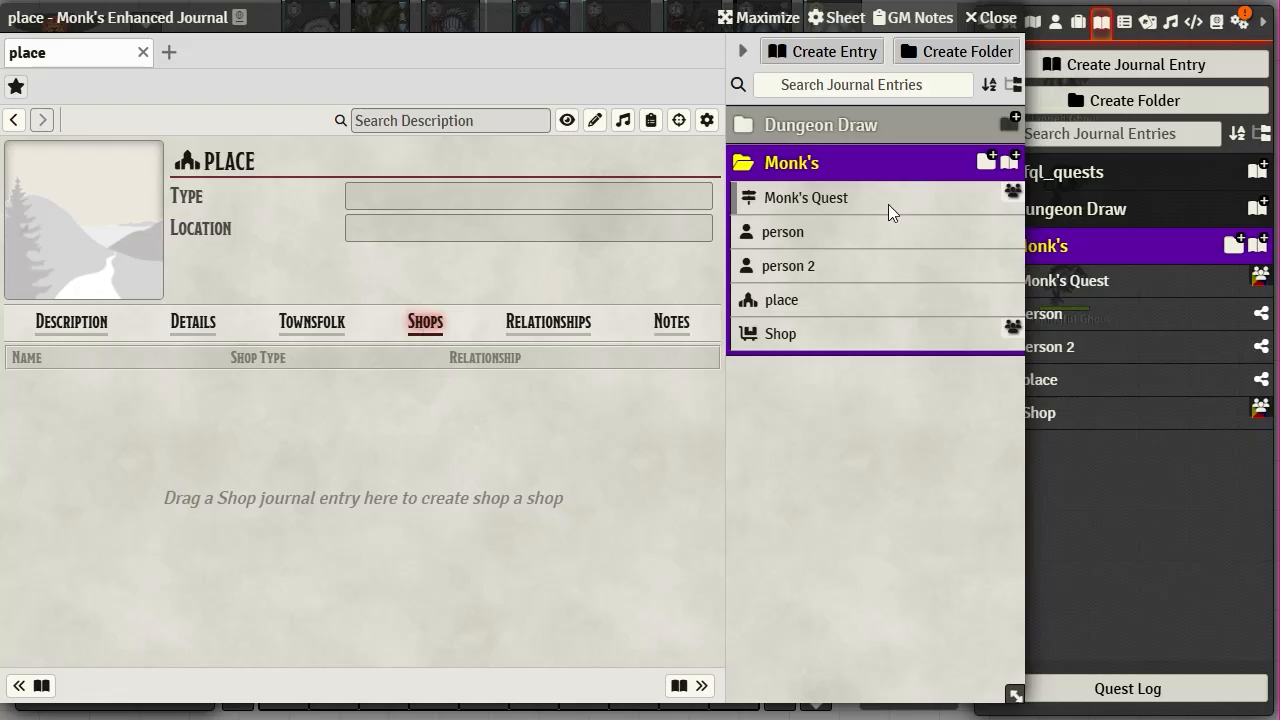
# - Link Shop to the place's shops and add person and person 2 as townsfolk
pyautogui.moveTo(790, 338); pyautogui.dragTo(337, 449)
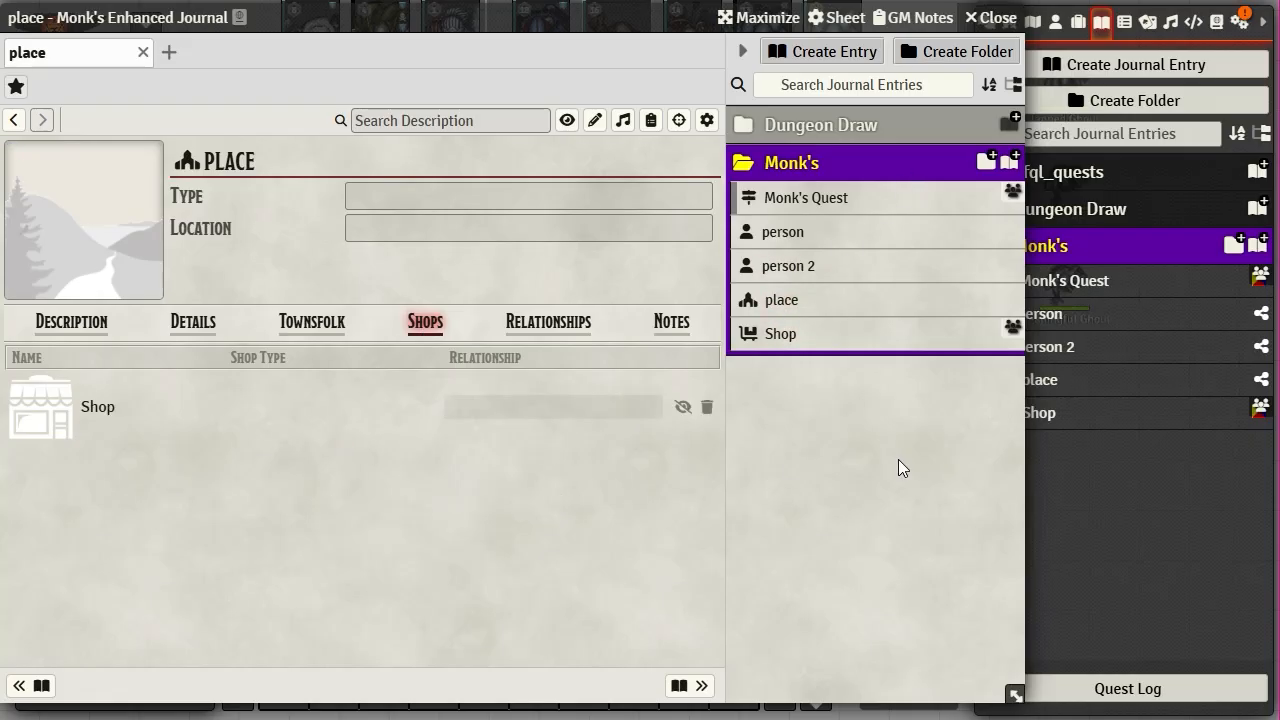
pyautogui.click(325, 325)
pyautogui.moveTo(790, 232); pyautogui.dragTo(400, 432)
pyautogui.moveTo(790, 268); pyautogui.dragTo(509, 528)
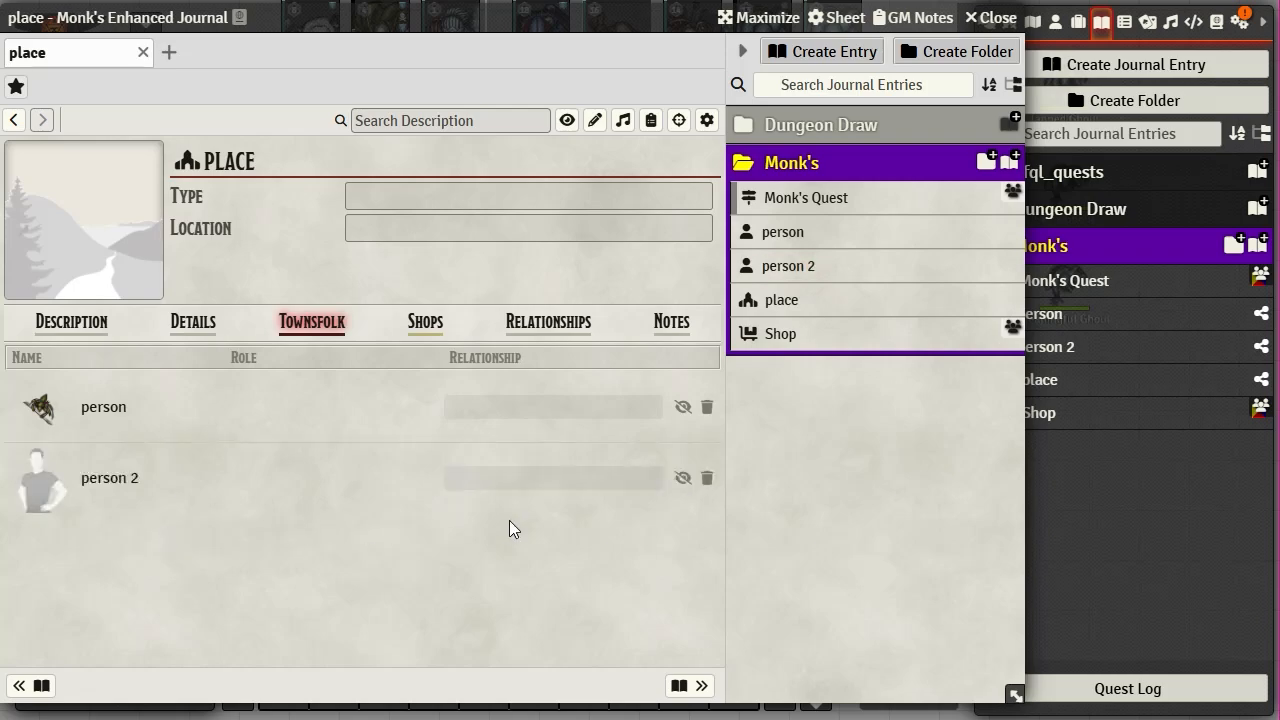
pyautogui.click(517, 405)
# - Check the place's Relationships and Notes tabs, then start another new entry
pyautogui.click(578, 326)
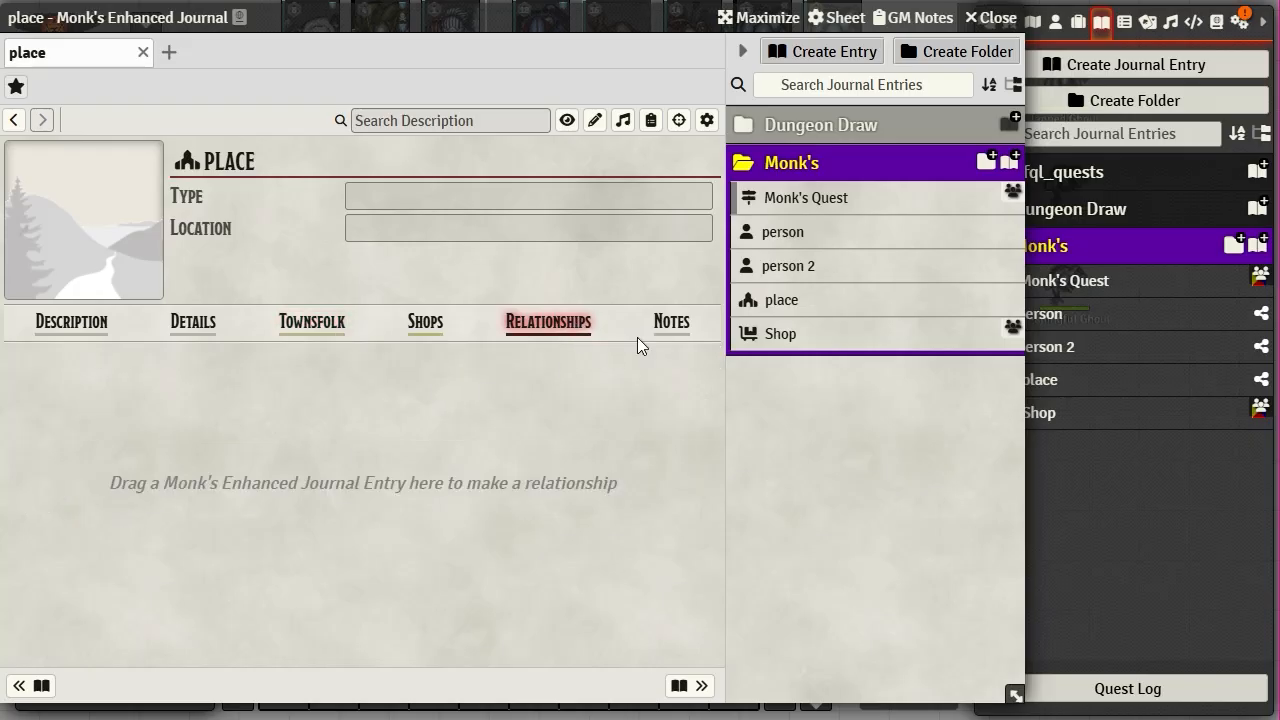
pyautogui.click(688, 328)
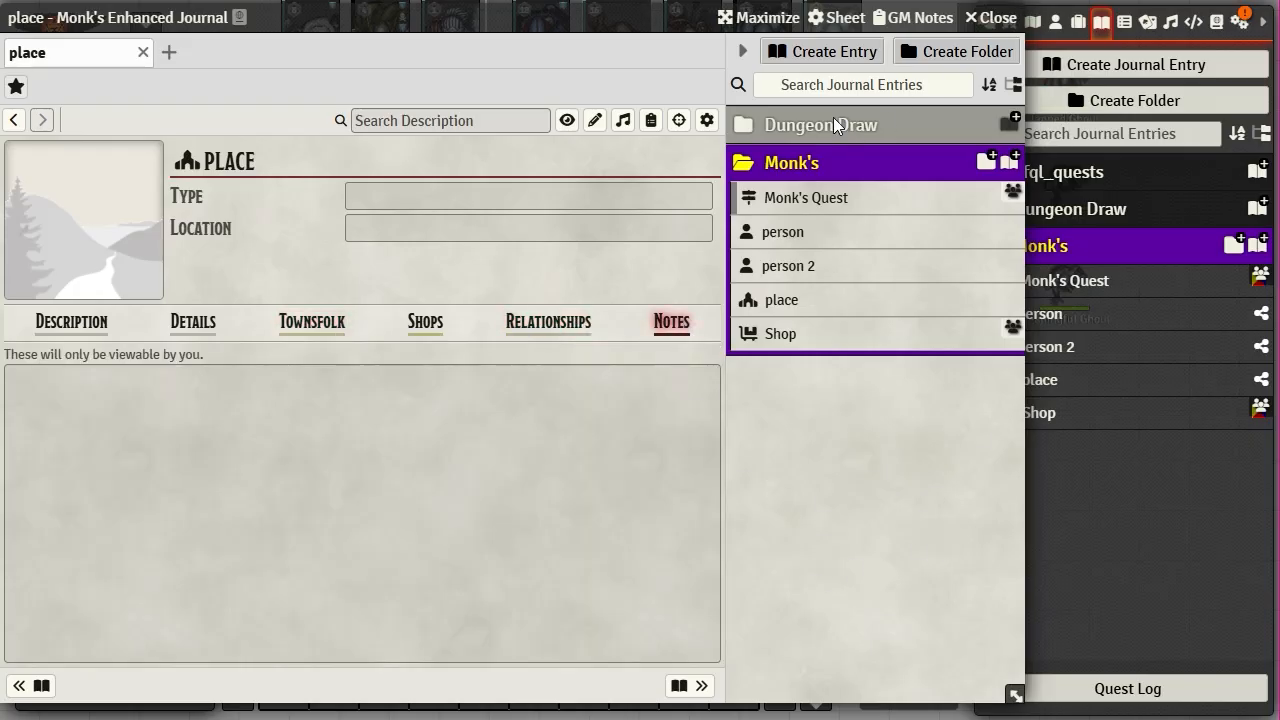
pyautogui.click(810, 52)
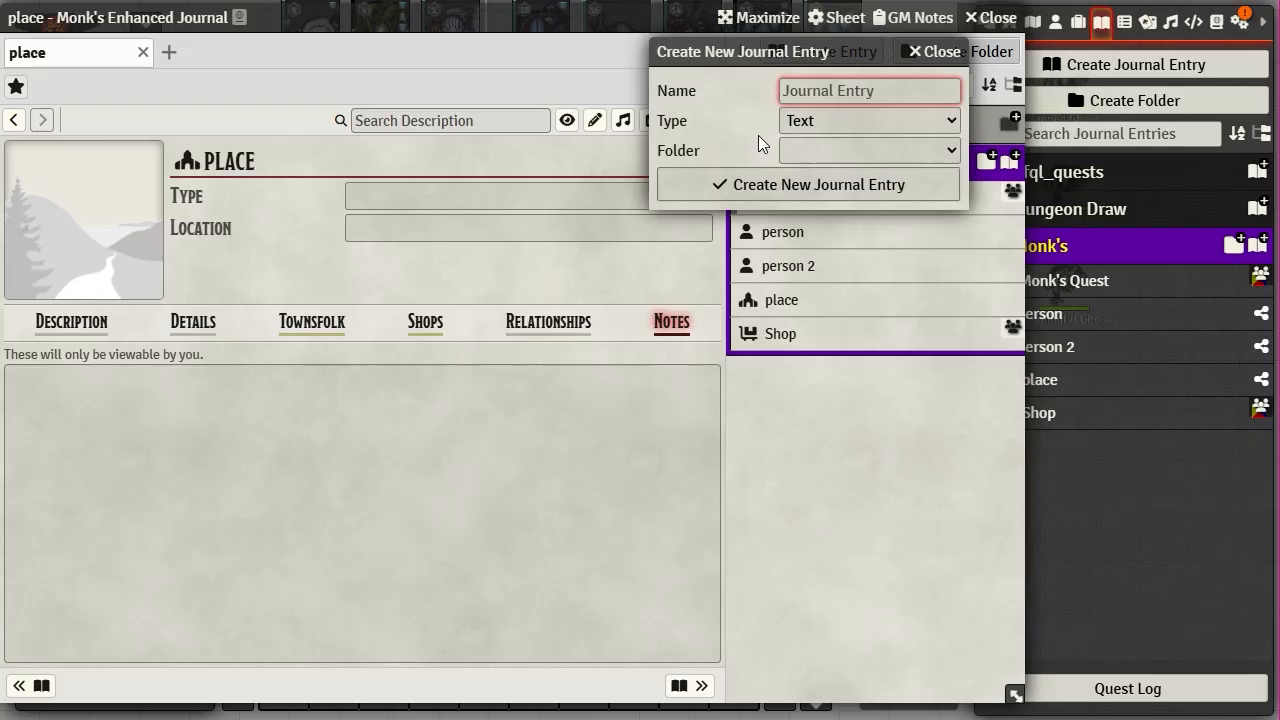
# - Create an Encounter-type entry named encounter in the Monk's folder
pyautogui.click(951, 124)
pyautogui.scroll(-2, 879, 424)
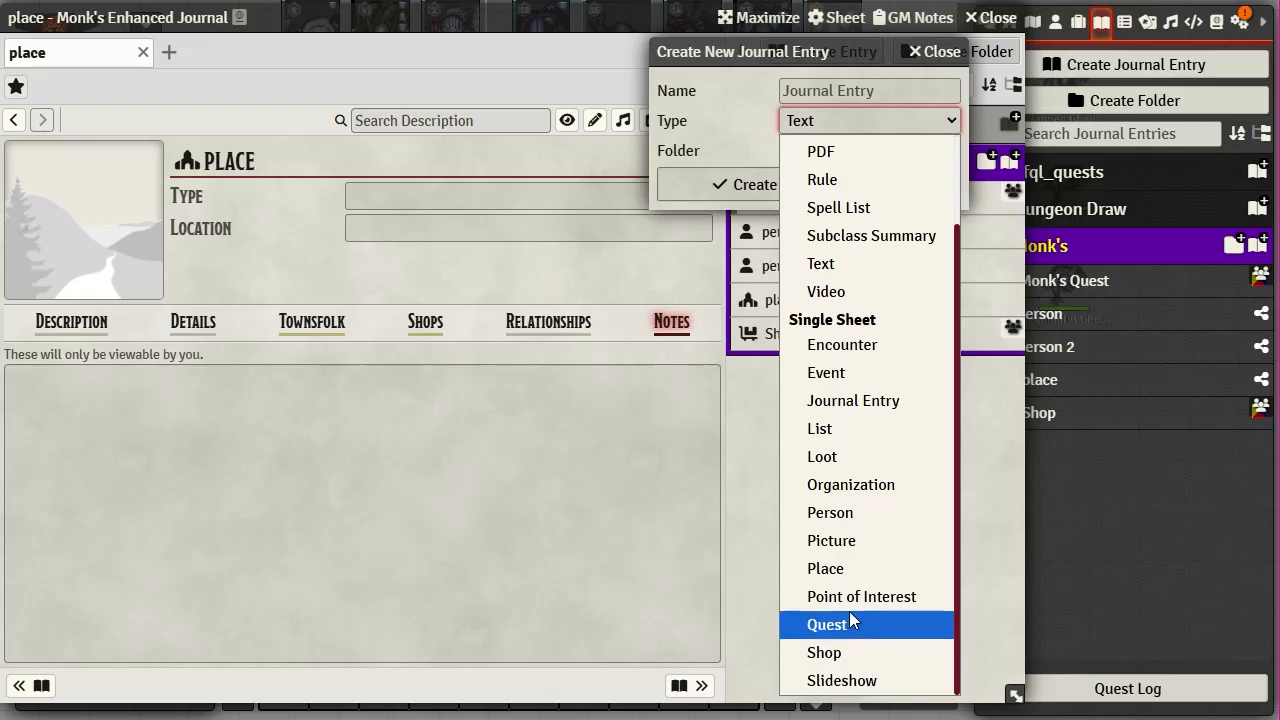
pyautogui.click(840, 345)
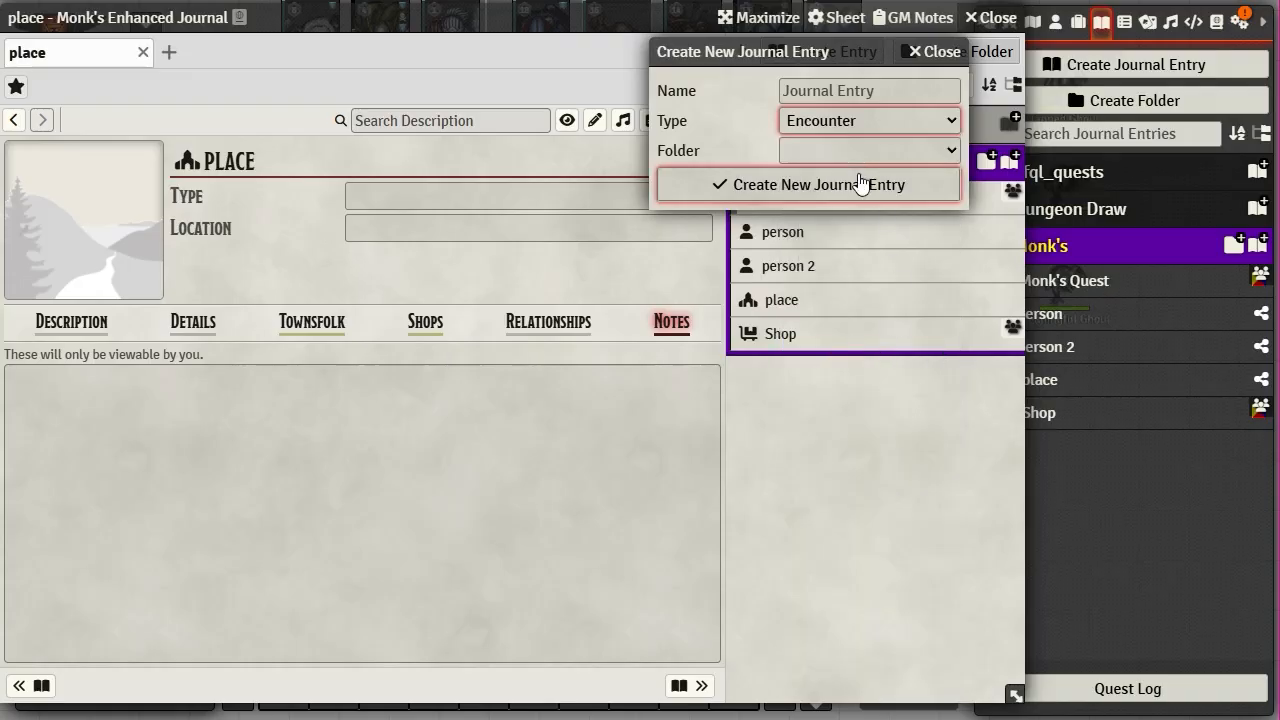
pyautogui.write('encounter')
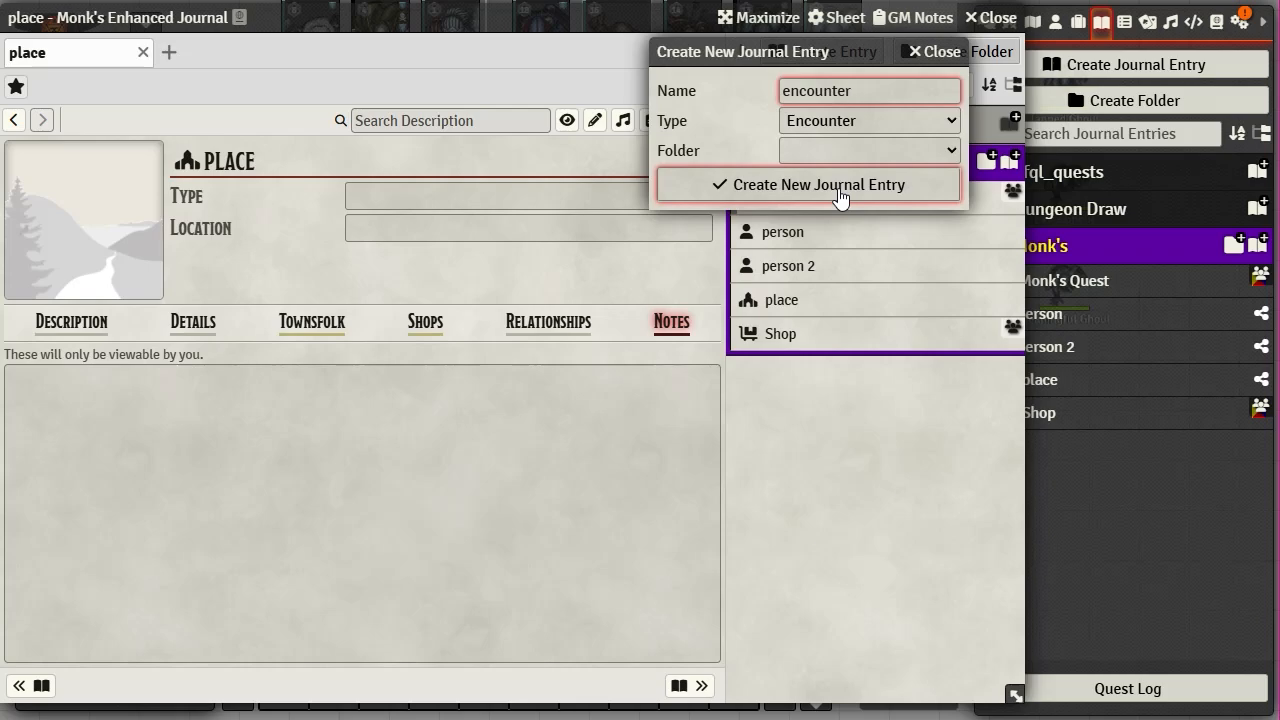
pyautogui.click(819, 151)
pyautogui.click(814, 257)
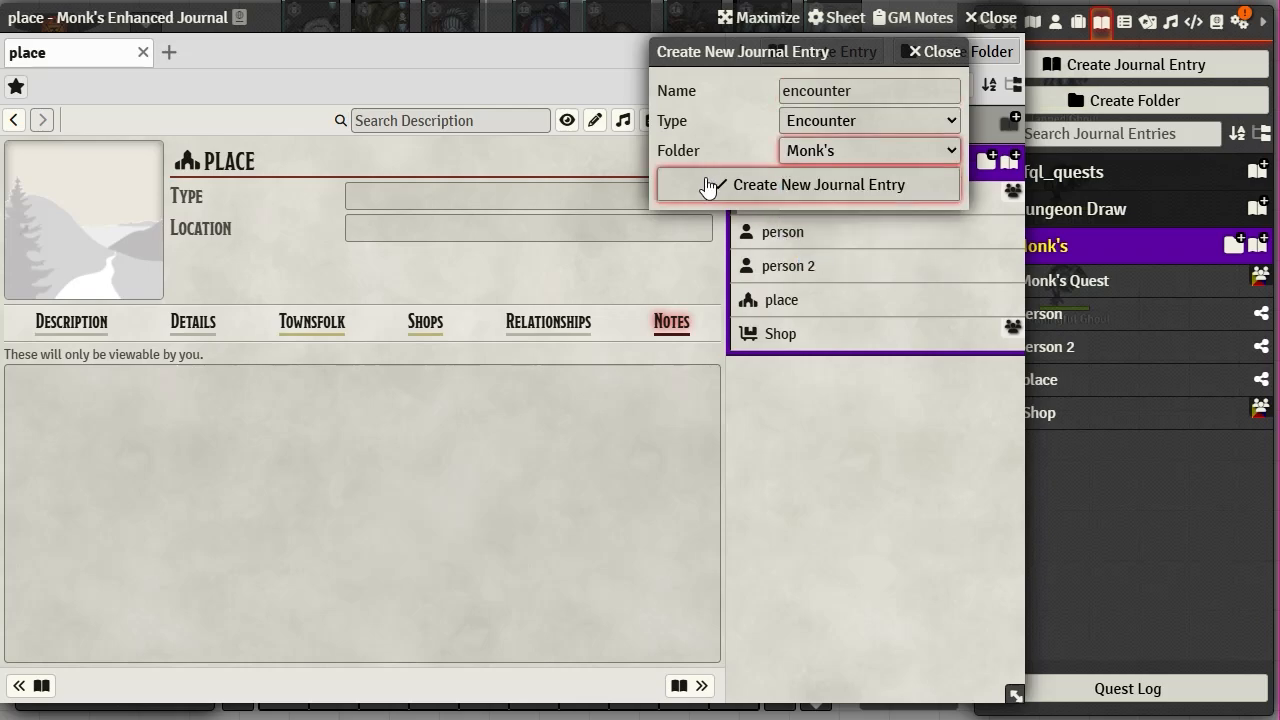
pyautogui.click(707, 186)
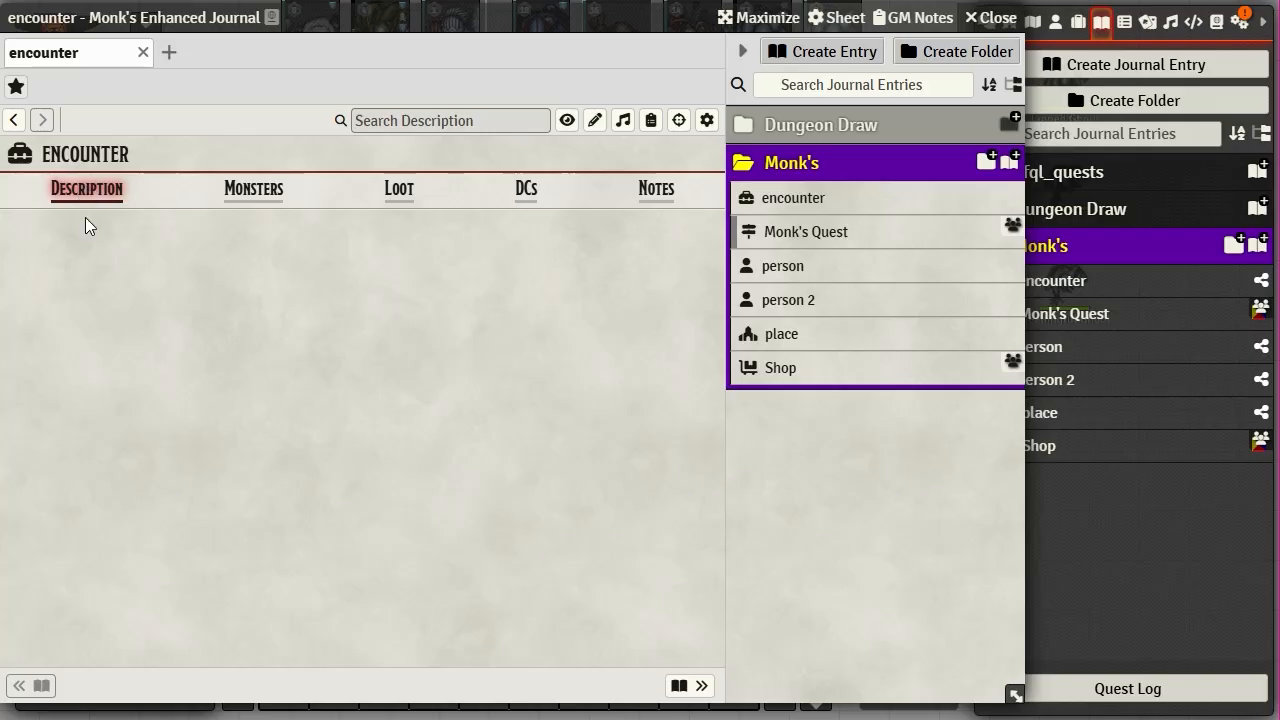
# - Show the encounter's Monsters tab with the sidebar switched to Compendium Packs
pyautogui.click(254, 195)
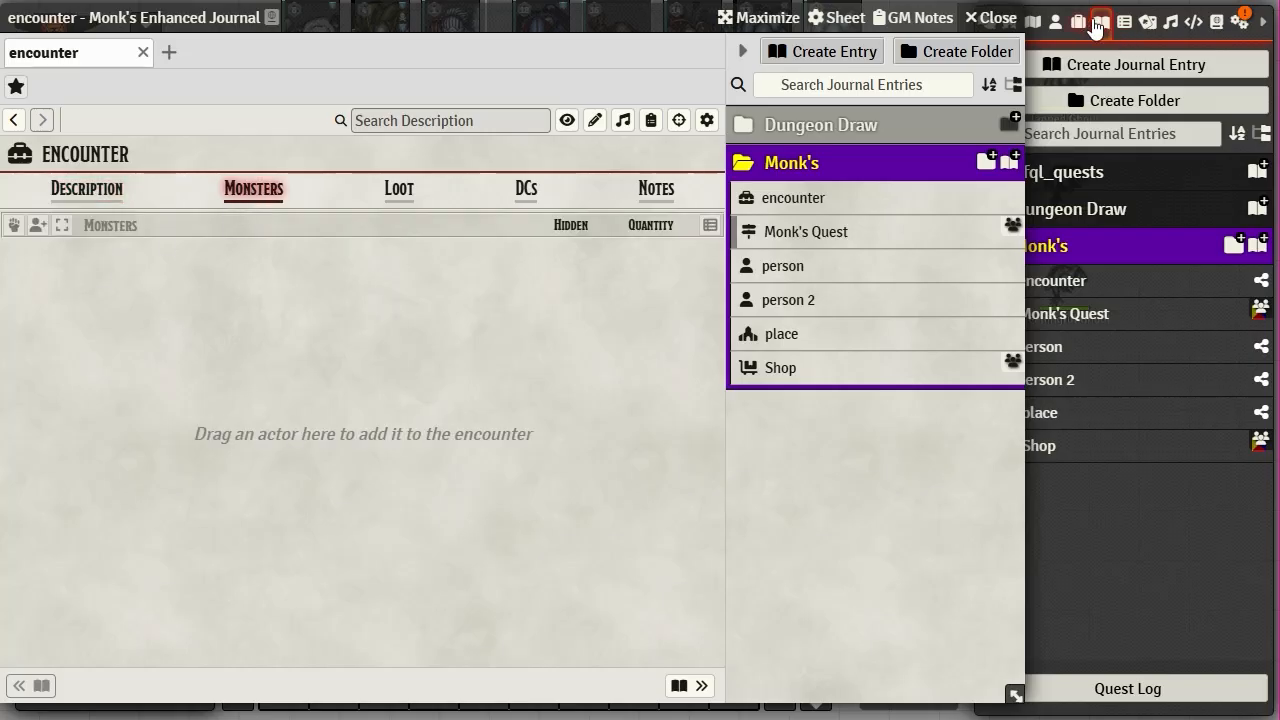
pyautogui.click(1219, 24)
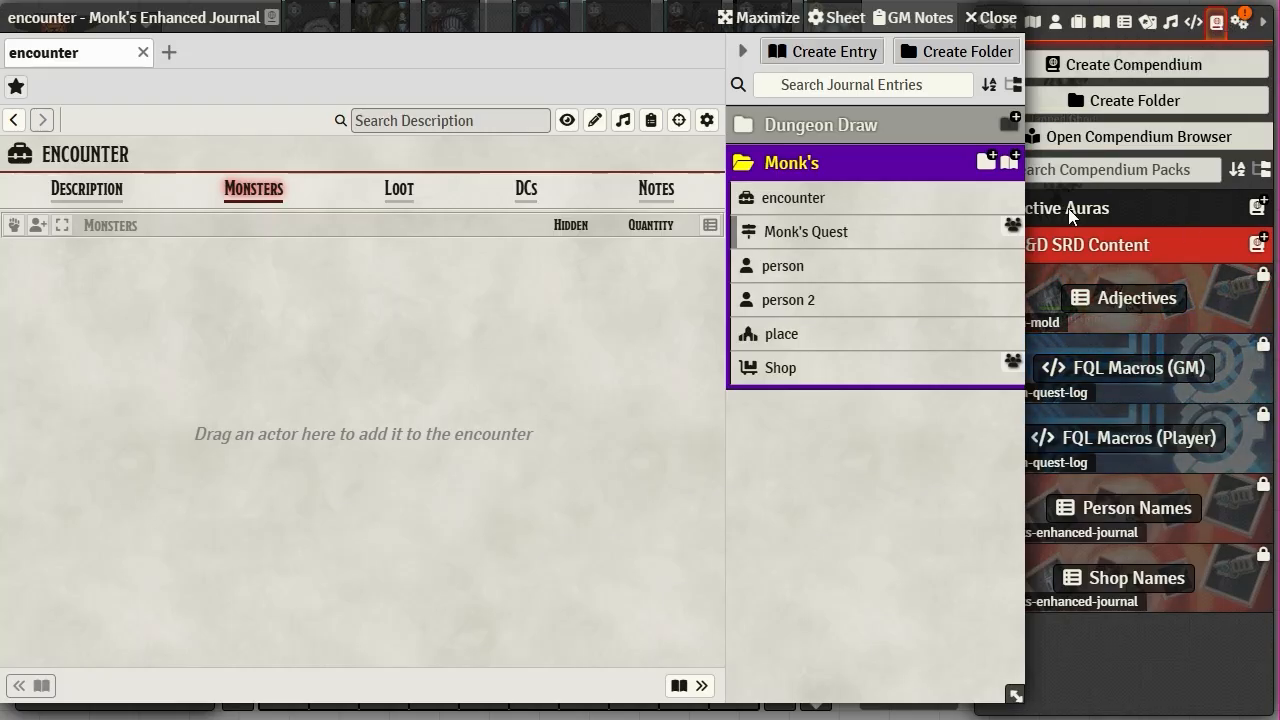
# - Open the Beast folder of the Monsters (SRD) compendium beside the encounter
pyautogui.click(1107, 248)
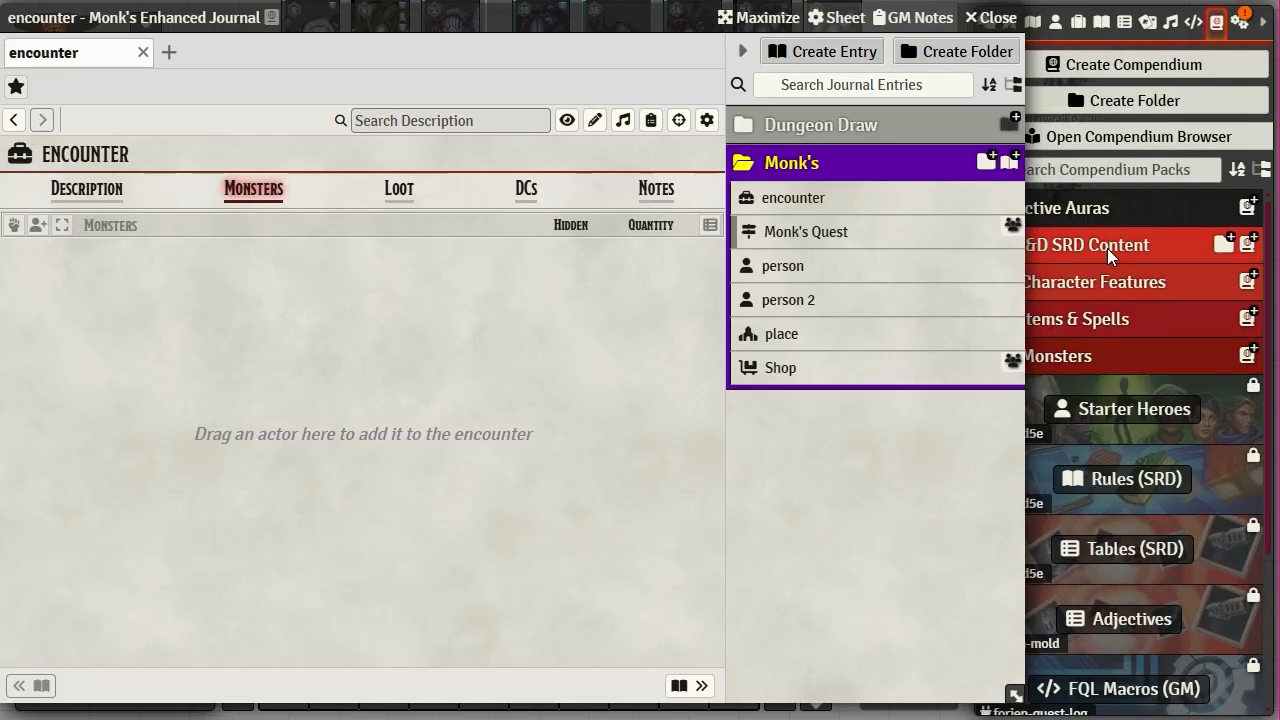
pyautogui.click(1085, 350)
pyautogui.click(1118, 412)
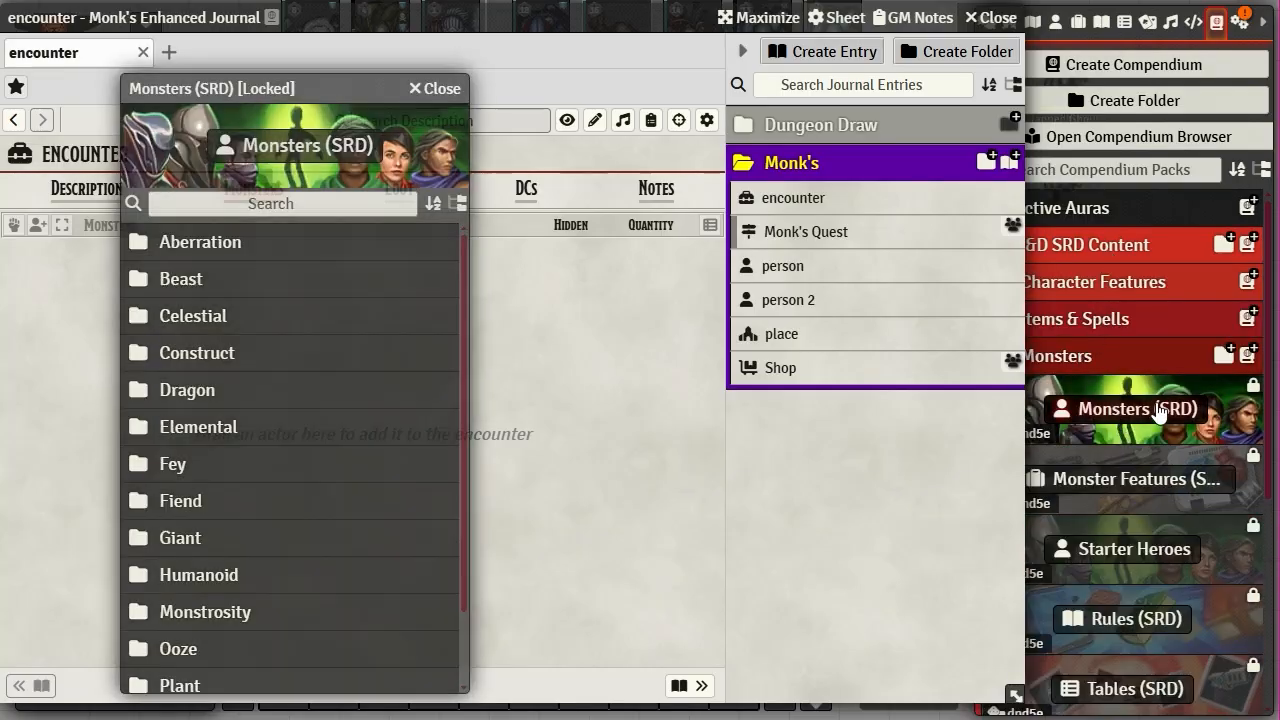
pyautogui.moveTo(295, 77); pyautogui.dragTo(1084, 7)
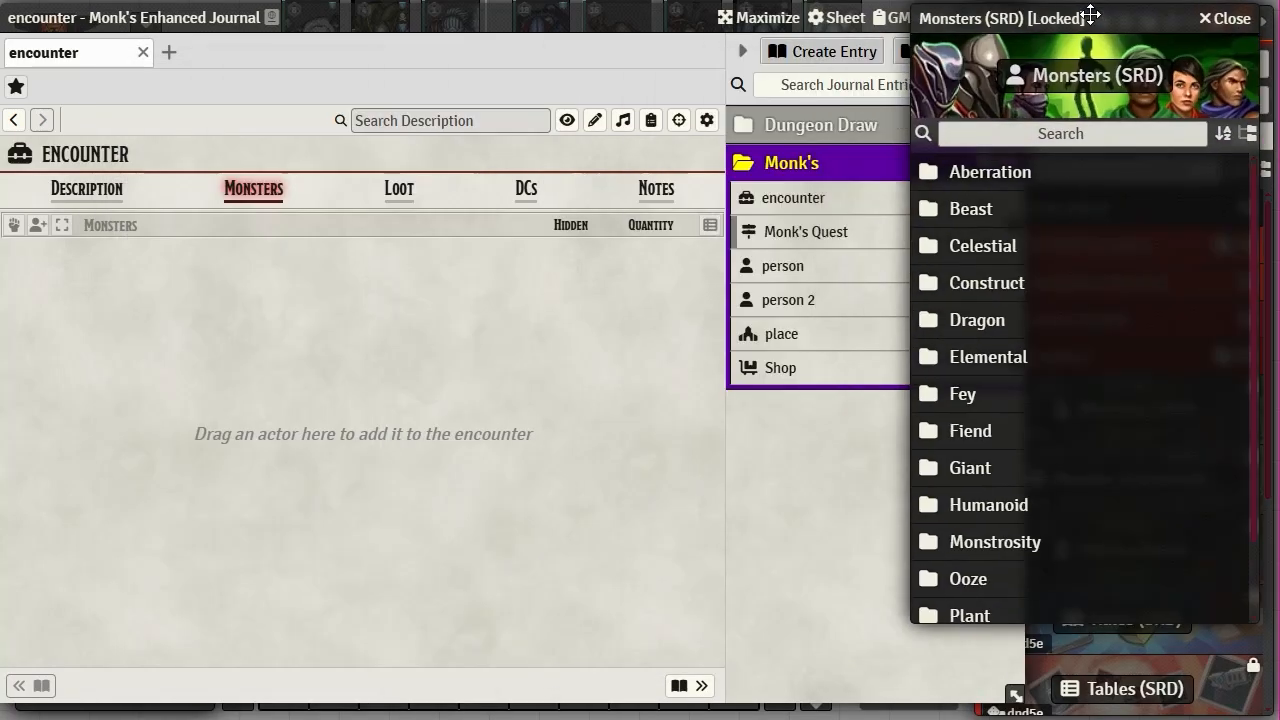
pyautogui.click(957, 213)
# - Drag Ape, Baboon and Bat from the compendium into the encounter's Monsters list
pyautogui.moveTo(986, 257); pyautogui.dragTo(371, 363)
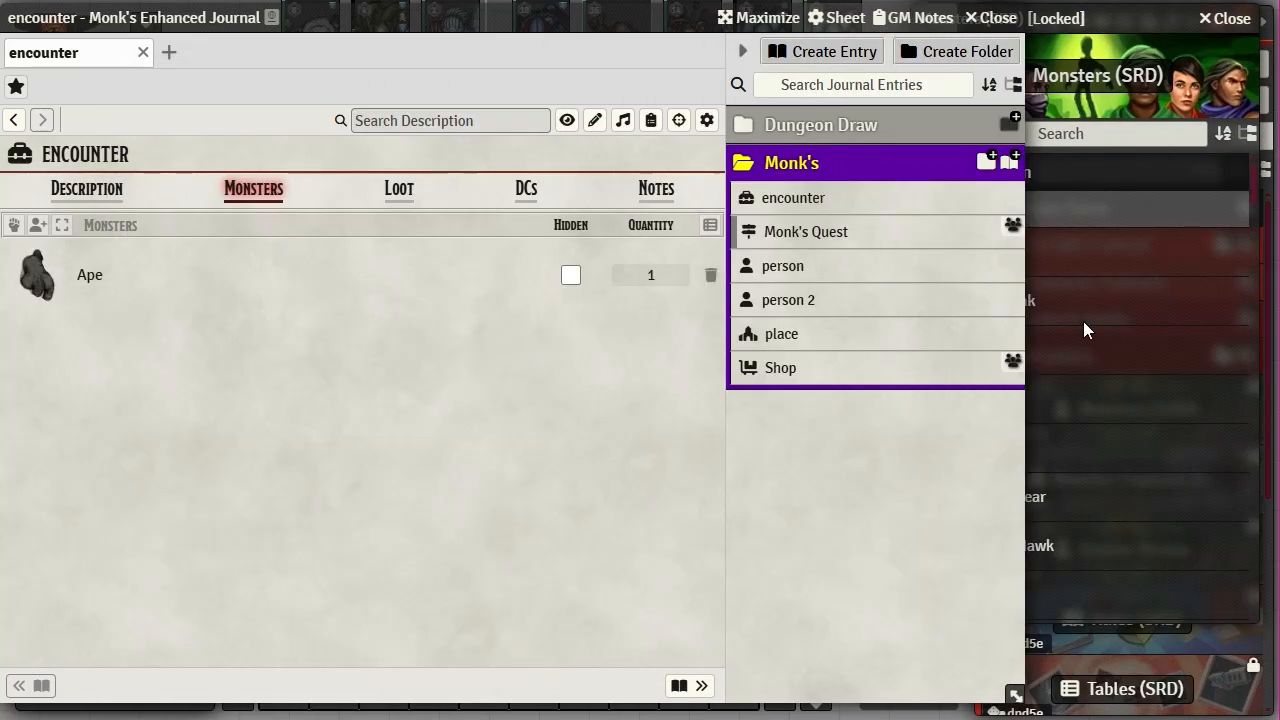
pyautogui.click(1083, 321)
pyautogui.moveTo(1015, 358); pyautogui.dragTo(425, 466)
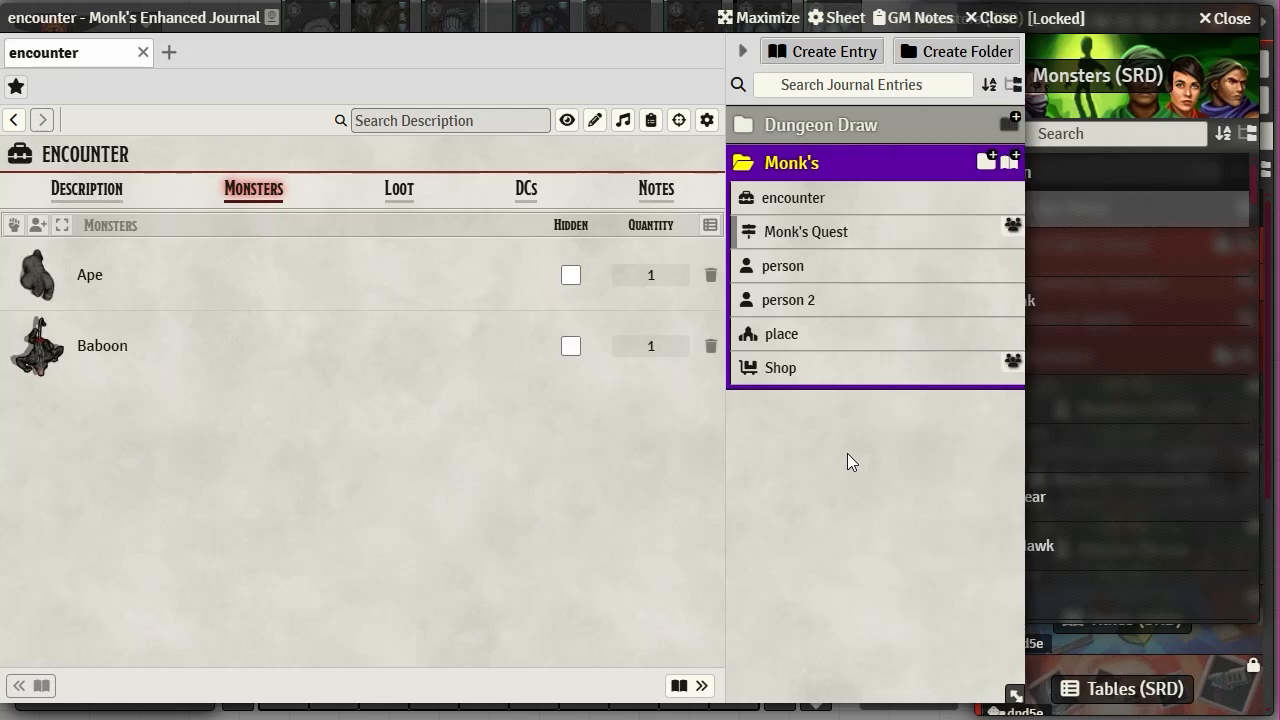
pyautogui.click(1126, 442)
pyautogui.click(998, 398)
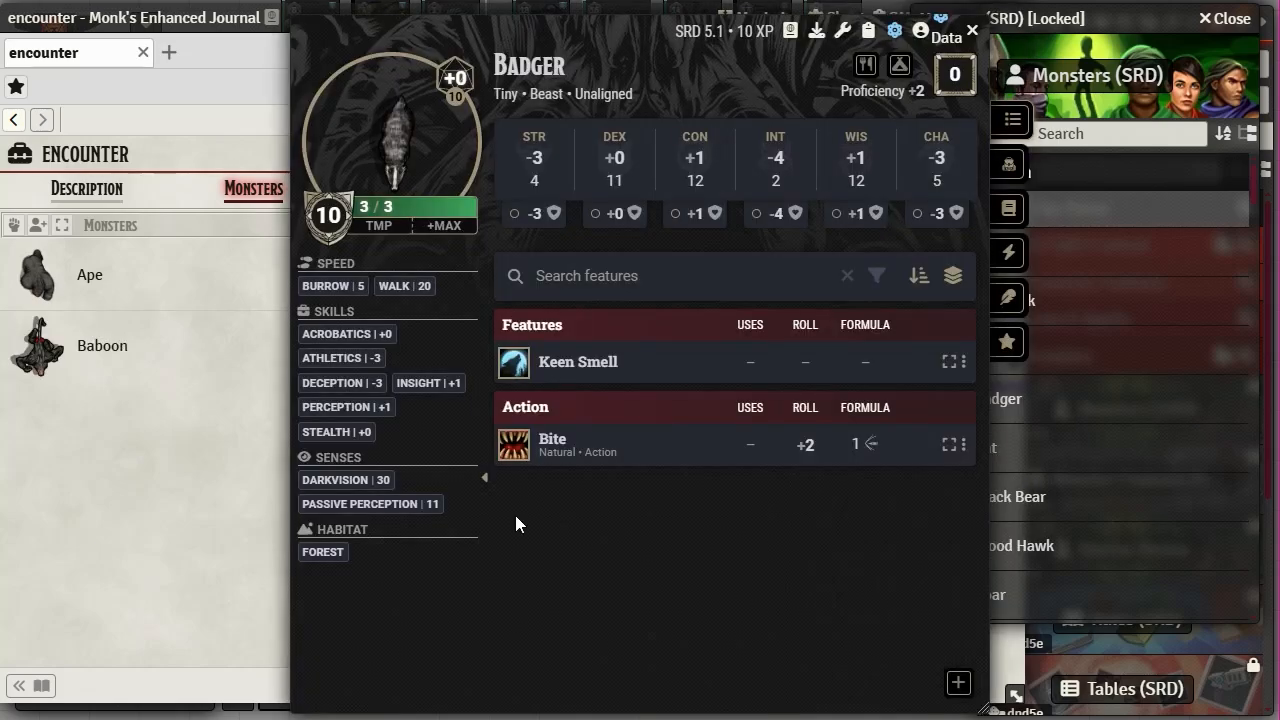
pyautogui.click(971, 30)
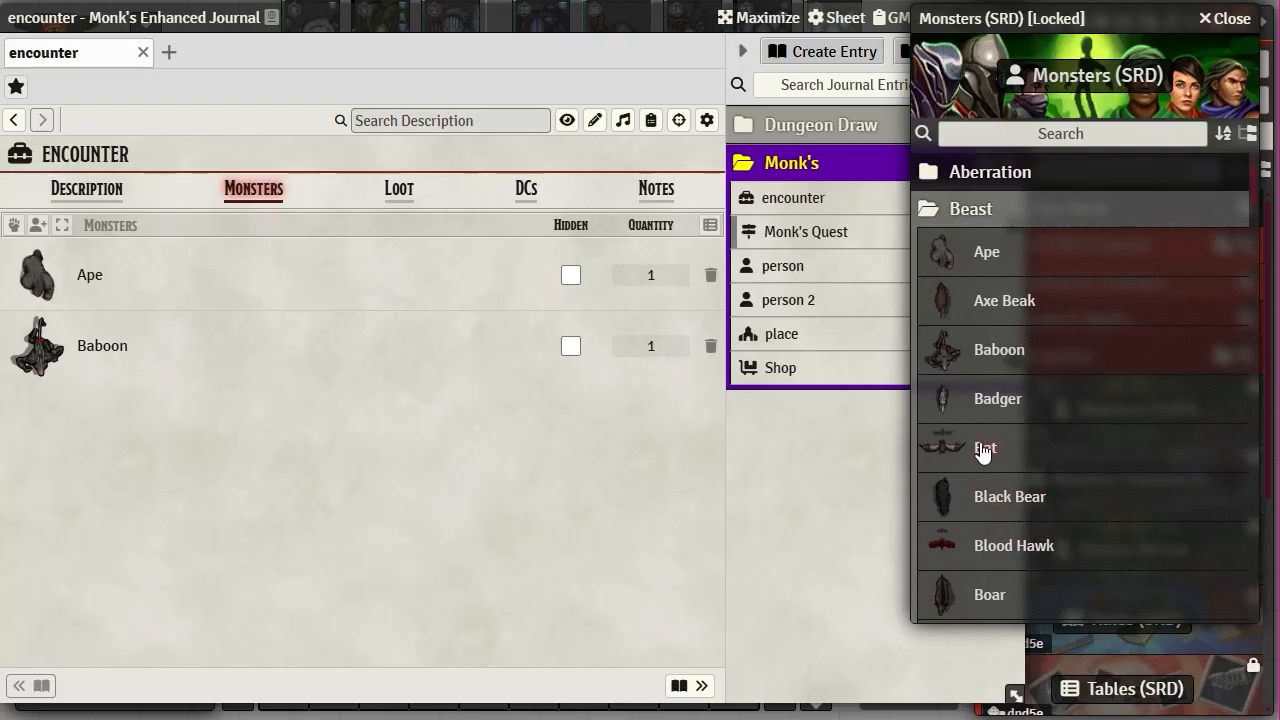
pyautogui.moveTo(975, 448); pyautogui.dragTo(380, 430)
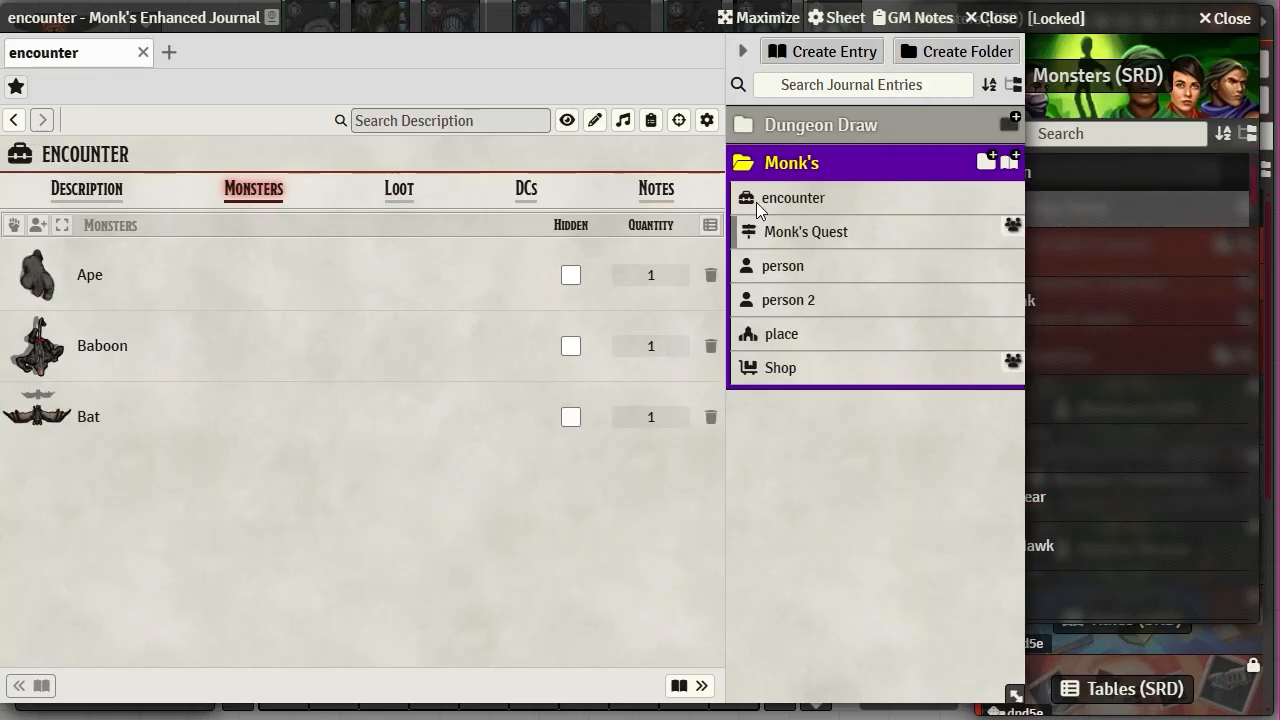
# - Mark Ape, Baboon and Bat as hidden from players
pyautogui.click(570, 275)
pyautogui.click(571, 345)
pyautogui.click(571, 414)
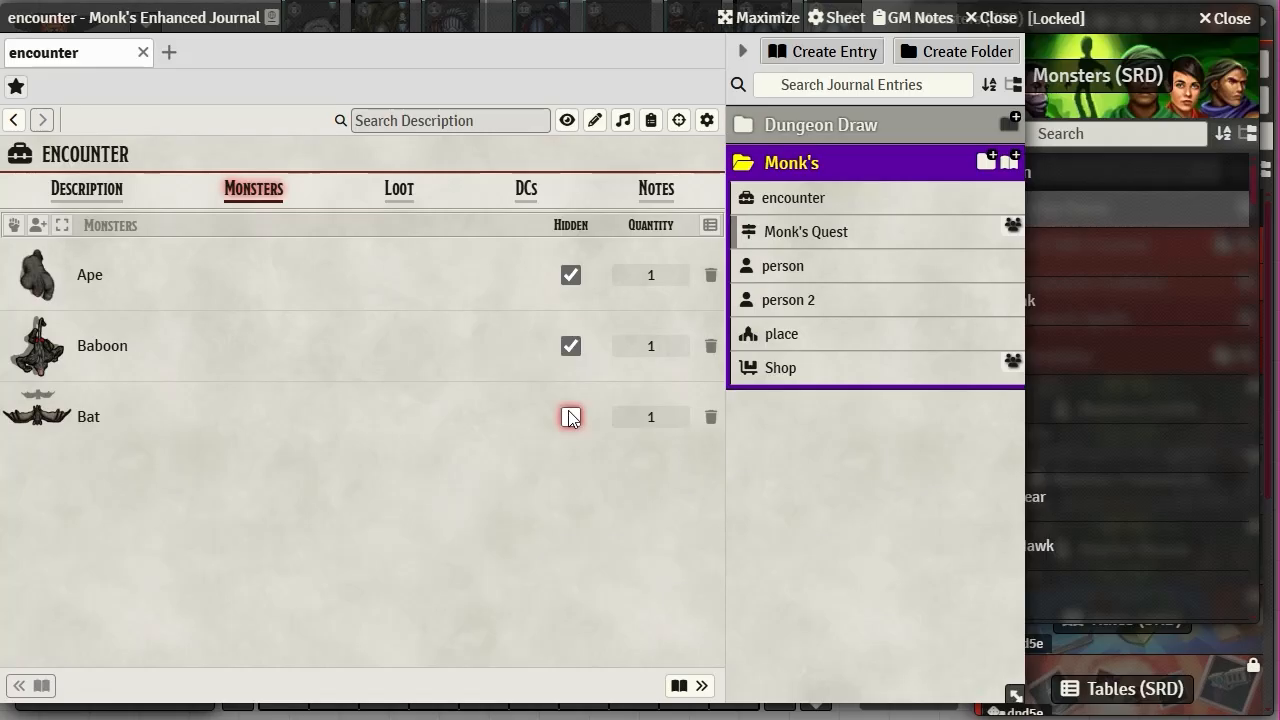
# - Browse the Loot, DCs and Notes tabs, opening then cancelling the DC Configuration dialog
pyautogui.click(398, 190)
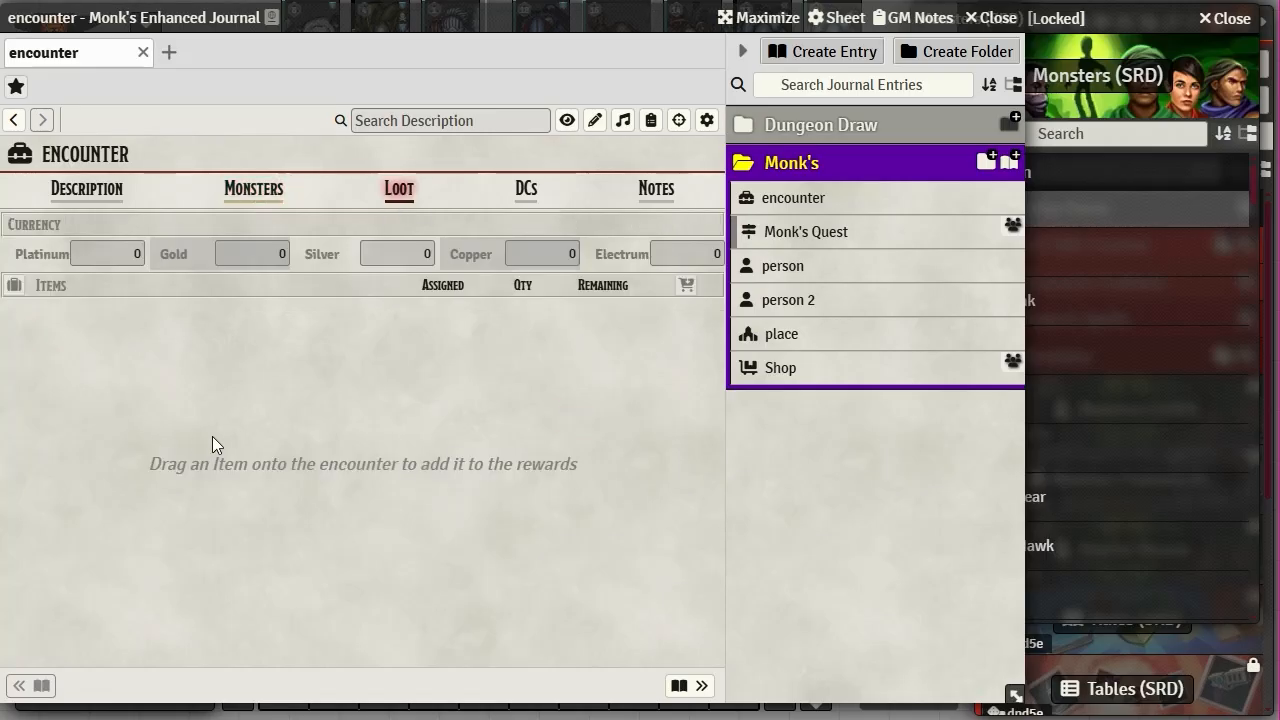
pyautogui.click(528, 190)
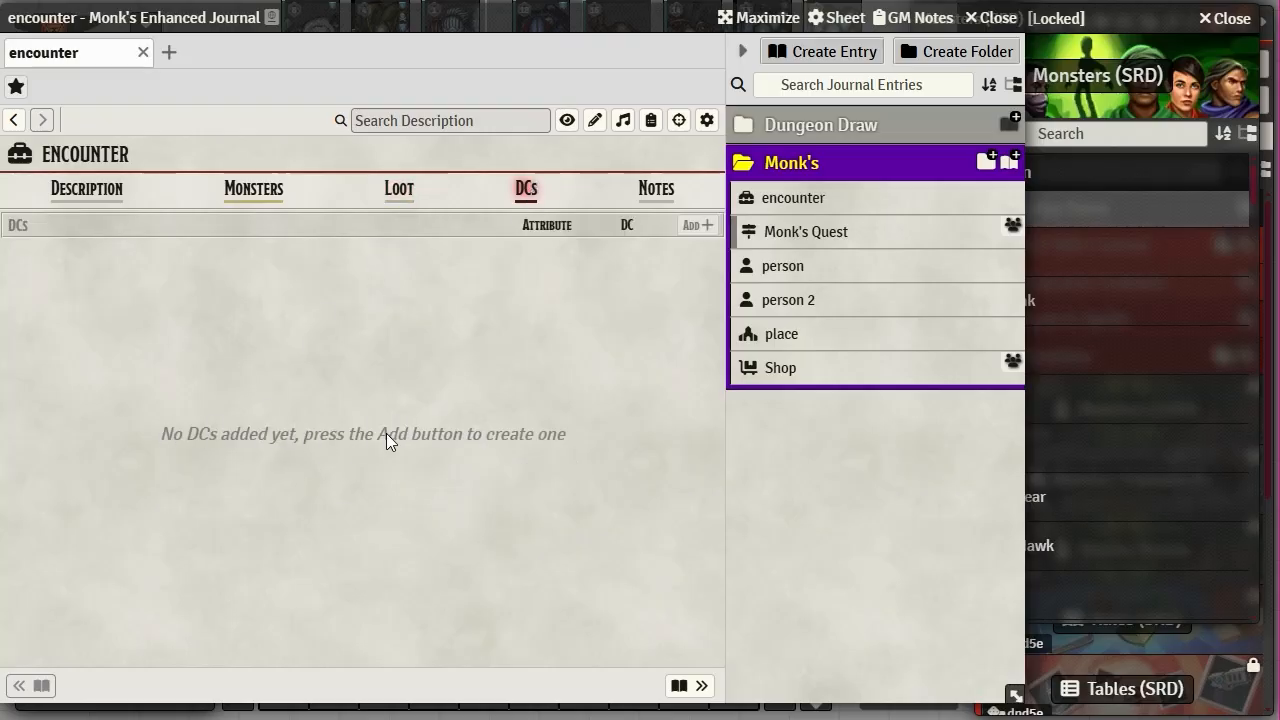
pyautogui.click(654, 189)
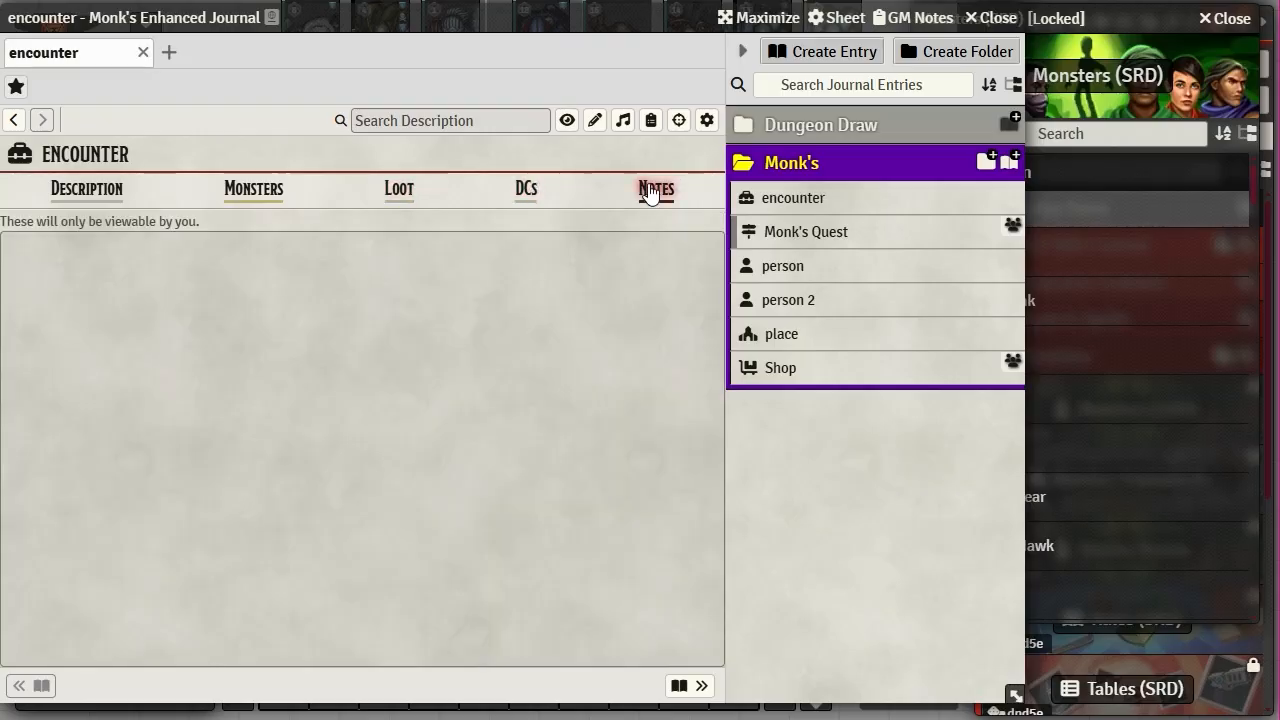
pyautogui.click(526, 190)
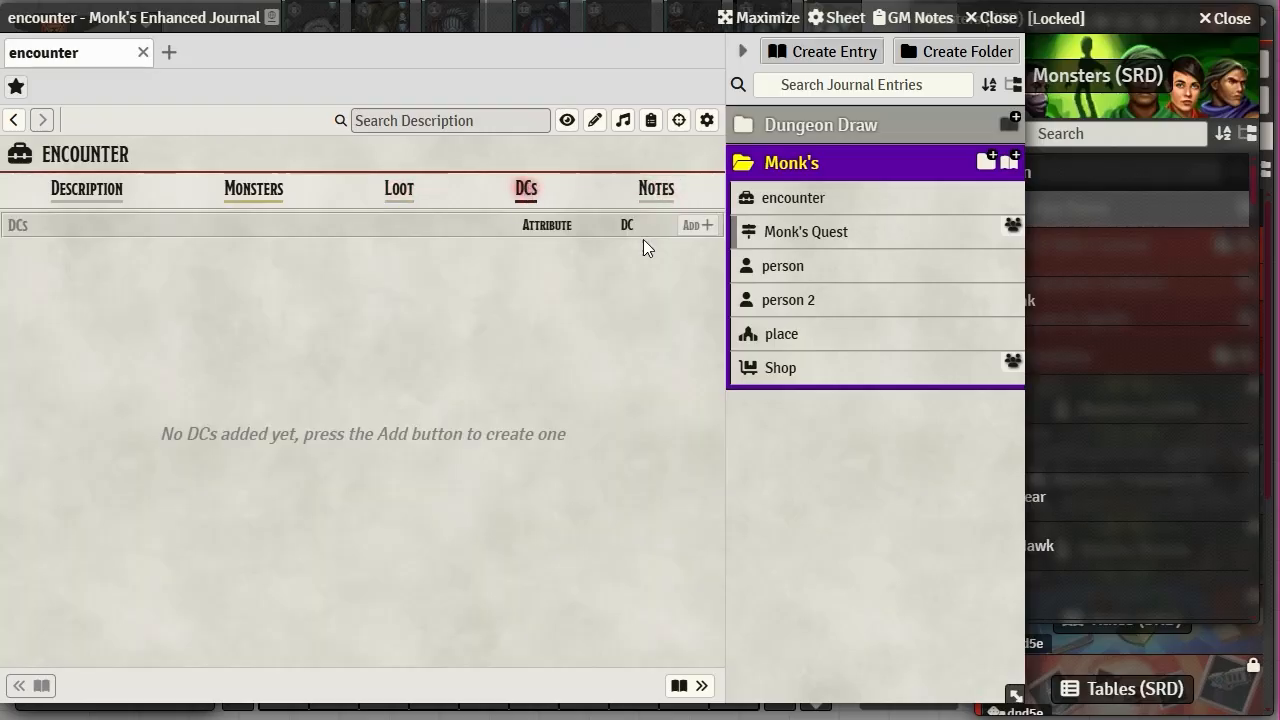
pyautogui.click(700, 226)
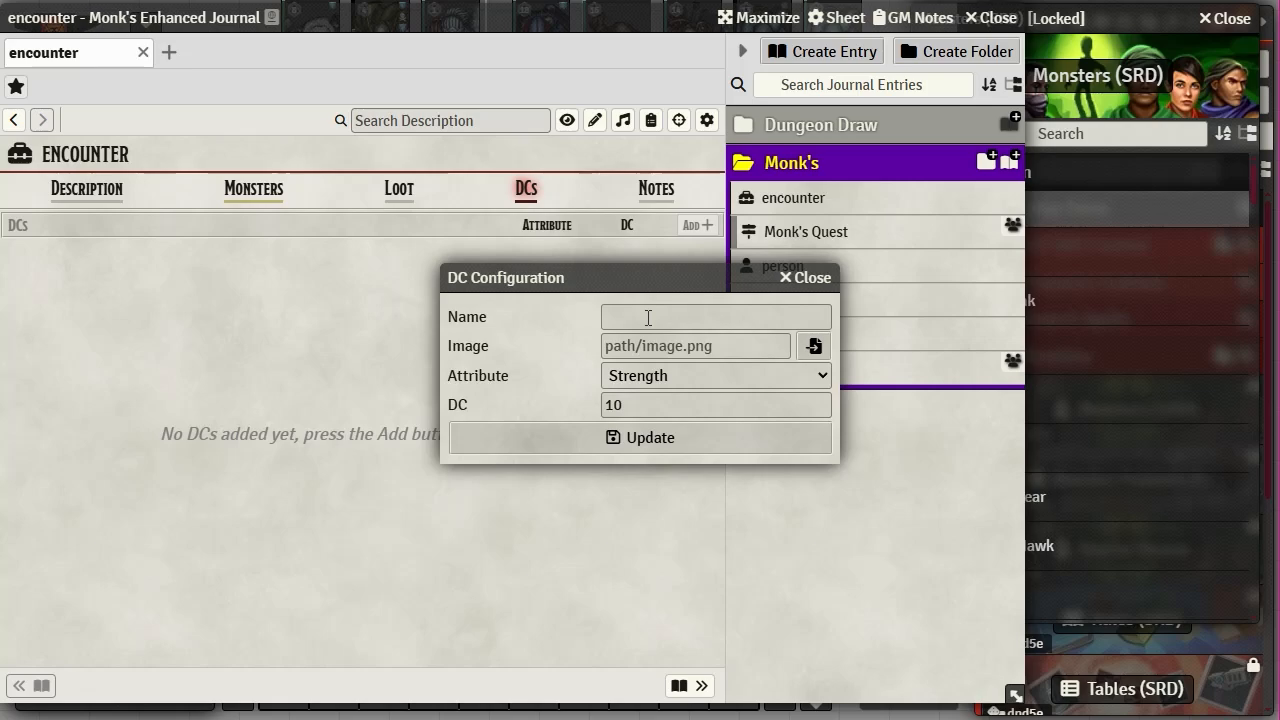
pyautogui.click(822, 280)
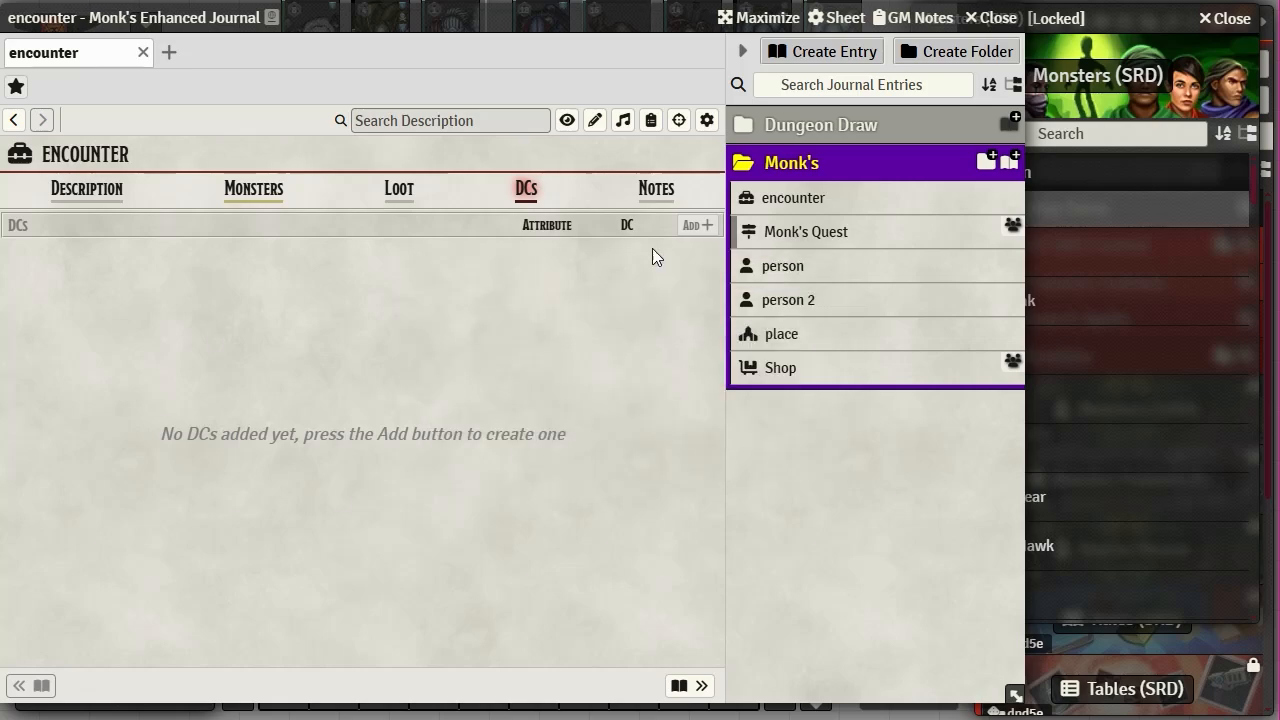
pyautogui.click(481, 116)
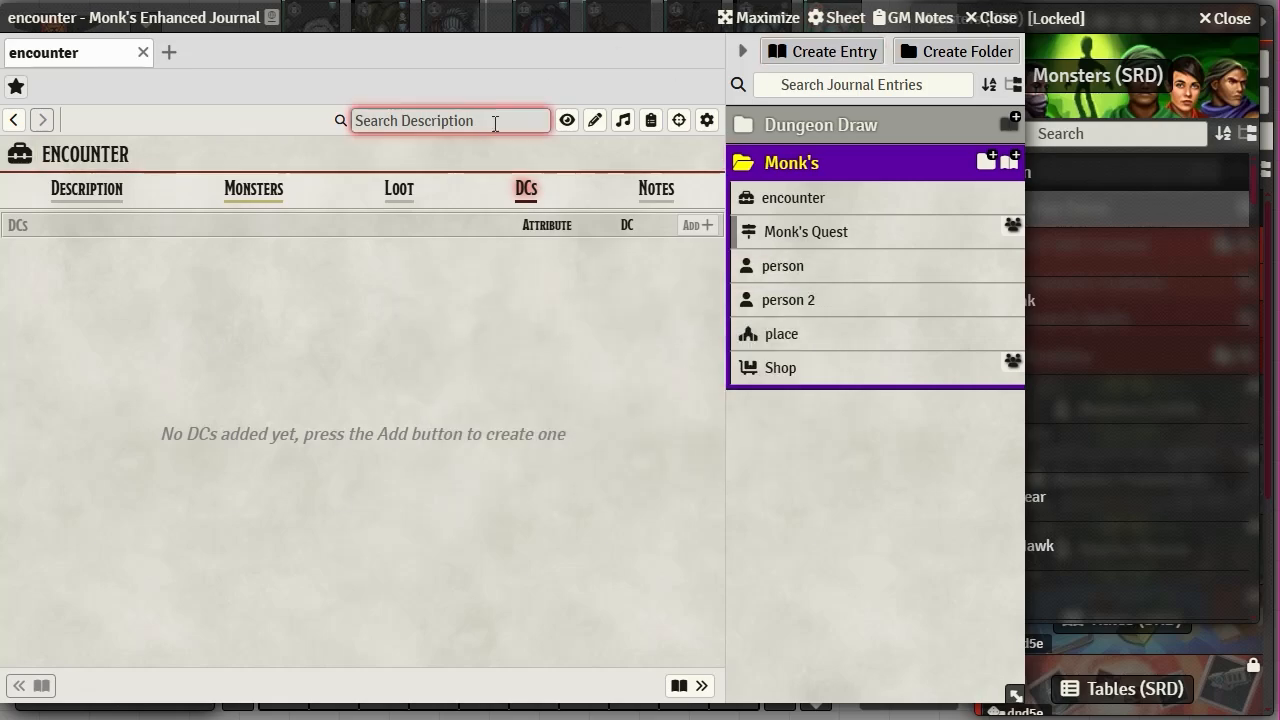
# - Fill in a new journal entry: folder Monk's, type List, name 'list'
pyautogui.click(838, 58)
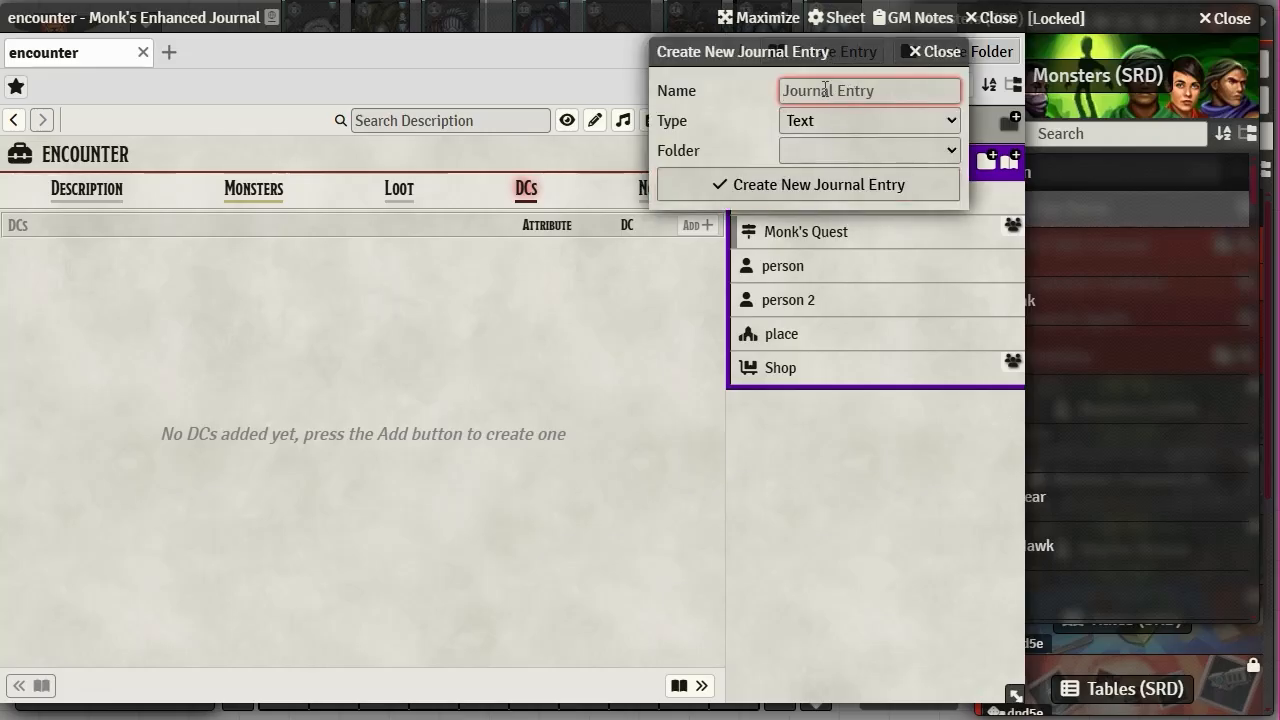
pyautogui.click(835, 150)
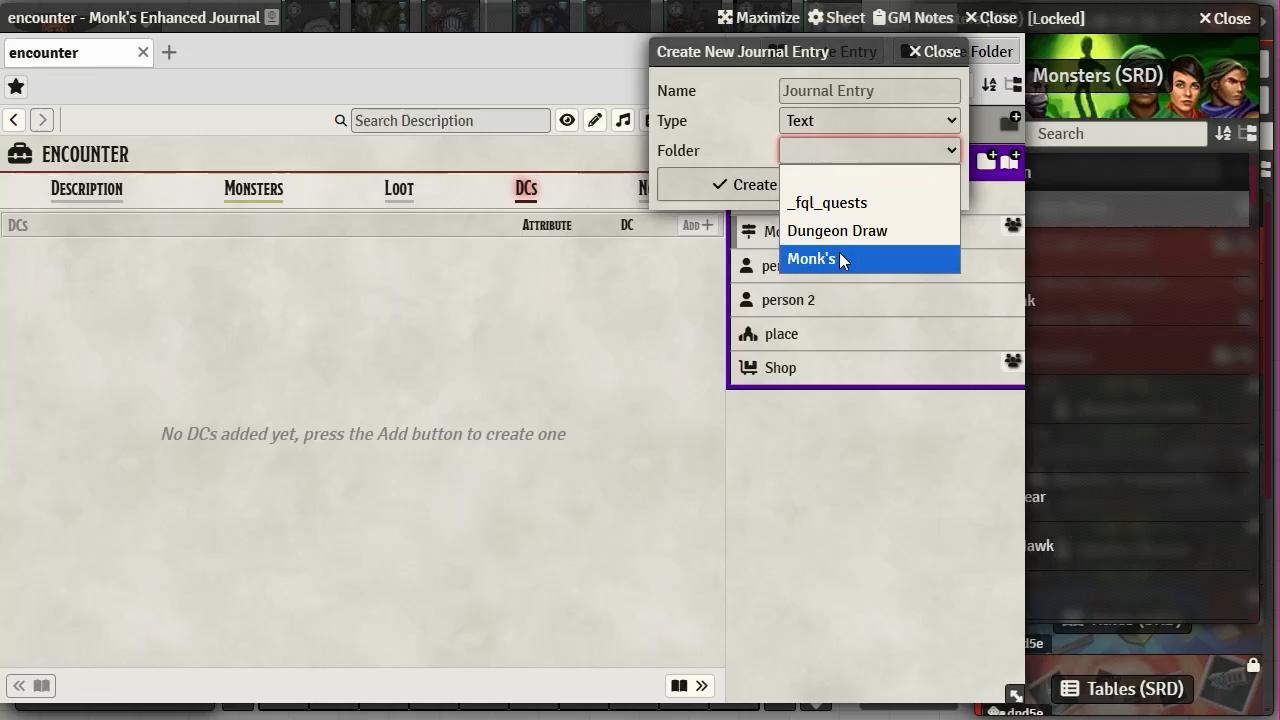
pyautogui.click(839, 254)
pyautogui.click(838, 118)
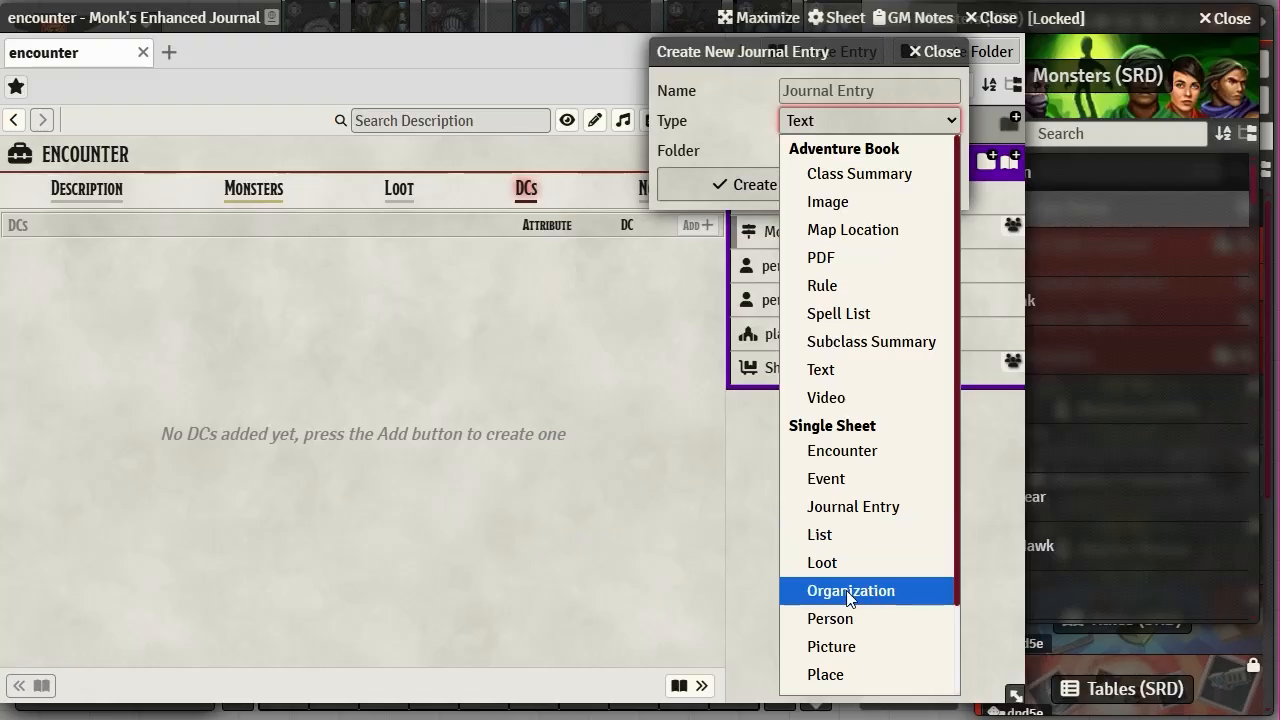
pyautogui.scroll(-1, 870, 605)
pyautogui.scroll(1, 877, 603)
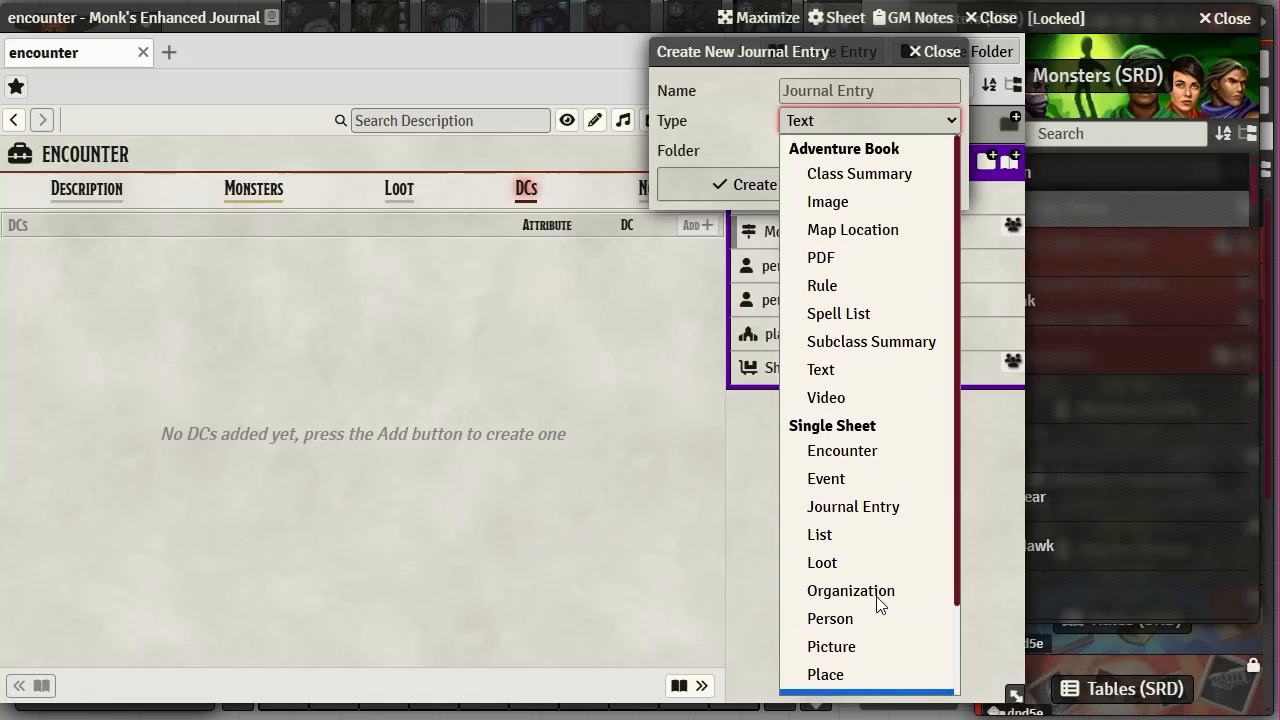
pyautogui.click(820, 535)
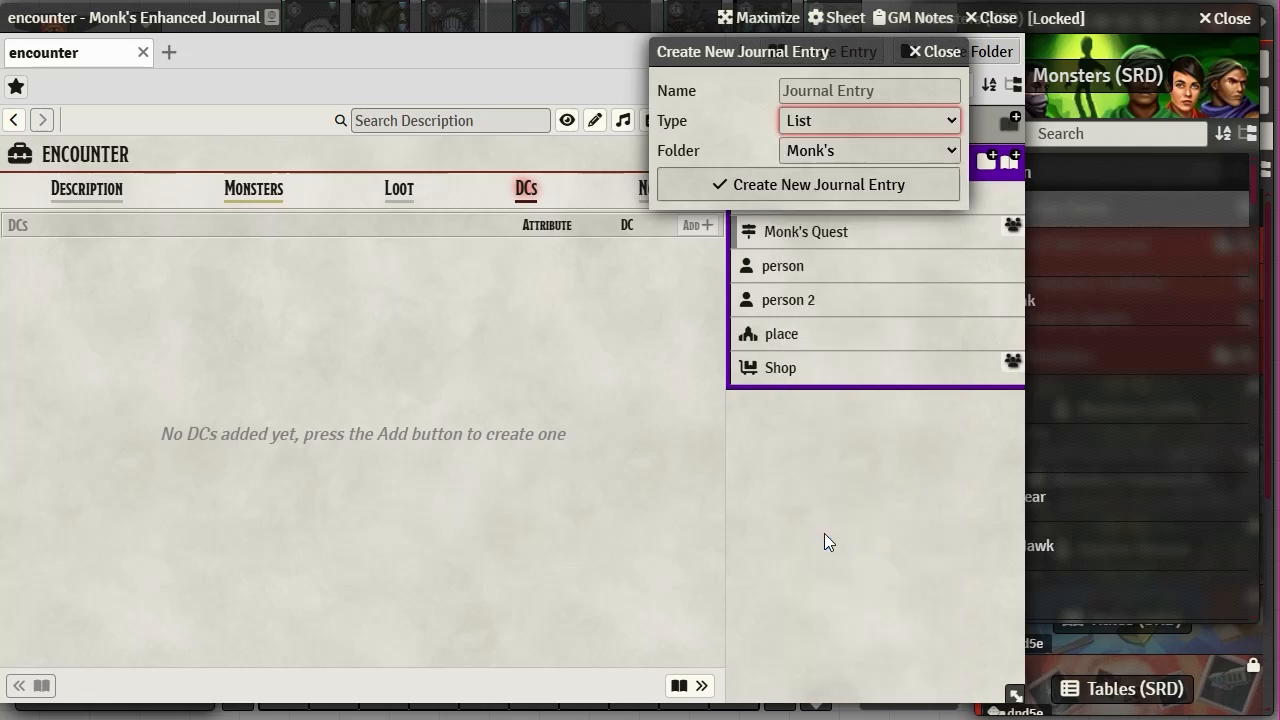
pyautogui.click(820, 88)
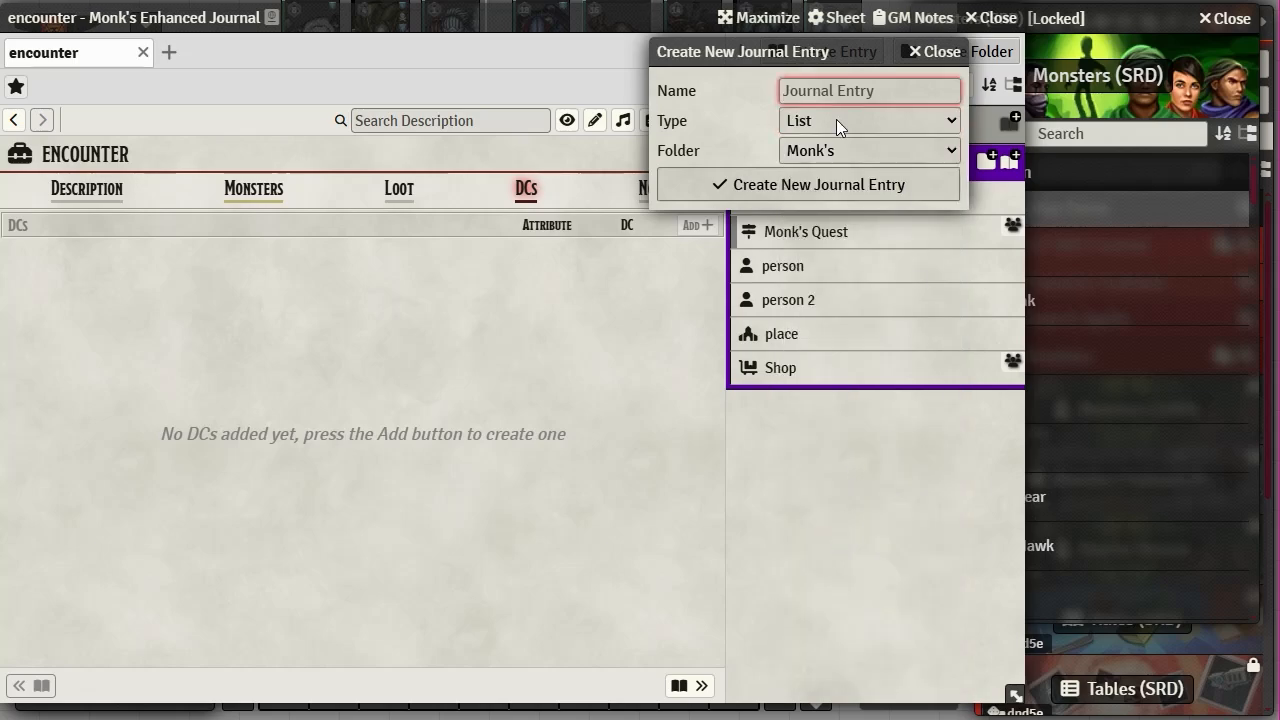
pyautogui.write('list')
# - Create the list entry, try then cancel adding an item, and collapse the journal directory
pyautogui.click(795, 188)
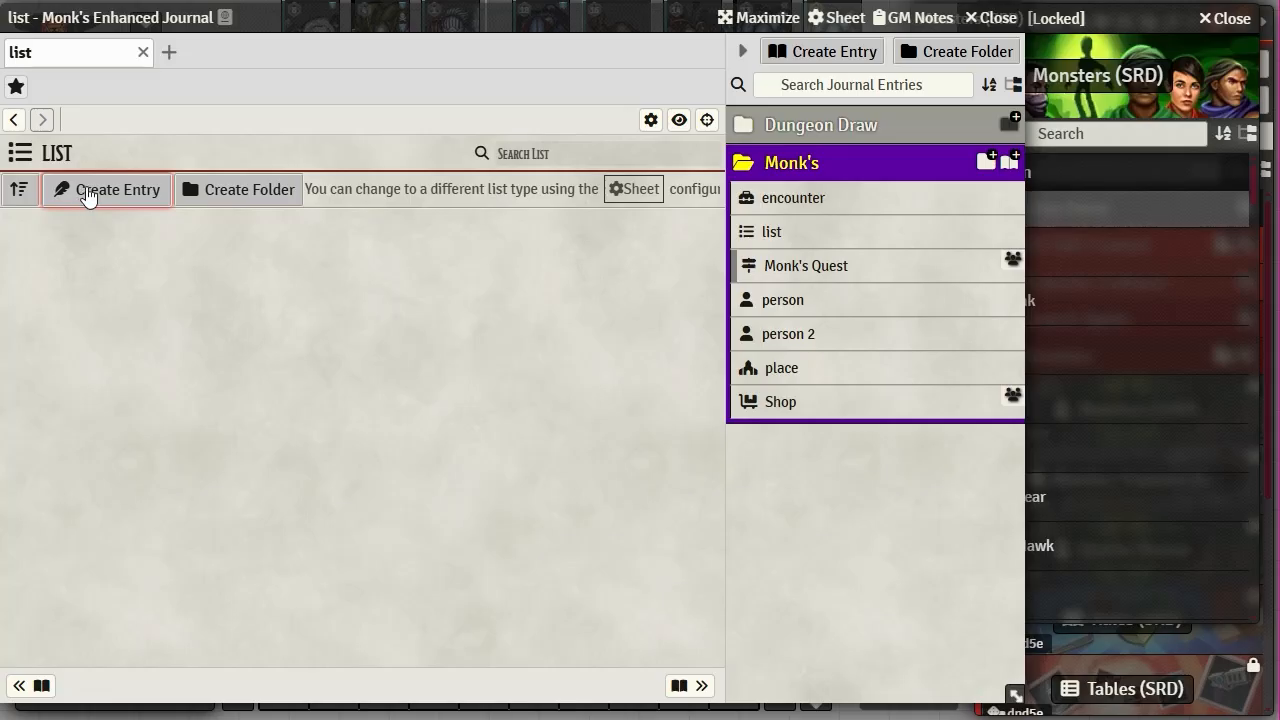
pyautogui.click(692, 158)
pyautogui.click(112, 192)
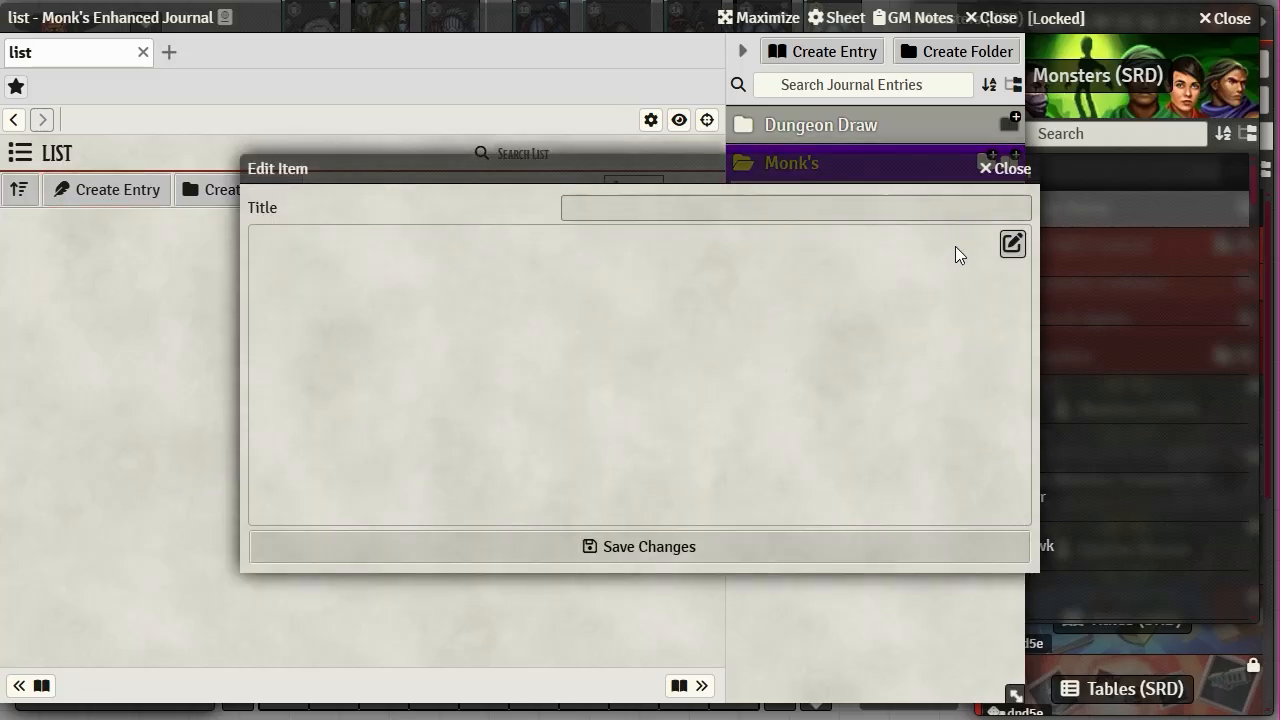
pyautogui.click(1012, 243)
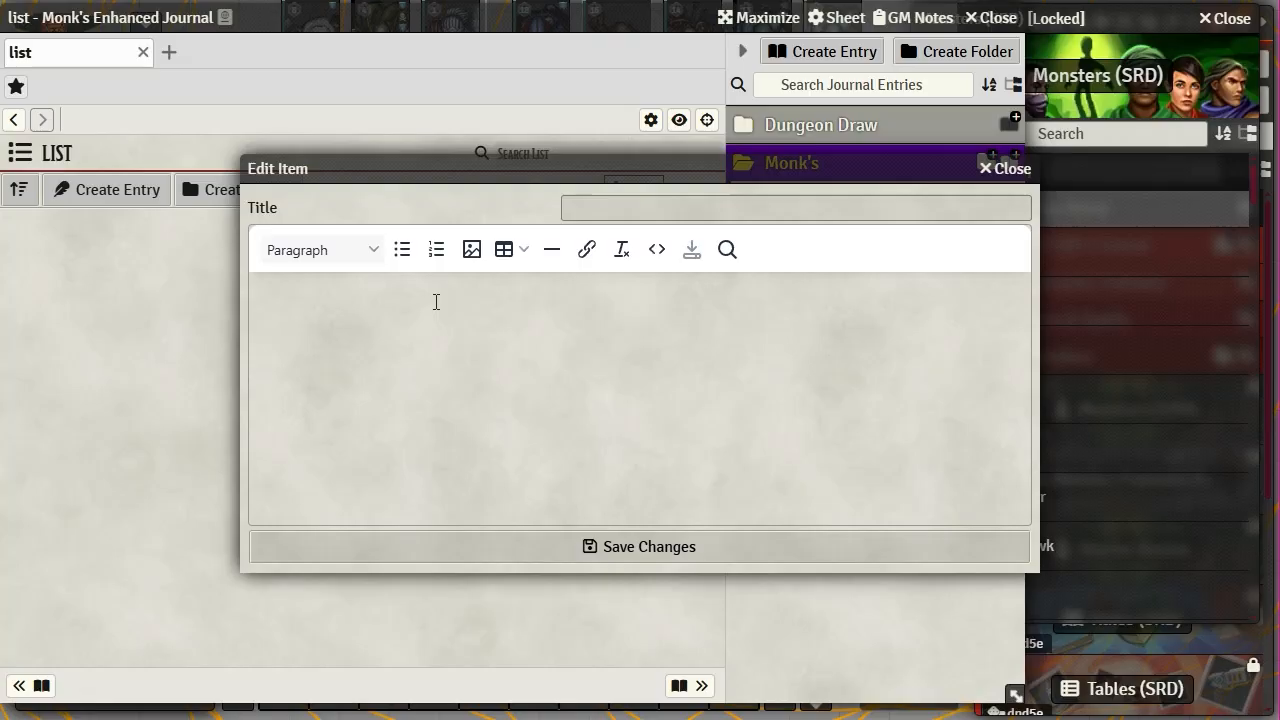
pyautogui.click(651, 550)
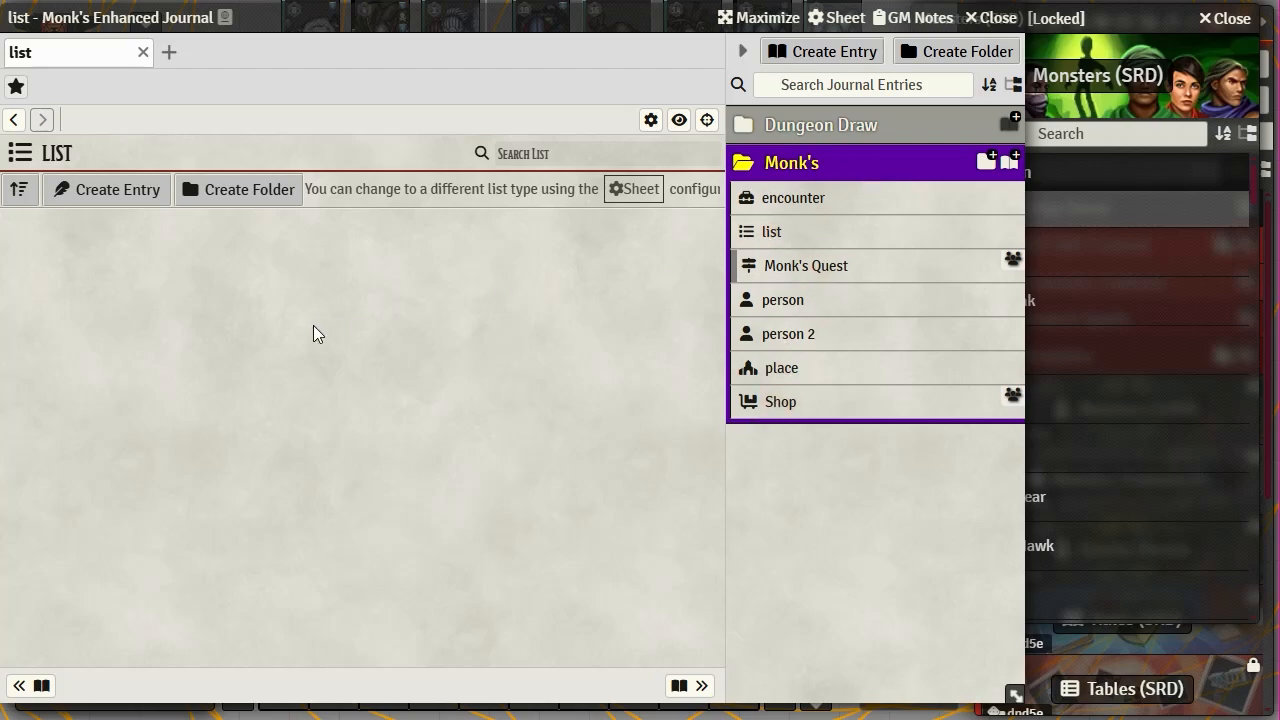
pyautogui.click(538, 157)
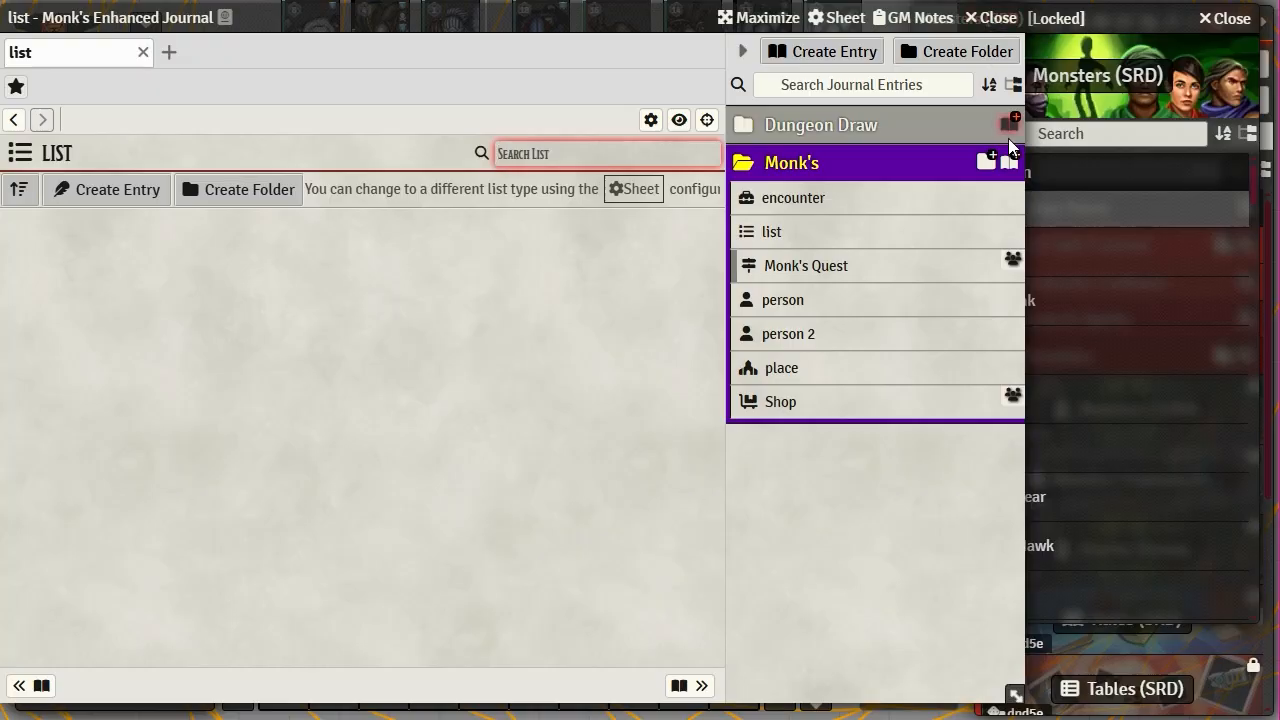
pyautogui.click(746, 52)
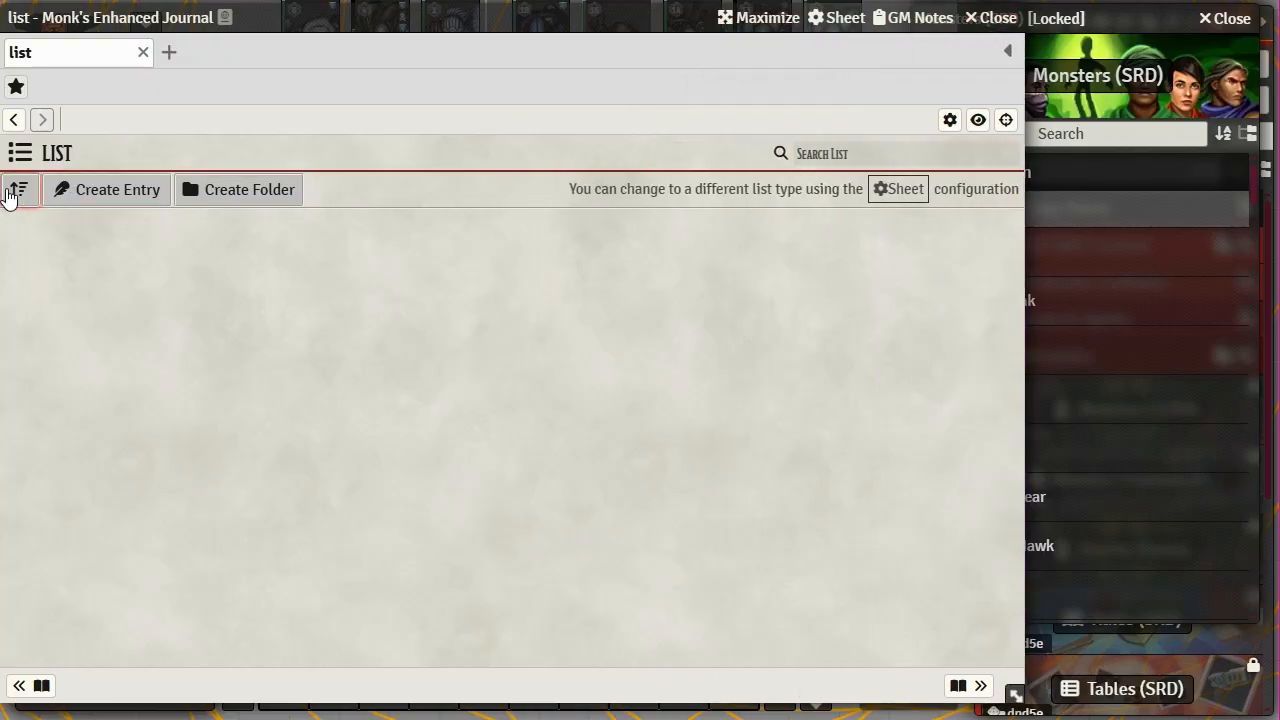
# - Re-sort the list's entries and cancel a started new folder
pyautogui.click(27, 187)
pyautogui.click(225, 192)
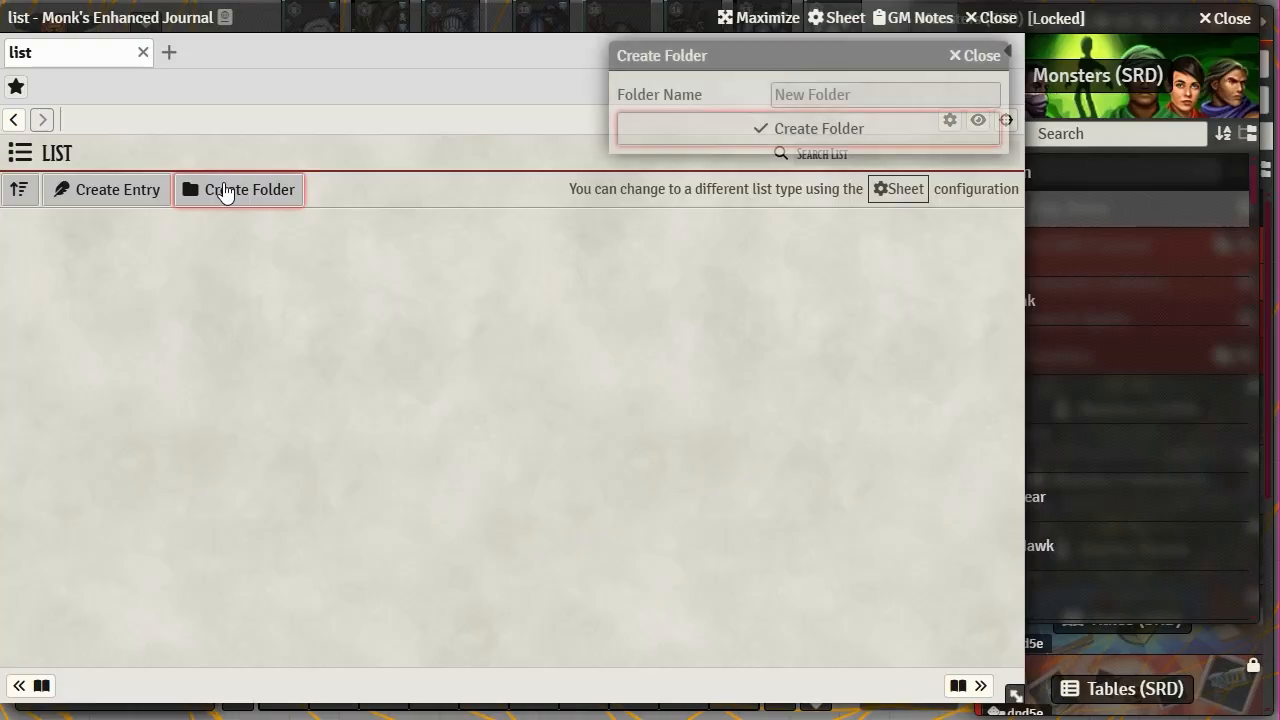
pyautogui.click(977, 58)
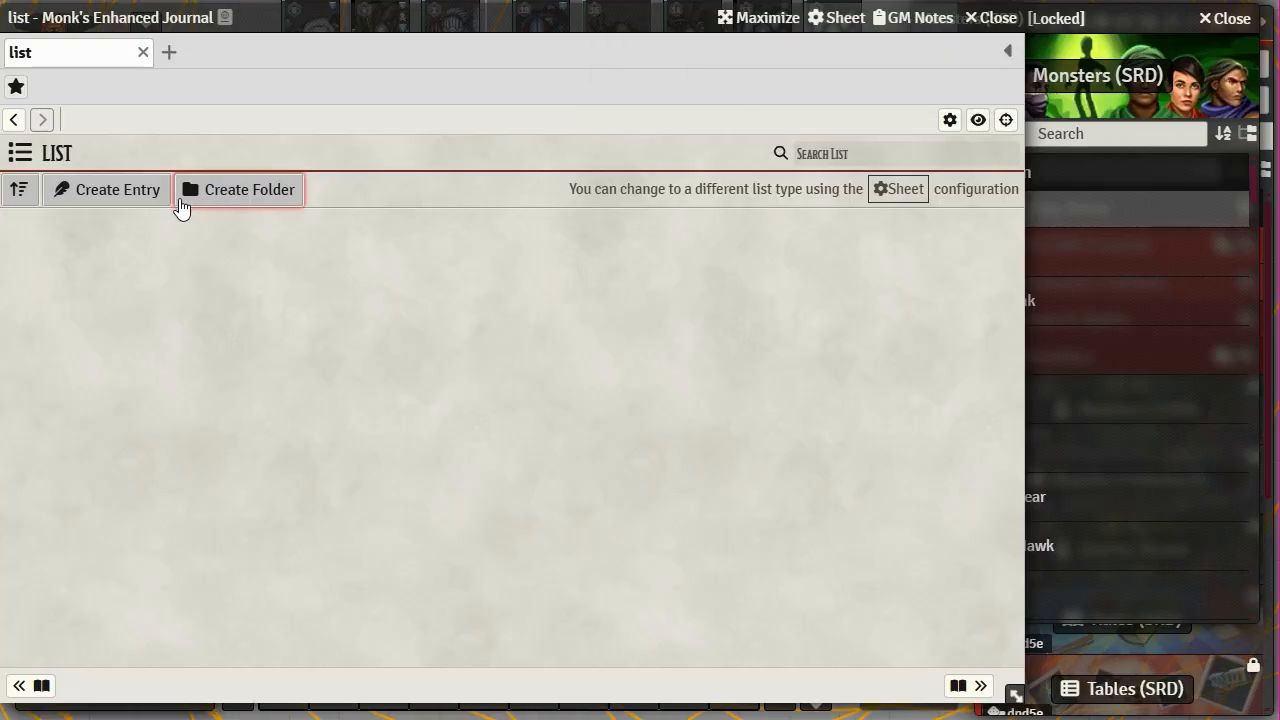
# - Create a list item with the text 'Entry 1' and save it
pyautogui.click(106, 192)
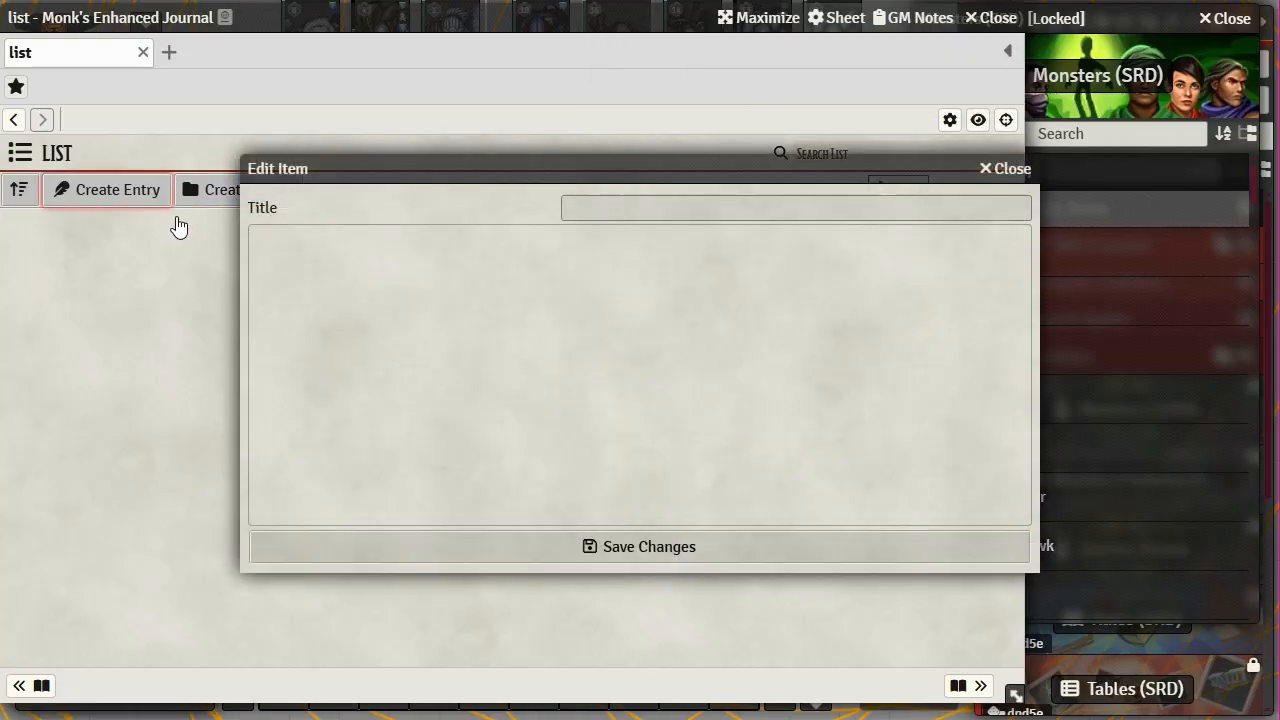
pyautogui.click(334, 243)
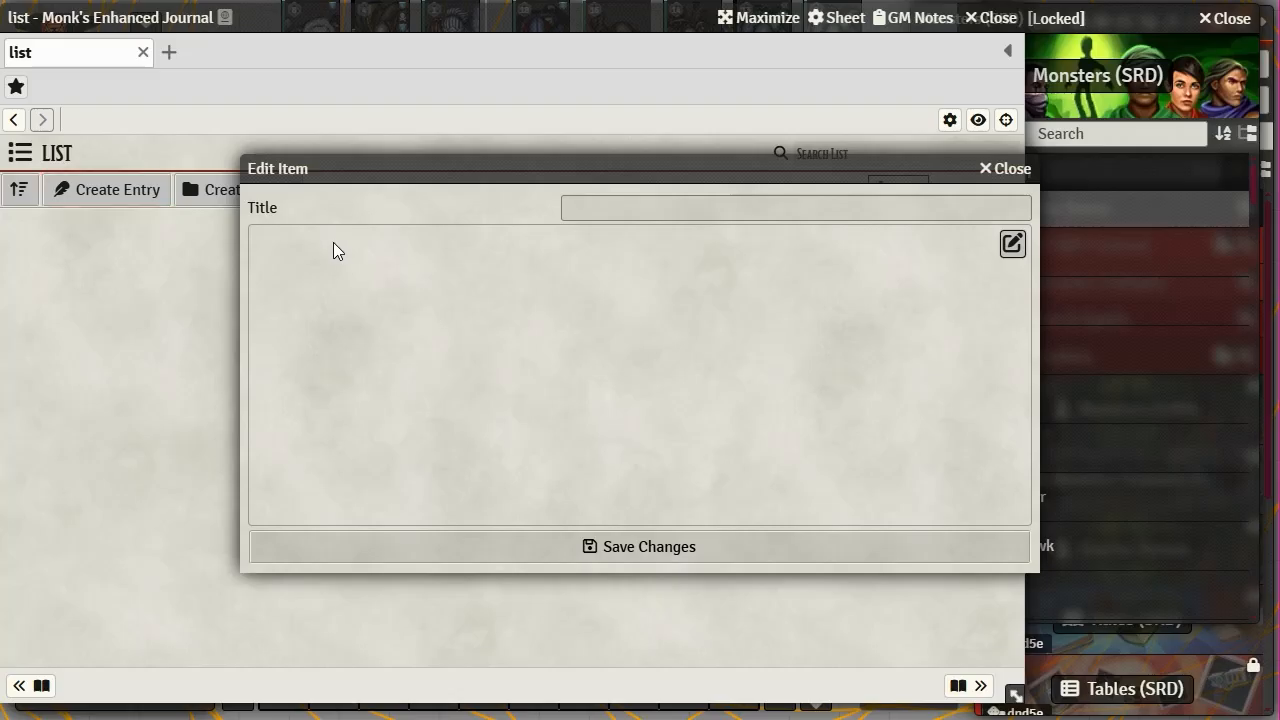
pyautogui.click(1012, 244)
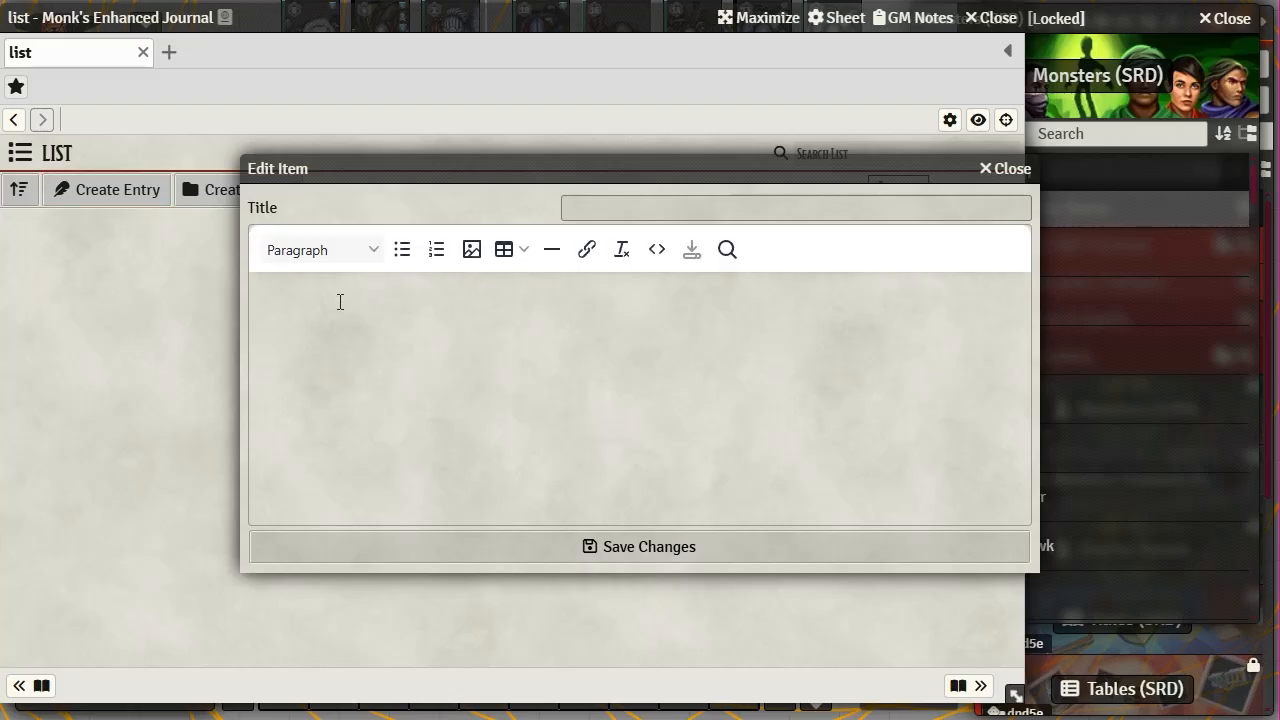
pyautogui.write('Entry 1')
pyautogui.click(691, 252)
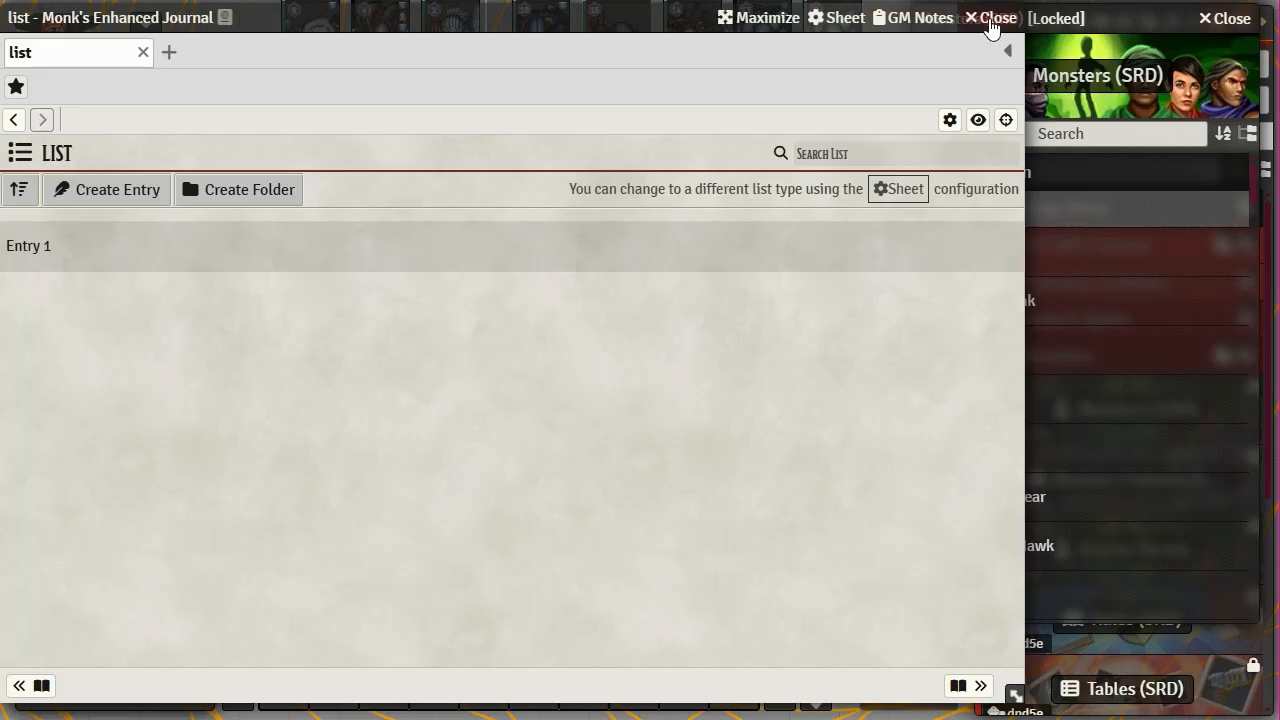
pyautogui.click(1007, 51)
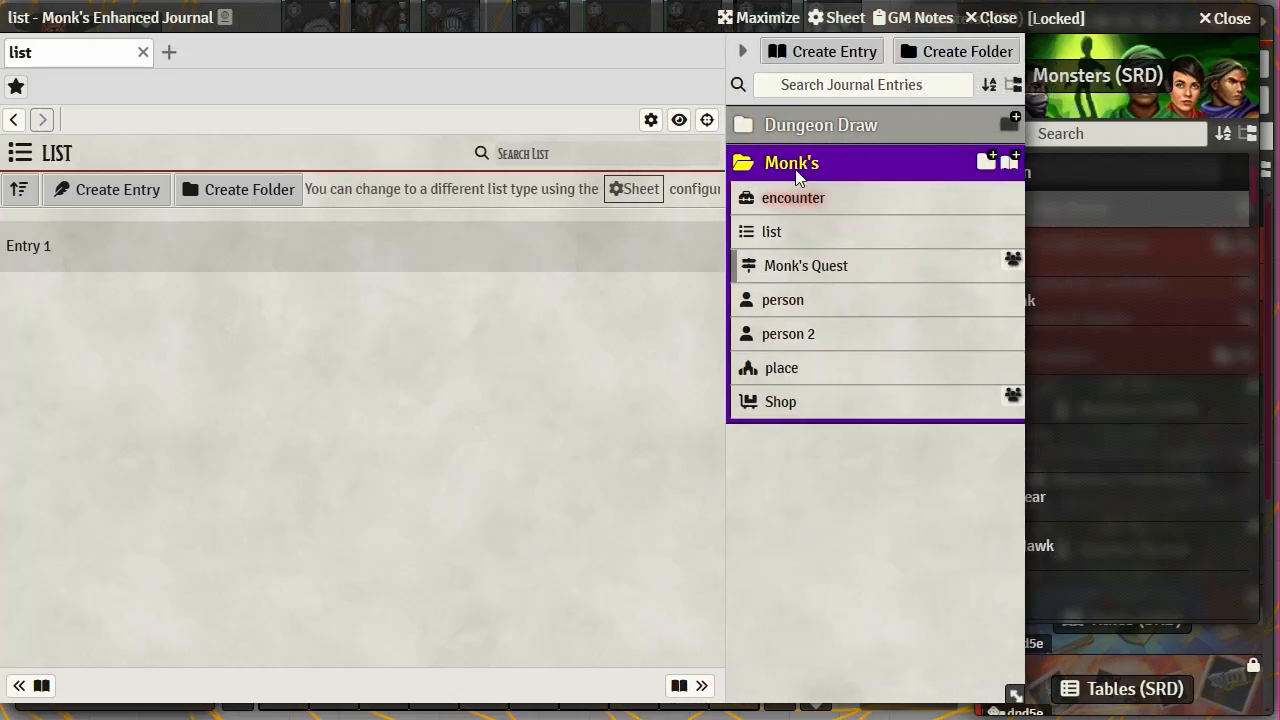
pyautogui.click(1010, 162)
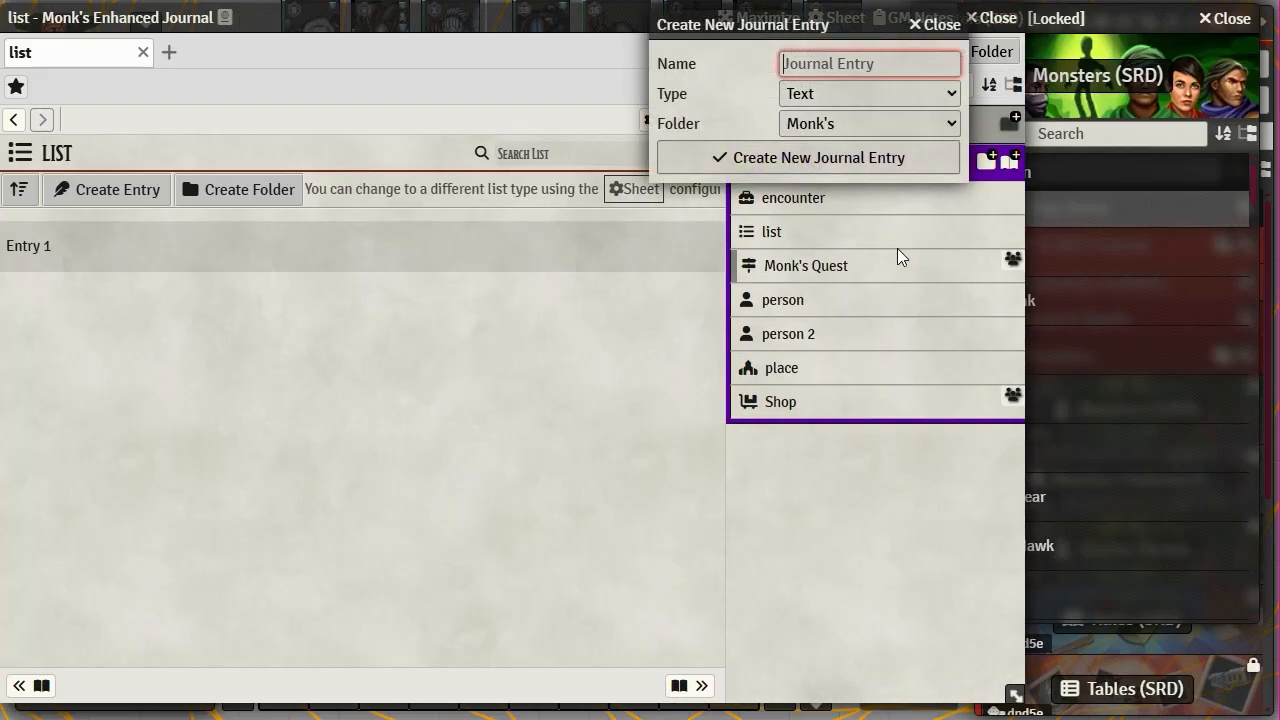
pyautogui.click(854, 95)
pyautogui.scroll(-2, 868, 520)
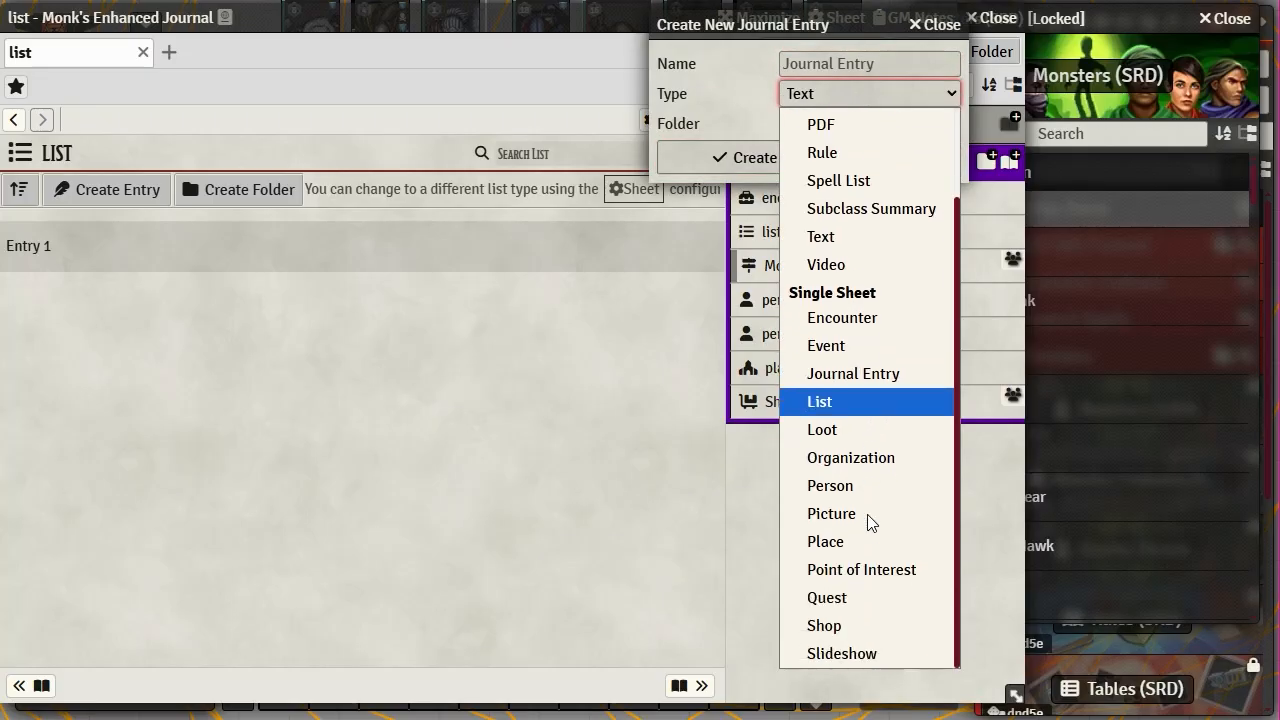
pyautogui.scroll(2, 870, 521)
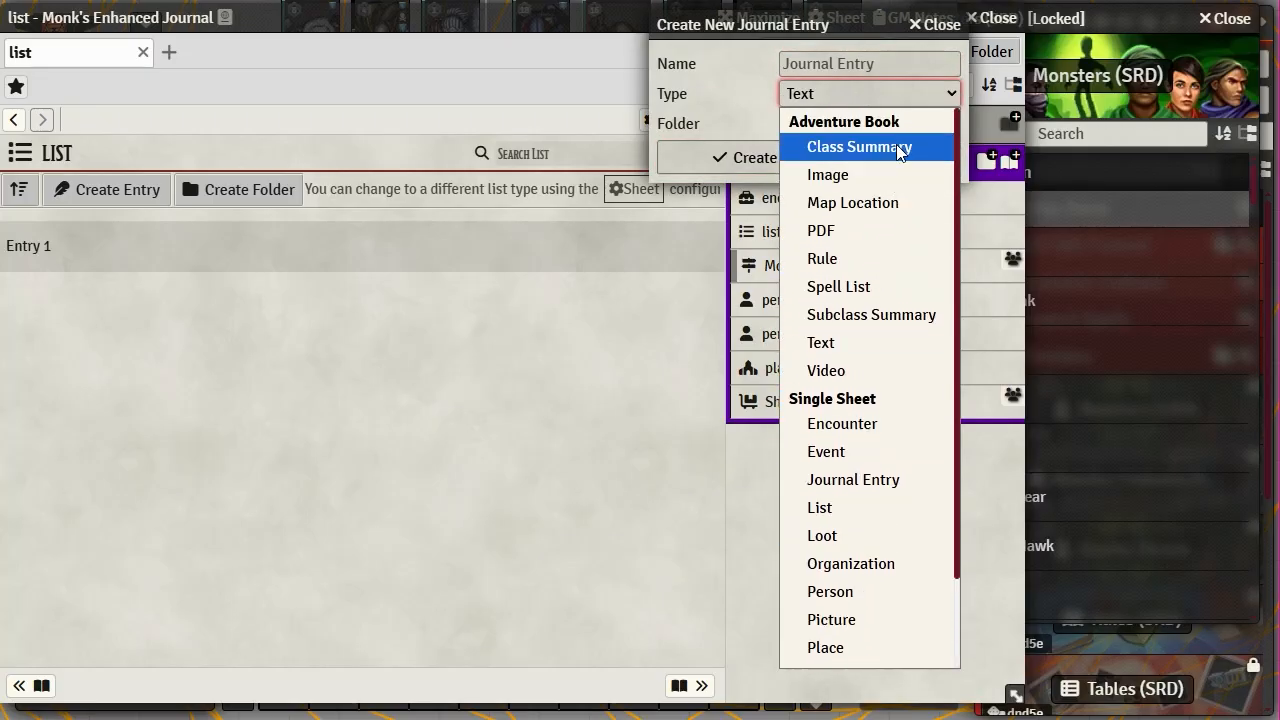
pyautogui.click(430, 355)
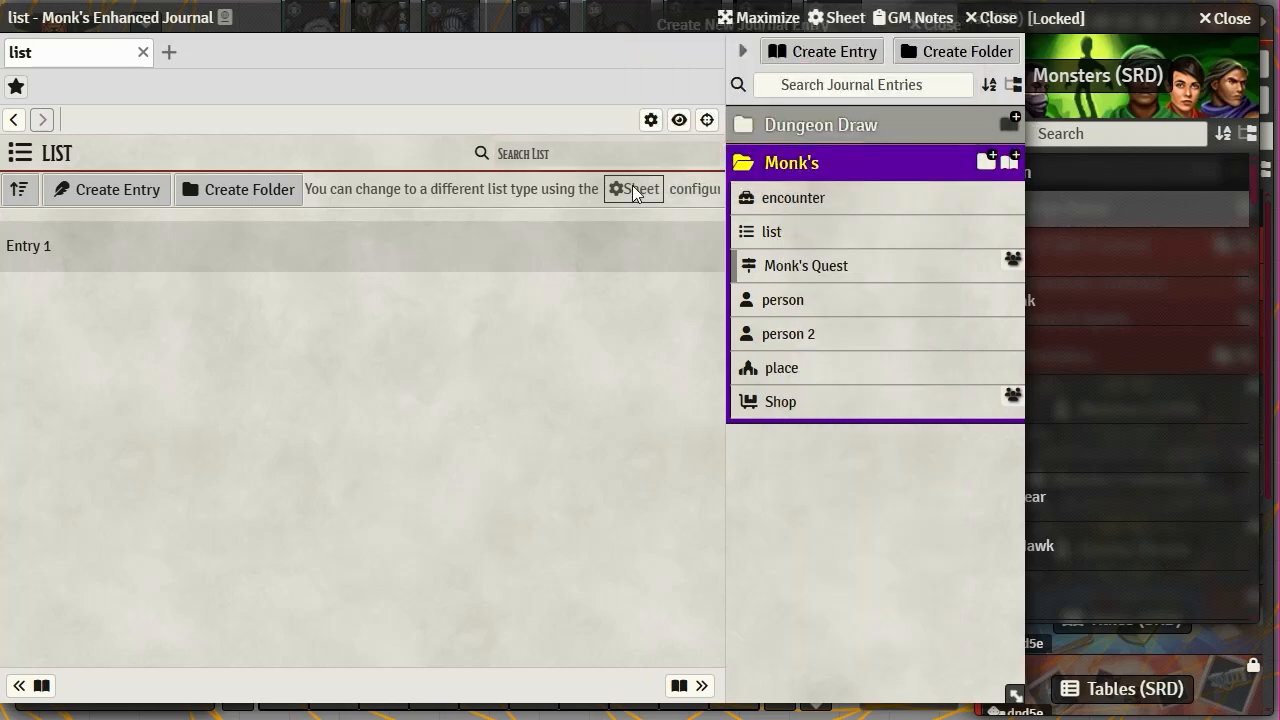
pyautogui.click(742, 50)
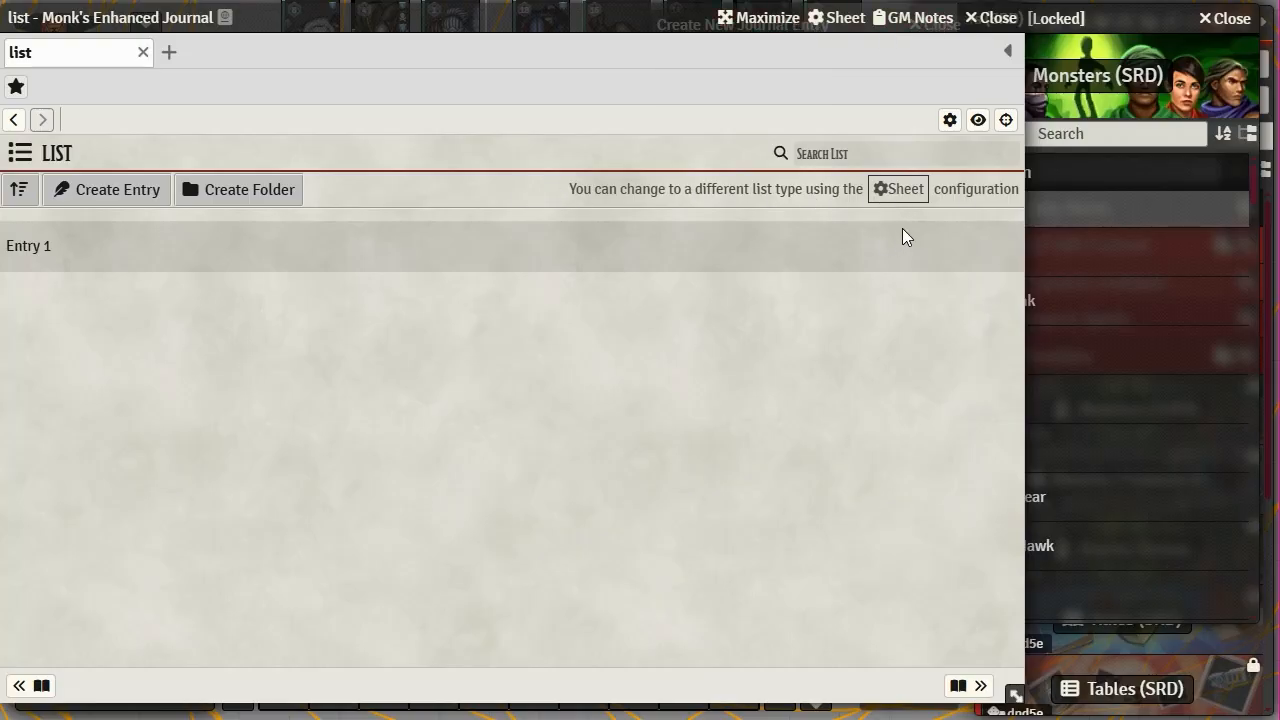
# - Switch the list's default sheet to Checklist and save the configuration
pyautogui.click(950, 121)
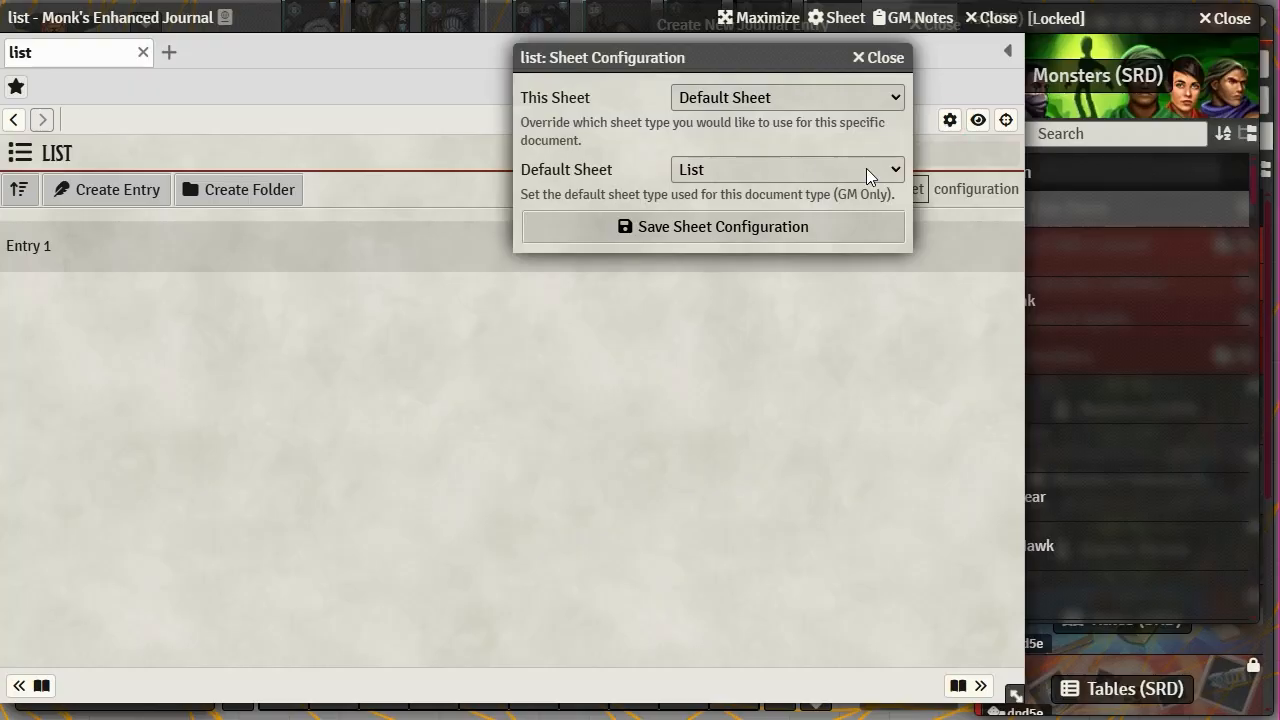
pyautogui.click(895, 169)
pyautogui.click(774, 228)
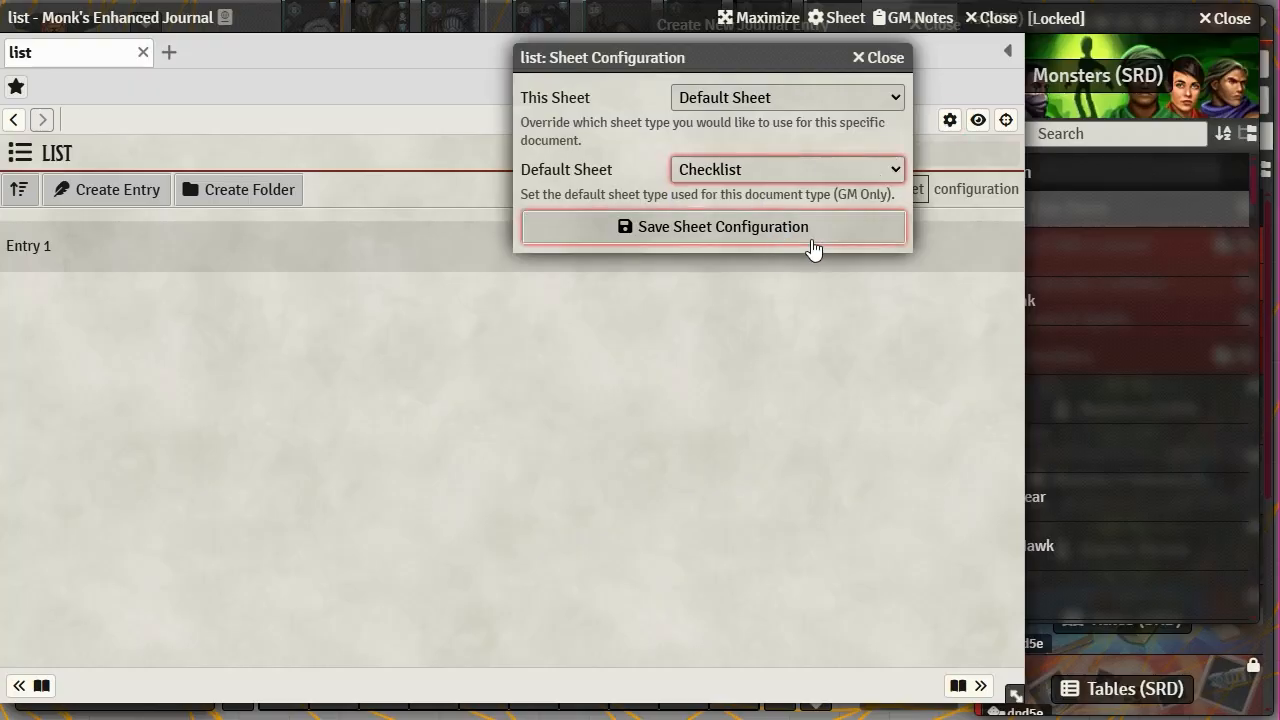
pyautogui.click(710, 230)
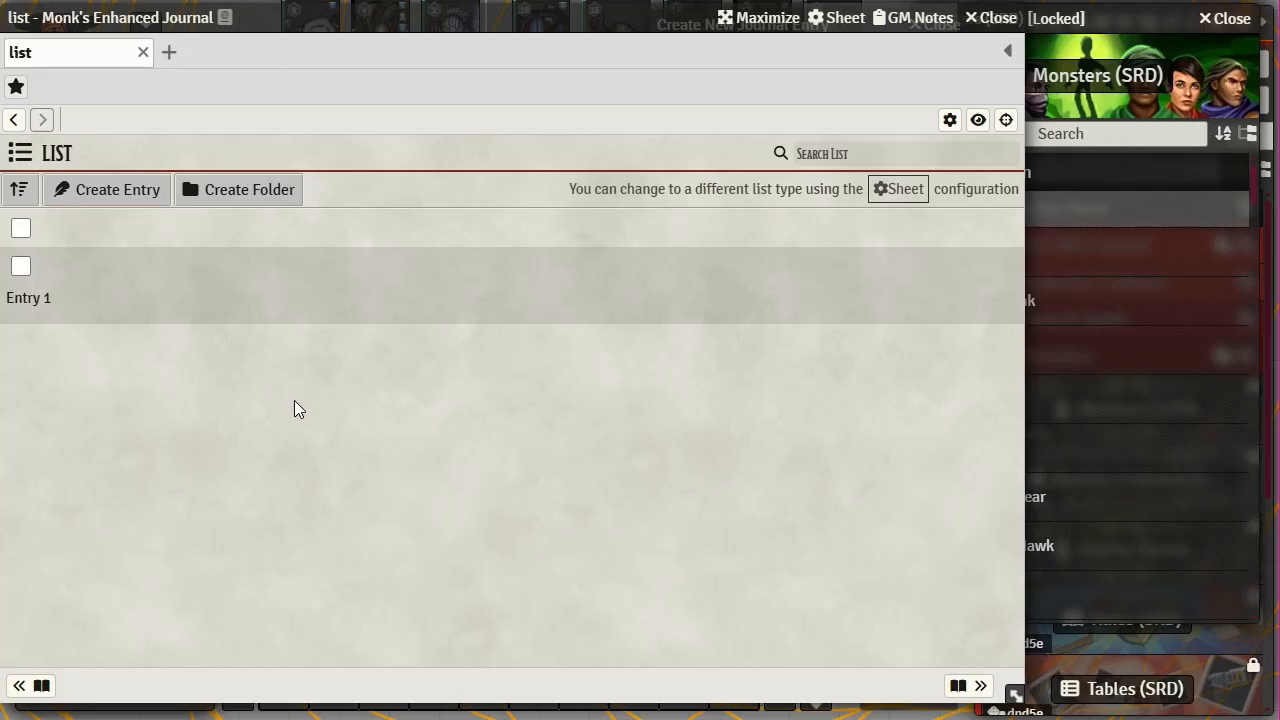
# - Tick and untick Entry 1 and the top item, leaving the top item ticked
pyautogui.click(21, 266)
pyautogui.click(22, 268)
pyautogui.click(21, 266)
pyautogui.click(21, 267)
pyautogui.click(21, 228)
pyautogui.click(21, 228)
pyautogui.click(21, 228)
# - Create a folder named 'folder' in the checklist
pyautogui.click(271, 196)
pyautogui.click(867, 93)
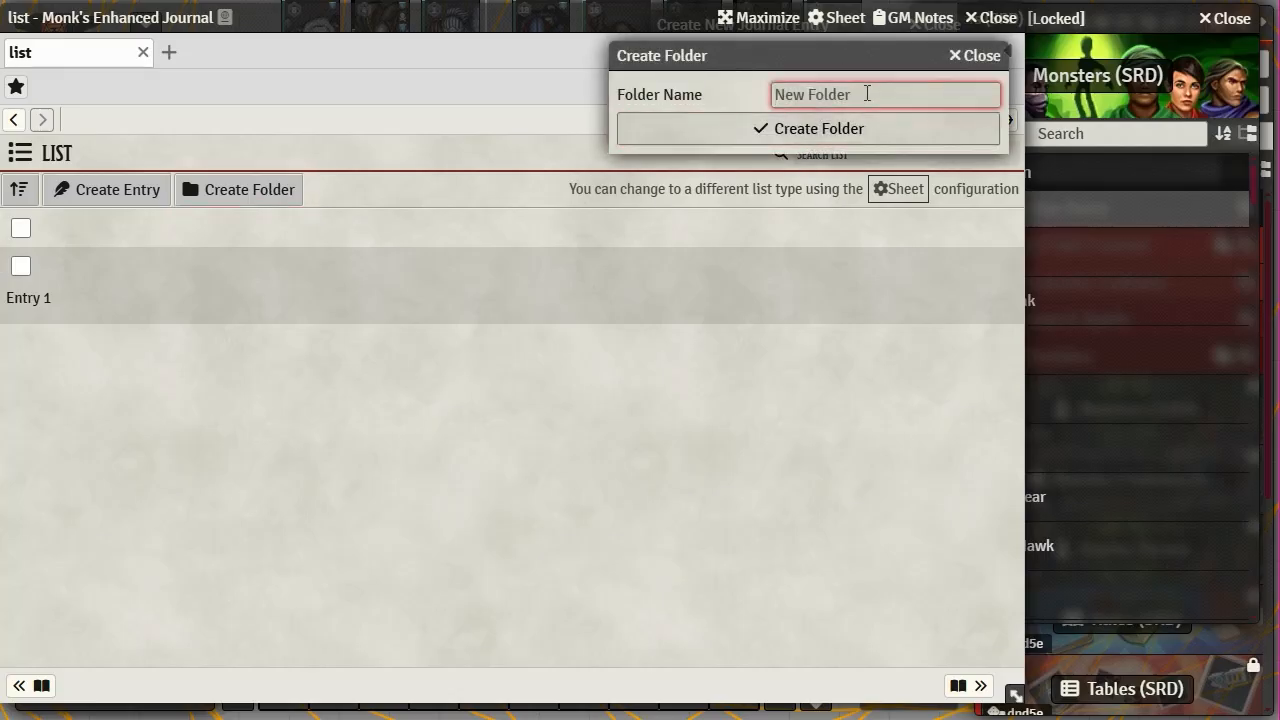
pyautogui.write('folder')
pyautogui.click(820, 129)
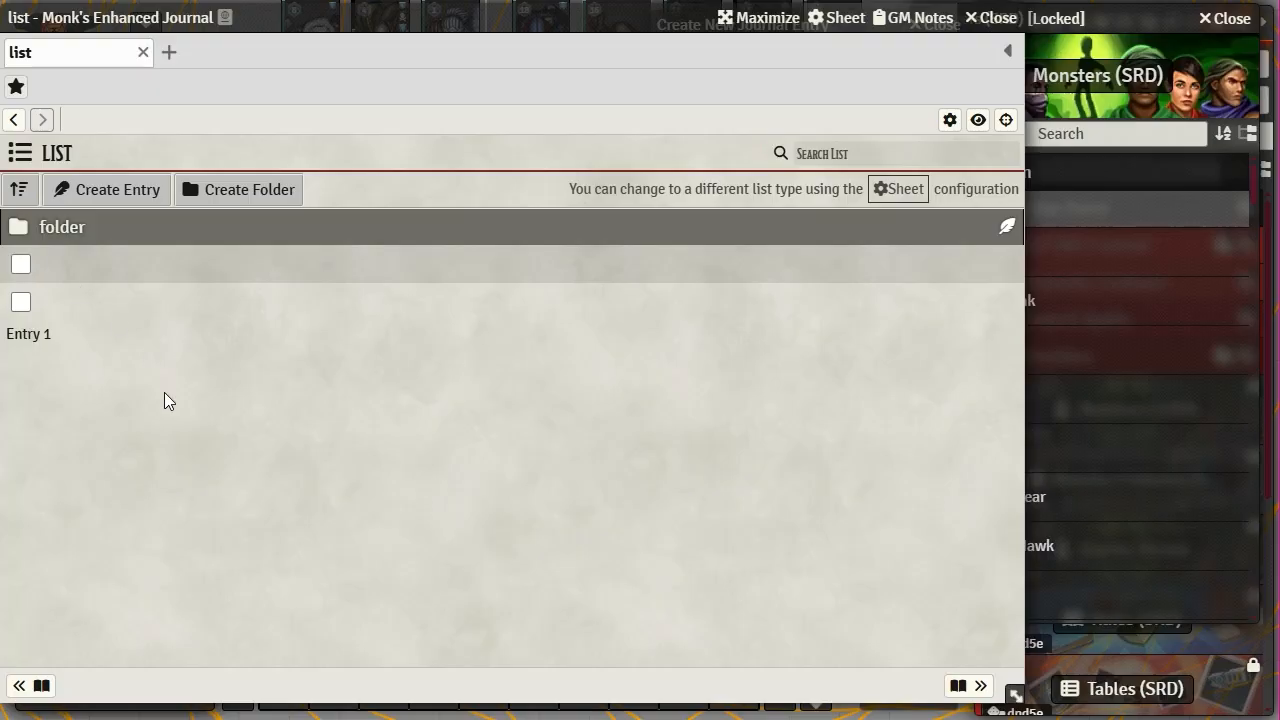
# - Expand the folder and drag the top item and Entry 1 into it
pyautogui.click(14, 229)
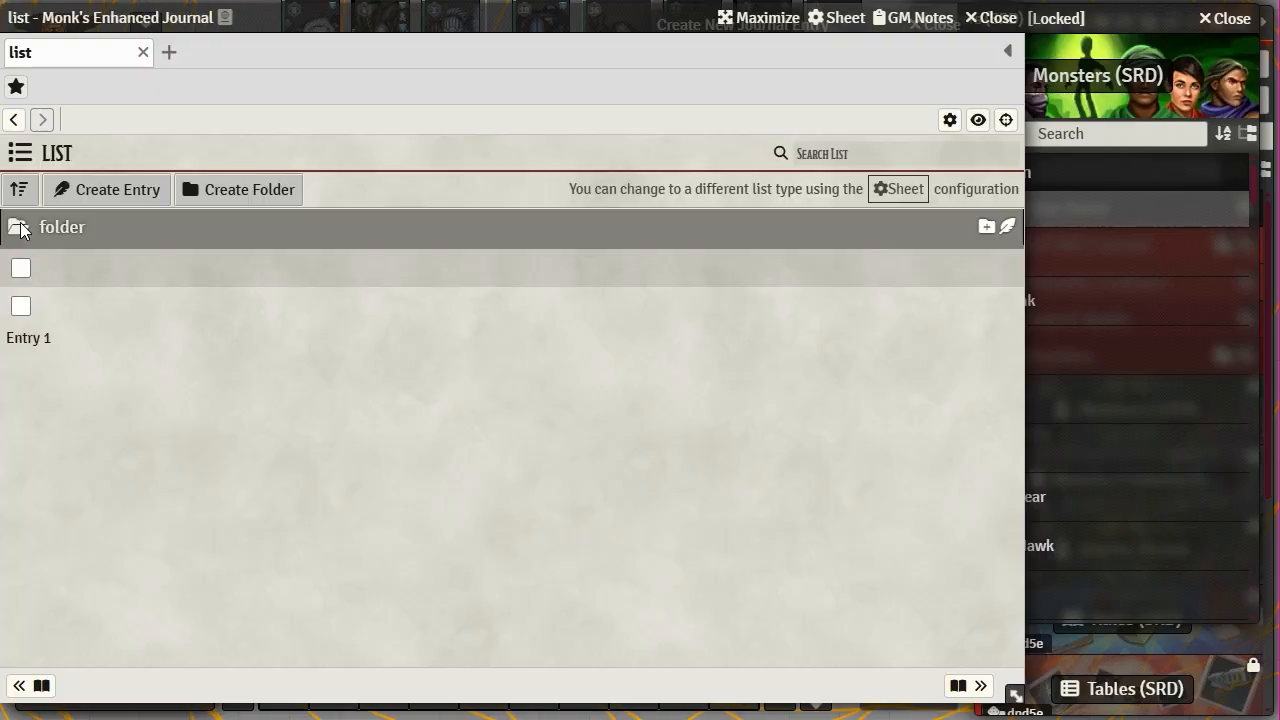
pyautogui.click(20, 230)
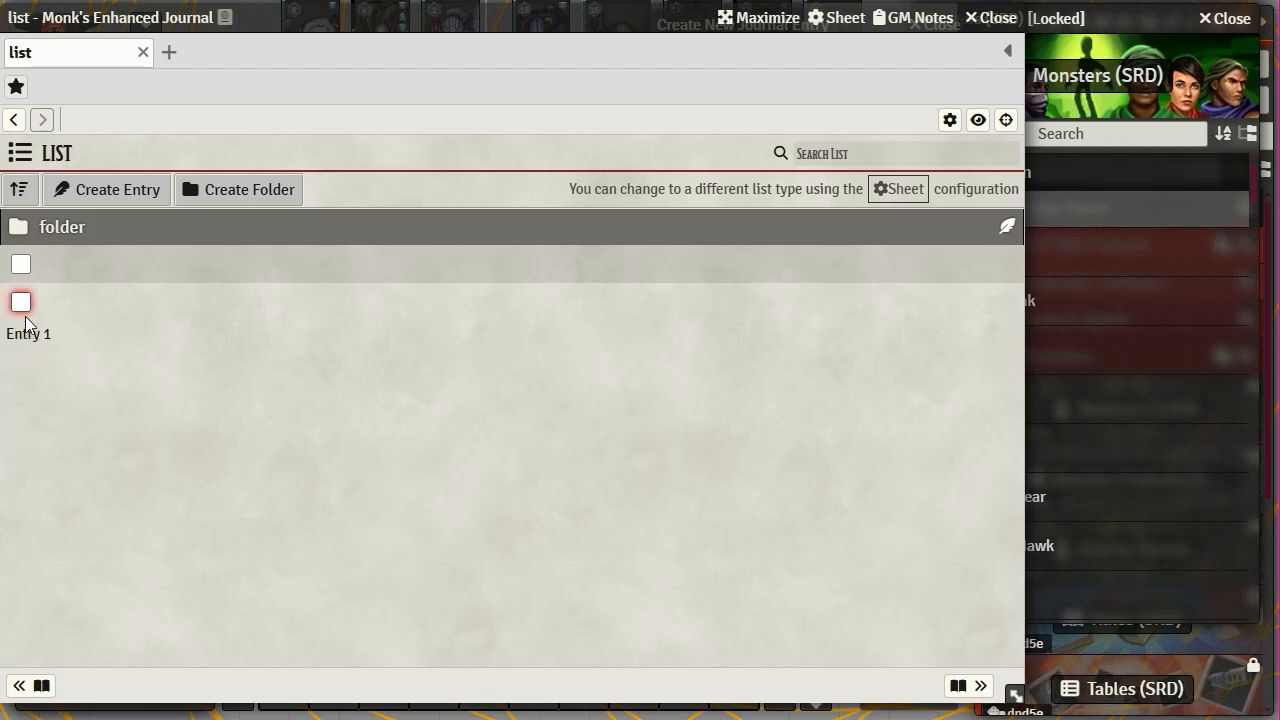
pyautogui.click(16, 229)
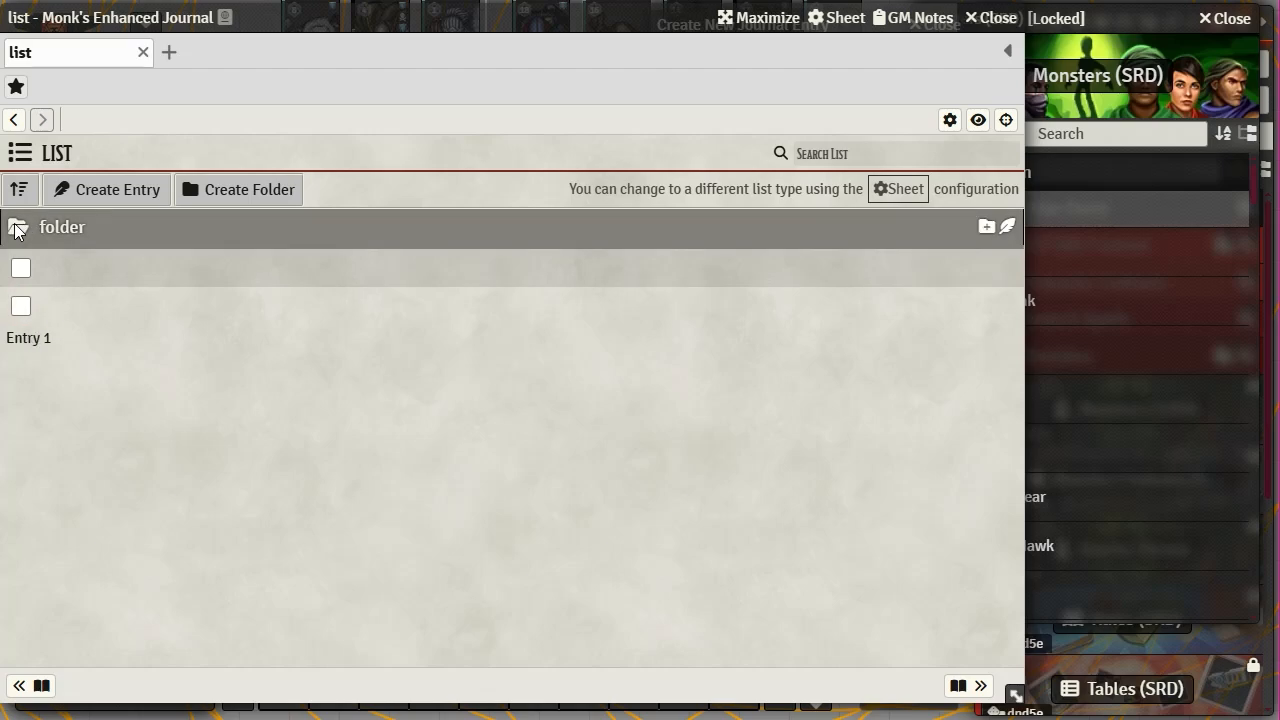
pyautogui.moveTo(22, 276); pyautogui.dragTo(88, 234)
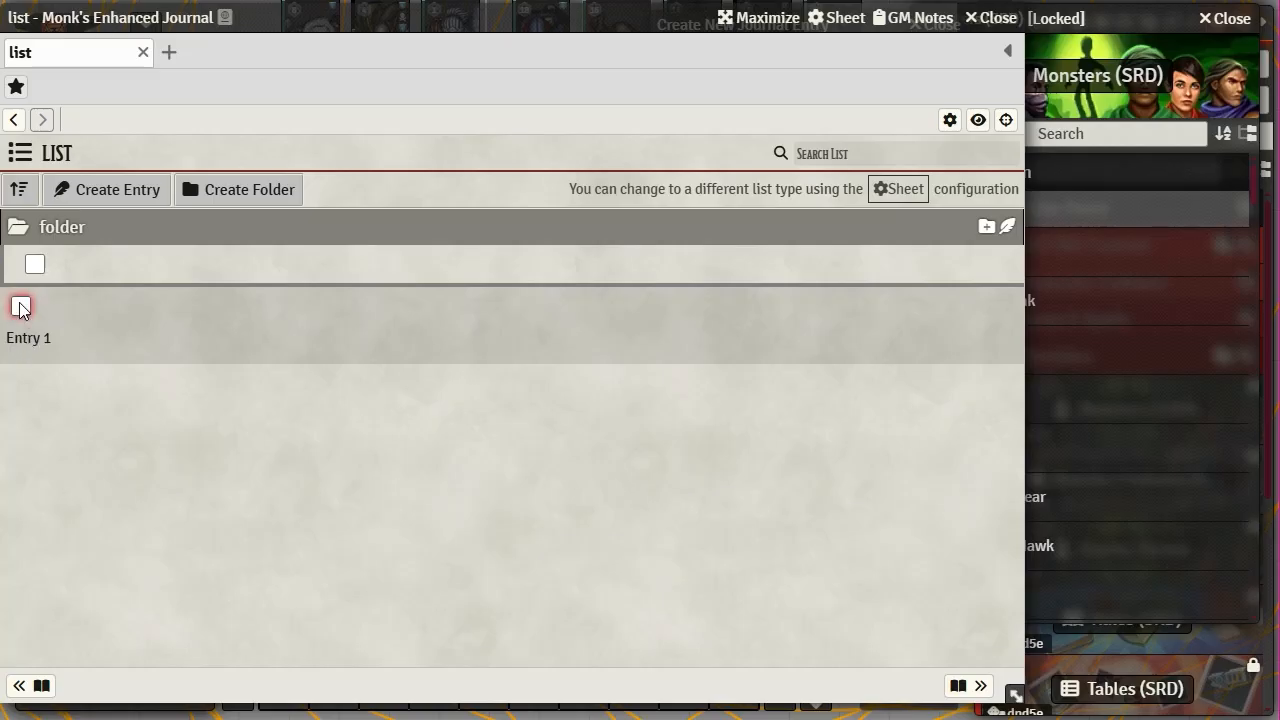
pyautogui.moveTo(20, 306); pyautogui.dragTo(88, 240)
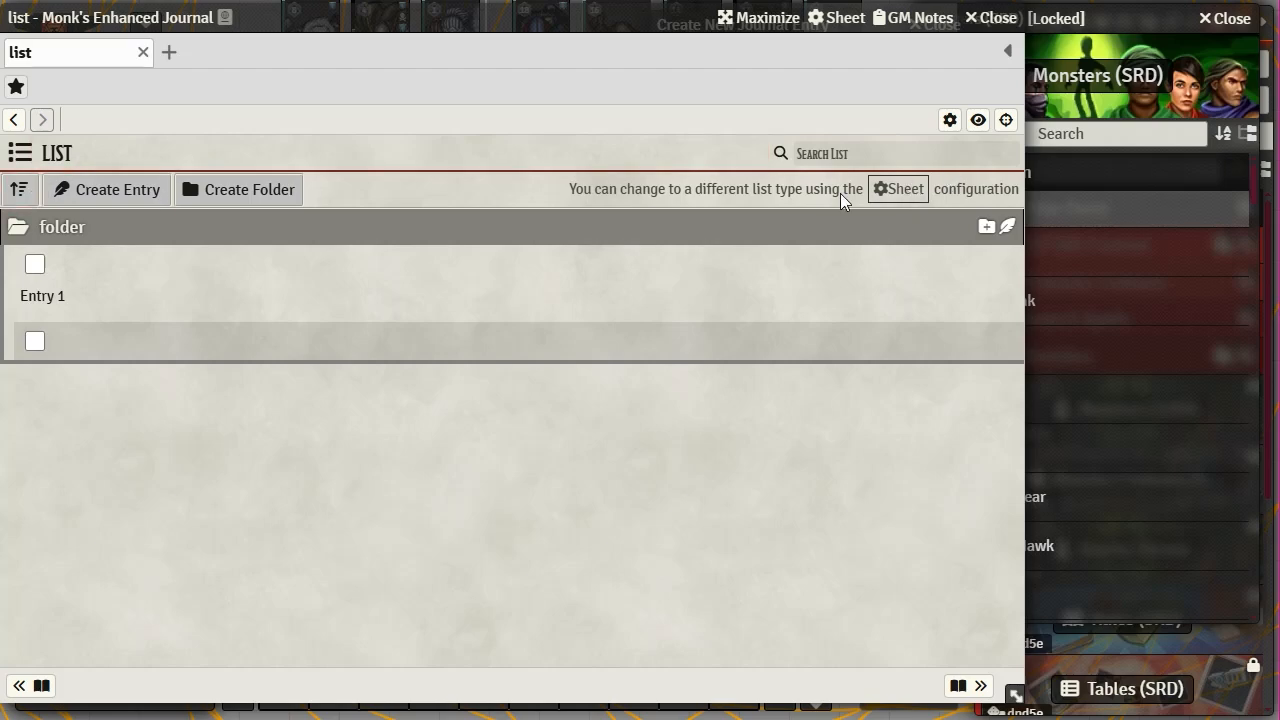
# - Change the list's default sheet to Poll and save the sheet configuration
pyautogui.click(950, 121)
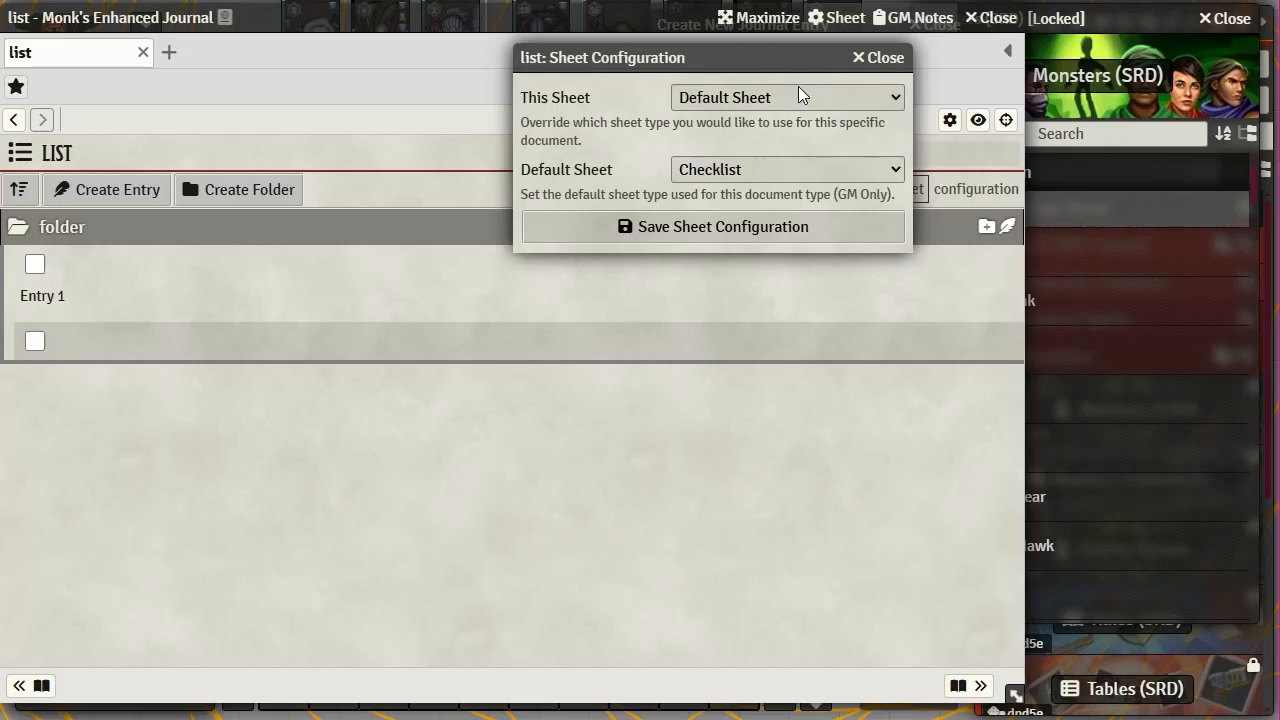
pyautogui.click(895, 169)
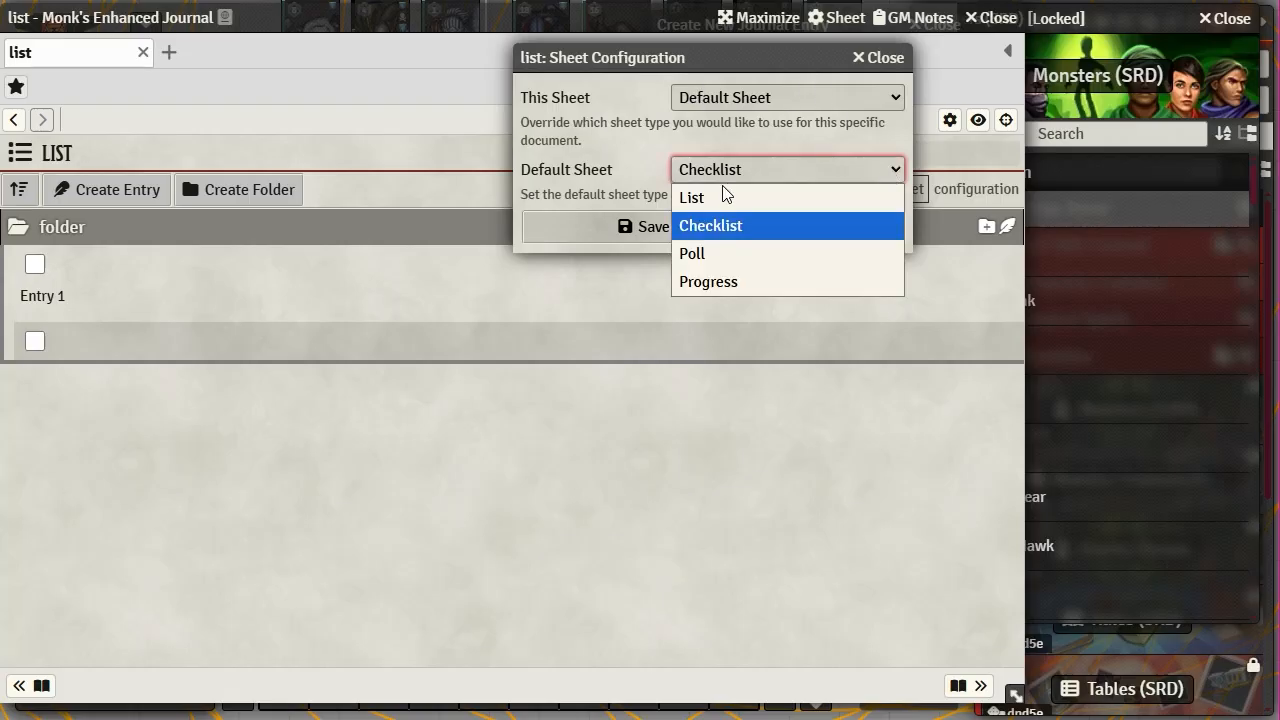
pyautogui.click(706, 254)
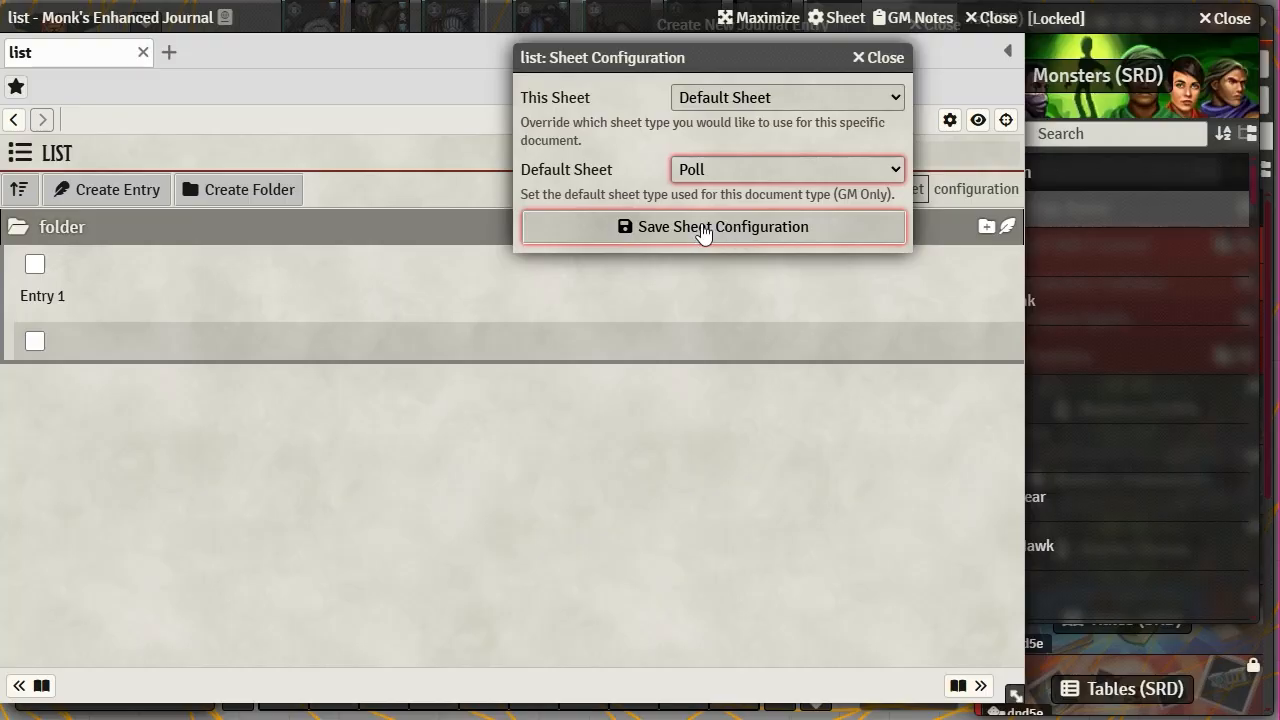
pyautogui.click(708, 230)
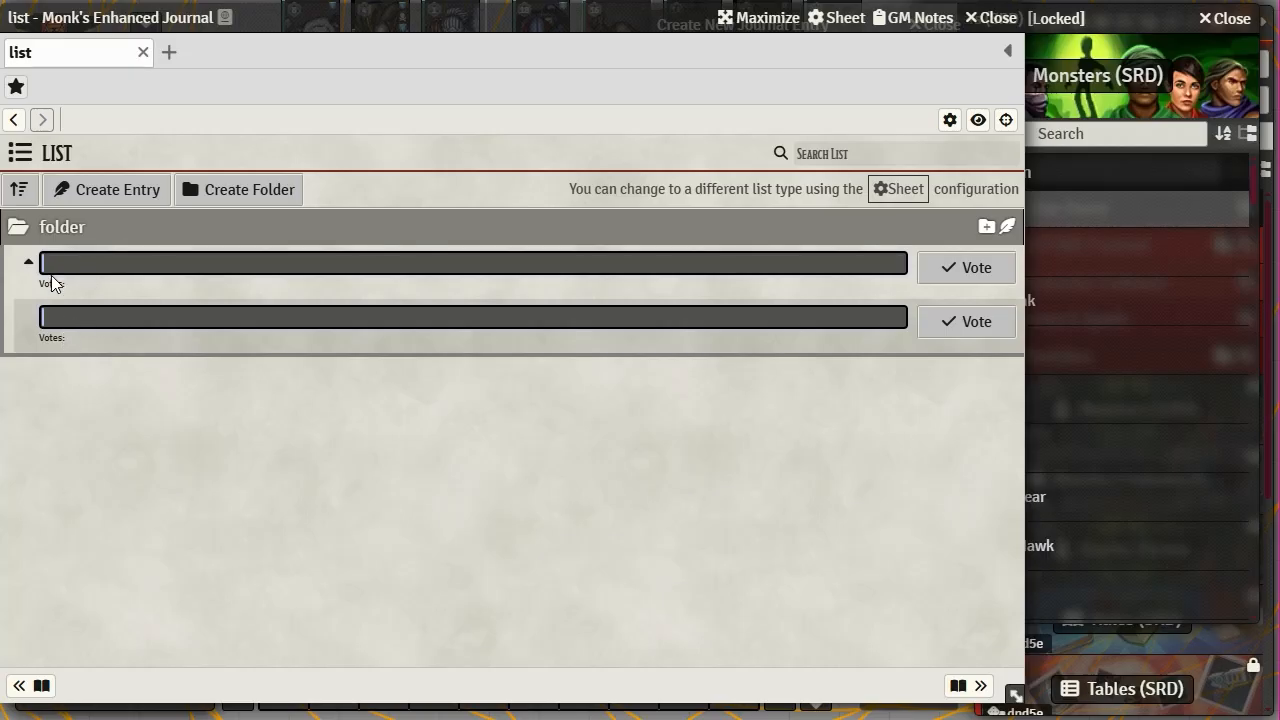
# - Add a poll item titled 'Long rest' with count 2 inside folder
pyautogui.click(124, 204)
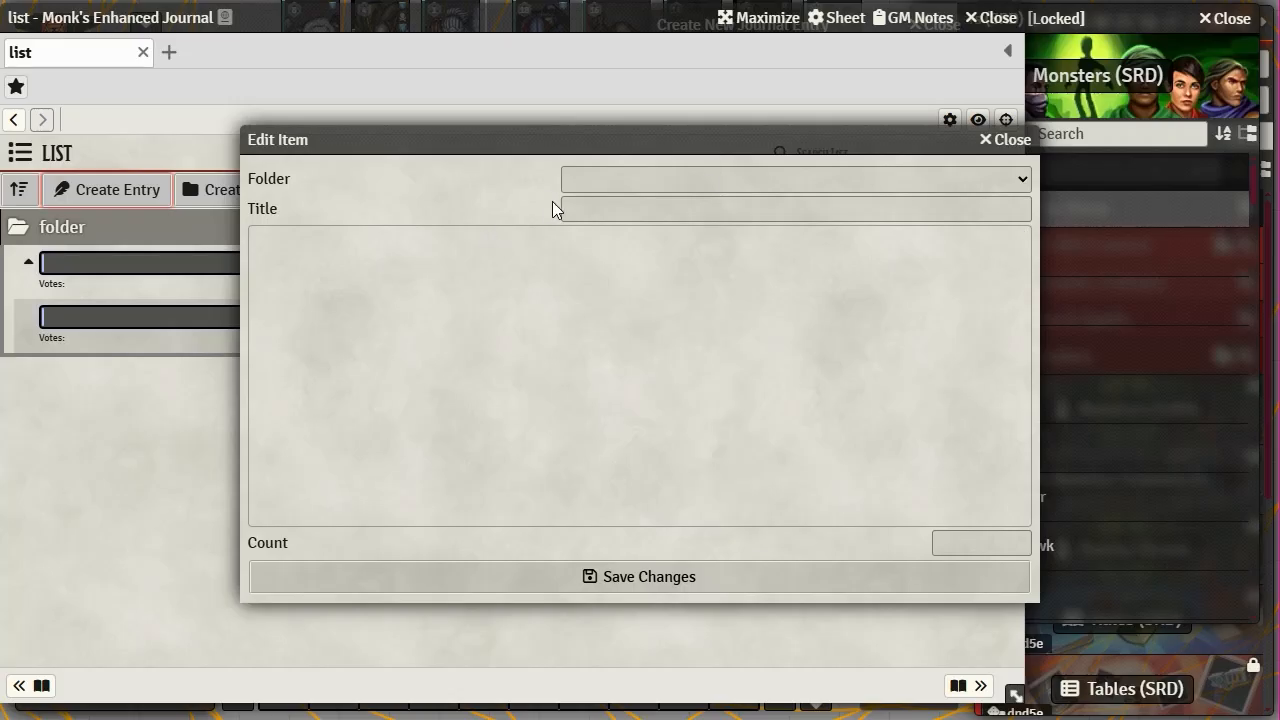
pyautogui.click(619, 210)
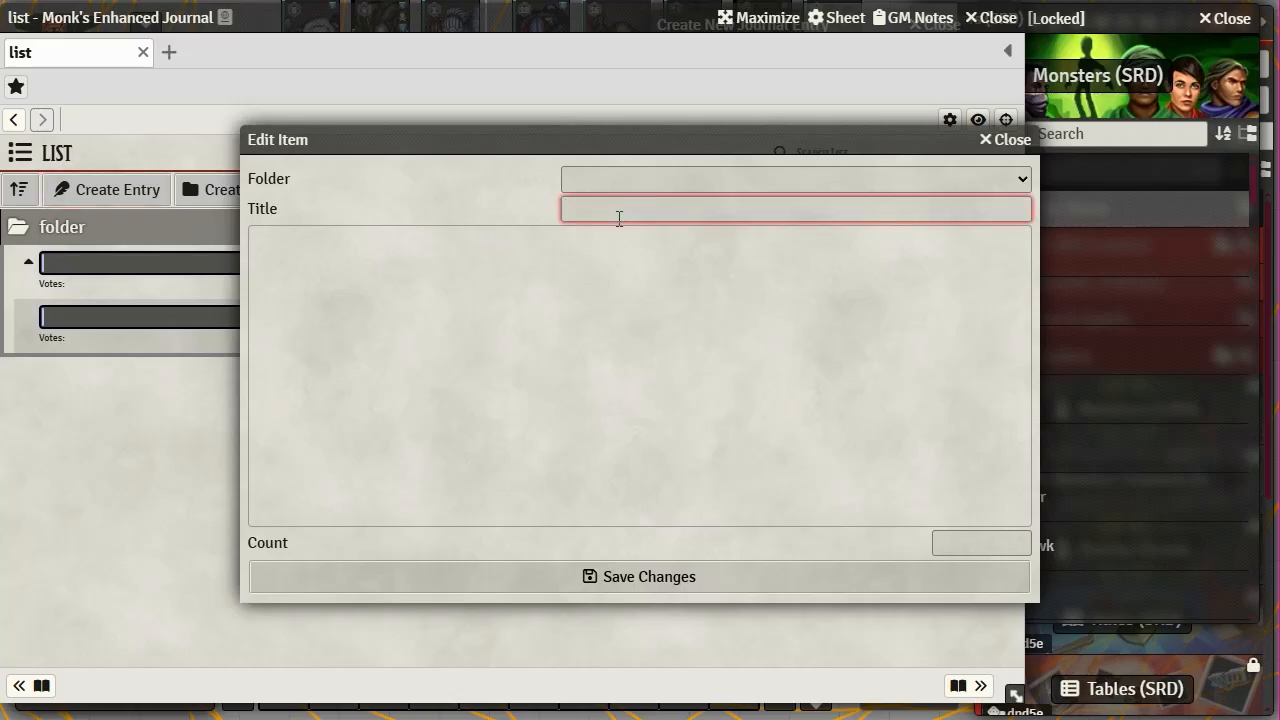
pyautogui.write('go to')
pyautogui.press('BackSpace')
pyautogui.press('BackSpace')
pyautogui.press('BackSpace')
pyautogui.press('BackSpace')
pyautogui.press('BackSpace')
pyautogui.write('Lon')
pyautogui.write('g')
pyautogui.write(' reat')
pyautogui.press('BackSpace')
pyautogui.write('s')
pyautogui.click(958, 547)
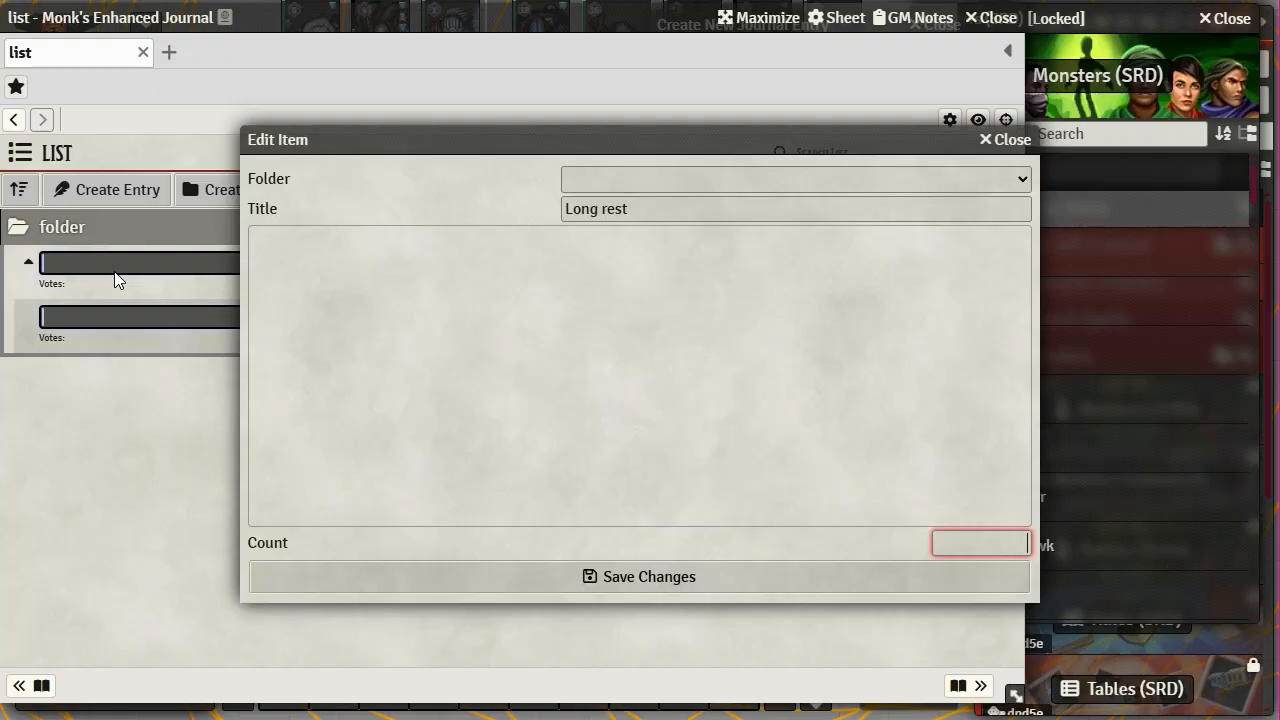
pyautogui.write('2')
pyautogui.click(1022, 182)
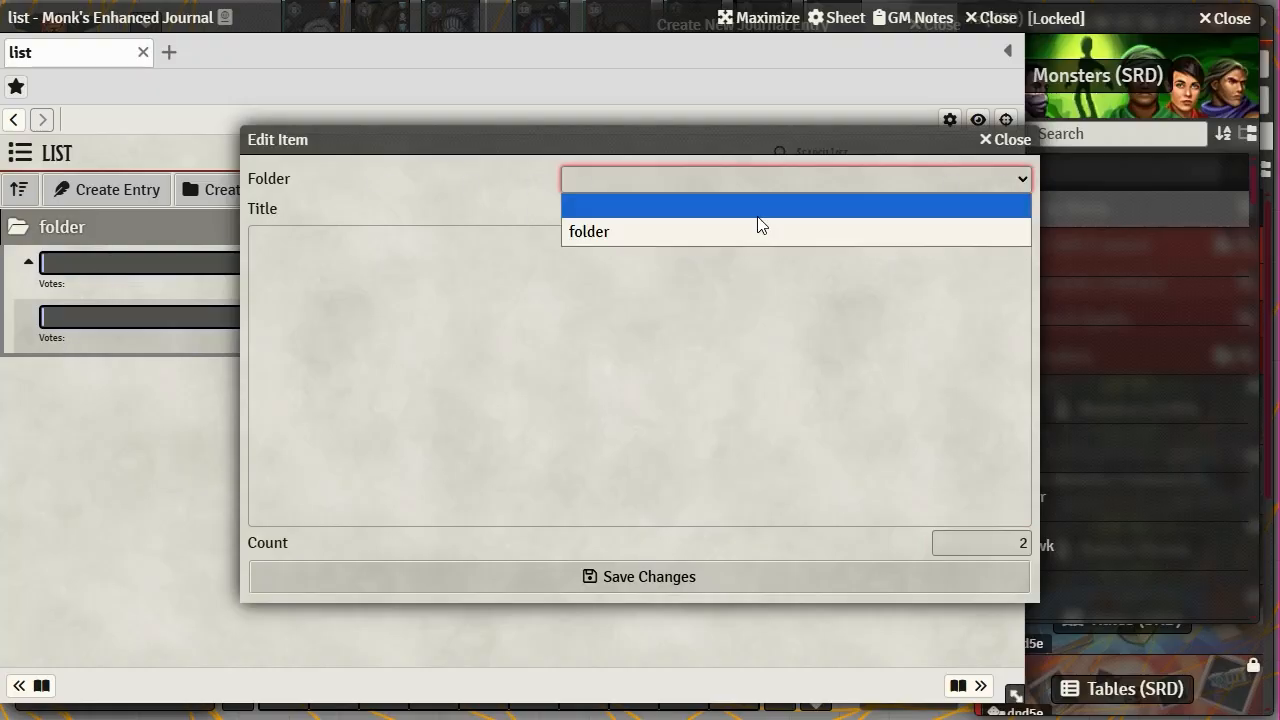
pyautogui.click(636, 232)
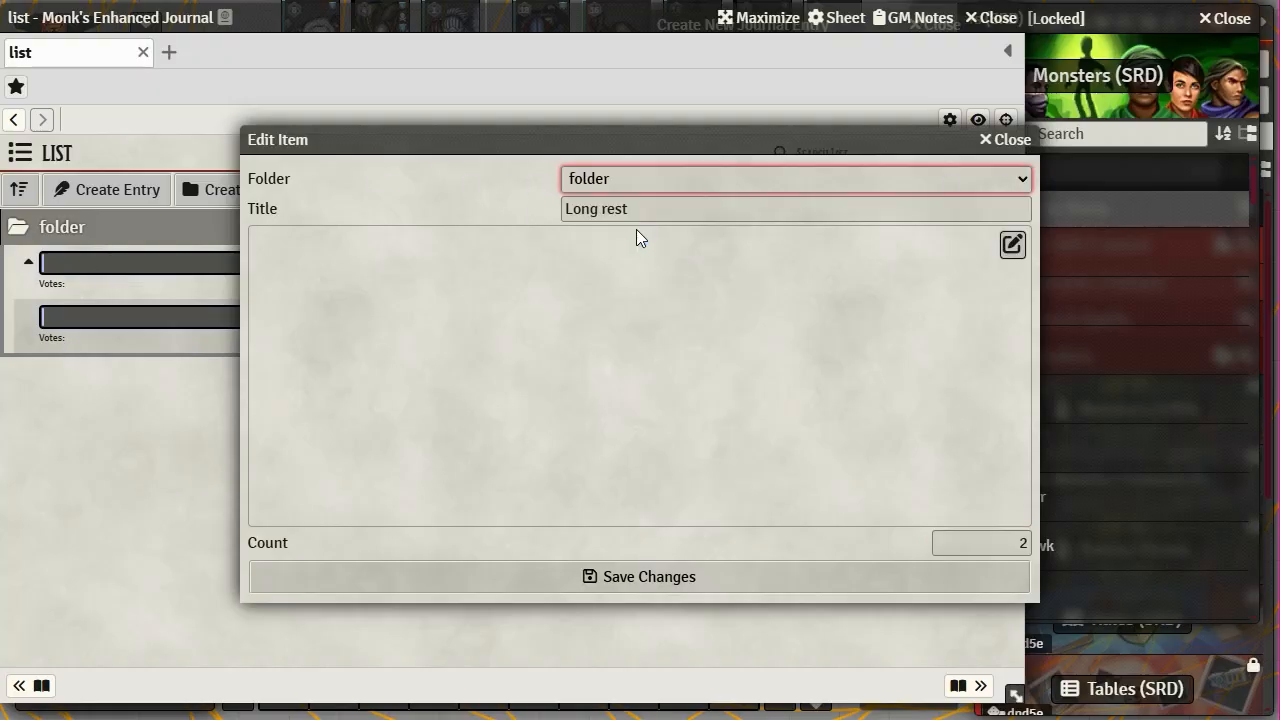
pyautogui.click(680, 580)
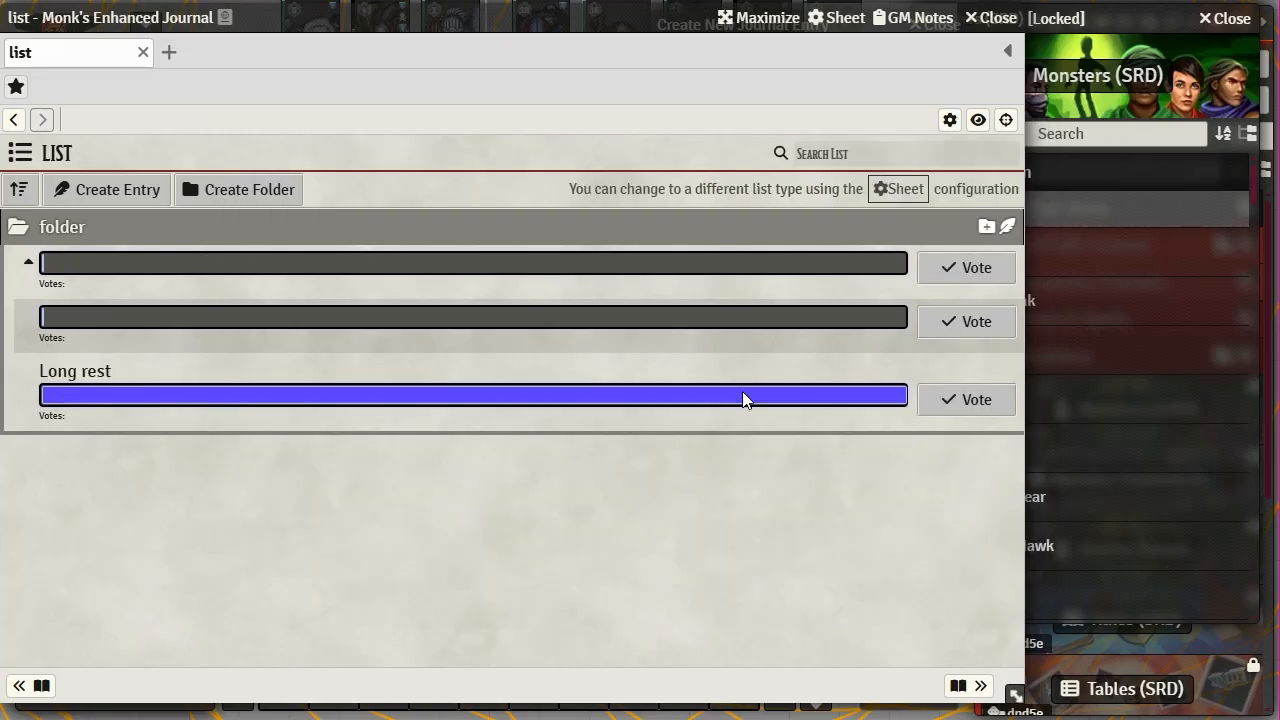
# - Edit the Long rest item to change its count to 5
pyautogui.rightClick(653, 398)
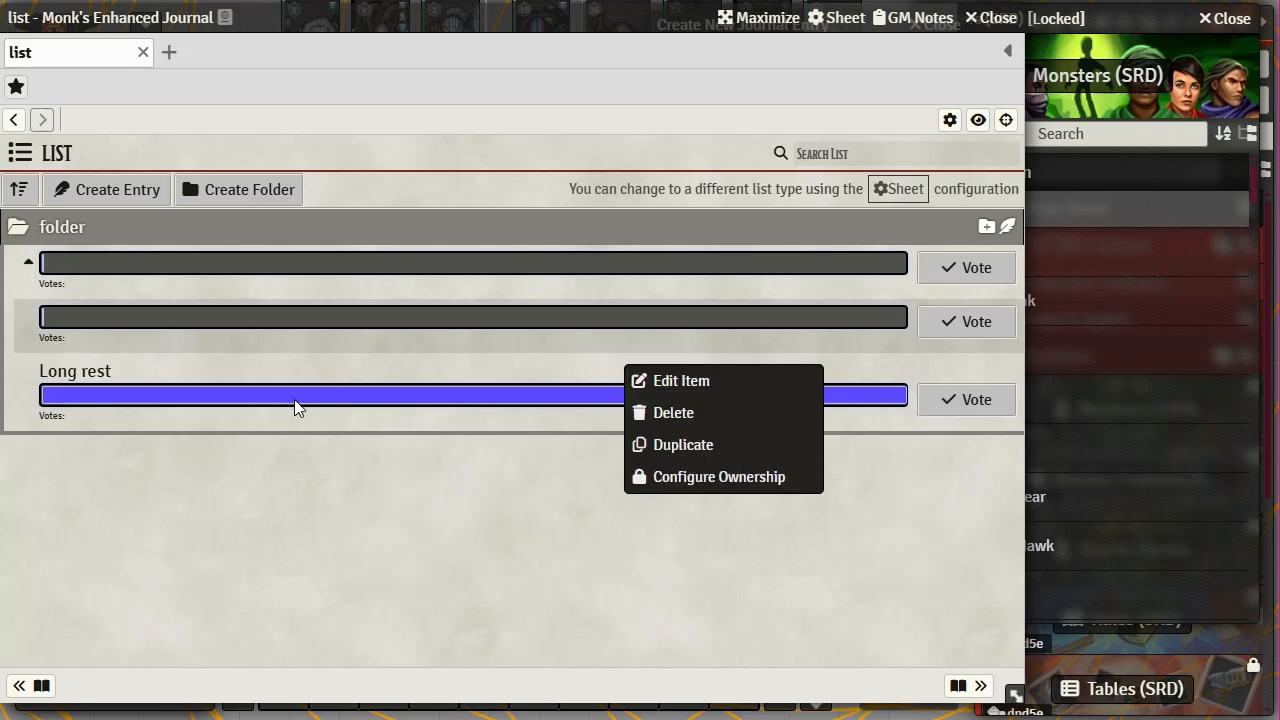
pyautogui.click(676, 382)
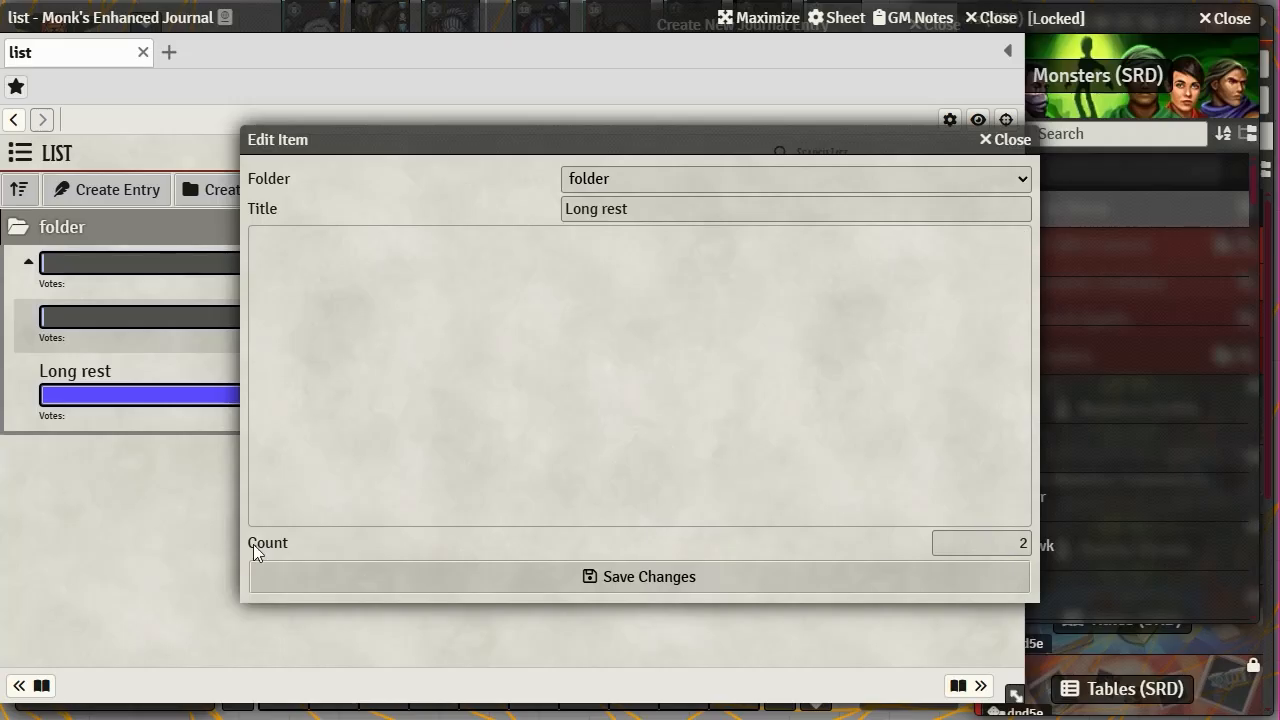
pyautogui.moveTo(1012, 542); pyautogui.dragTo(1039, 539)
pyautogui.write('5')
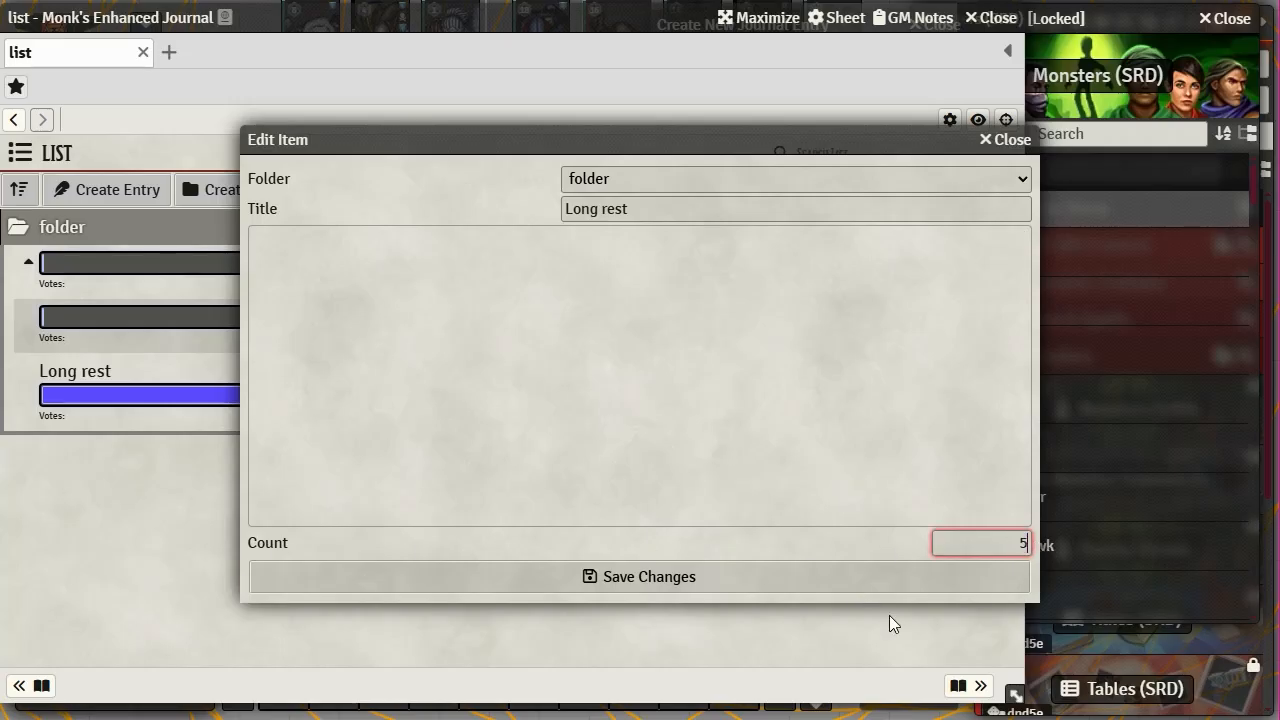
pyautogui.click(849, 584)
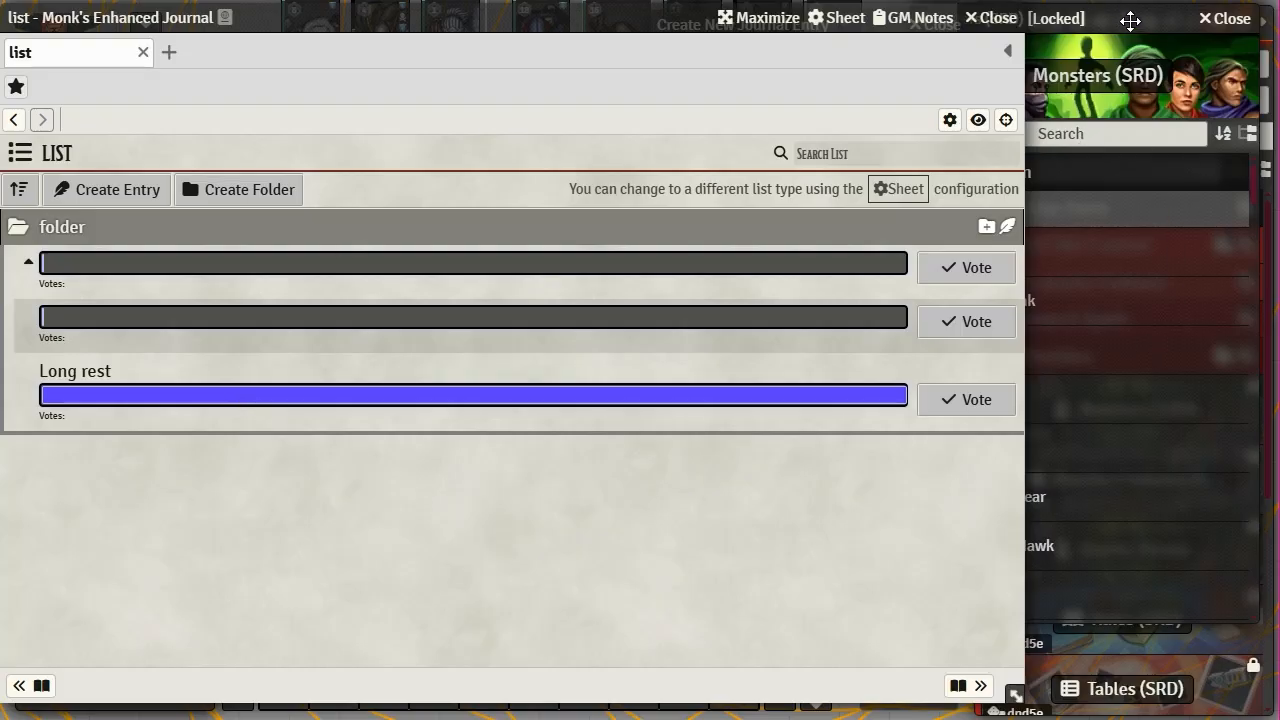
pyautogui.click(1018, 32)
# - Give All Players Observer ownership of the list journal entry
pyautogui.click(1245, 20)
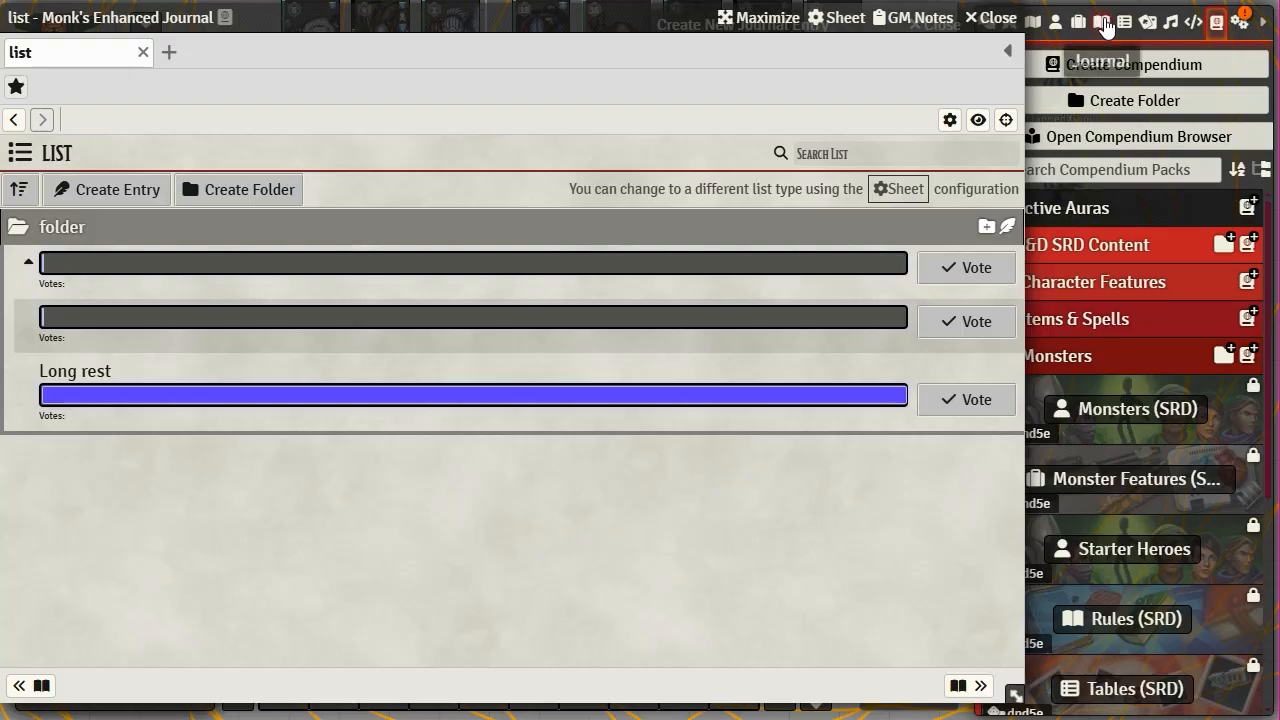
pyautogui.click(1103, 24)
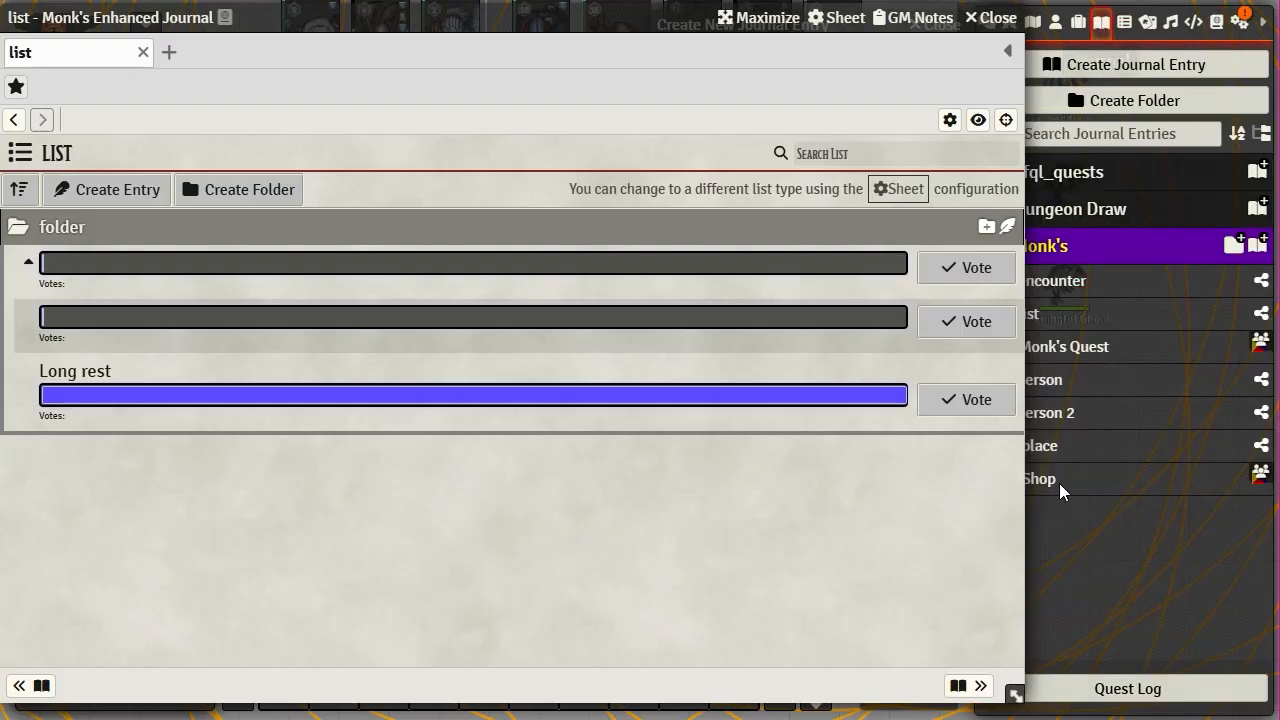
pyautogui.rightClick(1042, 311)
pyautogui.click(1077, 347)
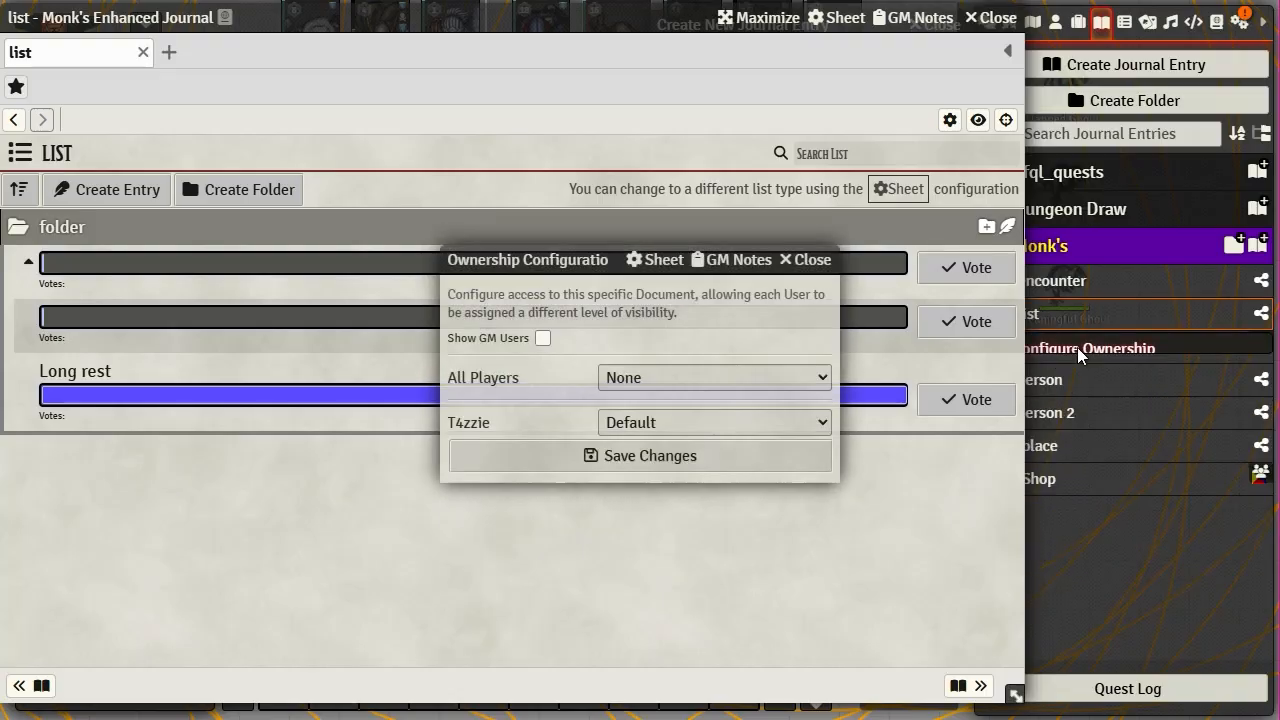
pyautogui.click(658, 378)
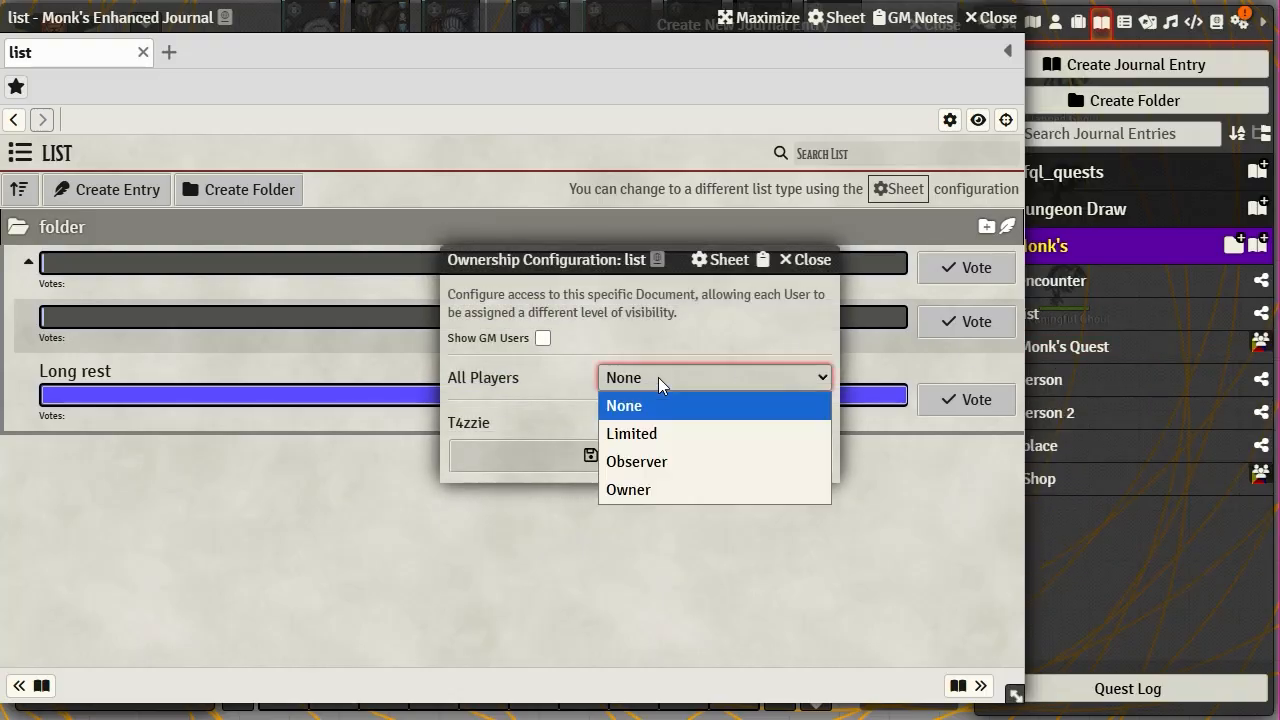
pyautogui.click(670, 461)
pyautogui.click(686, 451)
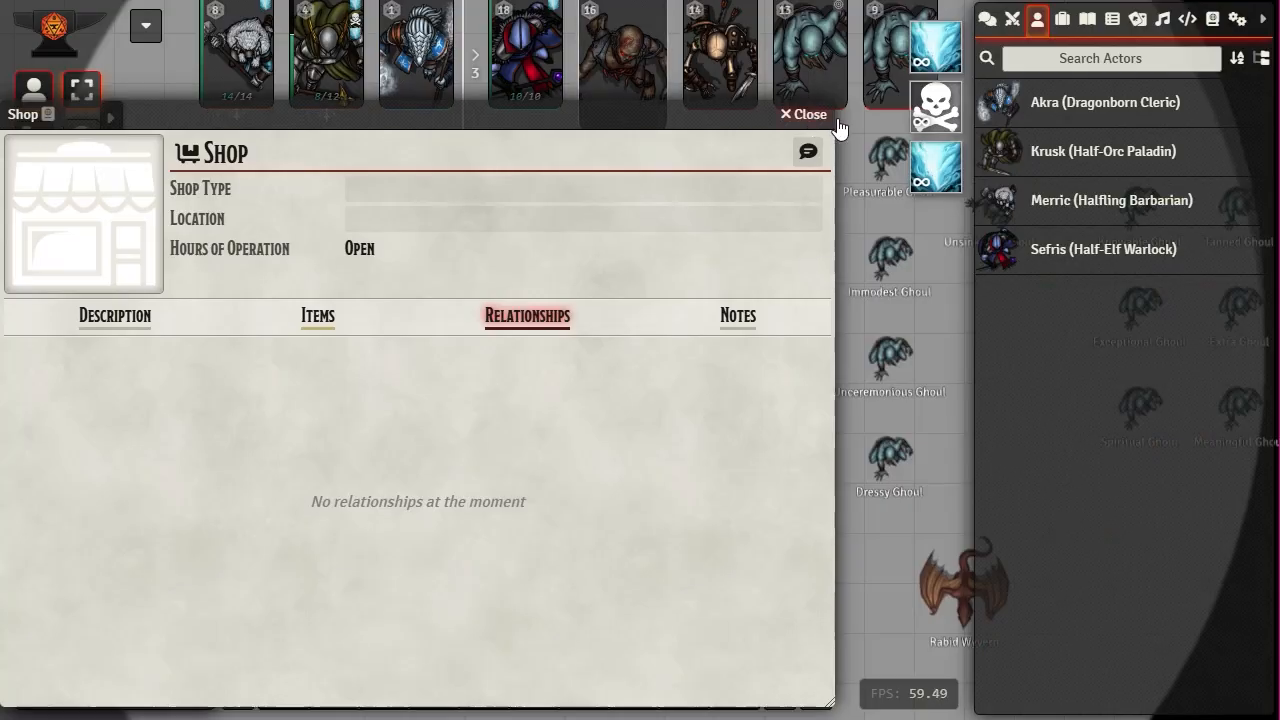
# - Close the Shop sheet and reopen the 'list' journal entry from the Monk's folder to view the poll
pyautogui.click(836, 120)
pyautogui.click(1087, 19)
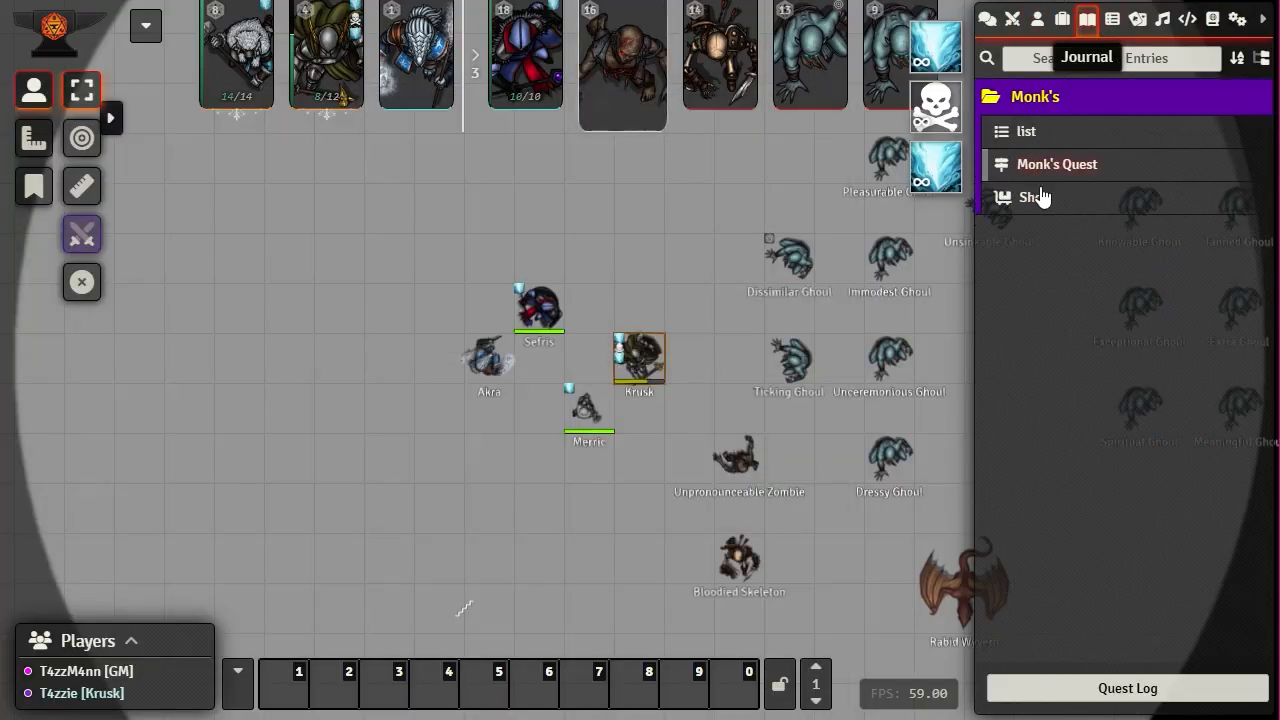
pyautogui.click(1030, 128)
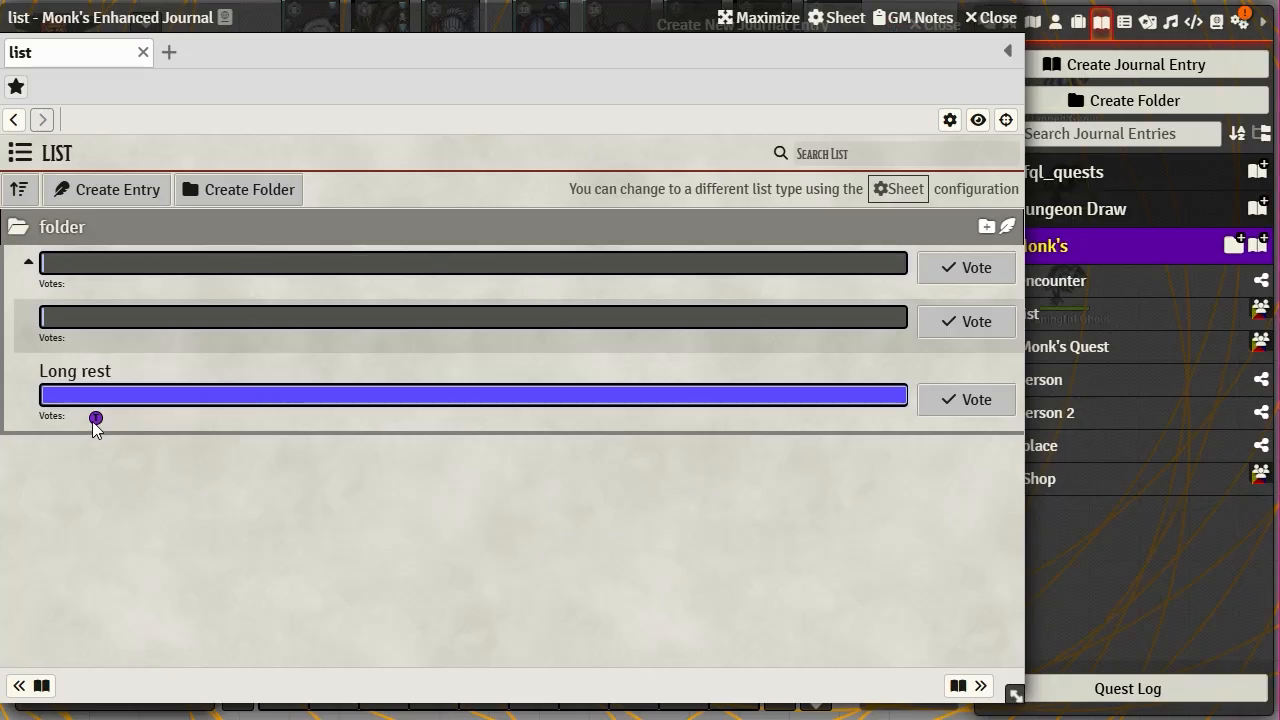
pyautogui.rightClick(177, 392)
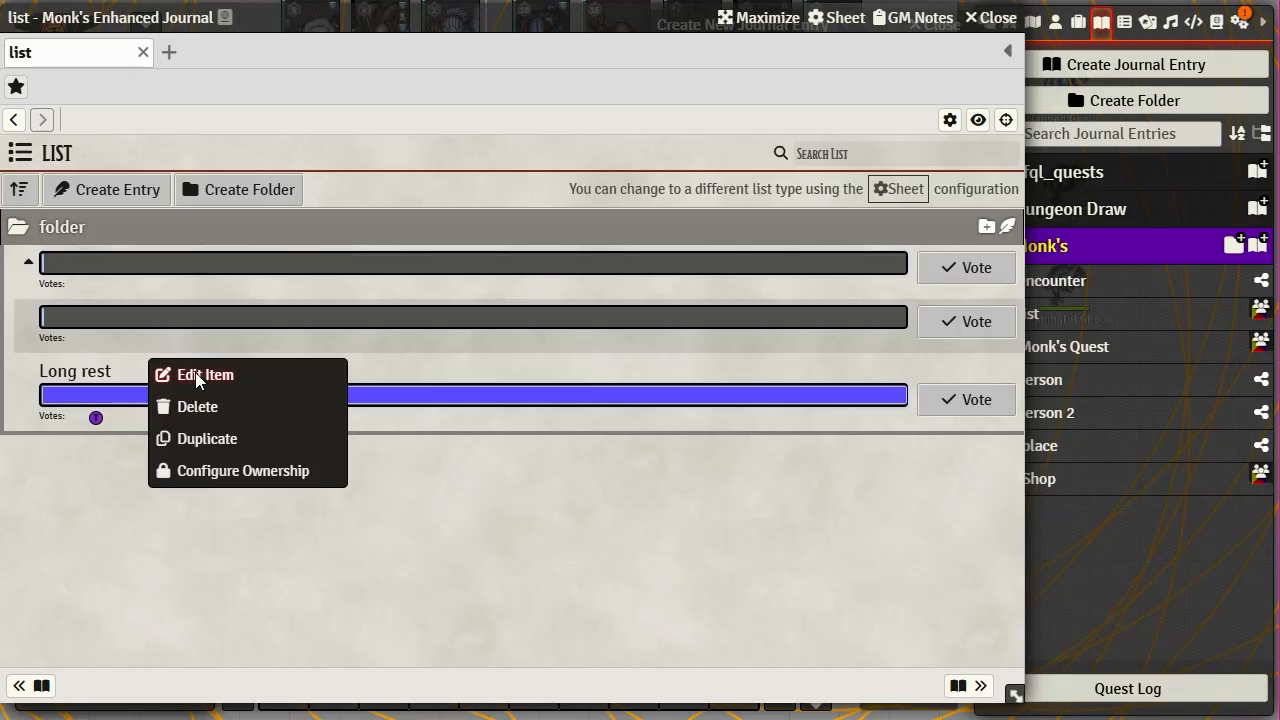
pyautogui.click(191, 374)
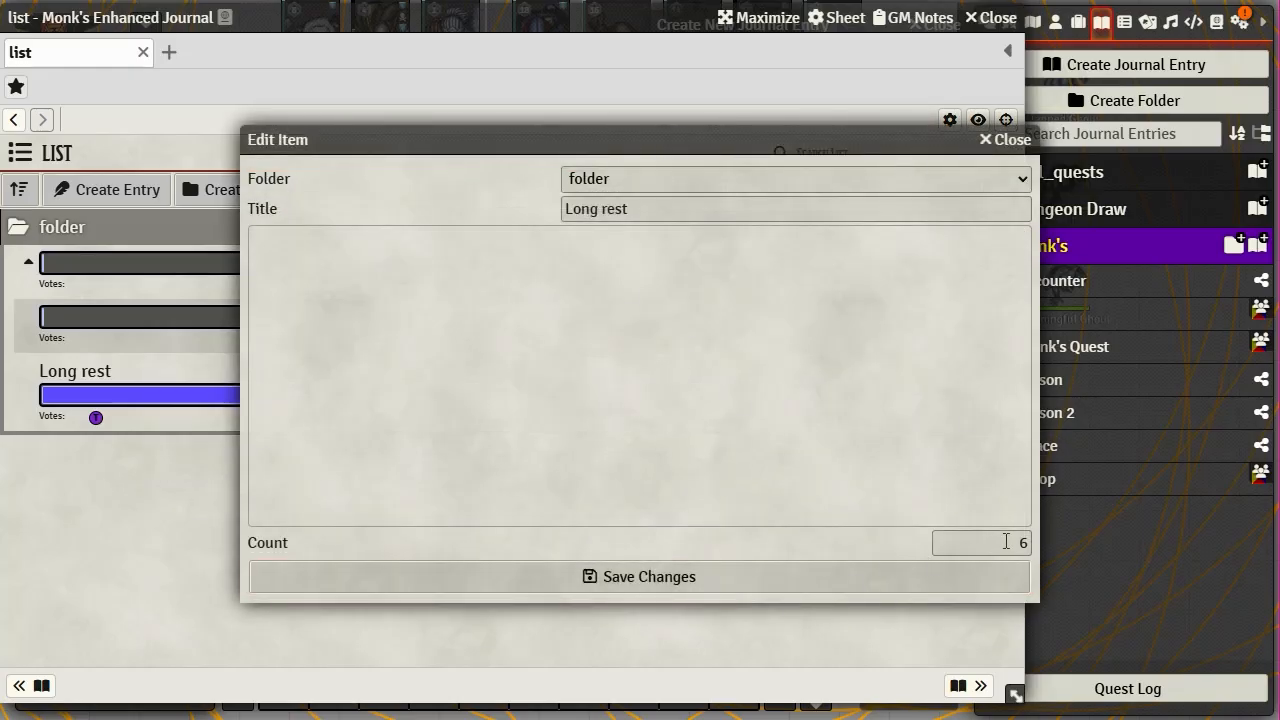
pyautogui.moveTo(1014, 541); pyautogui.dragTo(1045, 548)
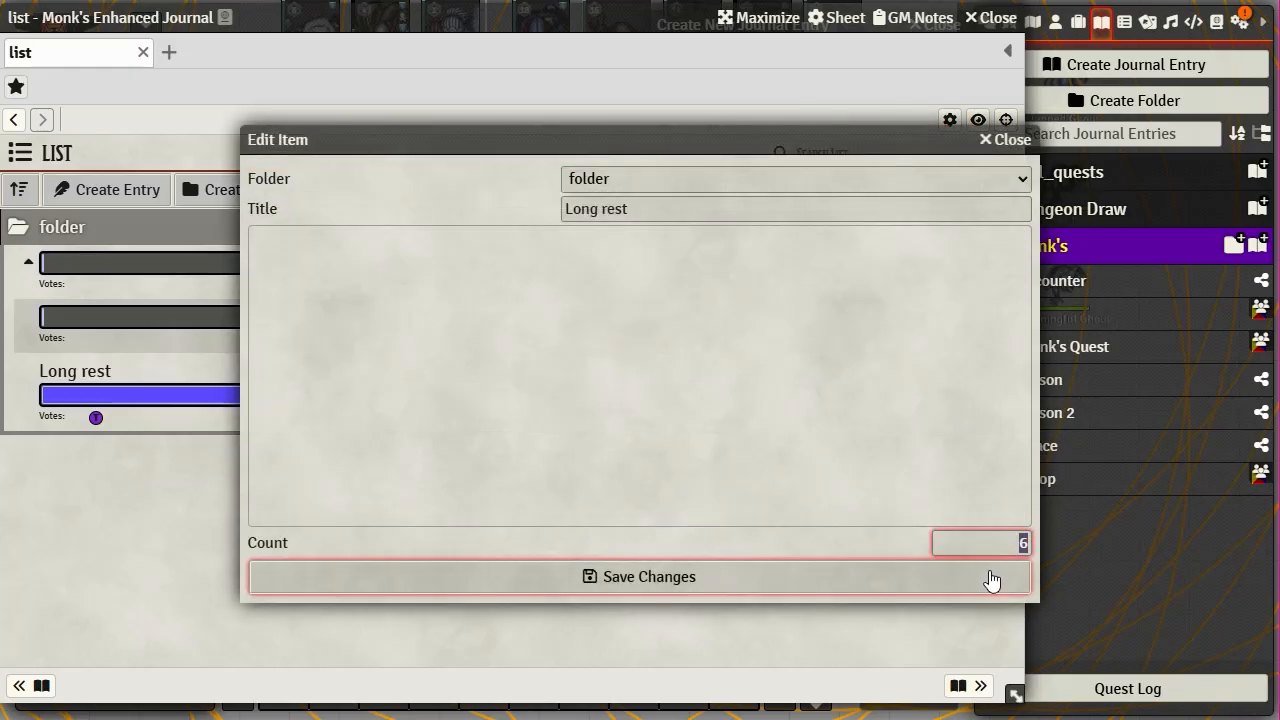
pyautogui.click(1005, 139)
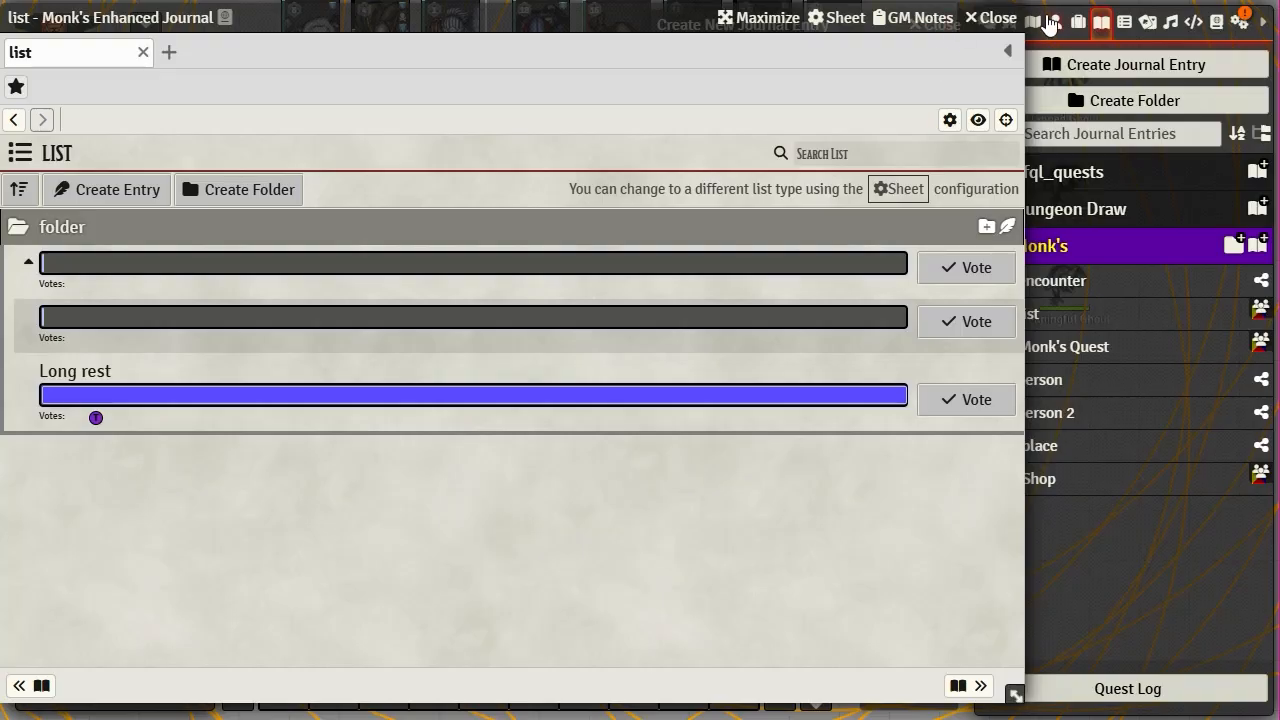
# - Close the Monk's Enhanced Journal window and the Create New Journal Entry dialog, then collapse the Monk's folder
pyautogui.click(997, 19)
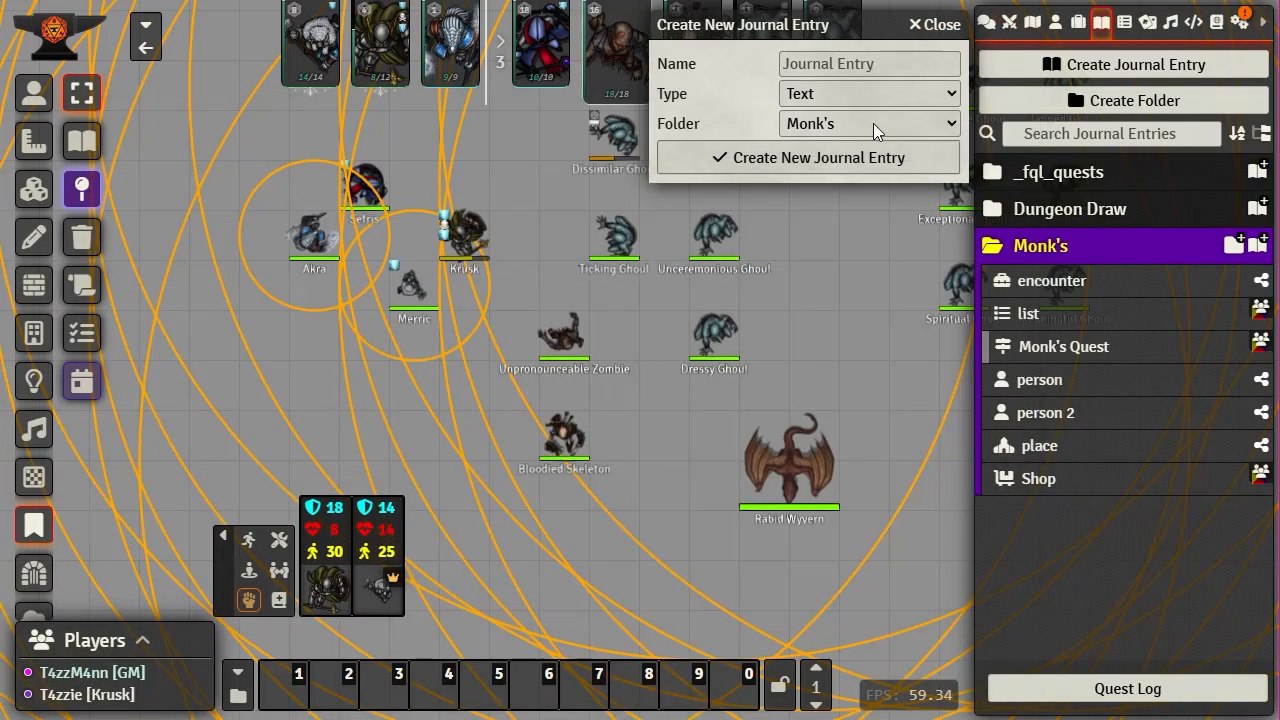
pyautogui.click(944, 30)
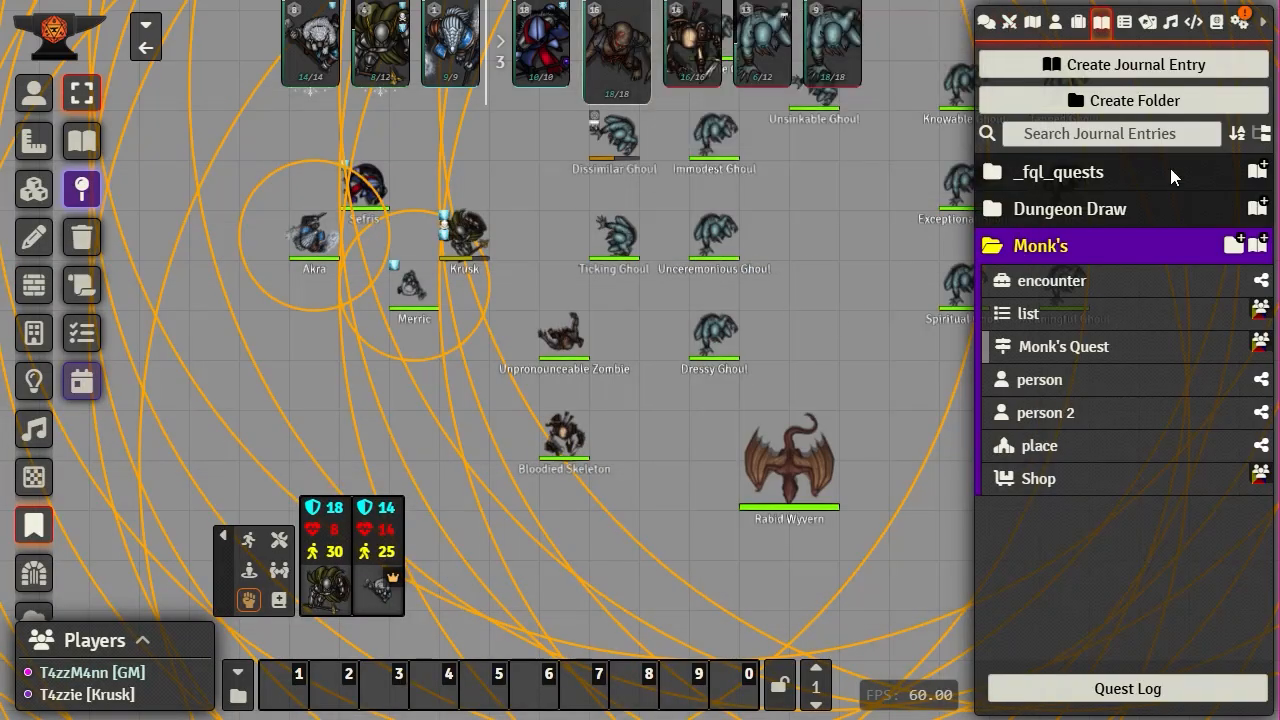
pyautogui.click(1048, 248)
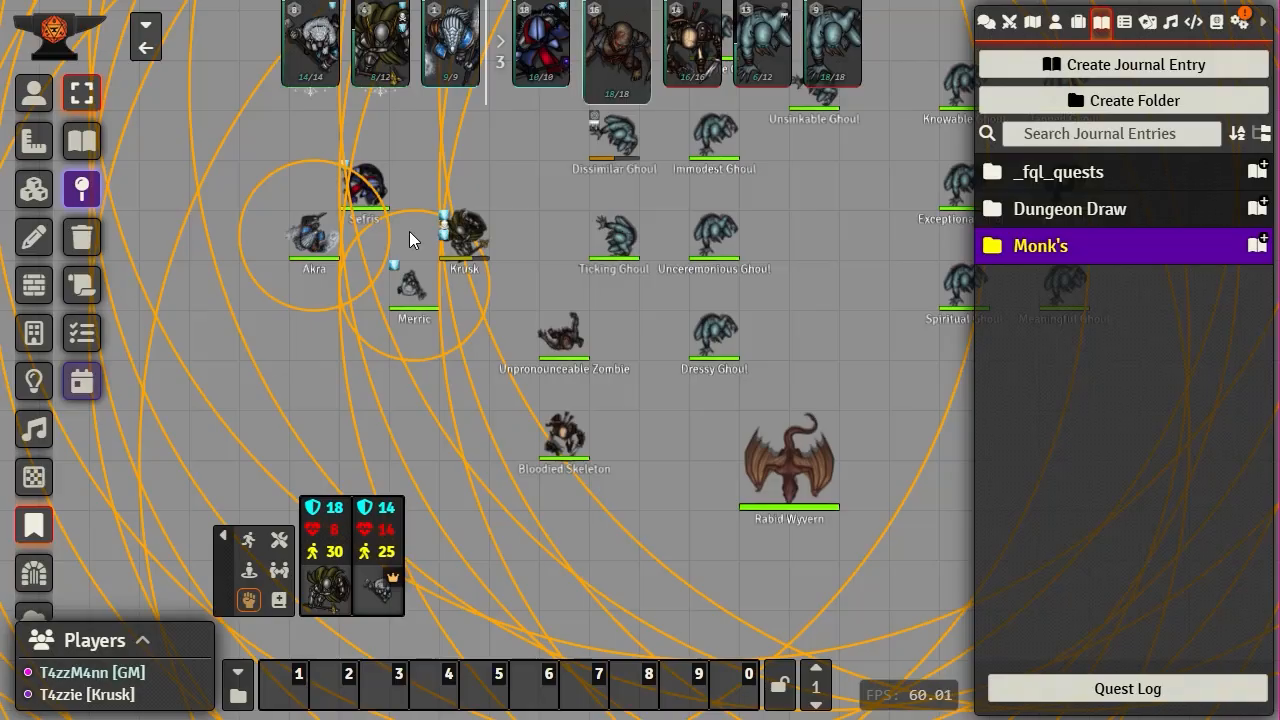
# - Select the Token controls to resume working with tokens on the battle map
pyautogui.click(33, 93)
pyautogui.scroll(-5, 822, 300)
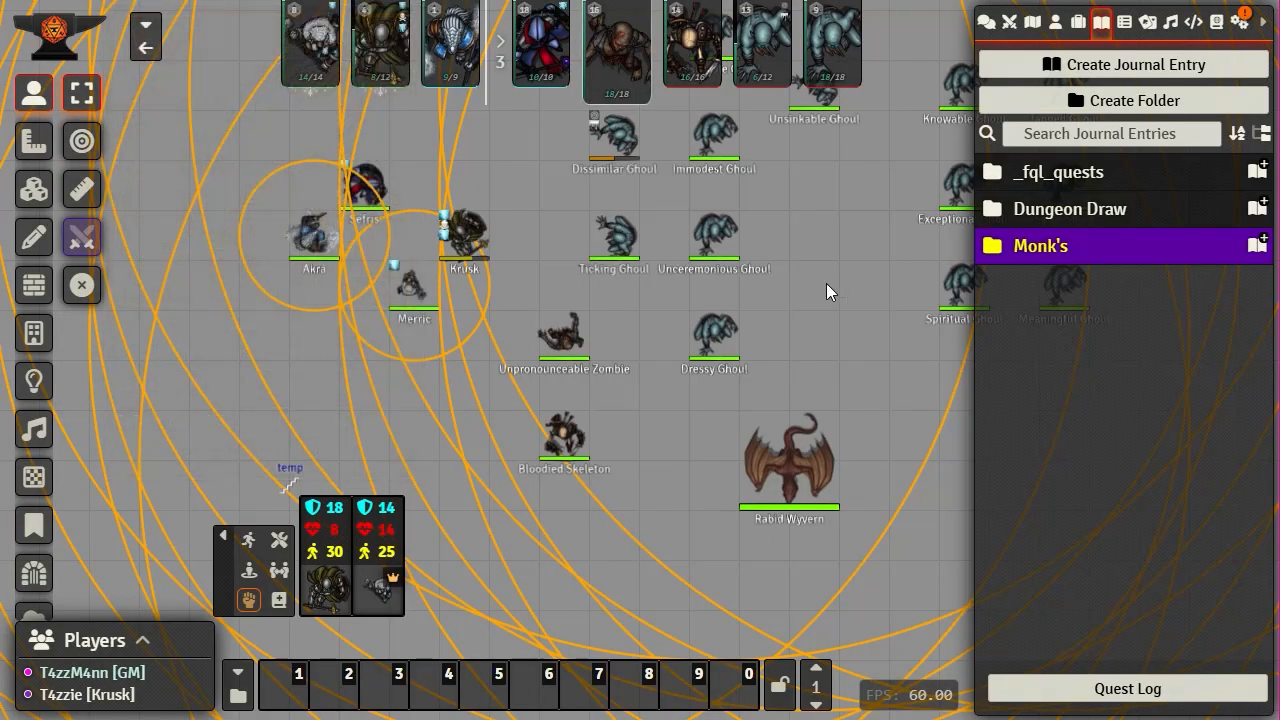
pyautogui.scroll(5, 797, 354)
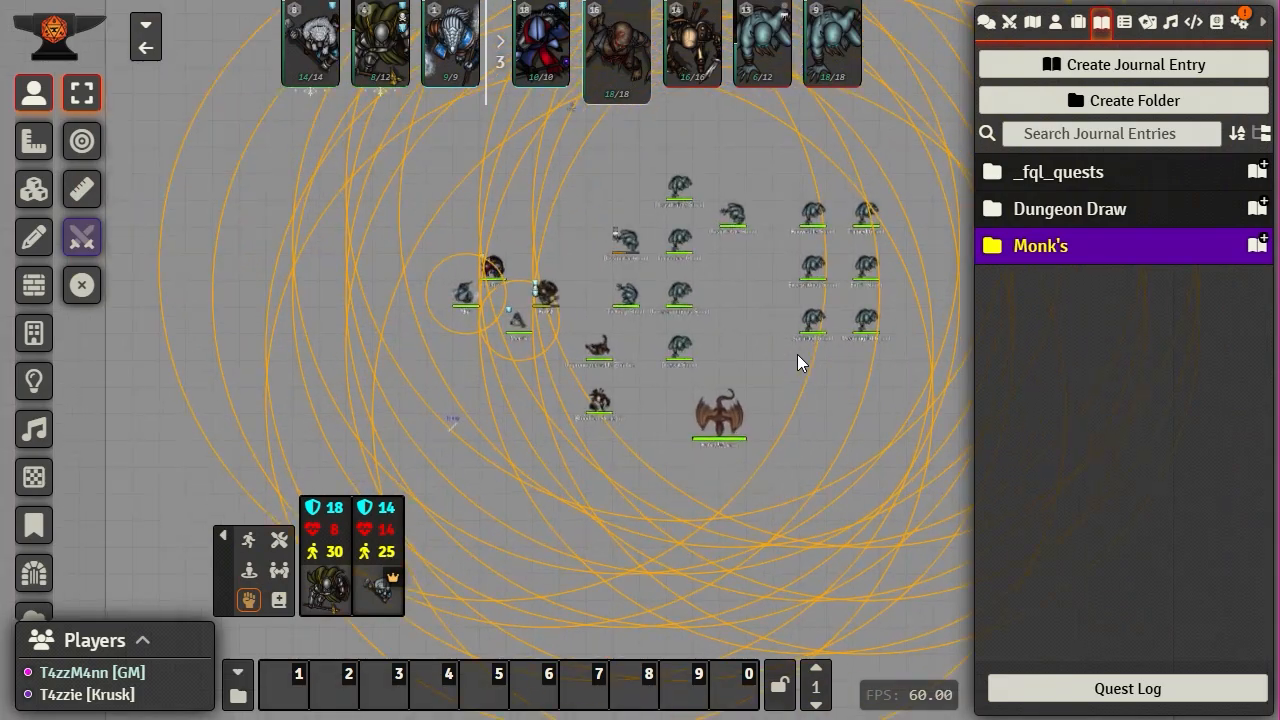